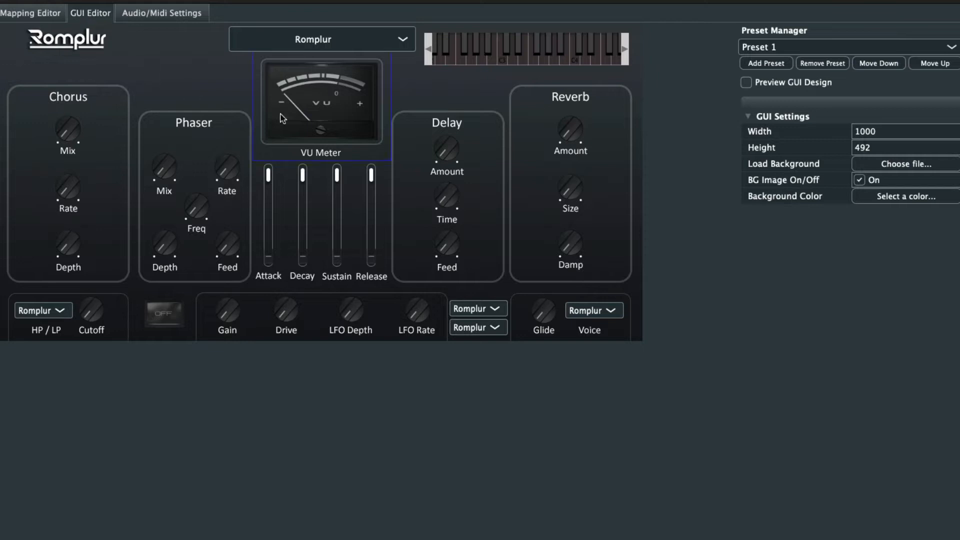
Resize the Phaser Rate knob slightly and switch on Preview GUI Design
mouse_move(295, 98)
left_mouse_down()
mouse_move(150, 95)
mouse_move(238, 111)
mouse_move(303, 104)
left_mouse_up()
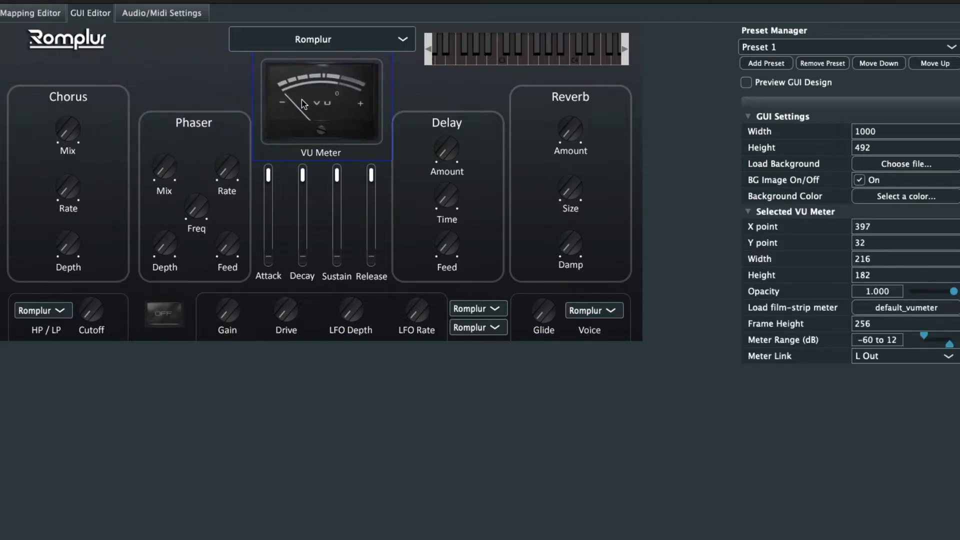
left_click(228, 176)
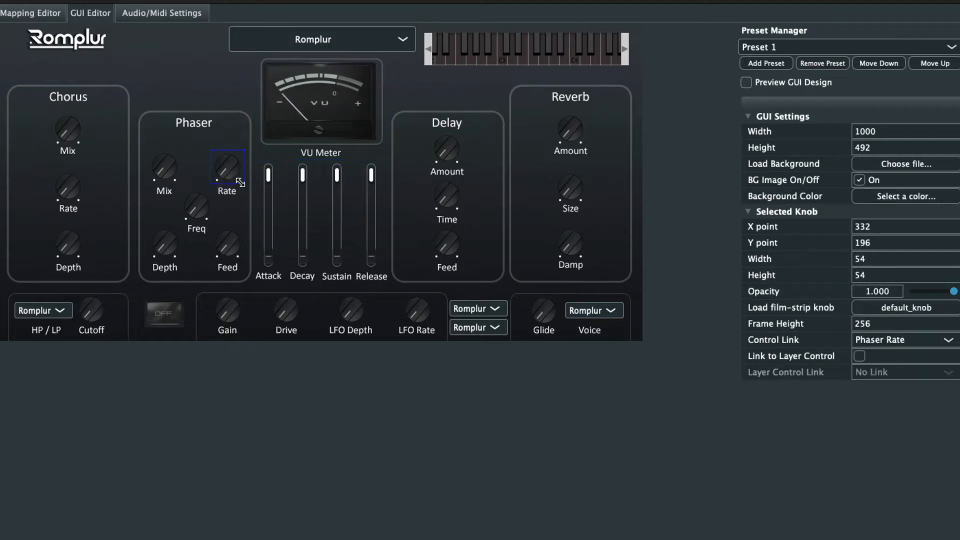
mouse_move(240, 183)
left_mouse_down()
mouse_move(300, 280)
mouse_move(407, 315)
mouse_move(410, 280)
mouse_move(356, 217)
mouse_move(325, 220)
mouse_move(241, 184)
left_mouse_up()
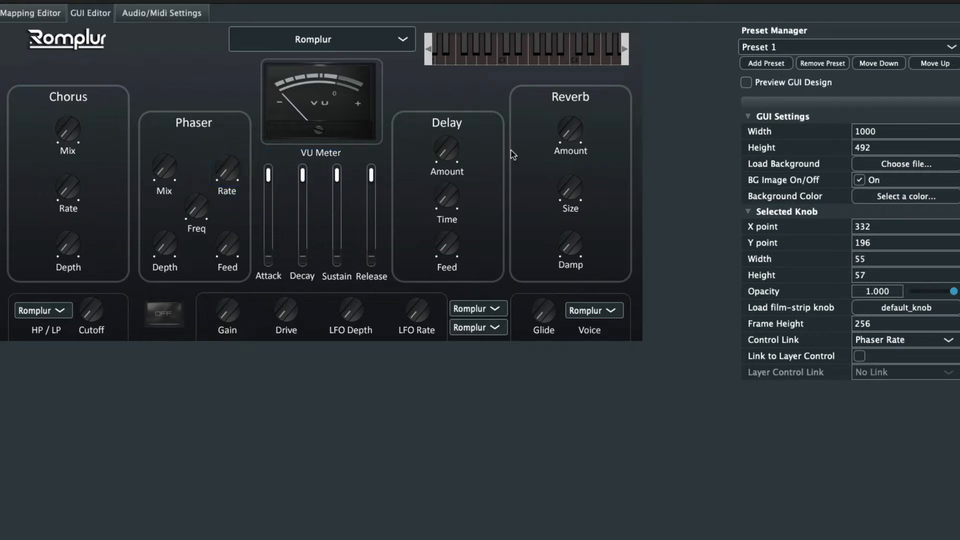
left_click(746, 83)
Raise Reverb Amount, Reverb Size (~0.26), Delay Time, Delay Amount (~0.69), Delay Feed (~0.67) and Phaser Feed (halfway)
mouse_move(564, 137)
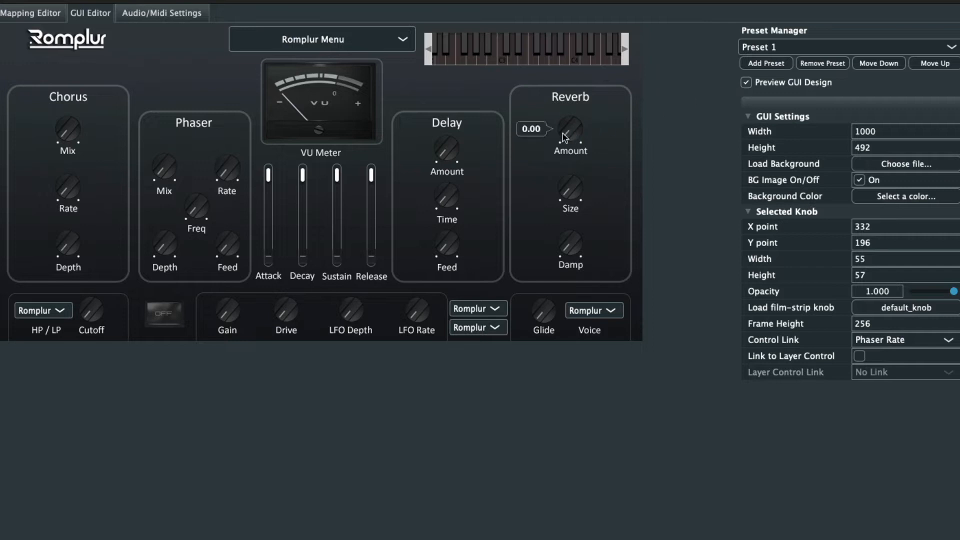
left_click_drag(570, 140, 578, 73)
left_click_drag(567, 196, 553, 29)
left_click_drag(451, 198, 451, 38)
mouse_move(447, 143)
left_click_drag(446, 141, 448, 45)
left_click_drag(446, 245, 435, 150)
left_click_drag(246, 248, 250, 150)
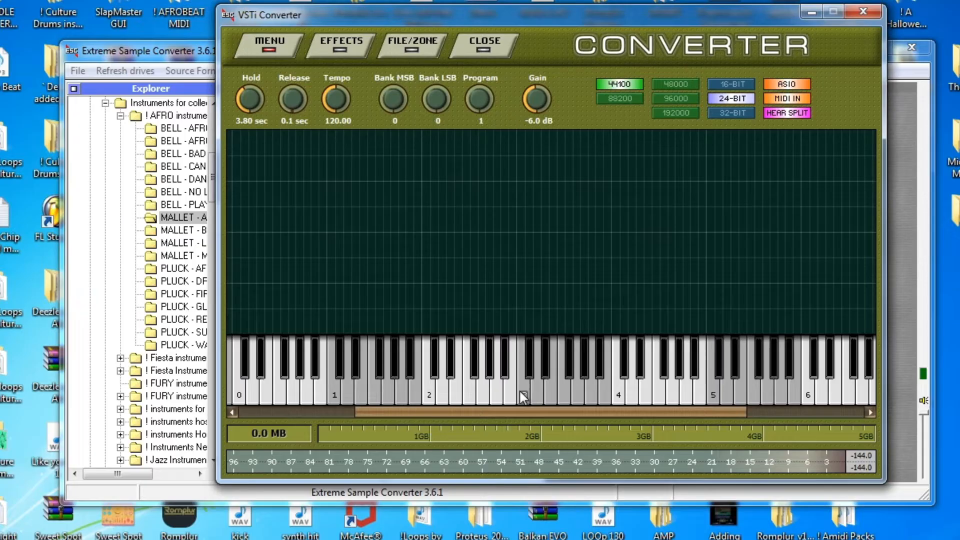
Load the Hypersonic instrument into the first empty VST Rack slot
left_click(274, 49)
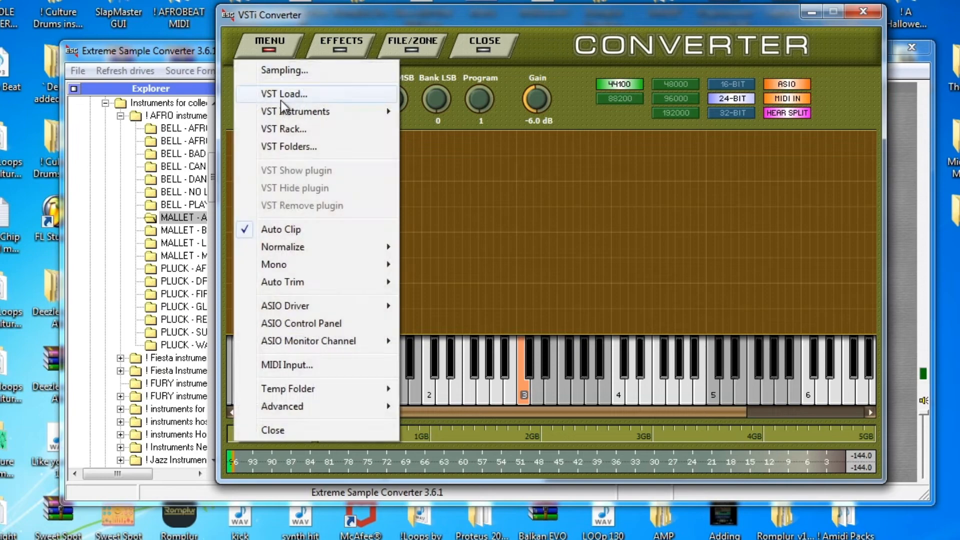
left_click(283, 129)
left_click(419, 95)
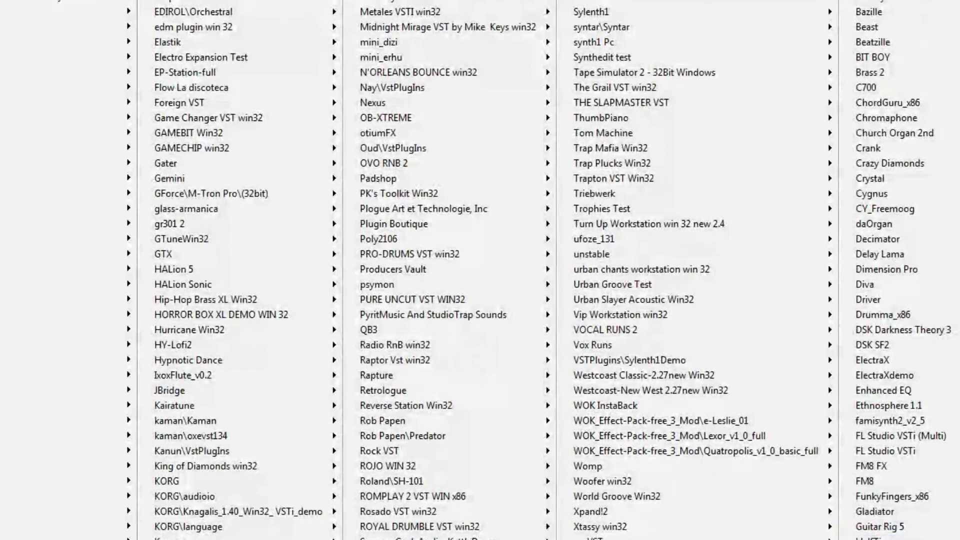
left_click(880, 539)
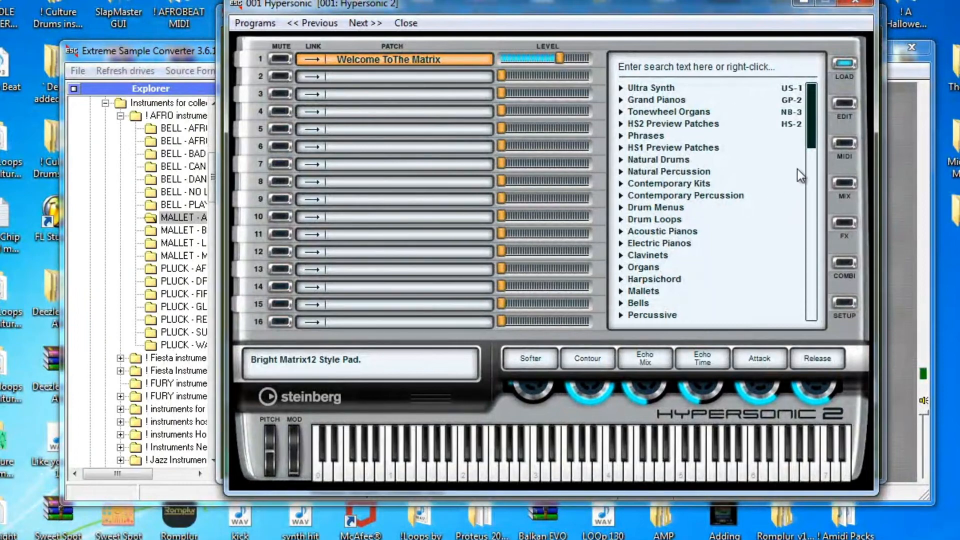
Load the Mallets patch Xylophone 2 XXL into slot 1
left_click_drag(817, 136, 820, 153)
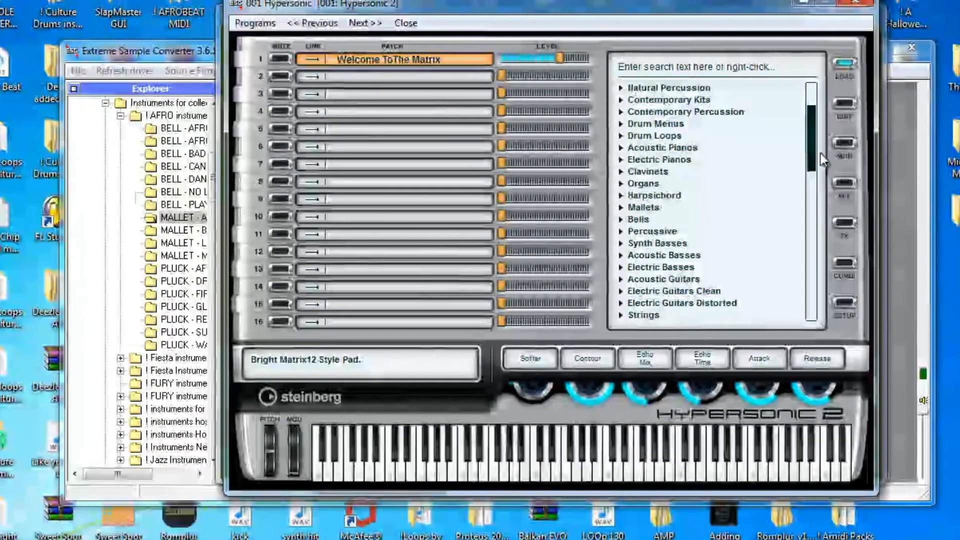
left_click(625, 206)
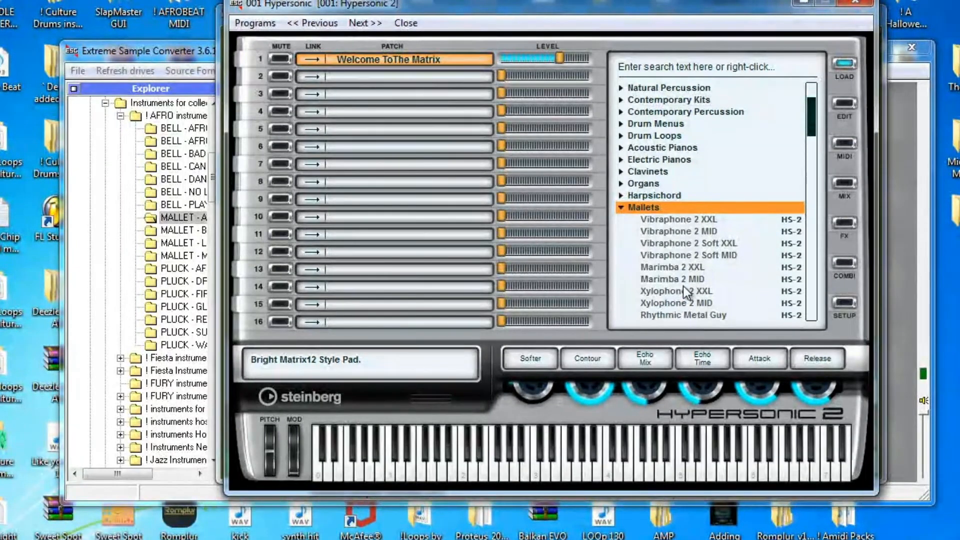
left_click(683, 291)
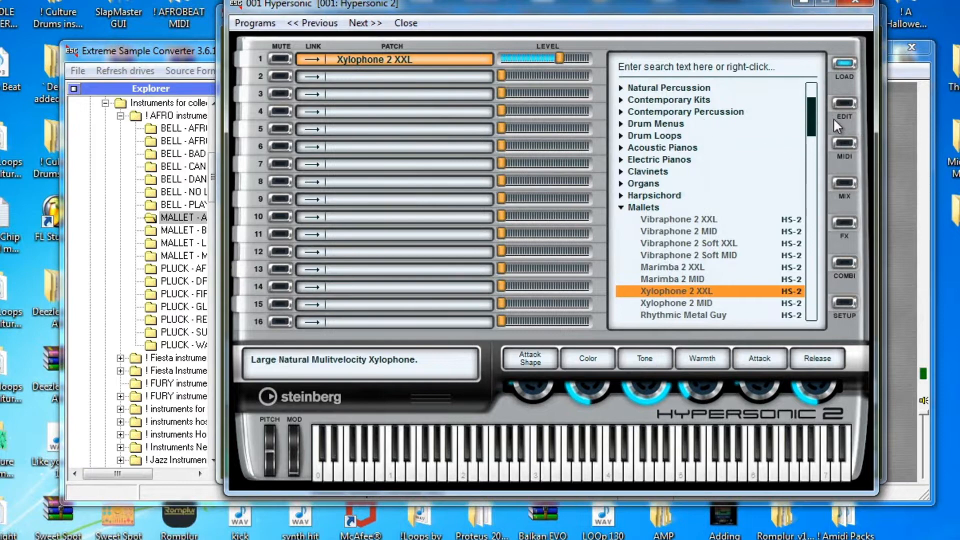
View the patch's Dense Reverb, then Chorus effect settings, and minimize the Hypersonic window
left_click(844, 105)
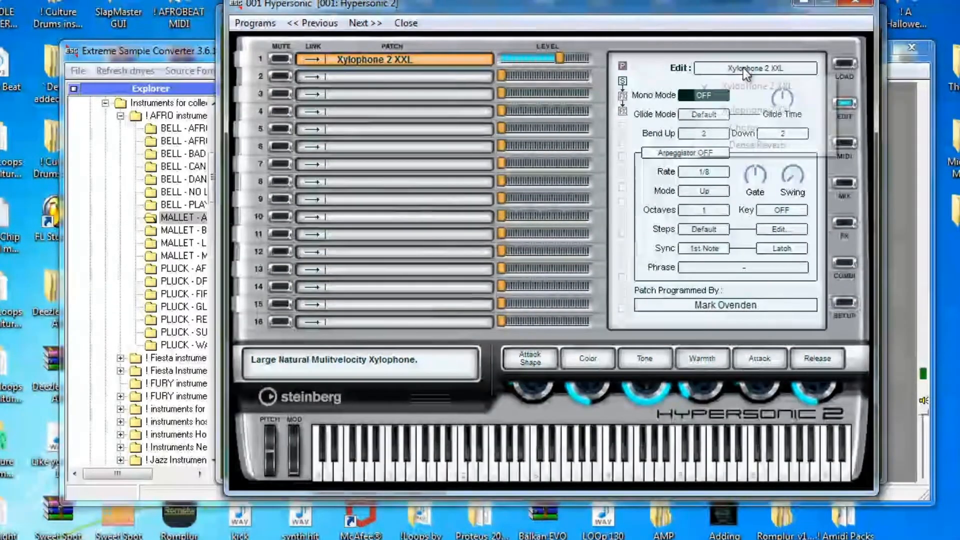
left_click(743, 68)
left_click(758, 144)
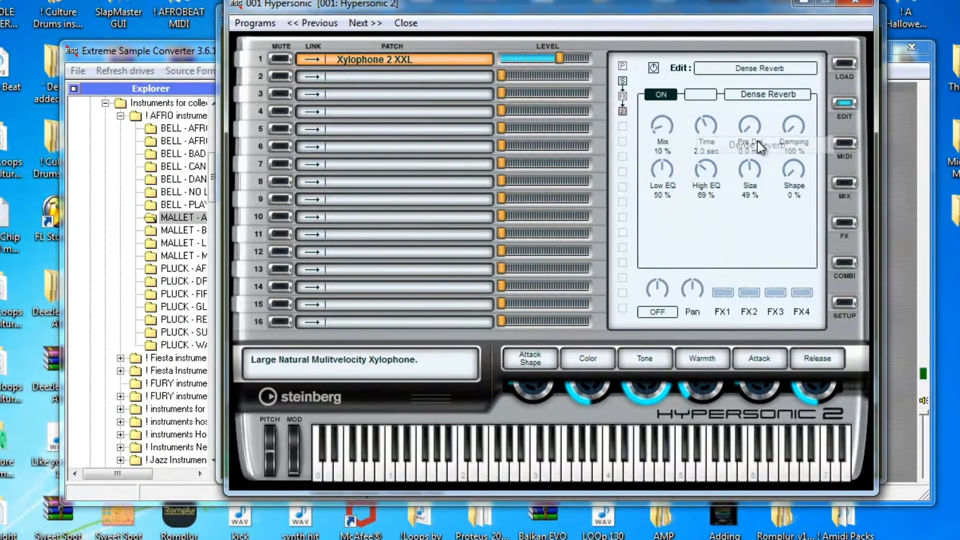
left_click(755, 70)
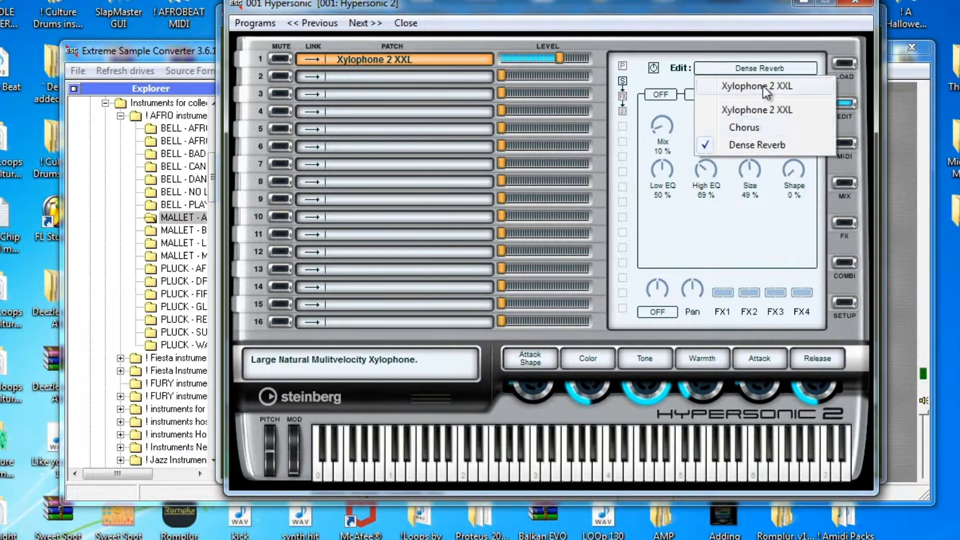
left_click(755, 128)
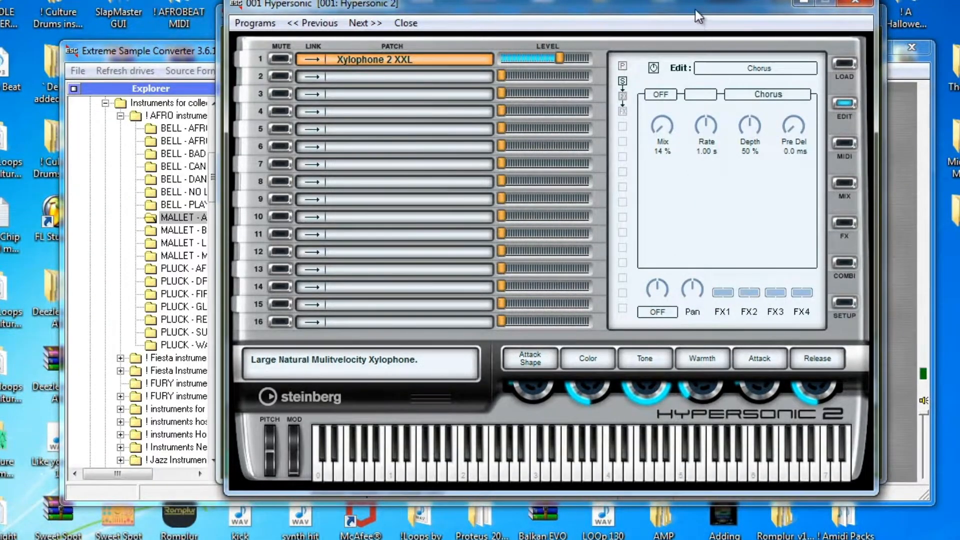
left_click_drag(696, 10, 664, 56)
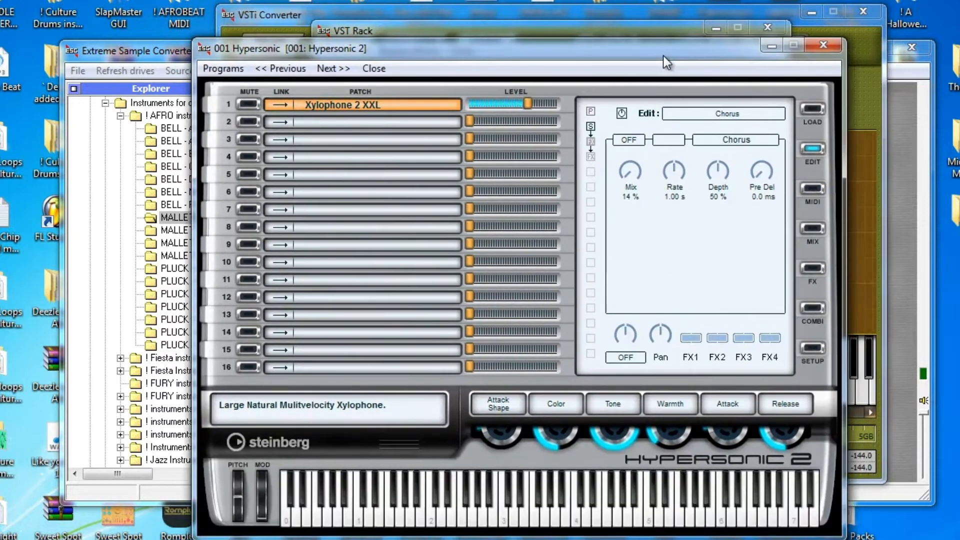
left_click(772, 46)
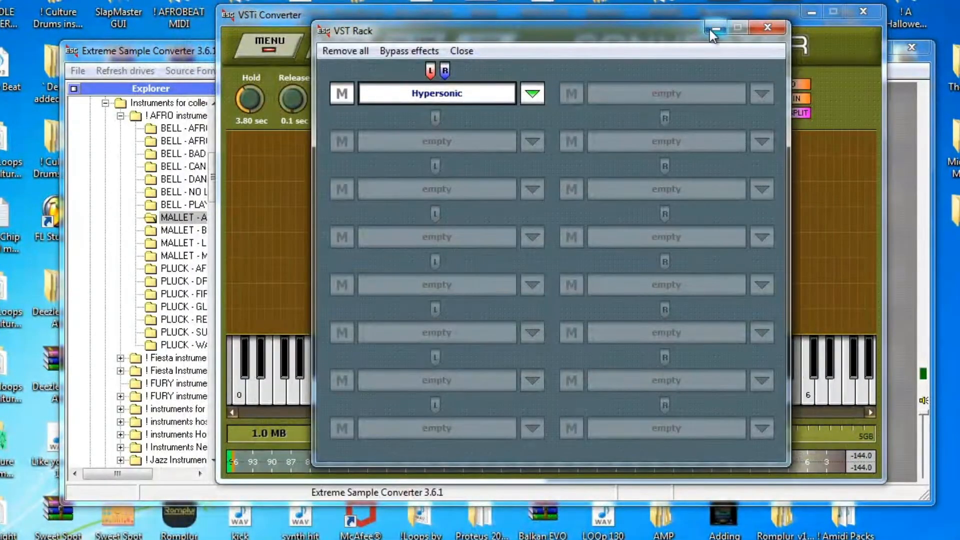
Hide the VST Rack and deselect the existing C3 sampling key
left_click(712, 29)
mouse_move(334, 393)
left_mouse_down()
mouse_move(342, 359)
mouse_move(370, 380)
mouse_move(400, 368)
mouse_move(405, 377)
mouse_move(385, 374)
mouse_move(371, 388)
mouse_move(359, 377)
mouse_move(335, 380)
left_mouse_up()
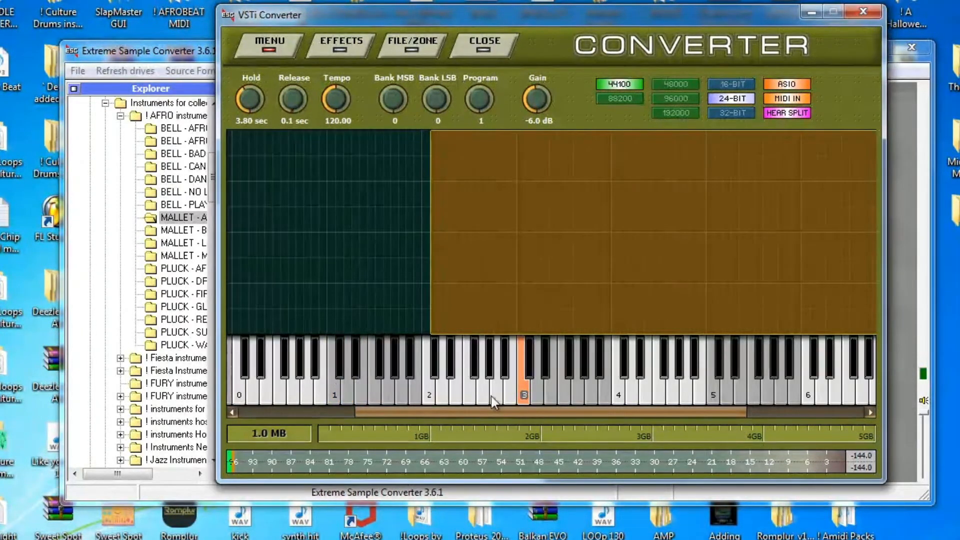
left_click(523, 392)
Mark C2, D#2, F#2, A2, C3, D#3, F#3 and A3 as sampling notes
left_click(430, 394)
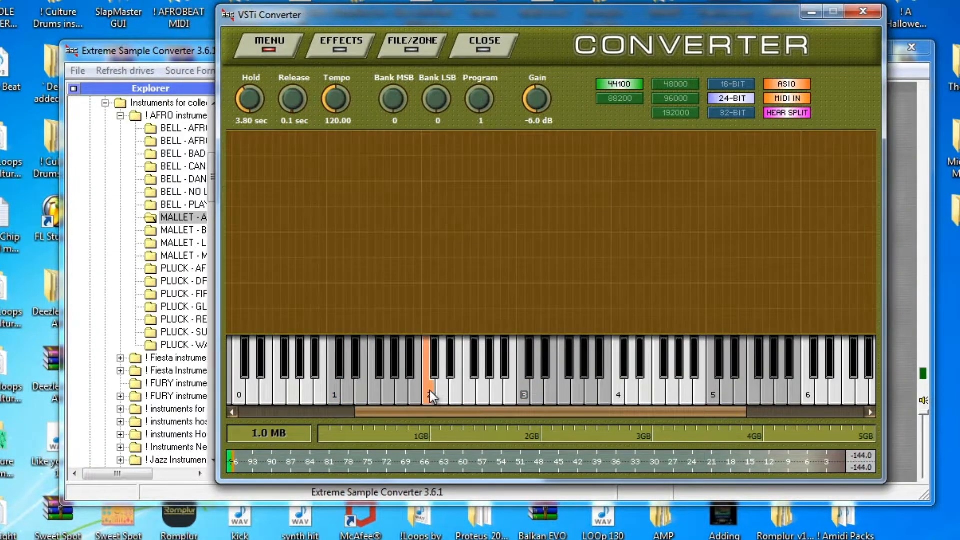
left_click(448, 371)
left_click(471, 368)
left_click(496, 384)
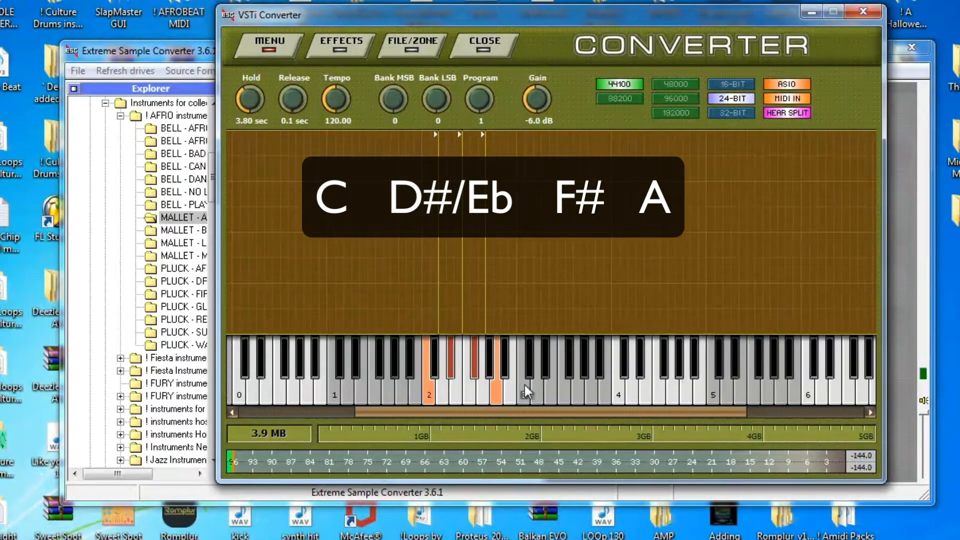
left_click(524, 385)
left_click(545, 369)
left_click(568, 370)
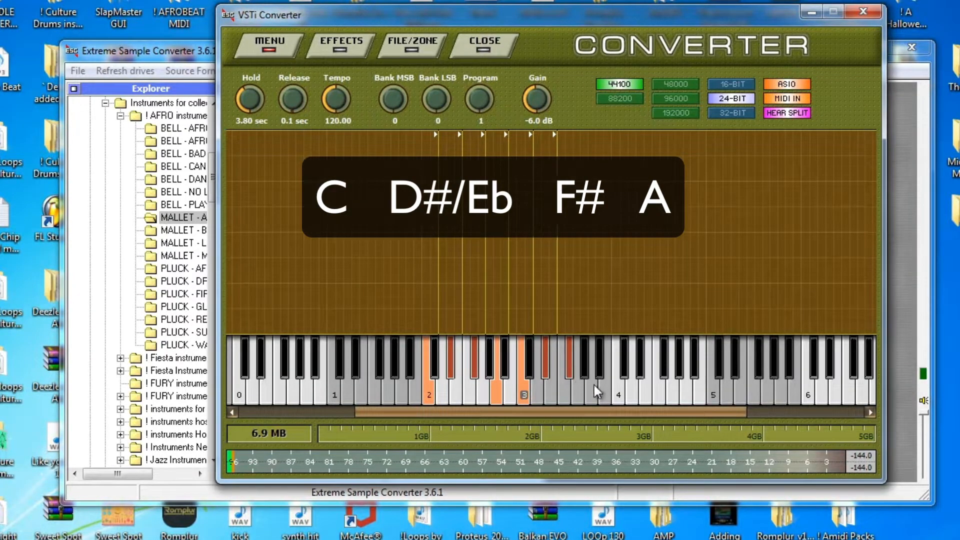
left_click(594, 388)
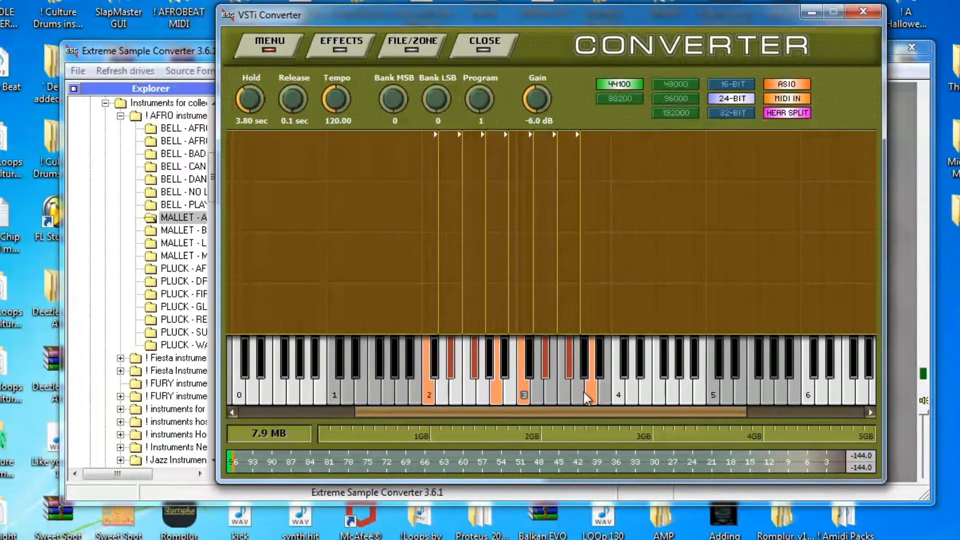
left_click(266, 45)
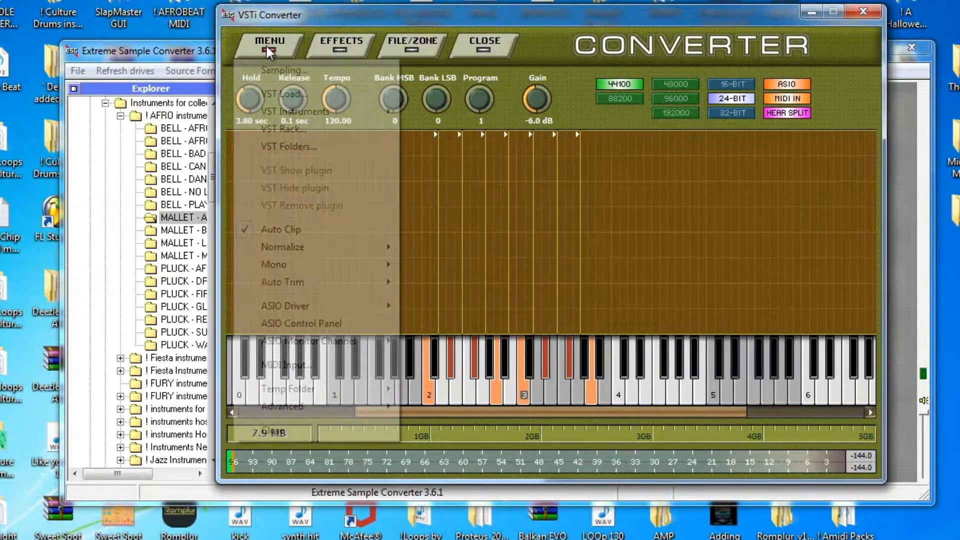
Set Hold to 1.70 sec and sample the marked keys as 'Mallet - Xylophone'
left_click(349, 24)
left_click_drag(261, 89, 253, 147)
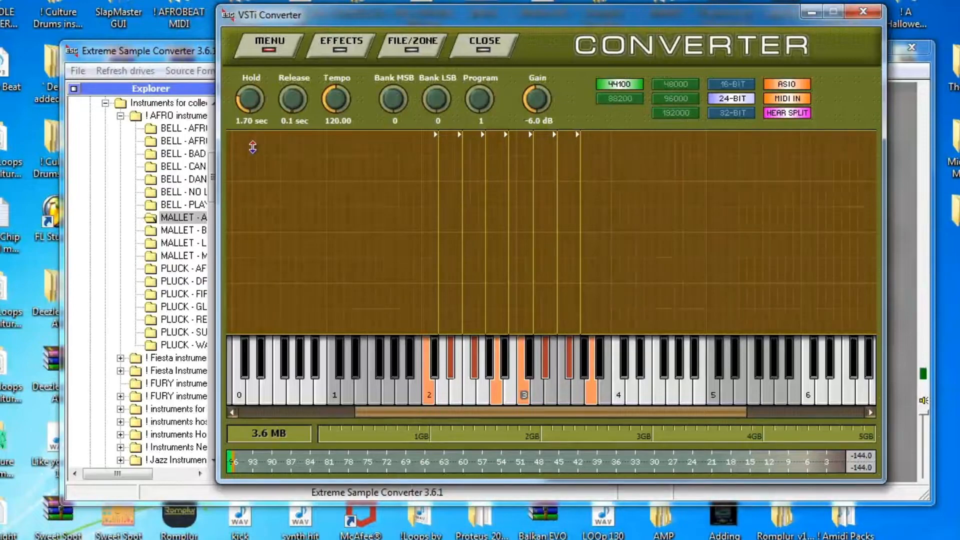
left_click(276, 42)
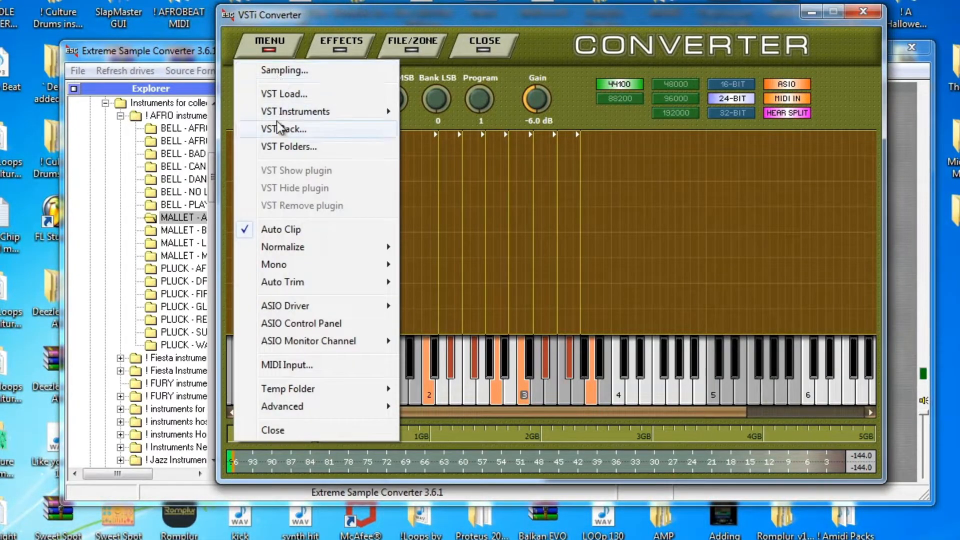
left_click(289, 71)
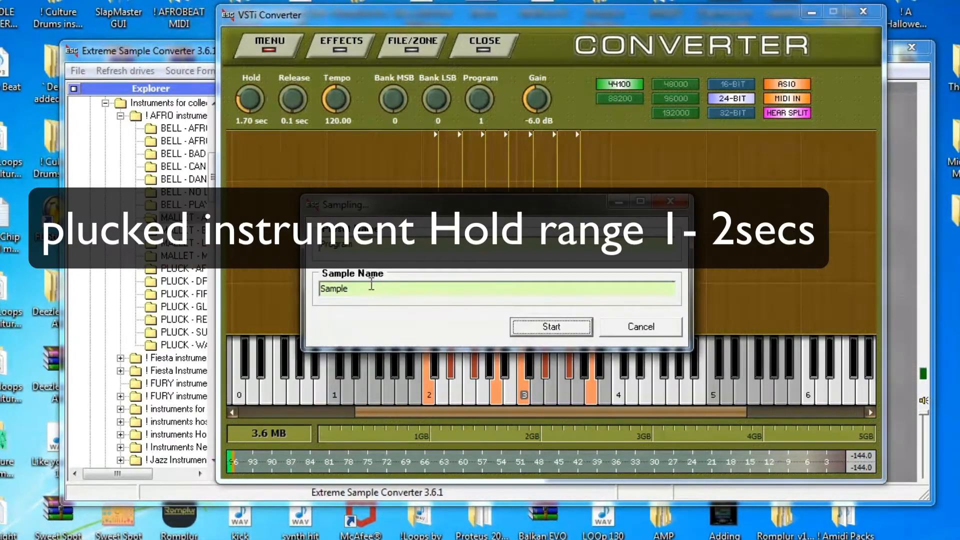
key("BackSpace")
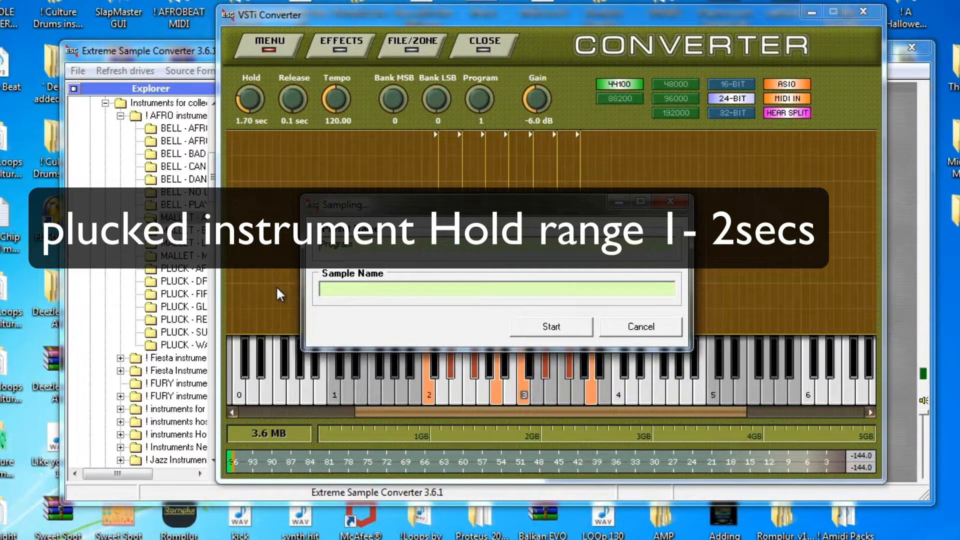
type("Mallet - Xylophone")
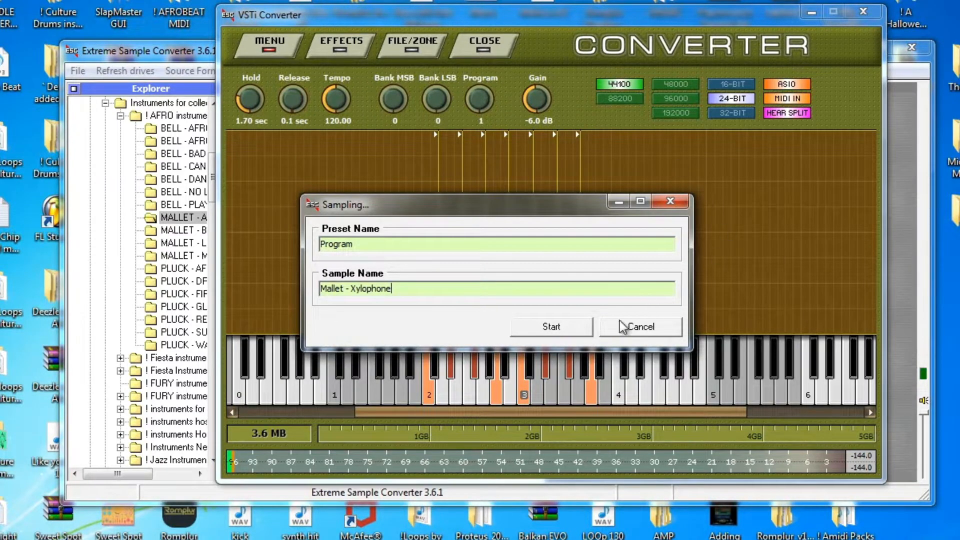
left_click(557, 328)
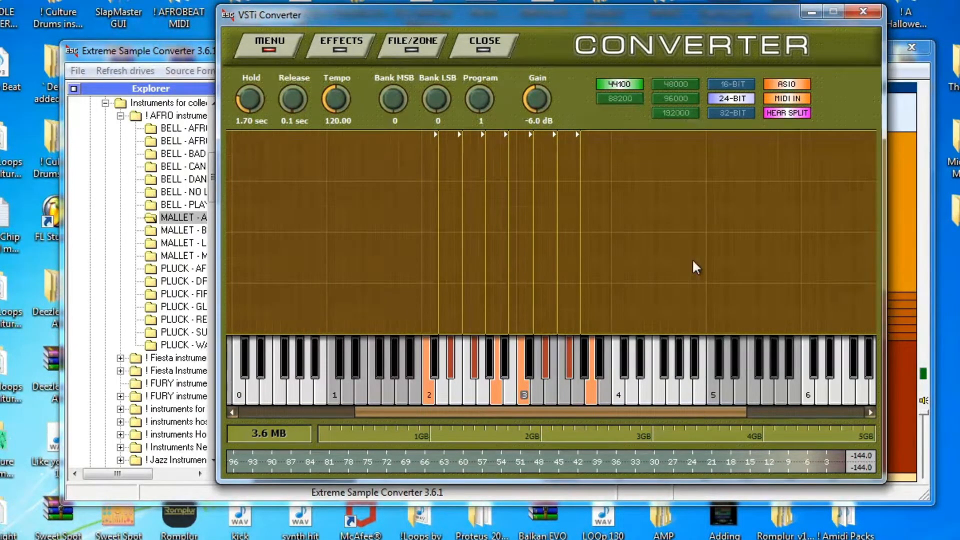
Review the waveforms of the Mallet - Xylophone samples 048 through 069
left_click_drag(745, 47, 762, 423)
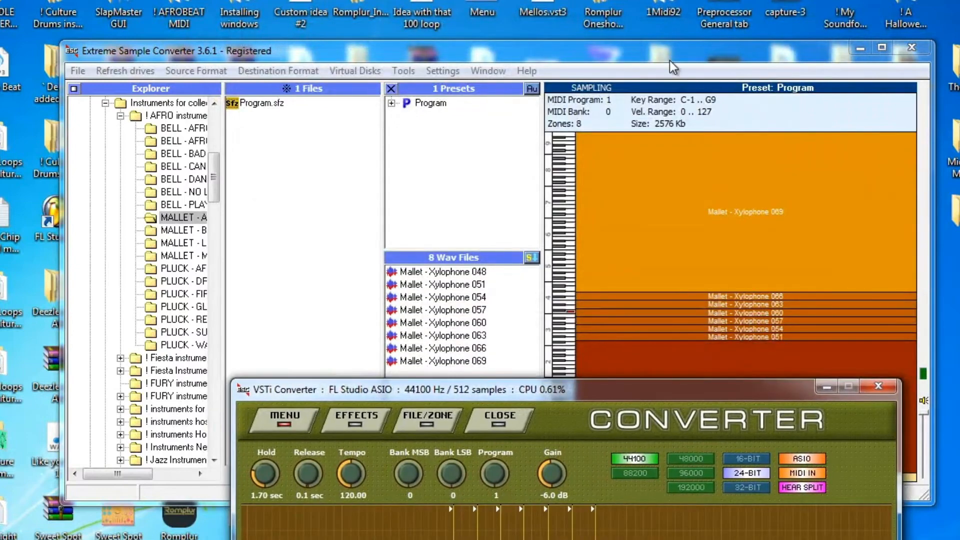
left_click(472, 274)
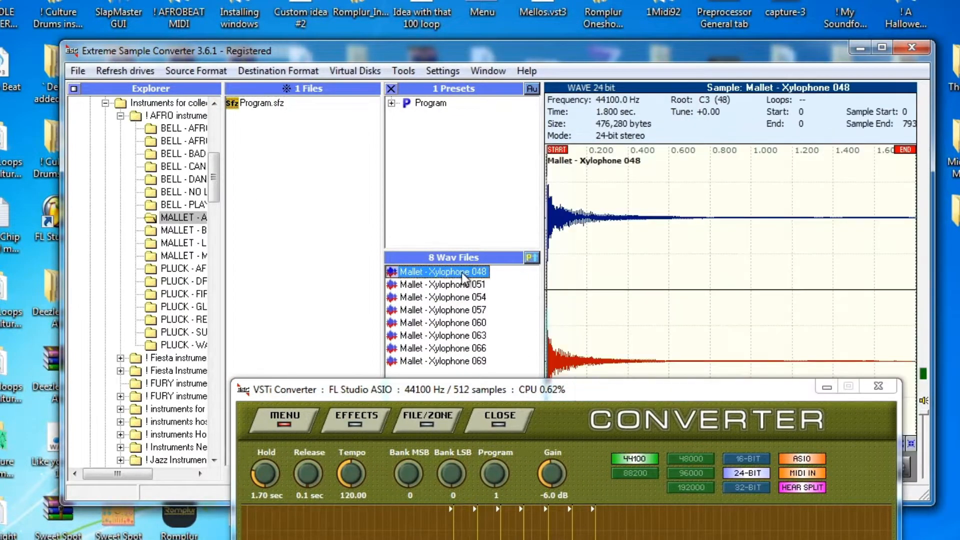
left_click(460, 284)
left_click(460, 297)
left_click(461, 310)
left_click(463, 335)
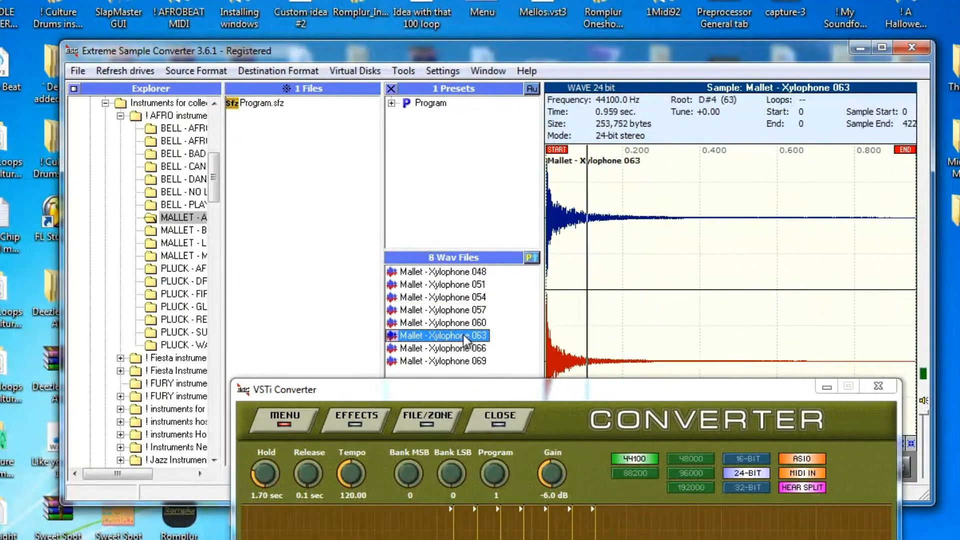
left_click(464, 348)
left_click(465, 361)
Select all eight xylophone samples and move the converter plugin window aside
left_click(439, 273)
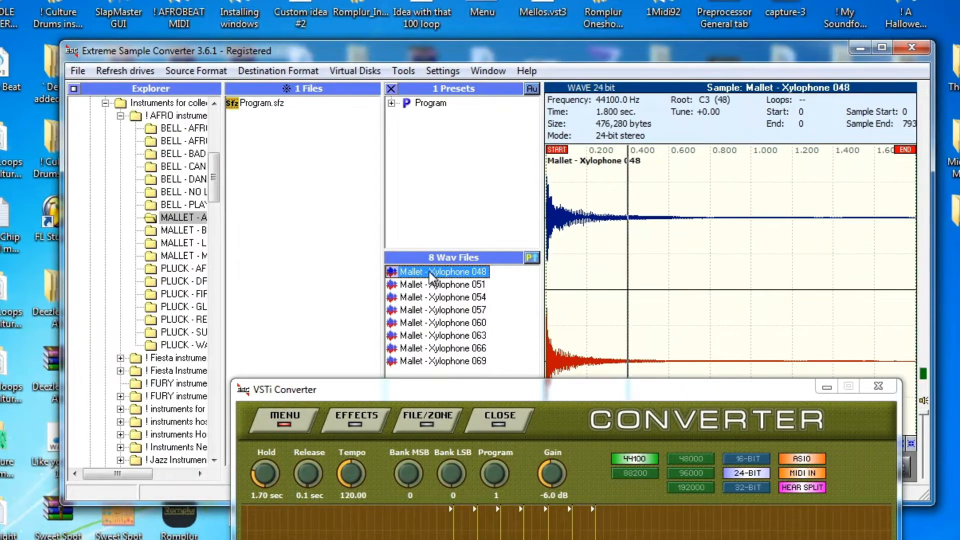
right_click(429, 272)
left_click(464, 332)
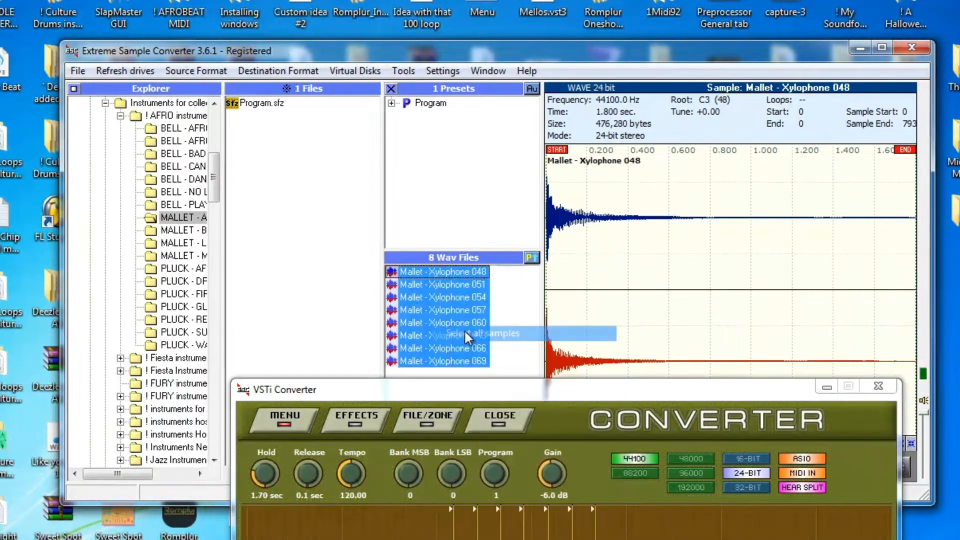
left_click_drag(790, 385, 681, 539)
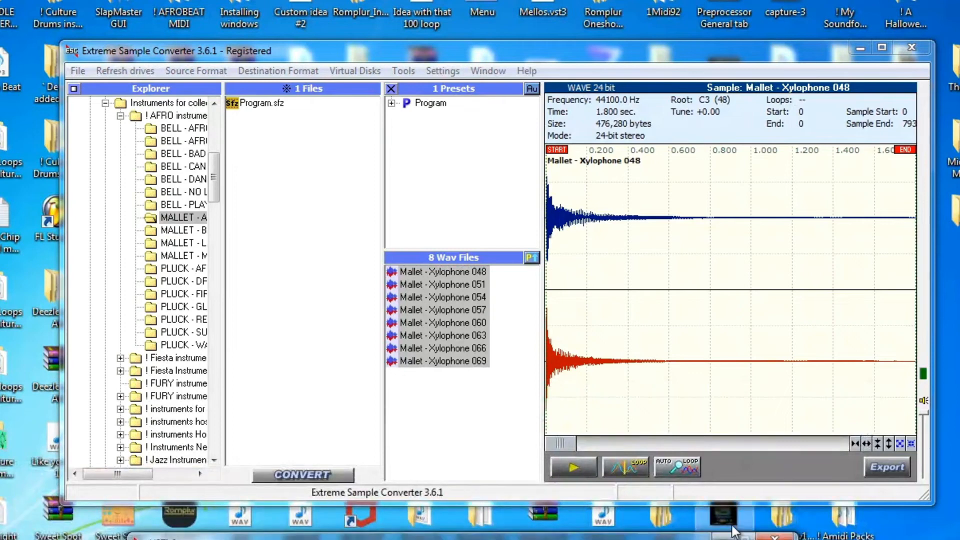
Export the selected samples into a new folder named 'Mallet - Xylophone'
left_click(876, 463)
key("ctrl+shift+n")
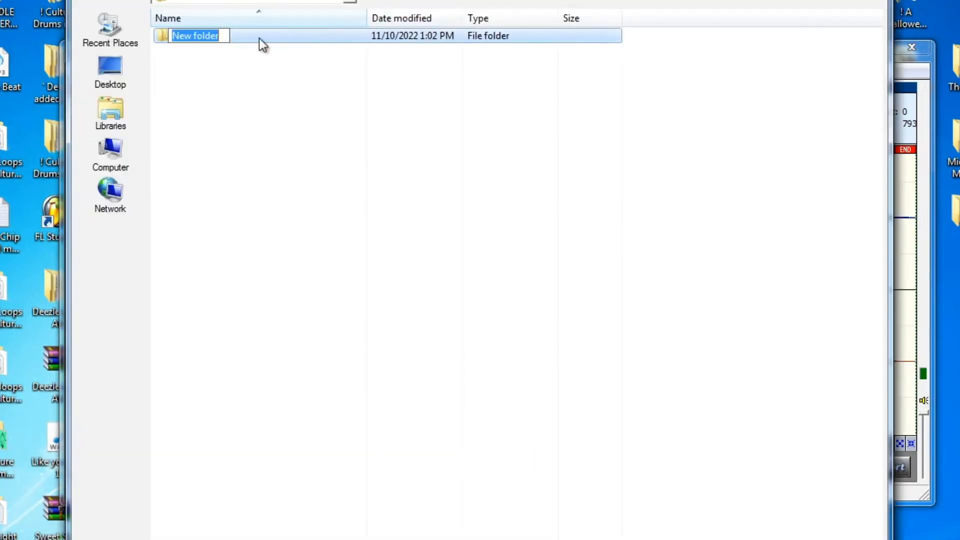
key("BackSpace")
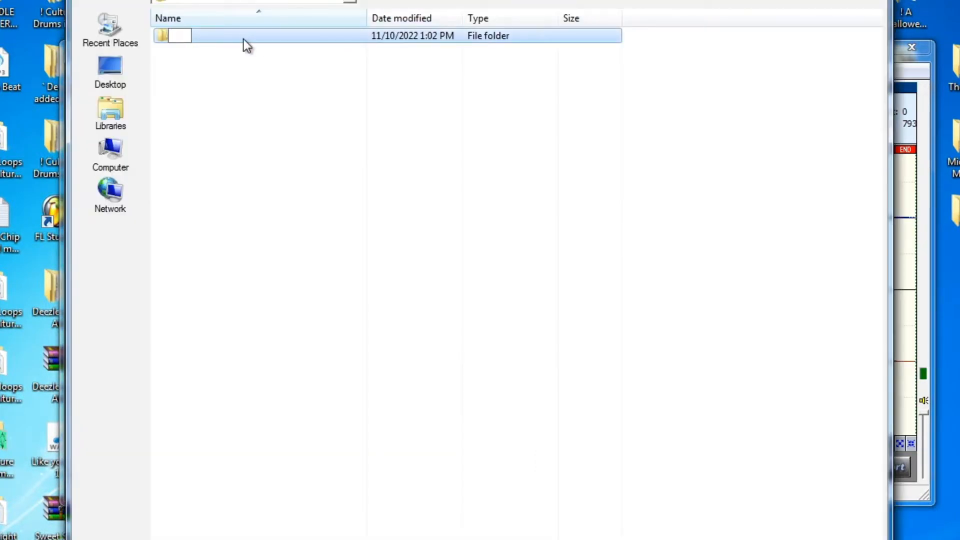
type("Mallet - Xy")
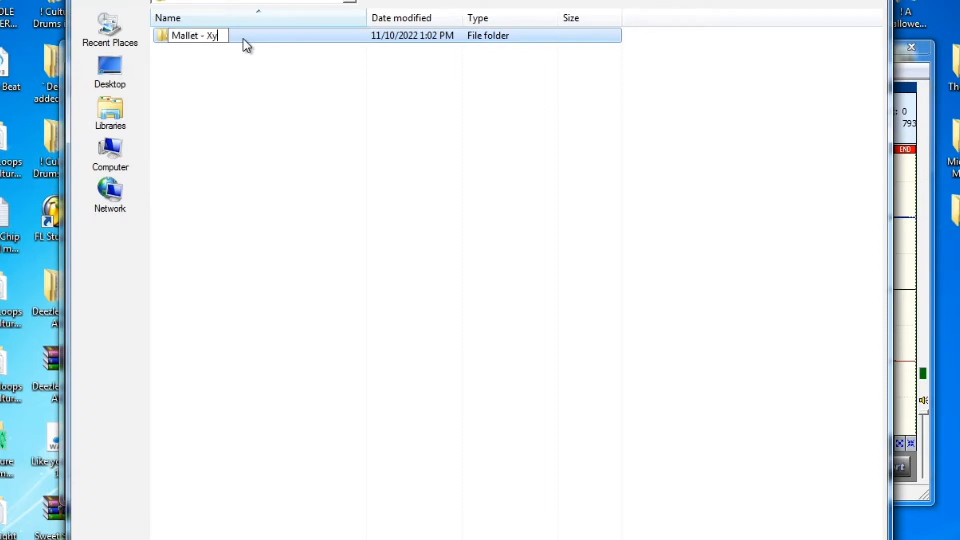
type("lophone")
left_click(236, 107)
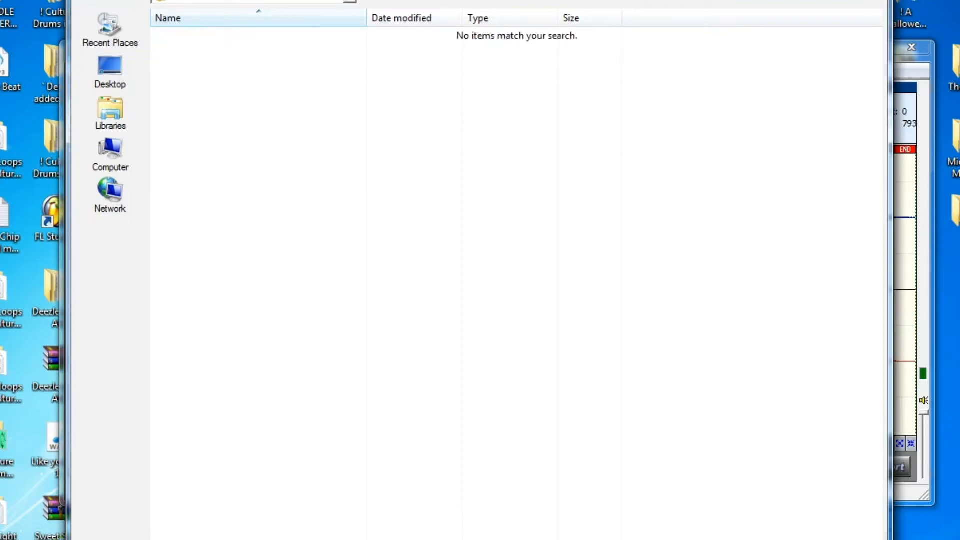
key("Return")
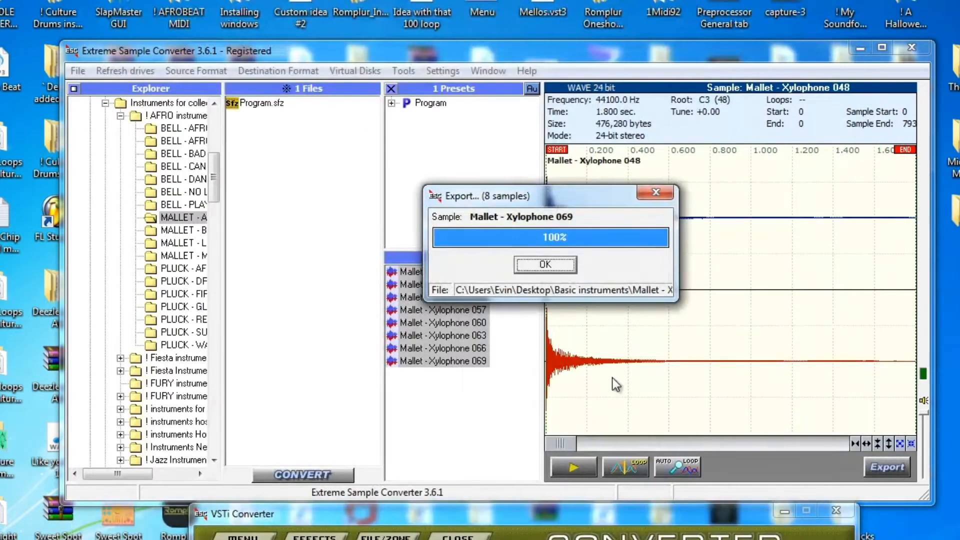
Dismiss the export notice, restore the converter window and browse Hypersonic's patch categories
left_click(556, 265)
left_click_drag(544, 511, 499, 94)
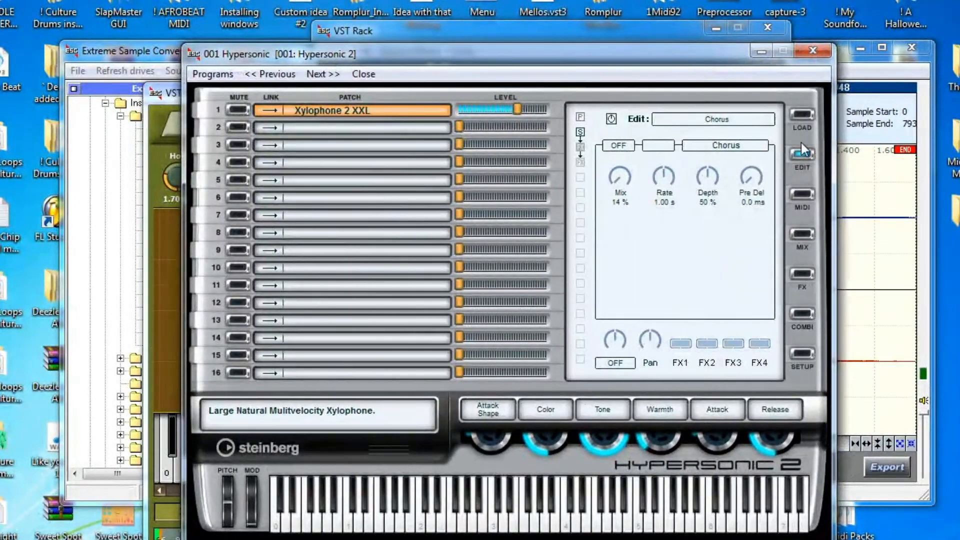
left_click(807, 116)
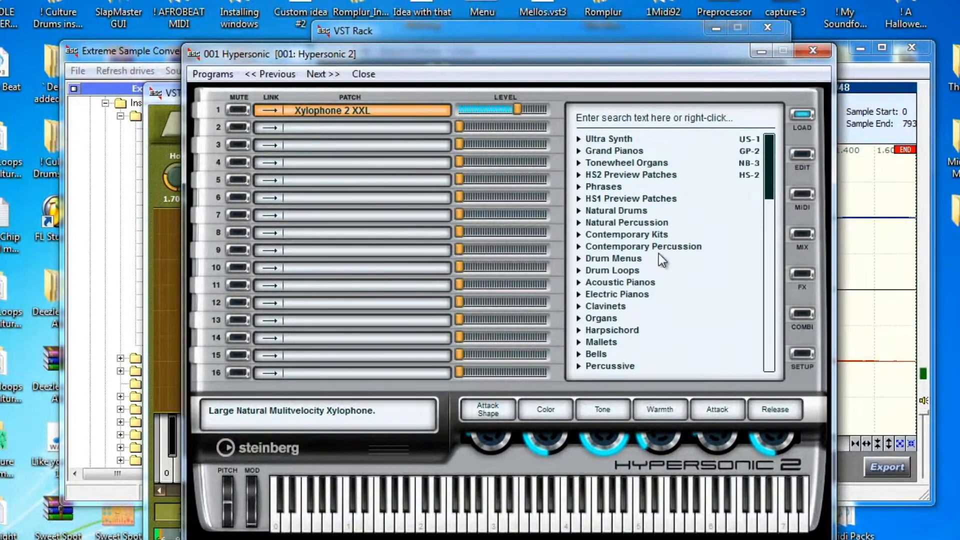
left_click_drag(773, 178, 782, 239)
Load Miami Brass, Miami Octave Brass and Ultimate Brass Section into parts 1–3, linking part 3
left_click(579, 283)
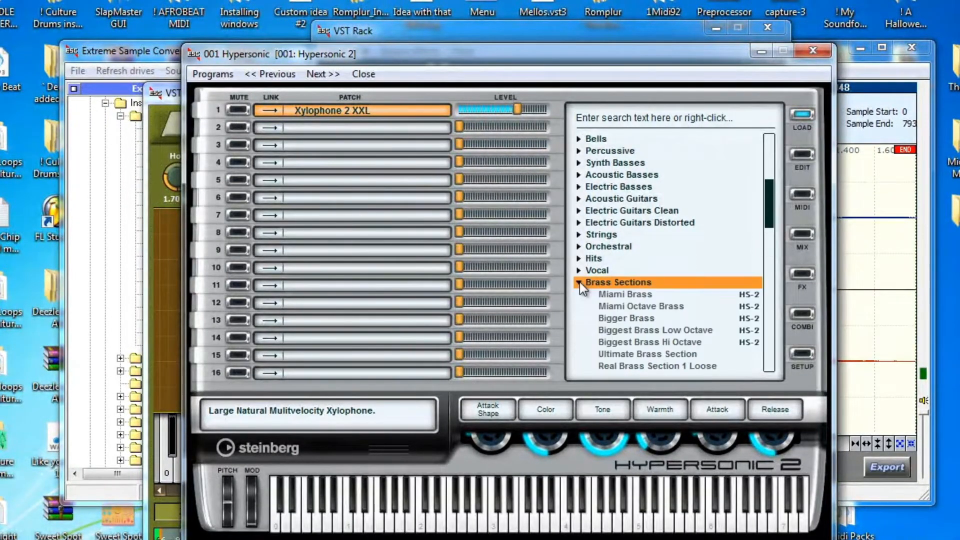
left_click(644, 294)
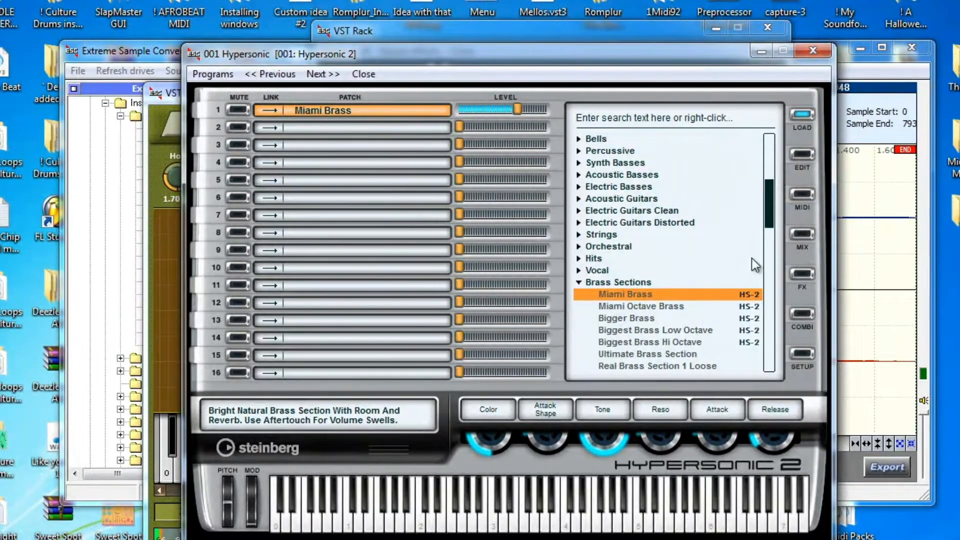
left_click_drag(642, 306, 332, 129)
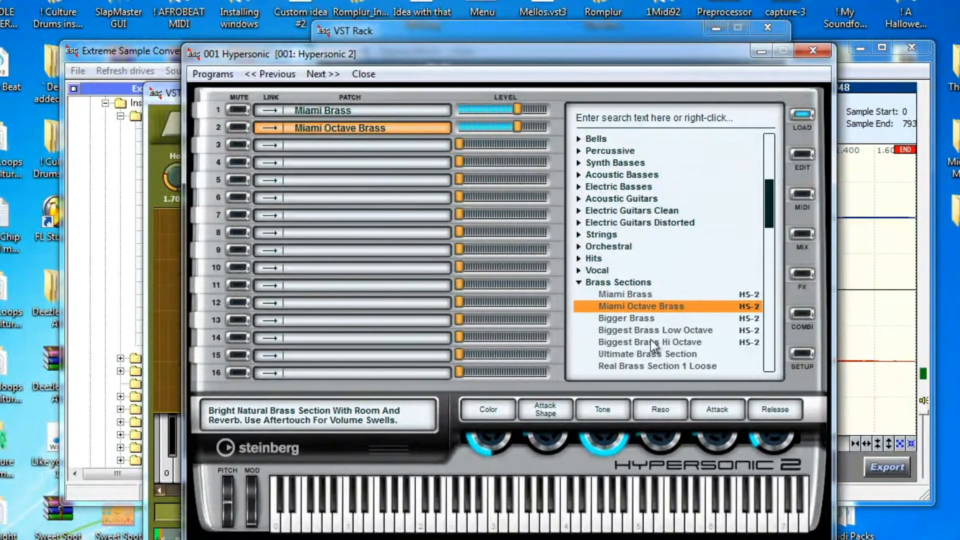
left_click_drag(647, 355, 338, 141)
left_click(268, 145)
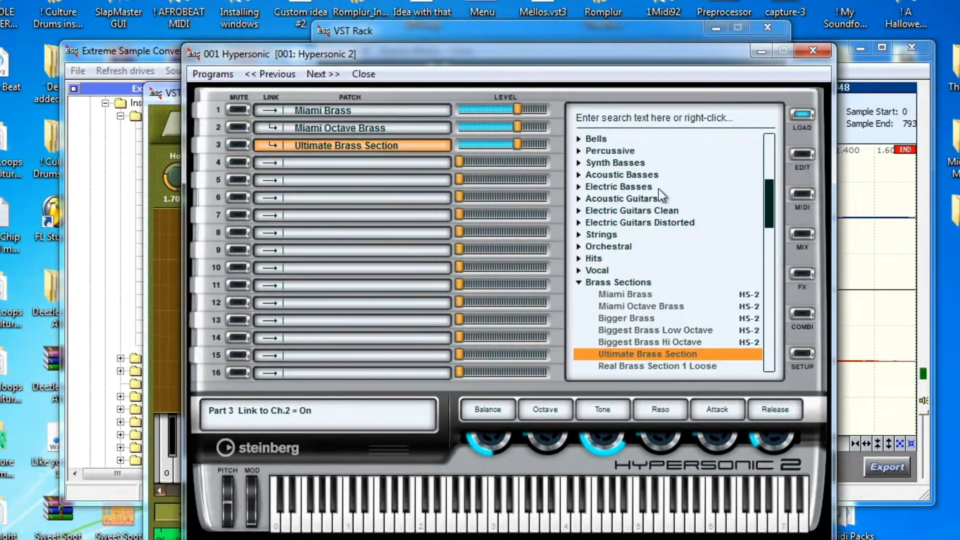
Turn the parts' effect sends off in the MIX page and close Hypersonic
left_click(804, 155)
left_click(710, 121)
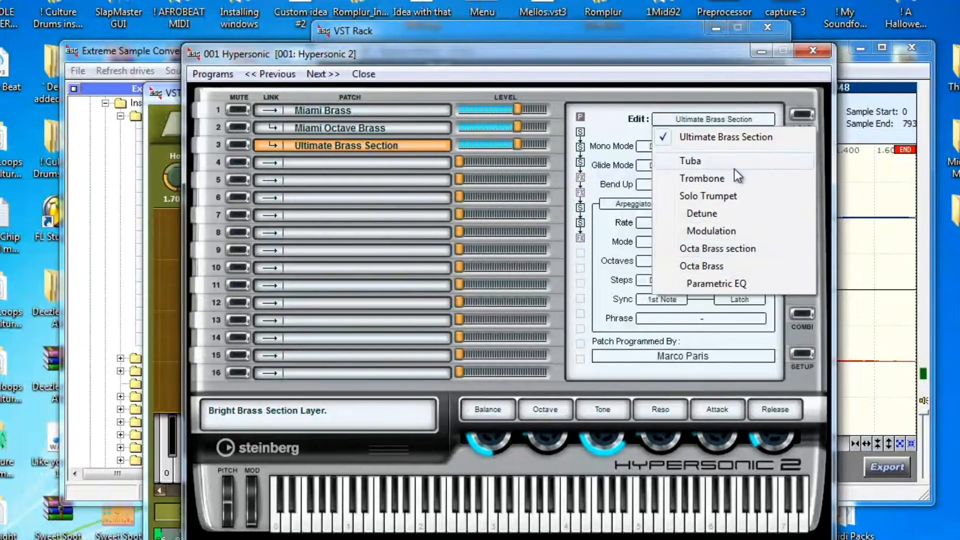
left_click(624, 127)
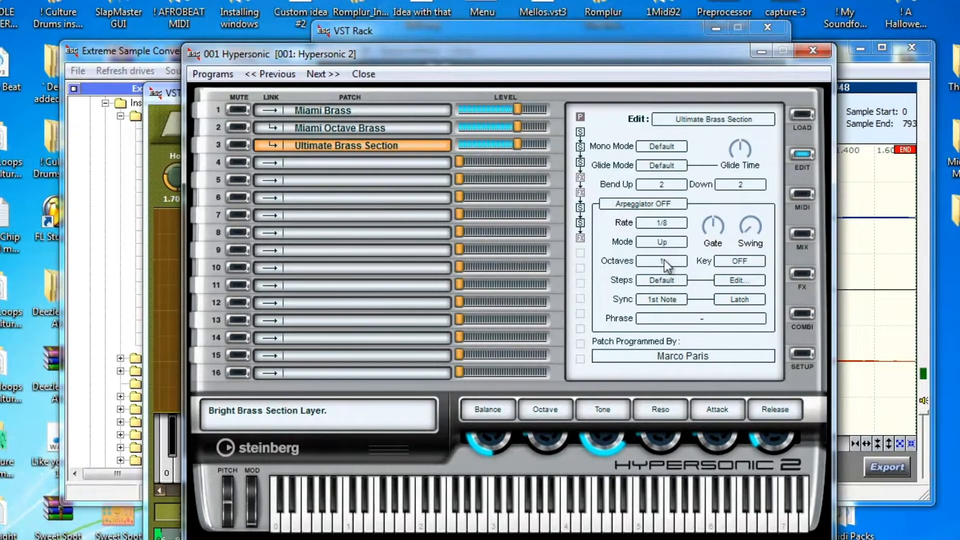
left_click(801, 233)
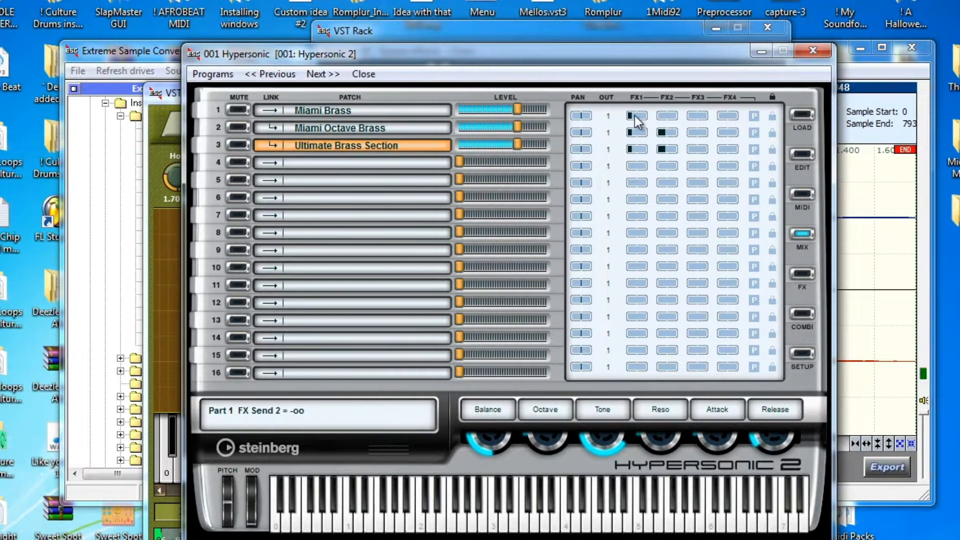
left_click_drag(663, 133, 632, 160)
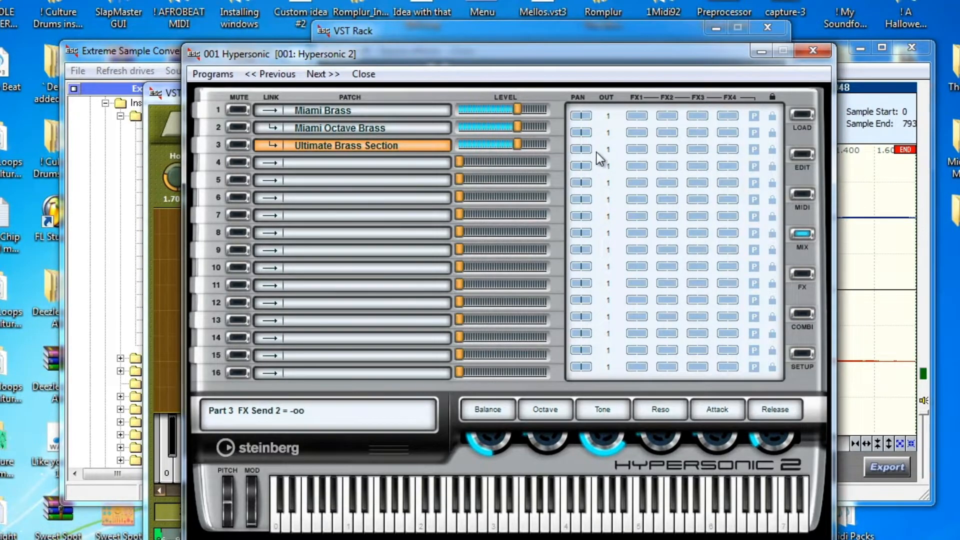
left_click(813, 50)
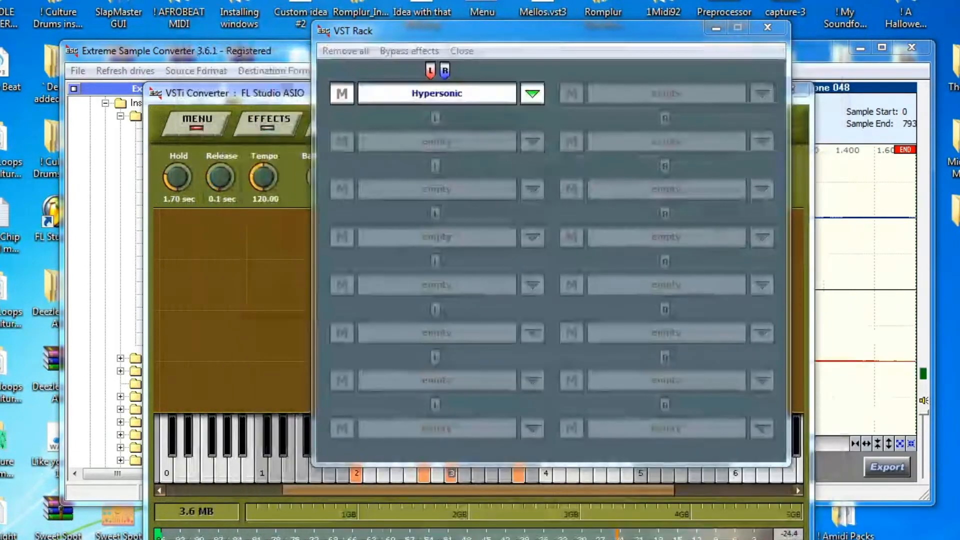
Set Hold to 3.50 sec and sample the marked keys as 'Brass - Bigger Horns'
left_click(717, 30)
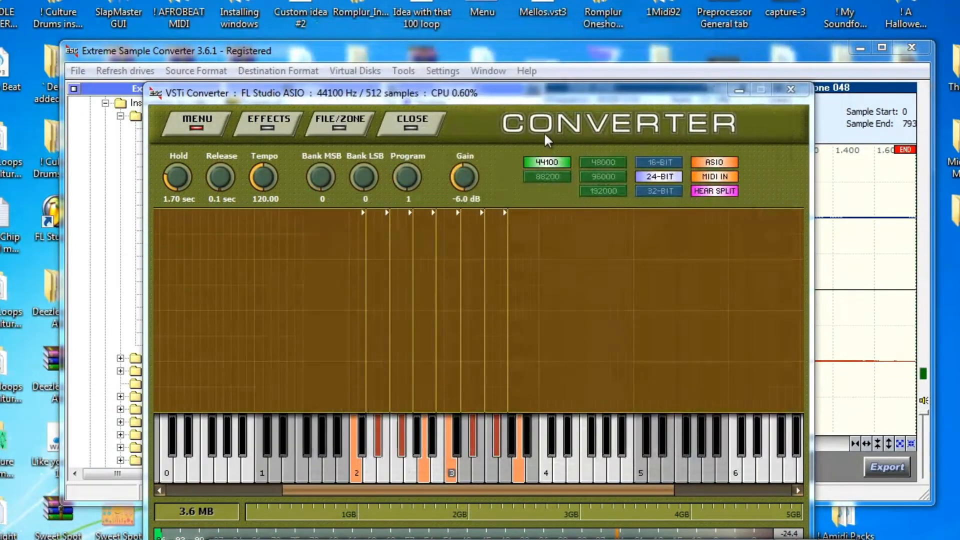
left_click_drag(174, 181, 167, 140)
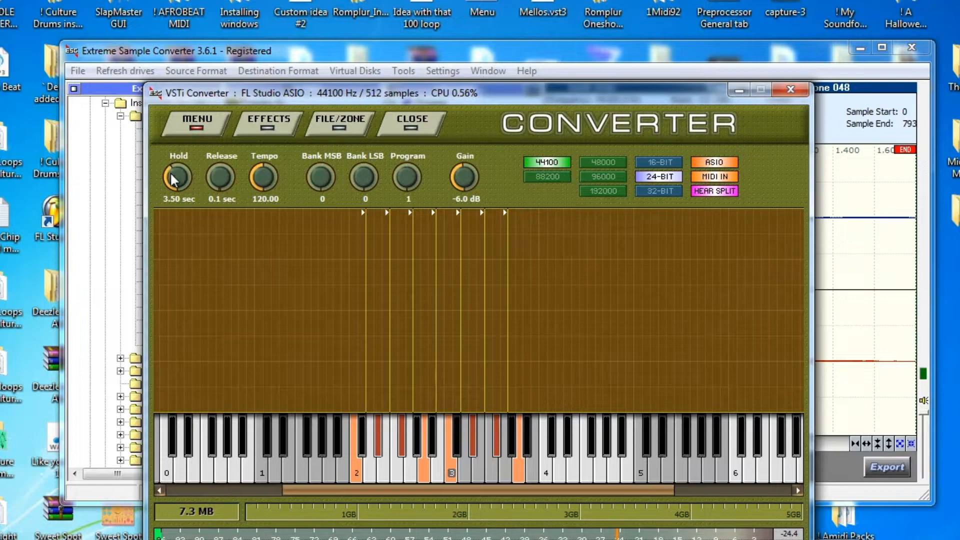
left_click(204, 126)
left_click(207, 149)
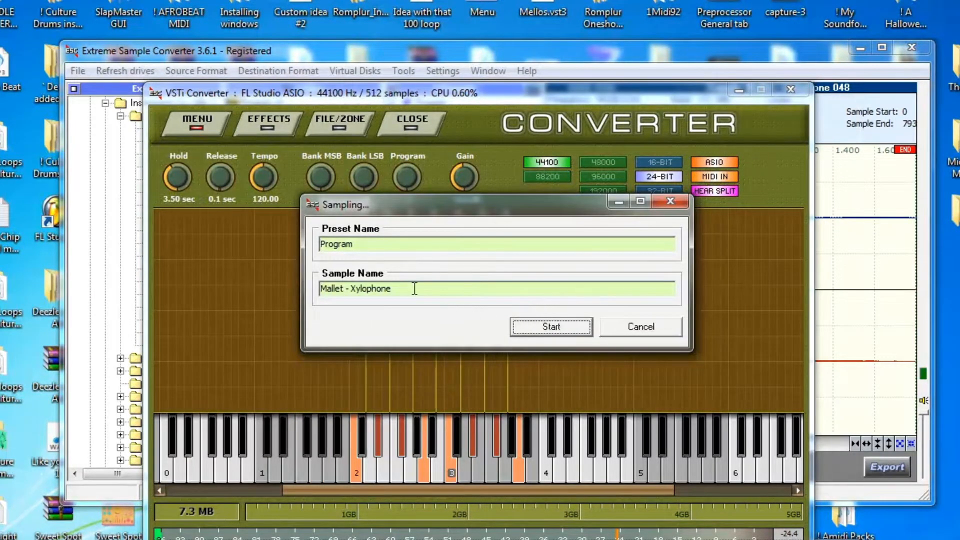
left_click_drag(414, 289, 269, 290)
key("BackSpace")
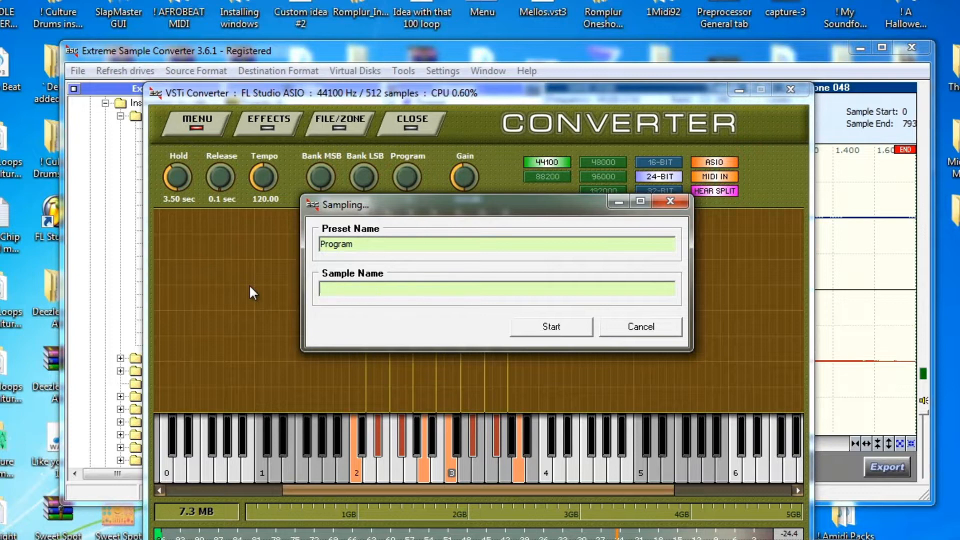
type("Brass - Bigger Horns")
left_click(546, 322)
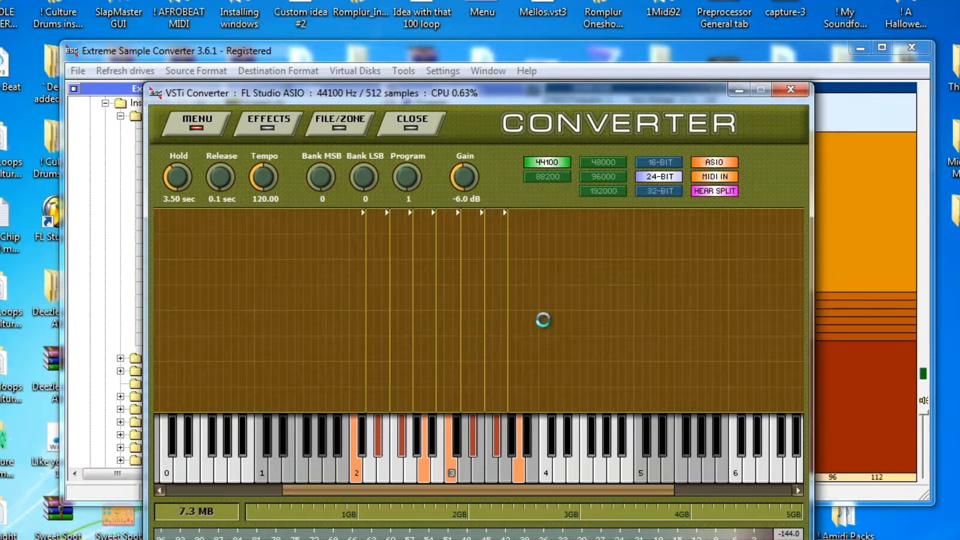
Audition the Brass - Bigger Horns samples and select all eight in the list
left_click_drag(656, 110, 681, 481)
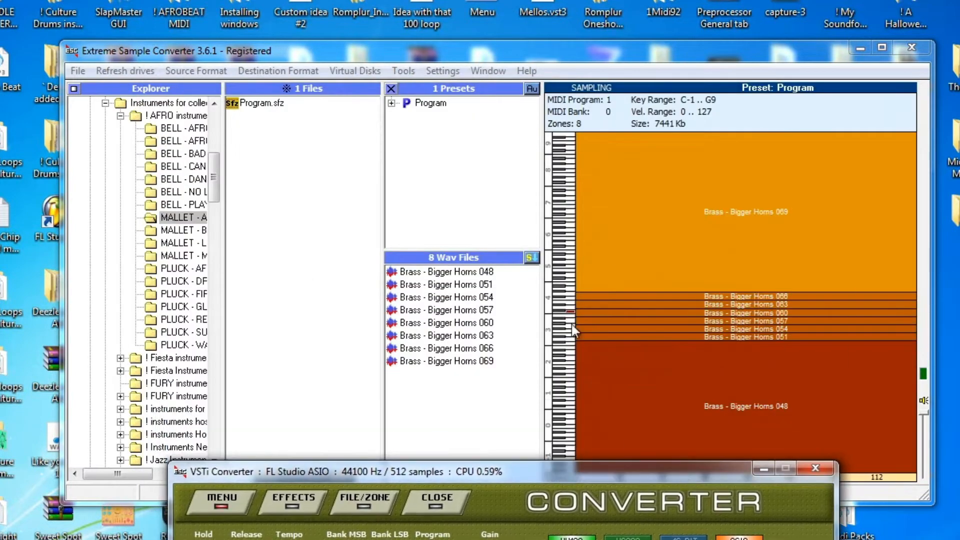
left_click(458, 272)
key("Down")
left_click(458, 272)
right_click(458, 272)
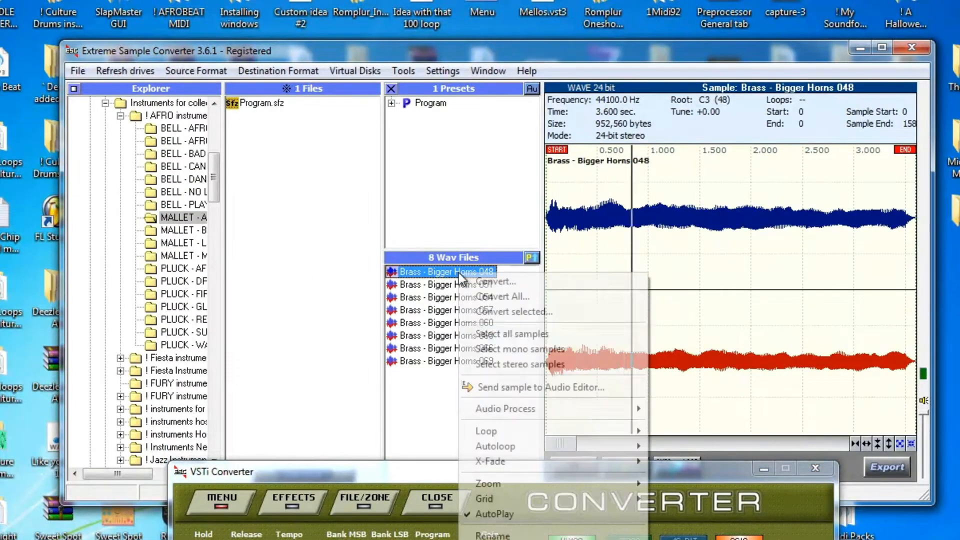
left_click(493, 331)
Stop the sample playback and begin exporting the eight brass samples
left_click_drag(601, 465, 601, 489)
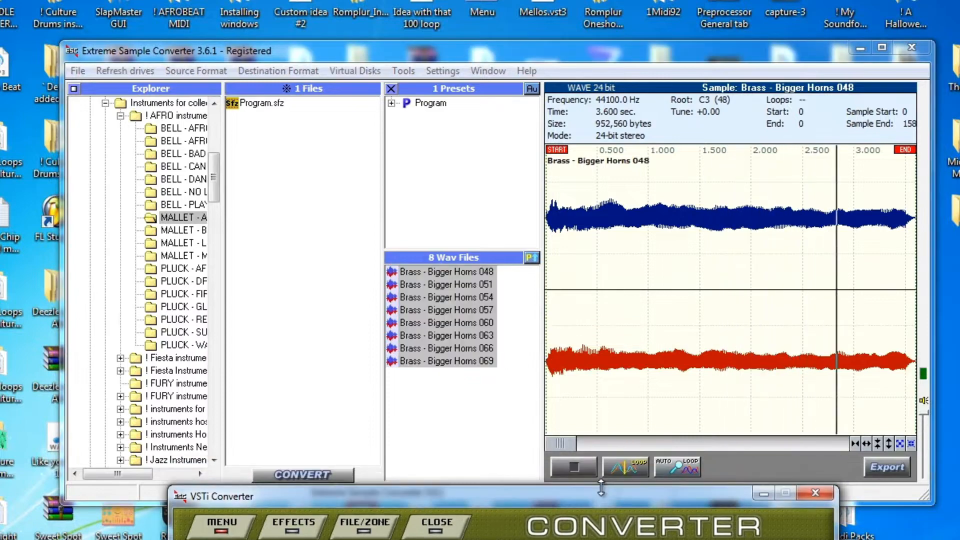
left_click(572, 467)
left_click(572, 467)
left_click(575, 465)
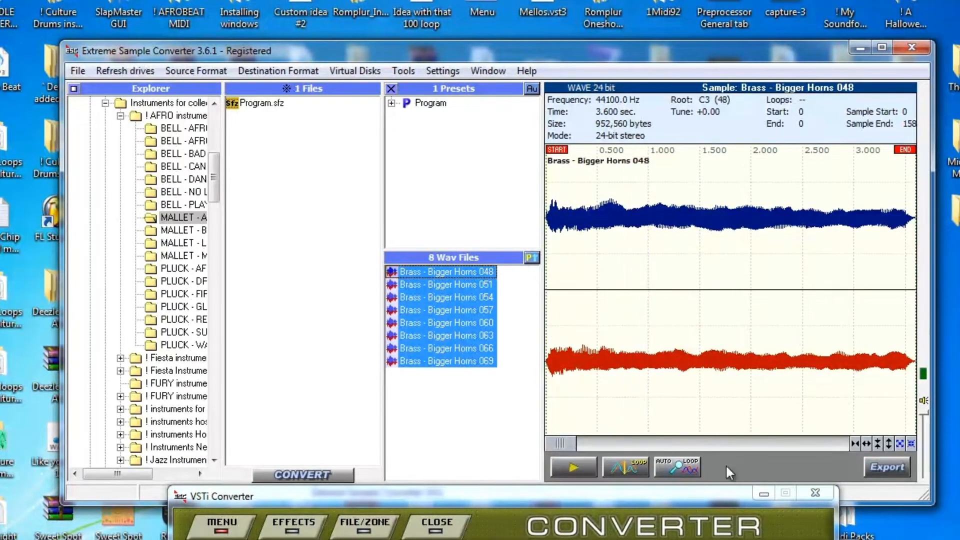
left_click(883, 466)
left_click(270, 3)
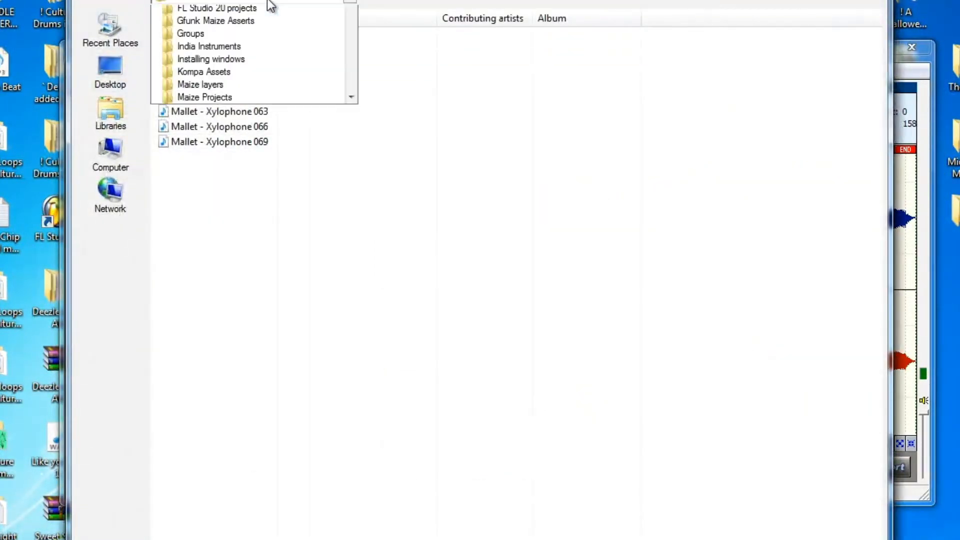
Export the samples into a new Brass - Bigger Horns folder inside Basic instruments
left_click_drag(354, 130, 353, 118)
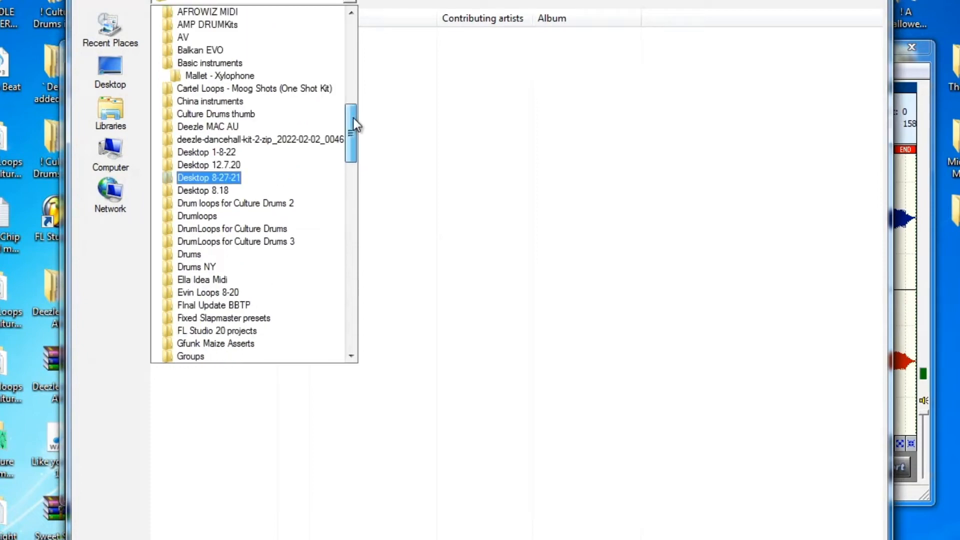
left_click(217, 60)
left_click(412, 3)
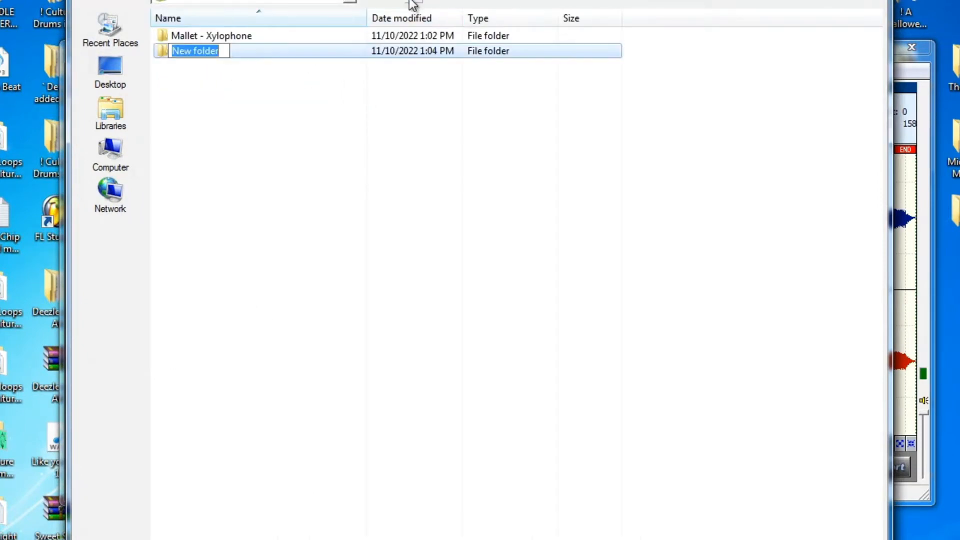
key("BackSpace")
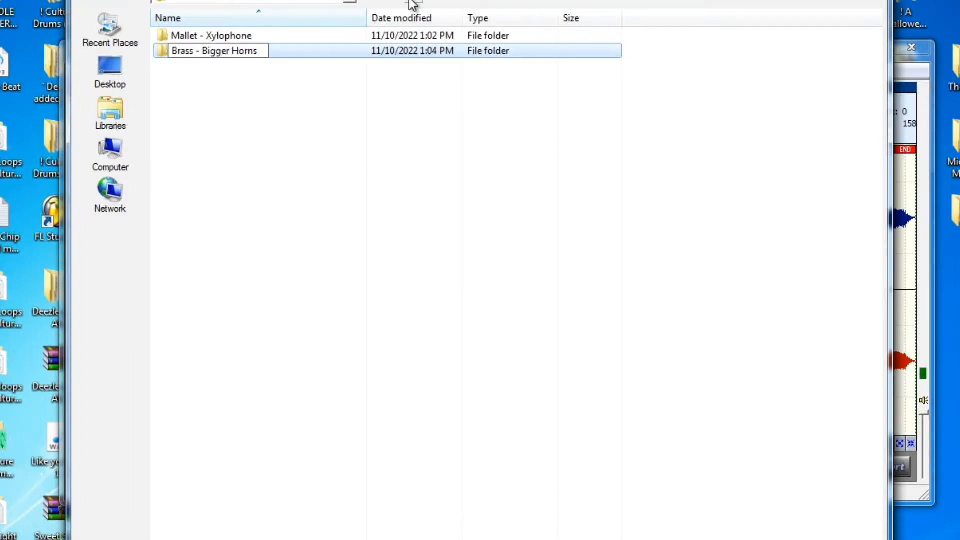
type("Brass - Bigger Horns")
key("Return")
double_click(235, 36)
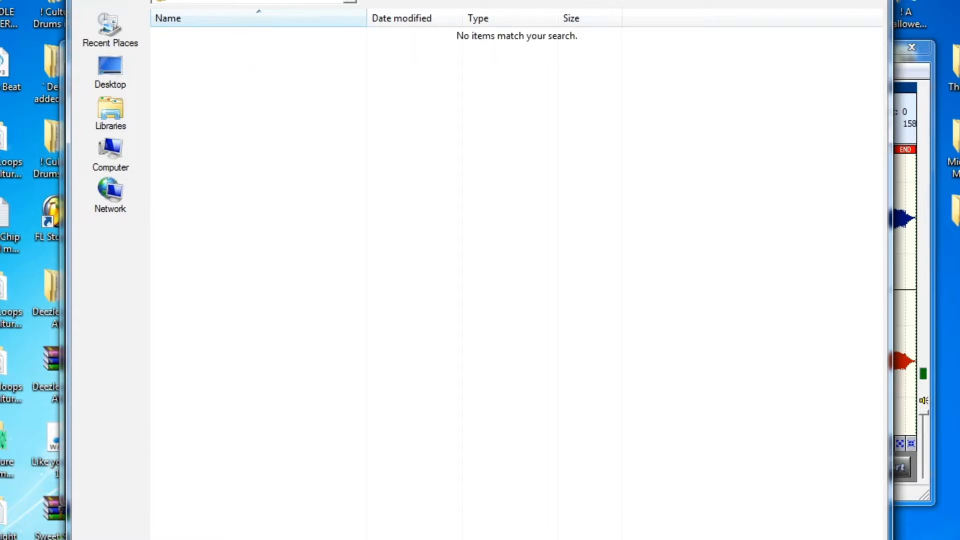
key("Return")
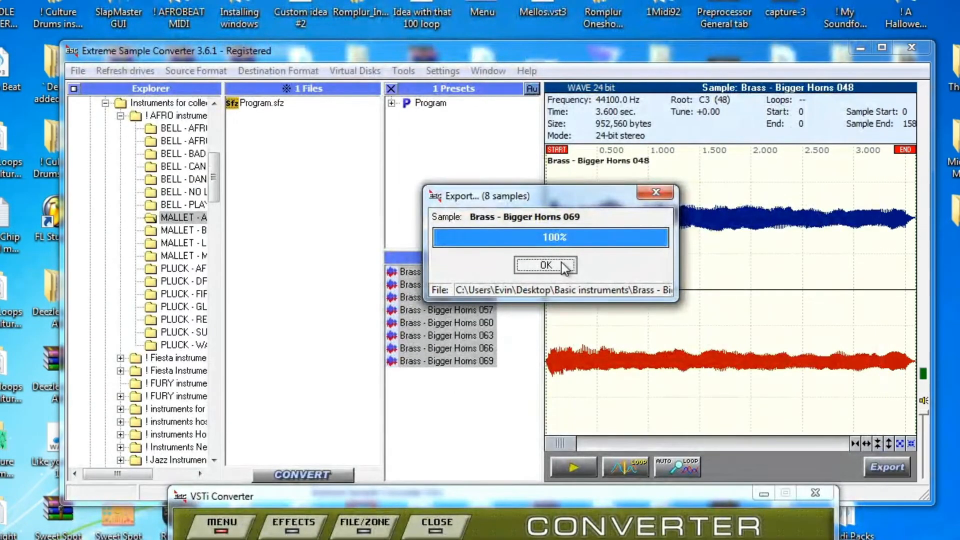
Dismiss the export report and bring the plugin host and Hypersonic 2 windows into view
left_click(561, 262)
left_click_drag(641, 494, 877, 287)
left_click_drag(385, 539, 349, 156)
left_click_drag(833, 296, 691, 143)
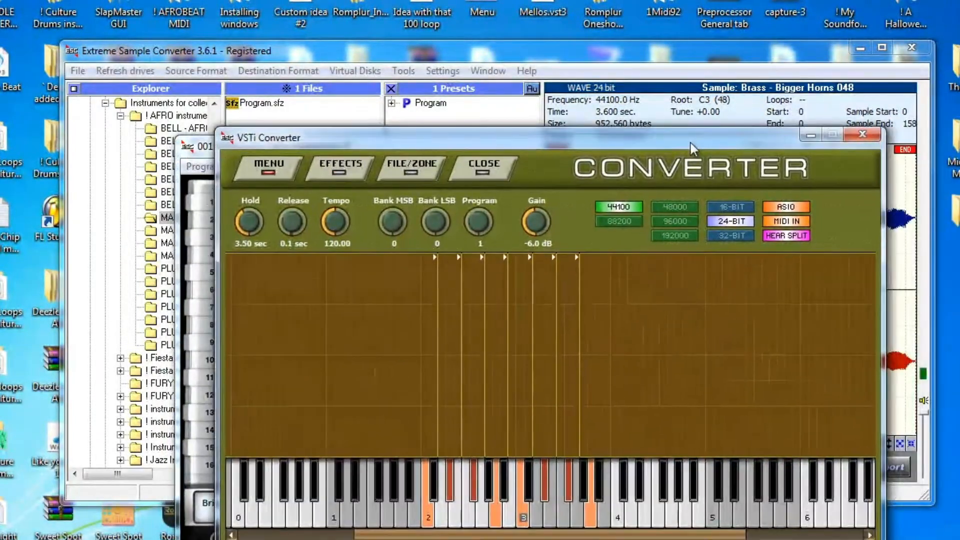
Load Legato Strings XXL from the Strings category into layer one, replacing Miami Brass
left_click(187, 147)
left_click(446, 152)
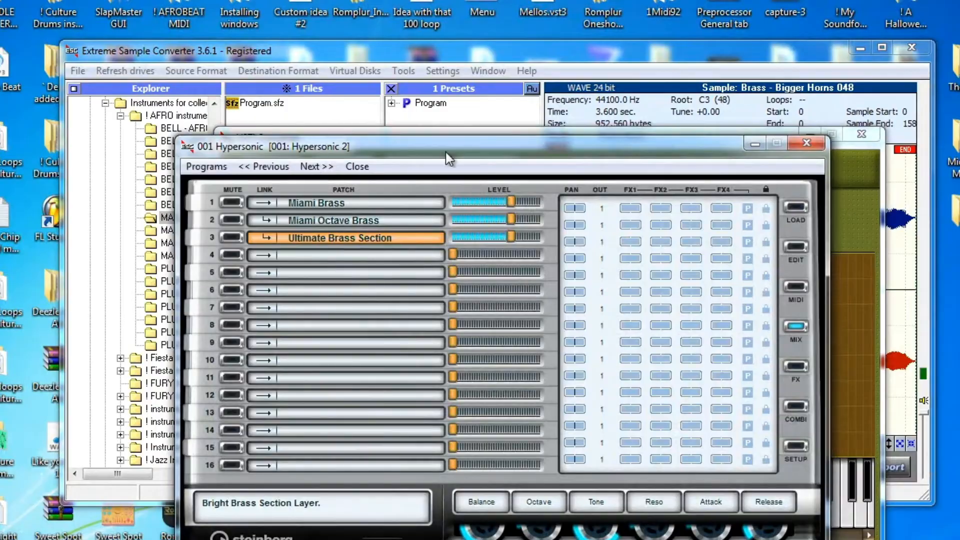
left_click(371, 205)
left_click(795, 207)
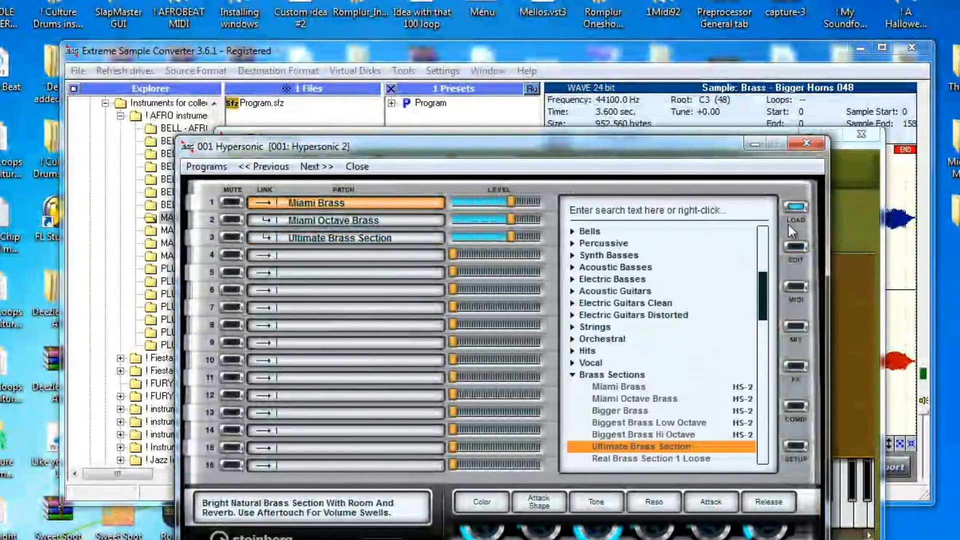
left_click(590, 327)
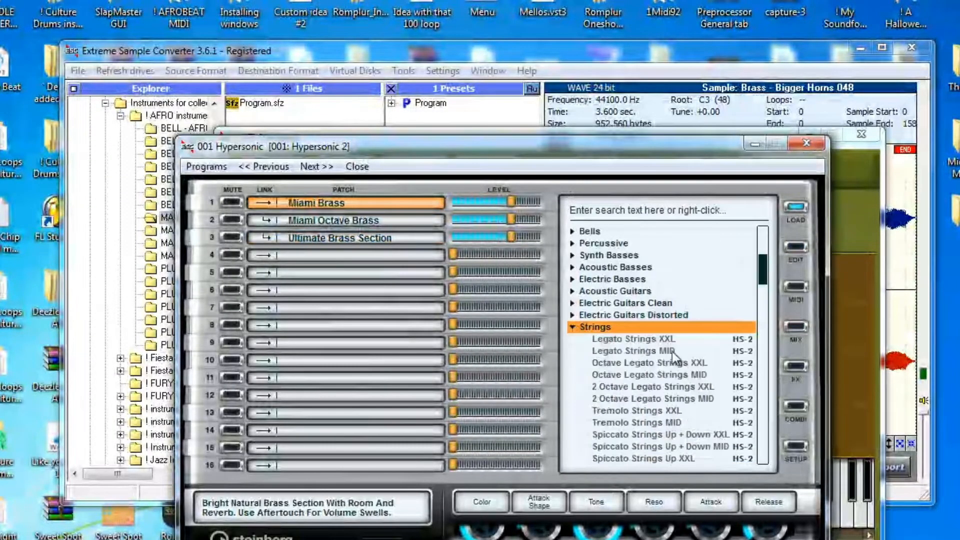
double_click(631, 338)
Load 2 Octave Legato Strings XXL into layer two and Sad Strings 2 XXL into layer three
left_click(360, 220)
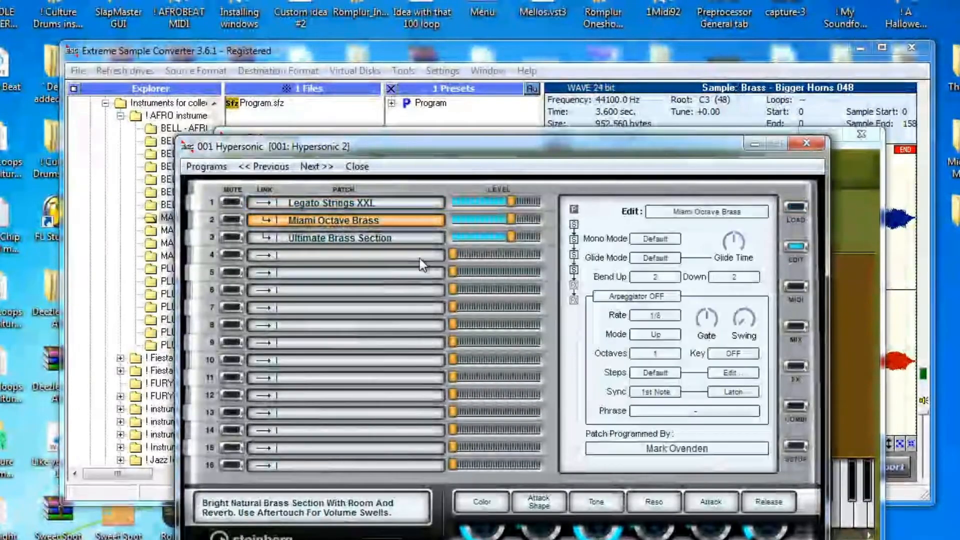
left_click(791, 218)
double_click(628, 387)
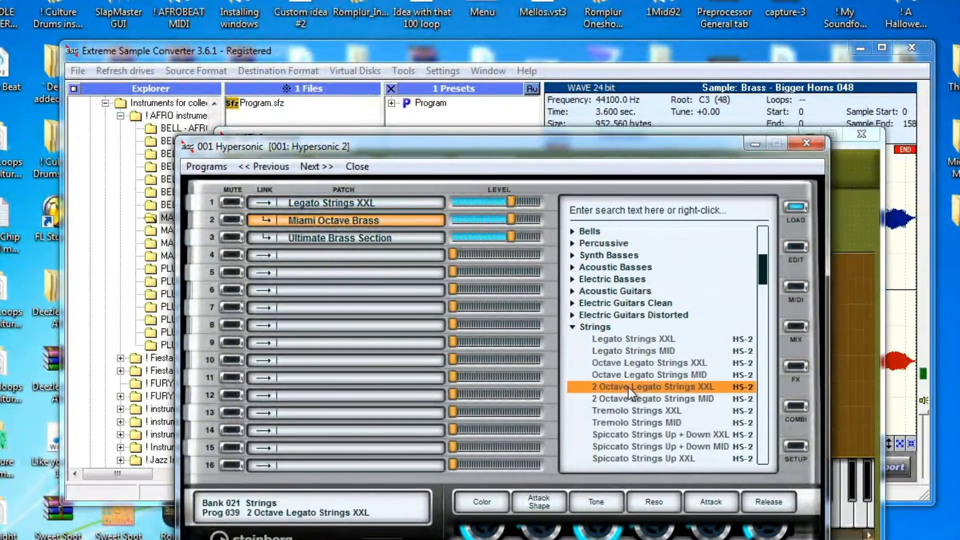
left_click(383, 238)
left_click(795, 208)
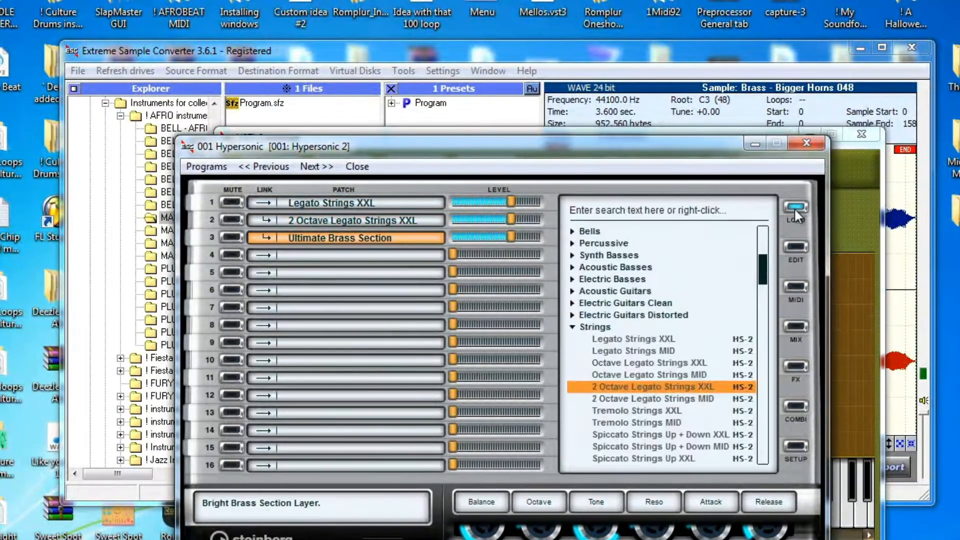
scroll(650, 413, "down", 4)
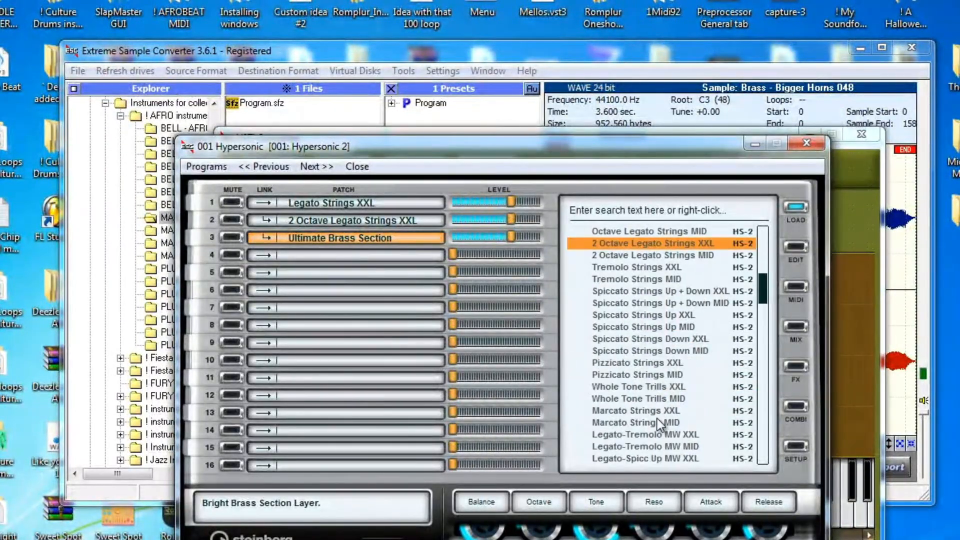
scroll(656, 420, "down", 5)
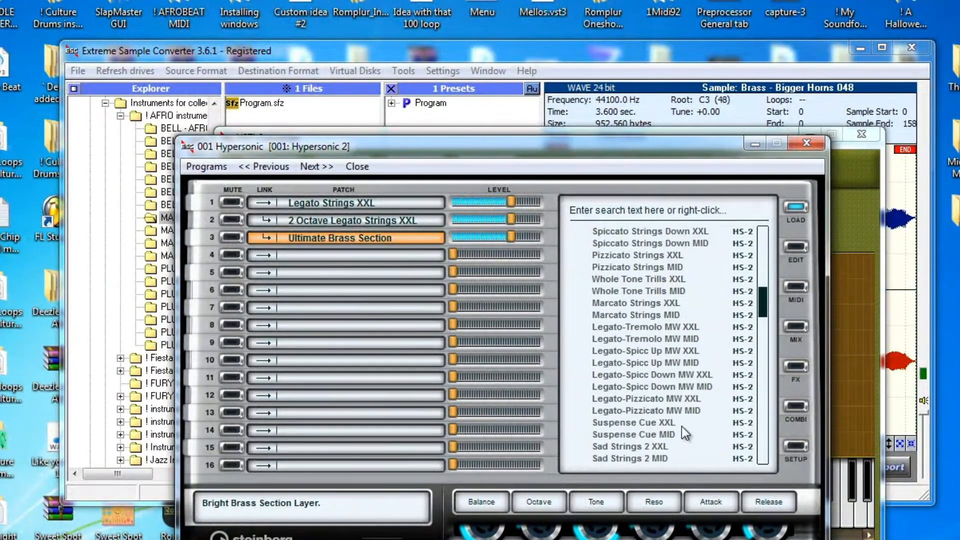
scroll(682, 425, "down", 2)
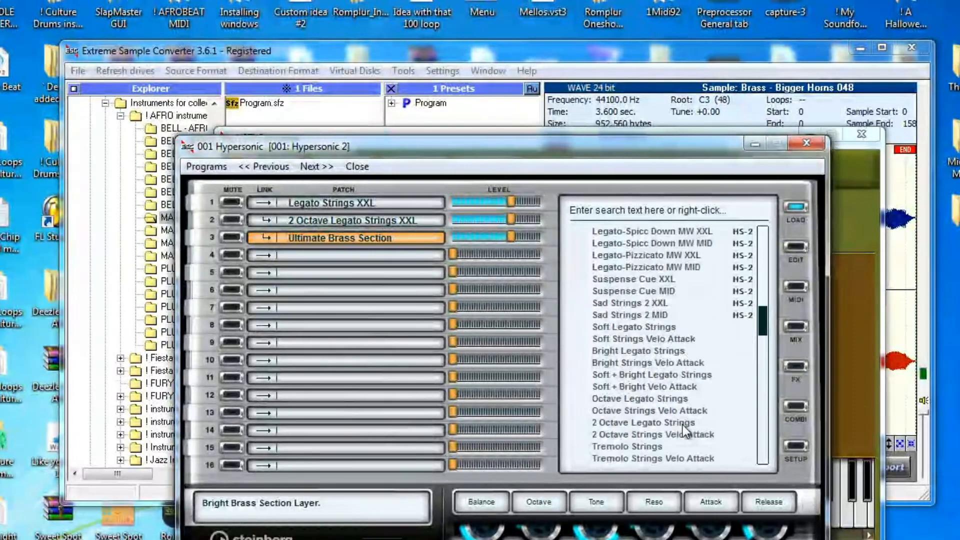
left_click(625, 304)
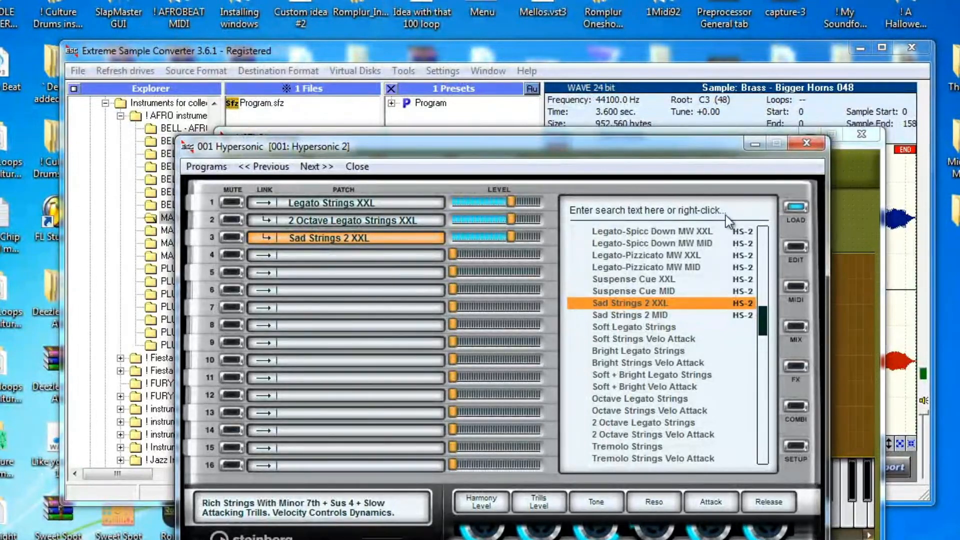
Turn the layers' FX sends down to nothing in the MIX view and move Hypersonic 2 aside
left_click(796, 326)
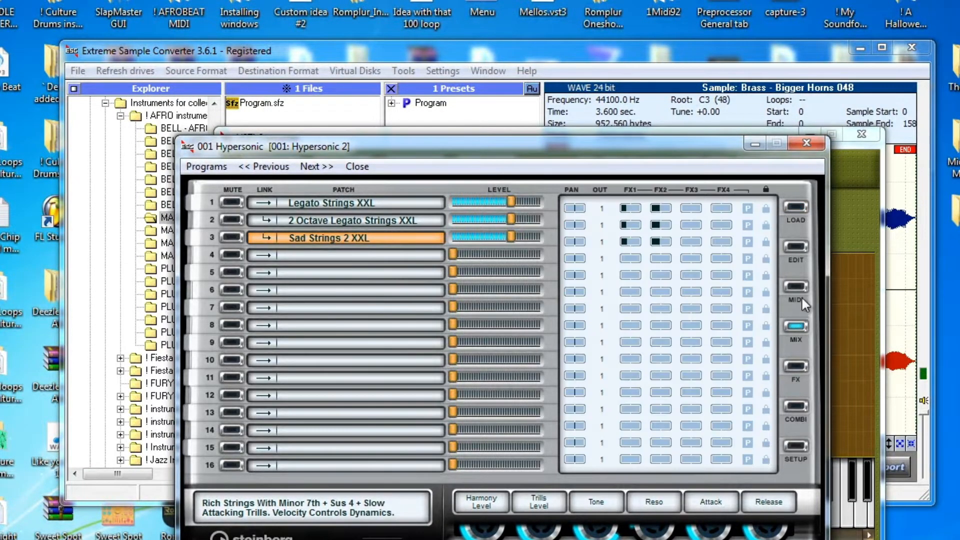
left_click_drag(656, 208, 553, 226)
left_click_drag(719, 146, 220, 519)
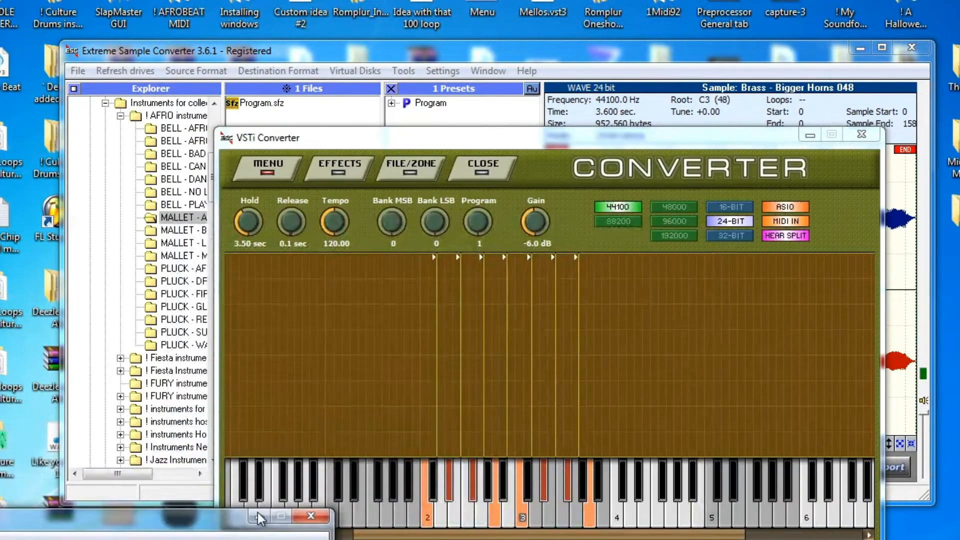
Resample the instrument with the sample name changed from Brass - Bigger Horns to String - Ensemble
mouse_move(683, 143)
left_mouse_down()
mouse_move(708, 137)
mouse_move(691, 131)
left_mouse_up()
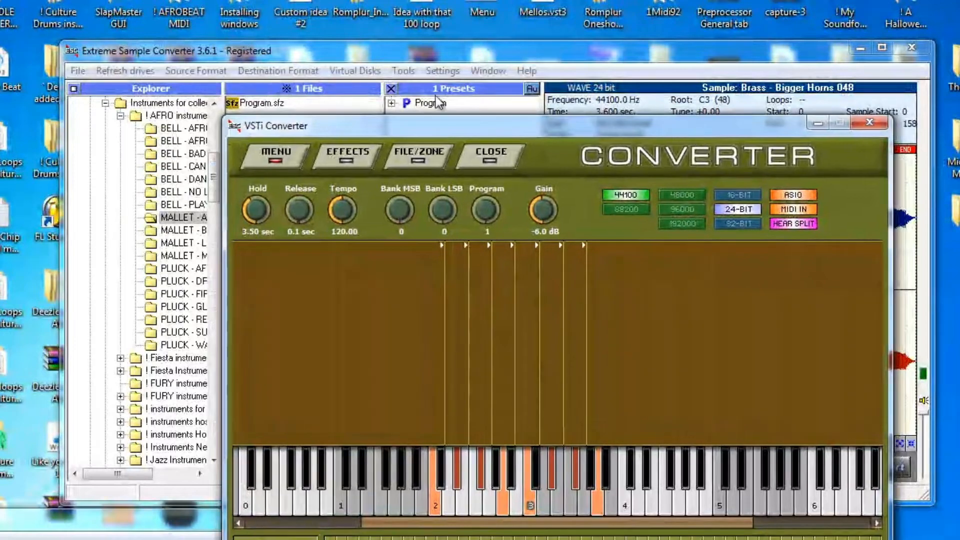
left_click(284, 148)
left_click(302, 179)
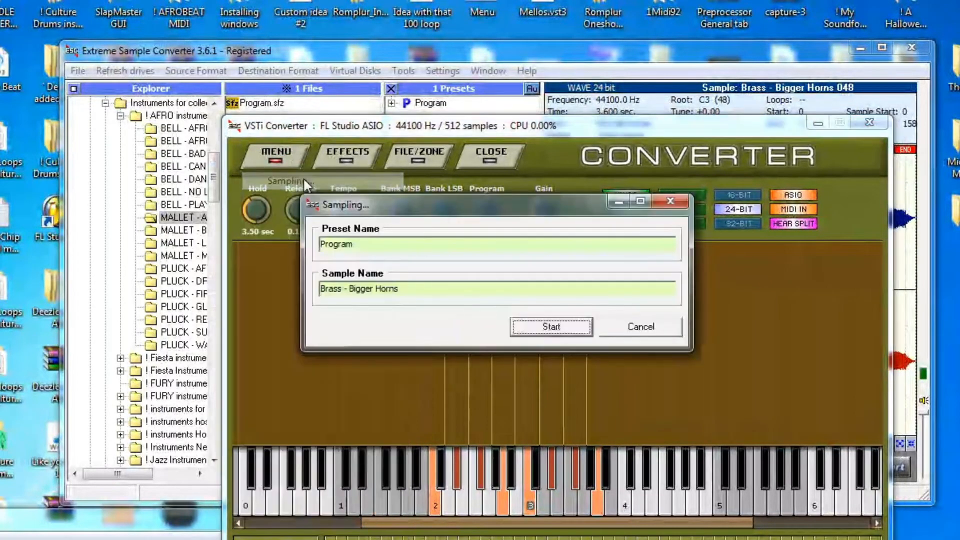
left_click_drag(403, 288, 293, 283)
key("BackSpace")
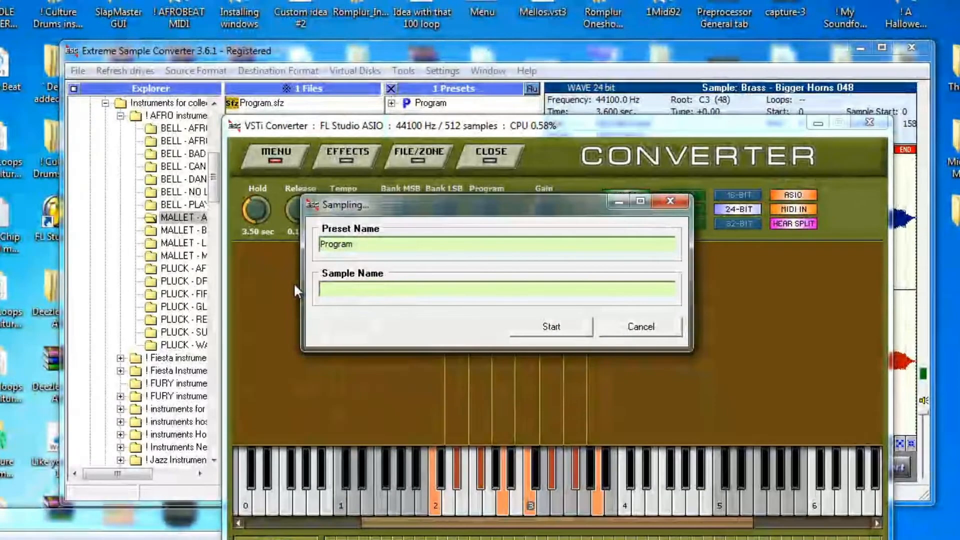
type("String - ")
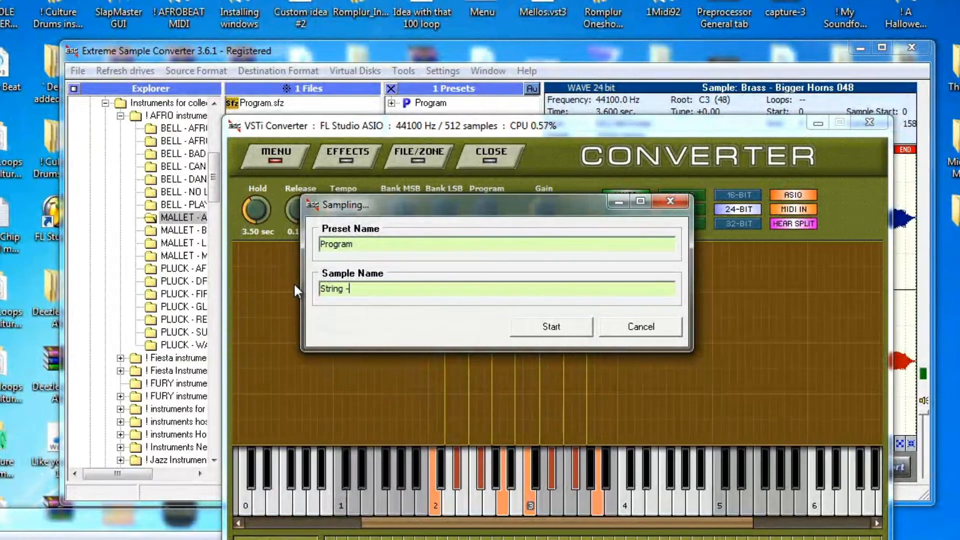
type("Ensemble")
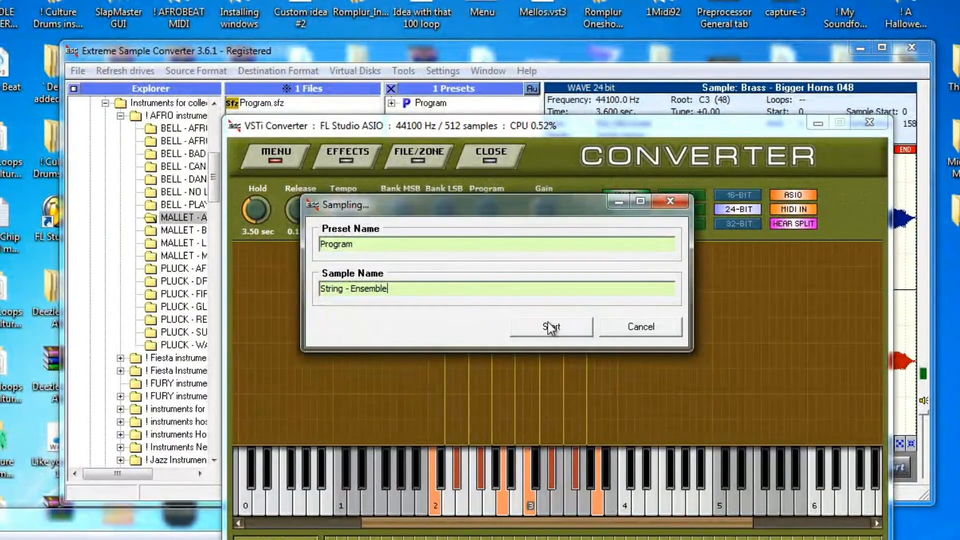
left_click(550, 325)
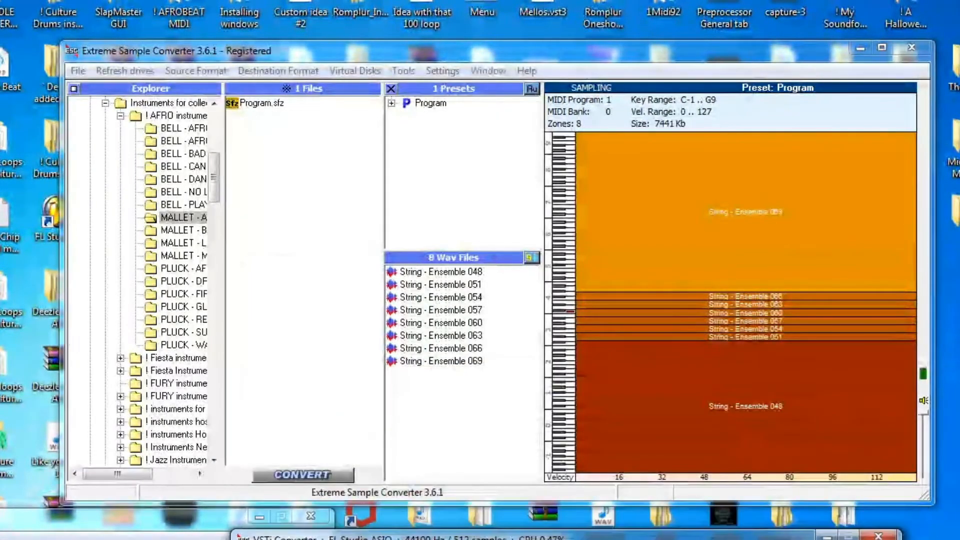
Select all eight String - Ensemble samples and start the export
left_click(455, 271)
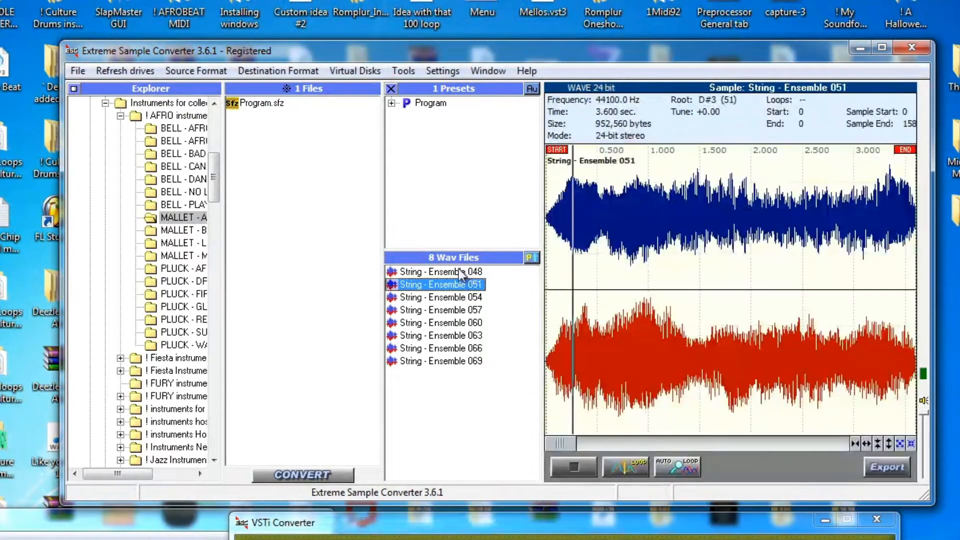
right_click(455, 272)
left_click(500, 326)
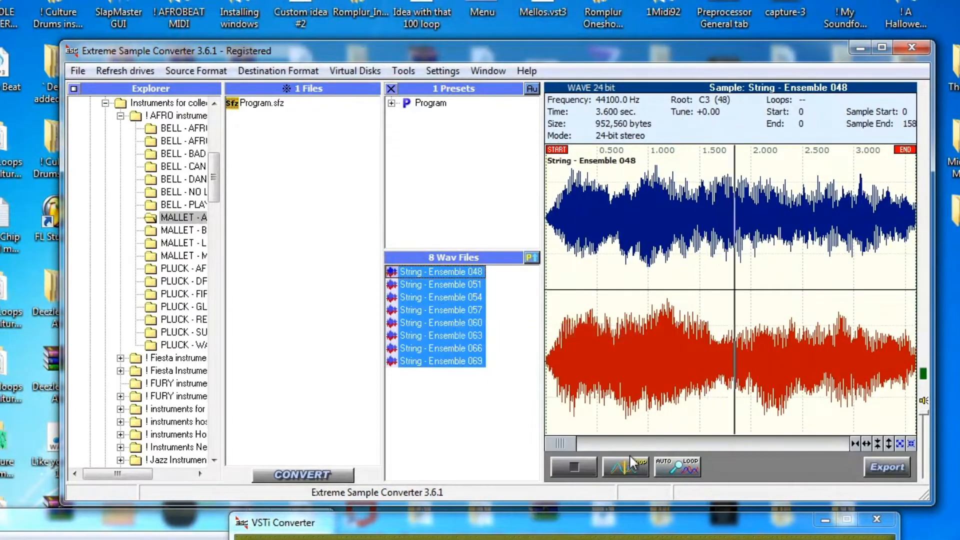
left_click(884, 466)
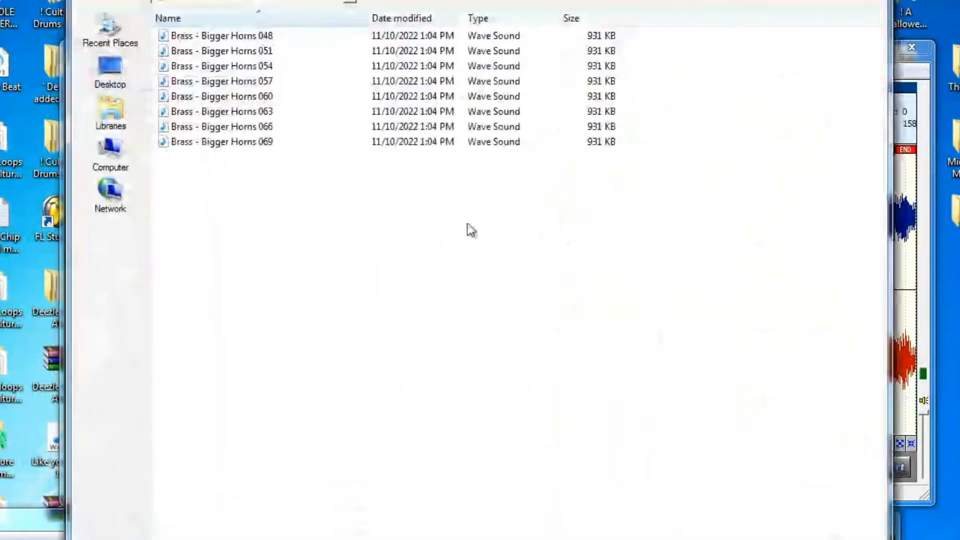
Export them into a new String - Ensemble folder created inside Basic instruments
left_click(301, 1)
left_click_drag(354, 121, 355, 100)
left_click(212, 127)
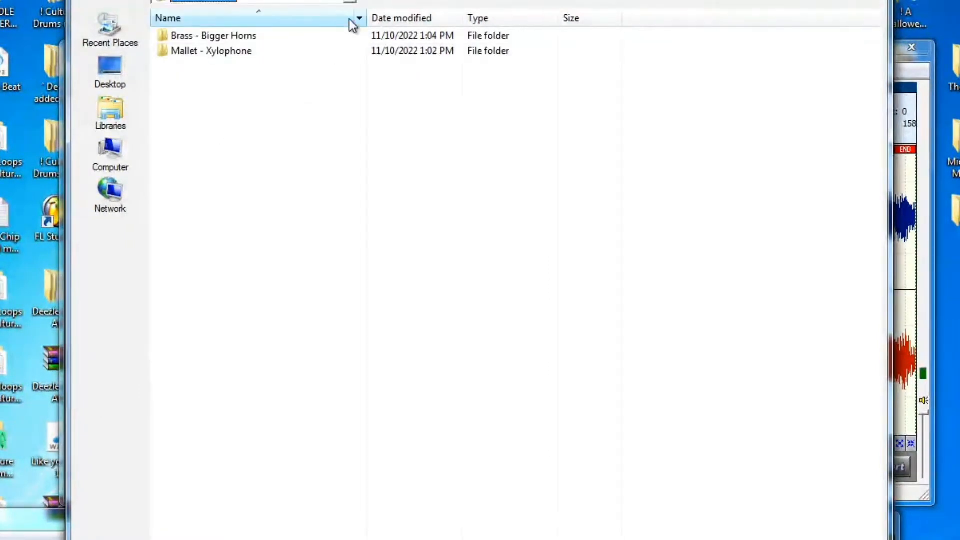
left_click(410, 2)
key("BackSpace")
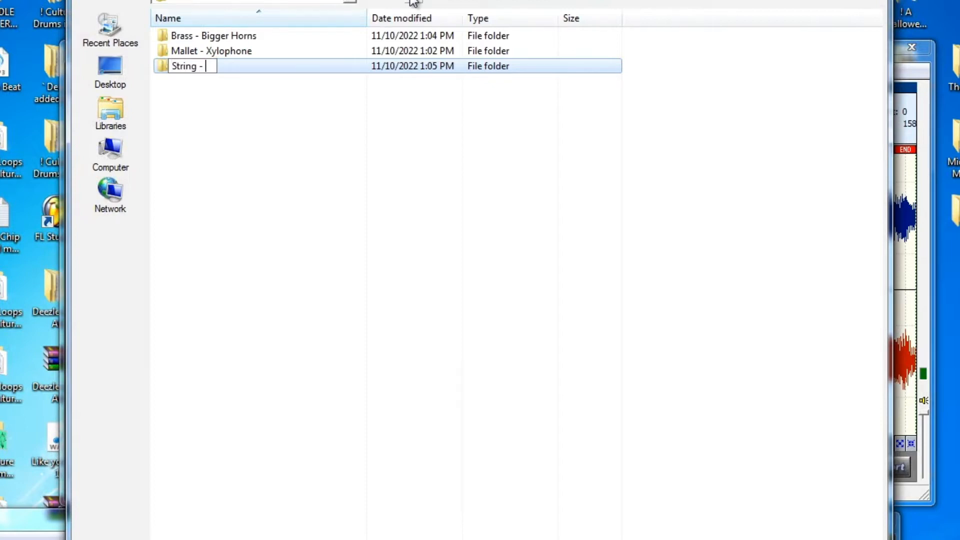
type("String - Ensemble")
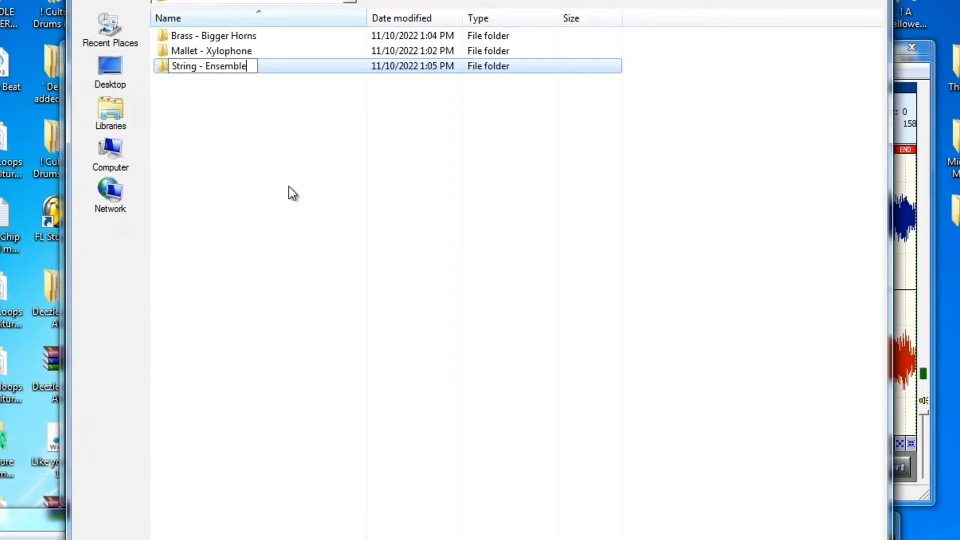
left_click(292, 192)
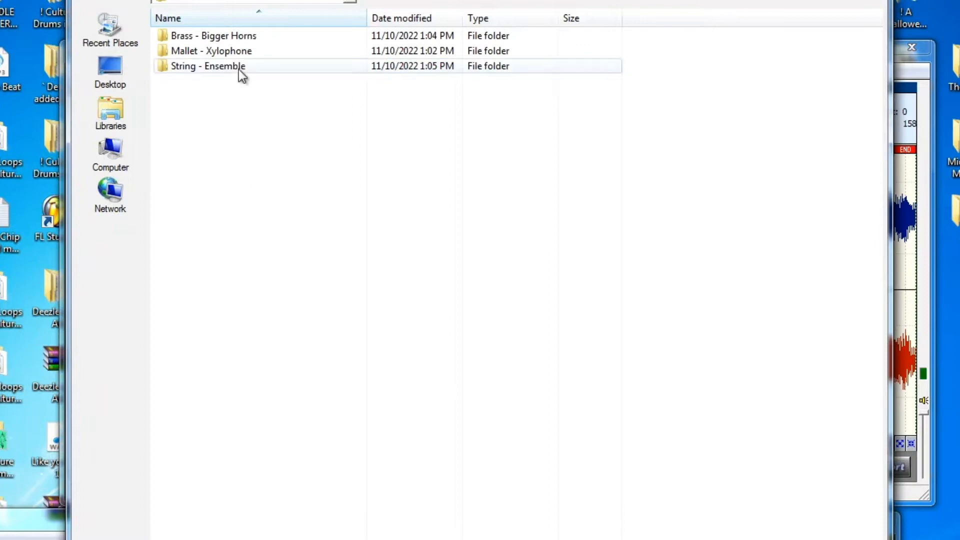
double_click(238, 68)
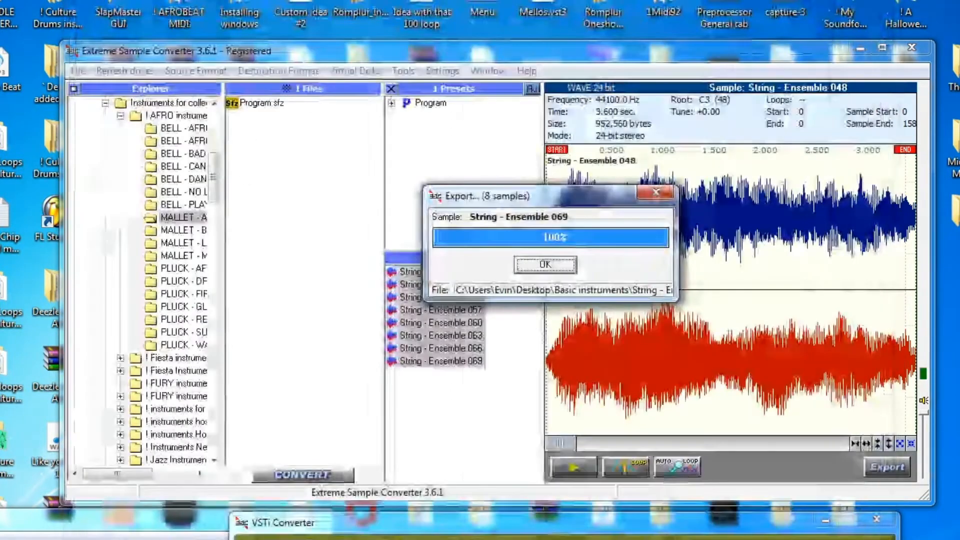
left_click(546, 265)
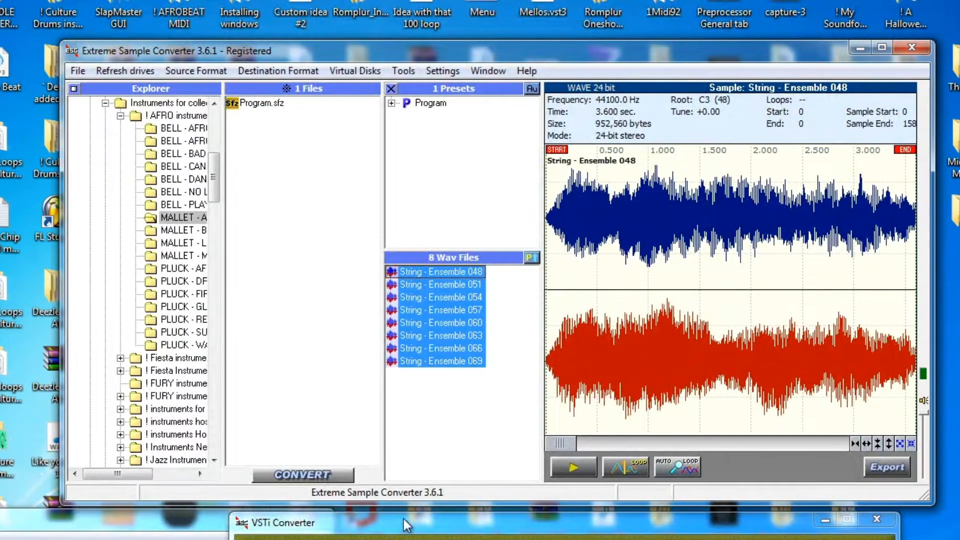
left_click_drag(447, 528, 455, 175)
Close the Hypersonic 2 plugin window
left_click_drag(94, 526, 632, 104)
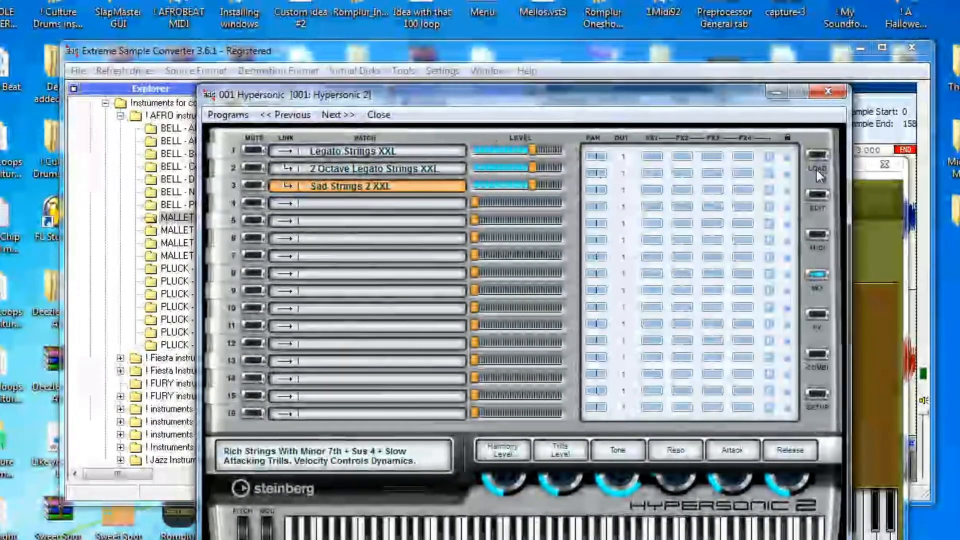
left_click(818, 194)
left_click(817, 156)
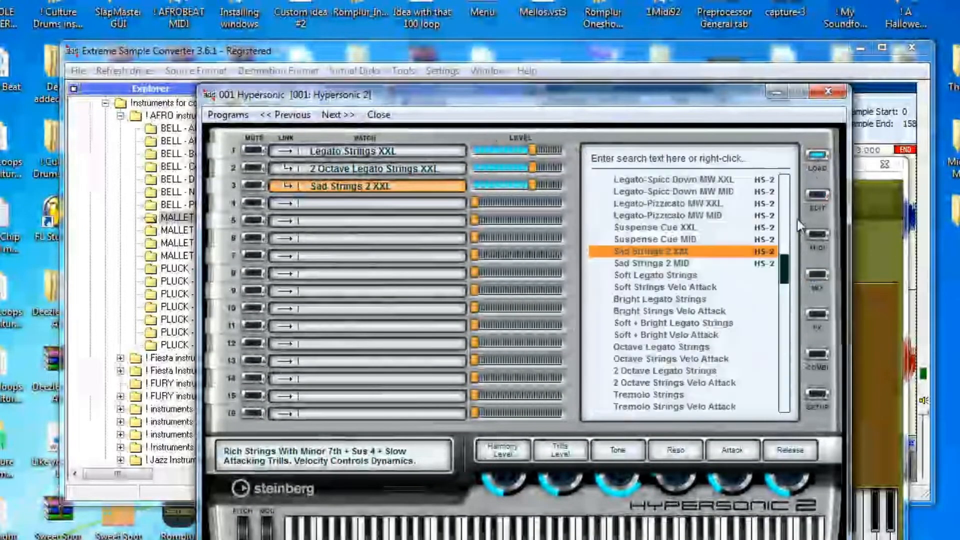
left_click(817, 92)
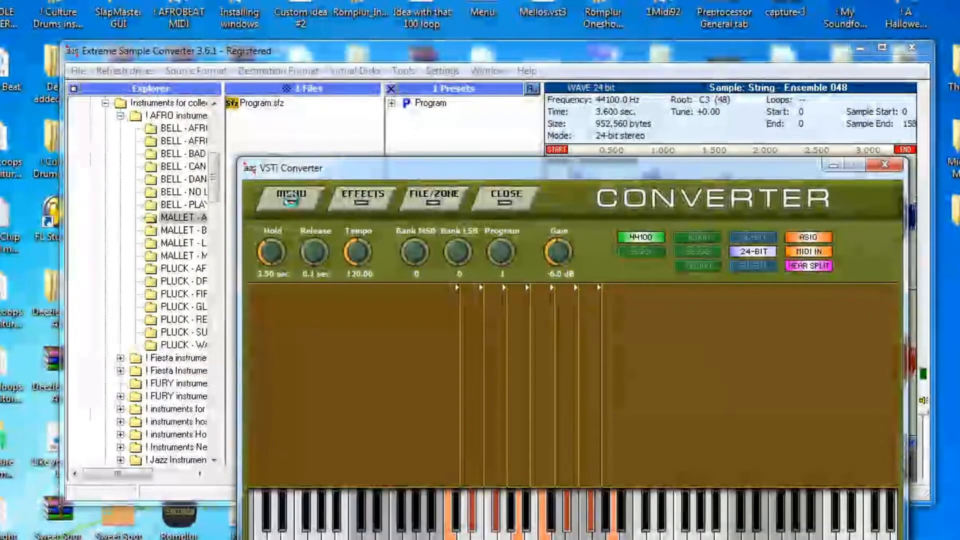
Swap the rack's instrument for Hive with the Devil Trance preset and its FX switched off
left_click(295, 199)
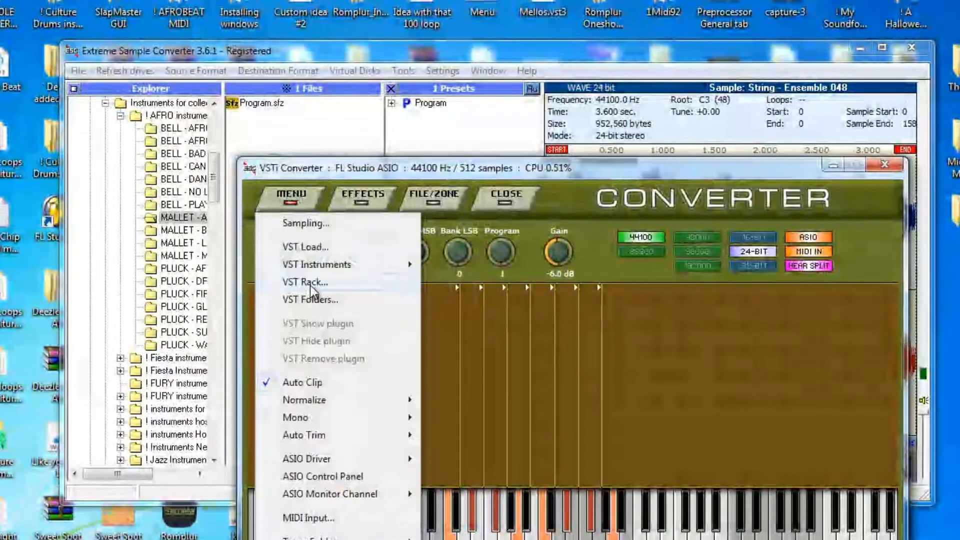
left_click(306, 282)
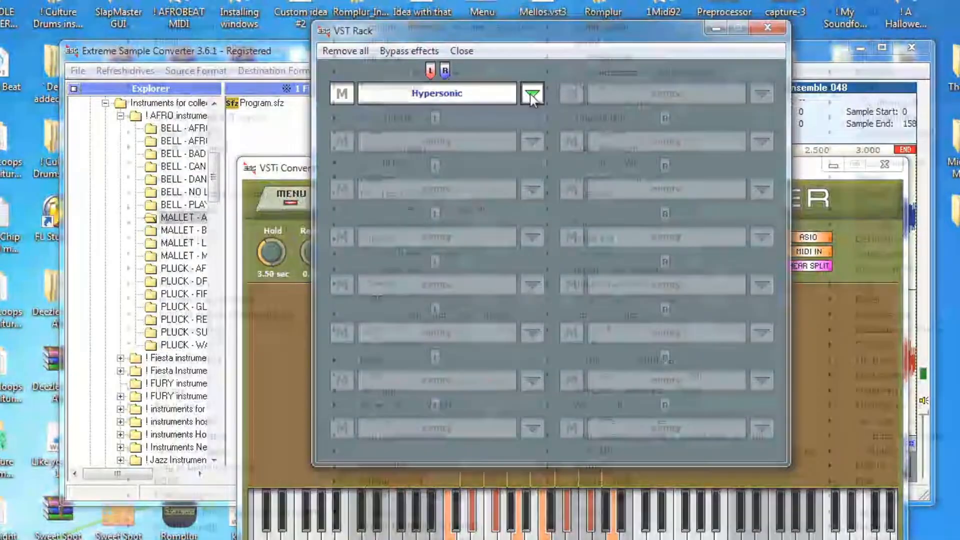
left_click(531, 94)
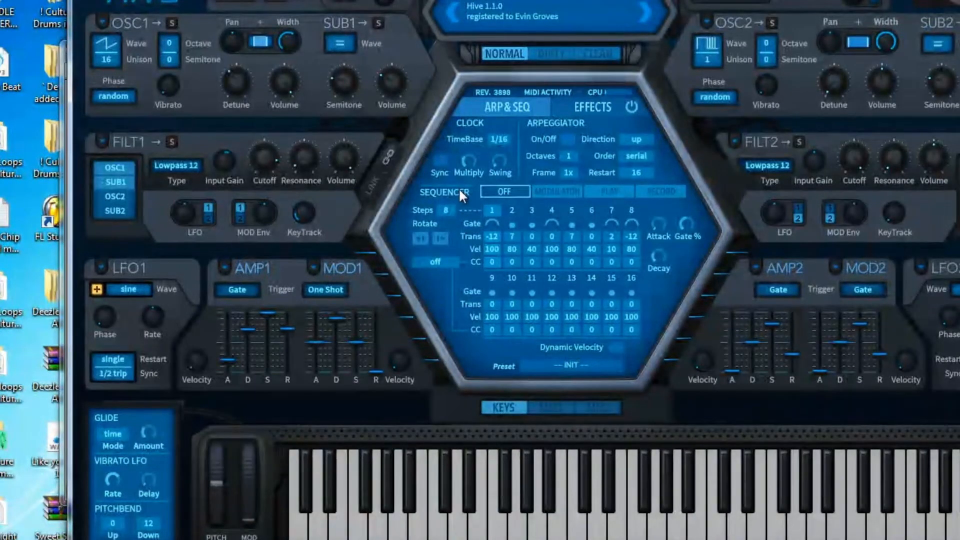
left_click(506, 14)
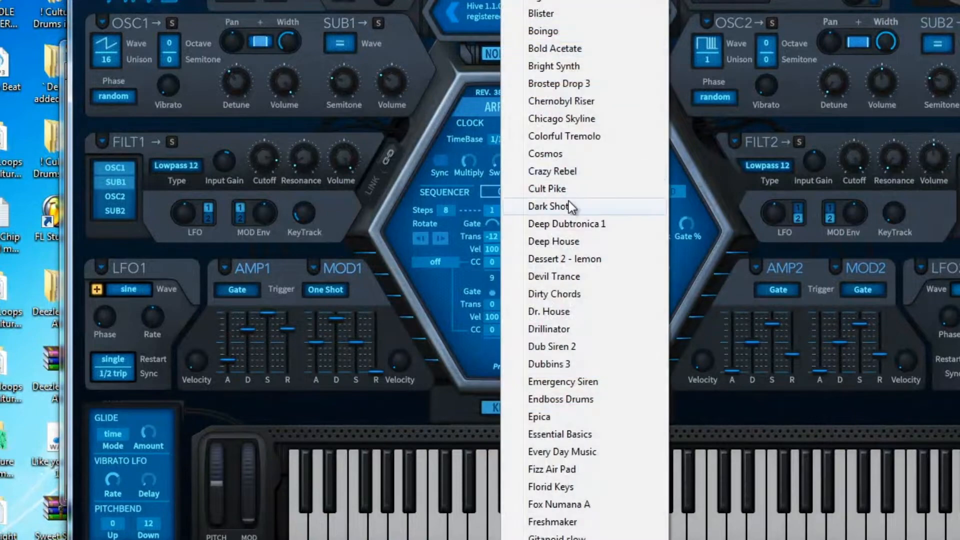
left_click(561, 276)
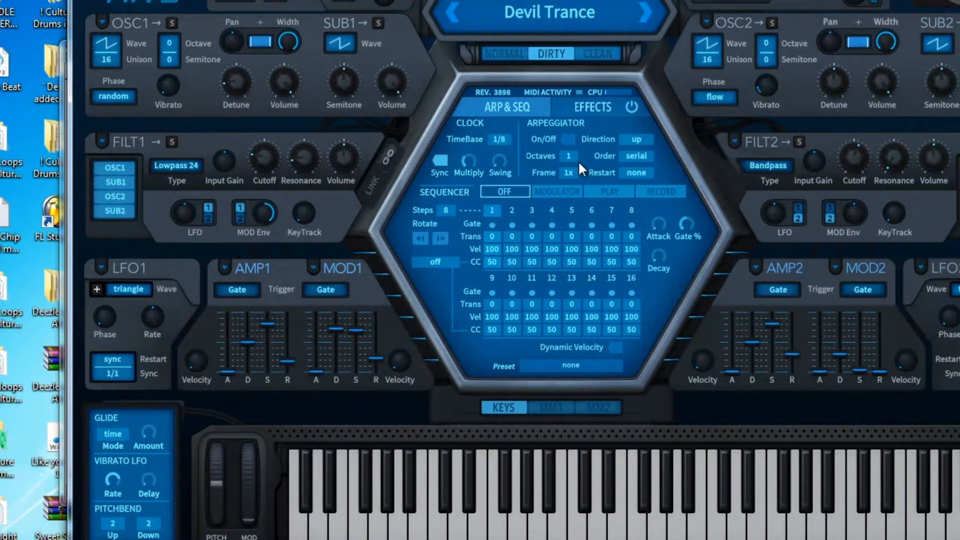
left_click(626, 107)
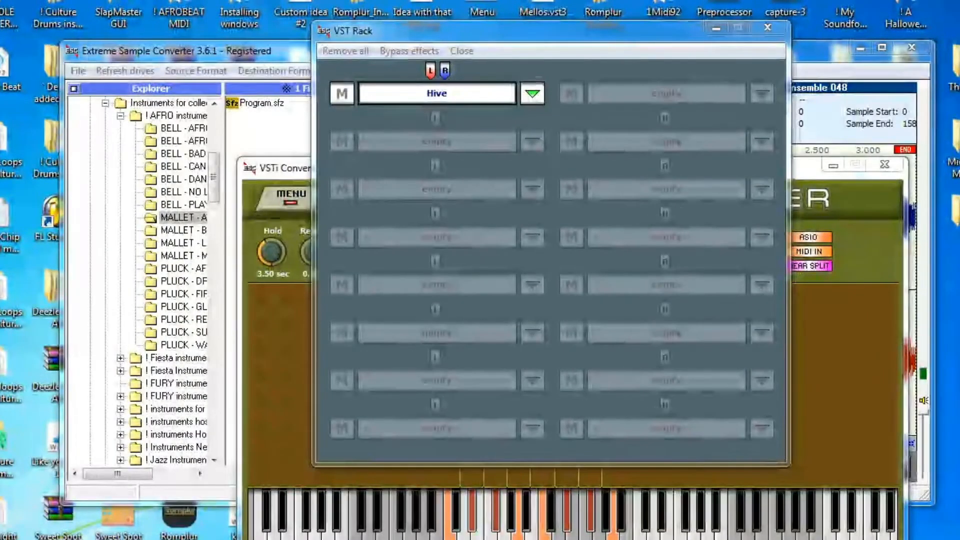
Sample the Hive sound with the sample name changed from String - Ensemble to Synth - SuperWave
left_click(285, 195)
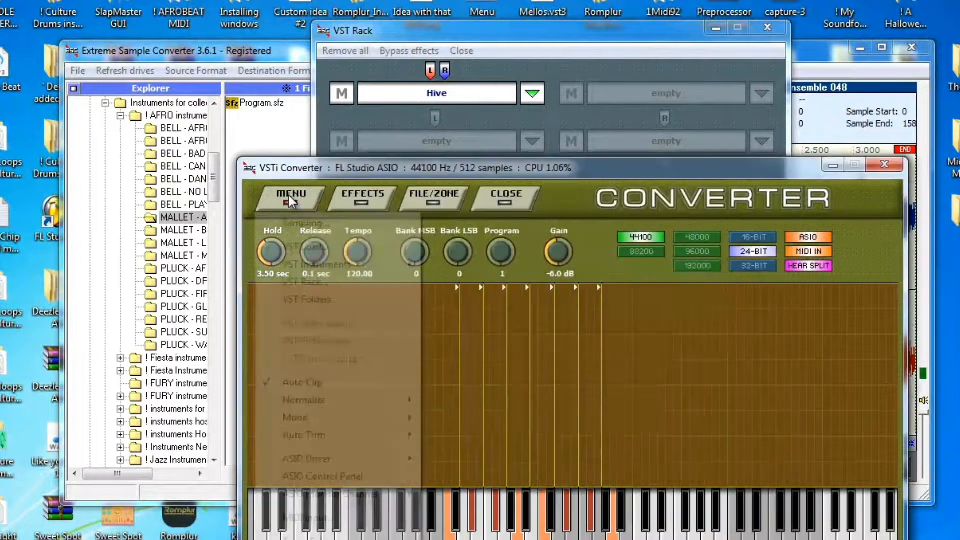
left_click(315, 221)
left_click_drag(395, 289, 271, 275)
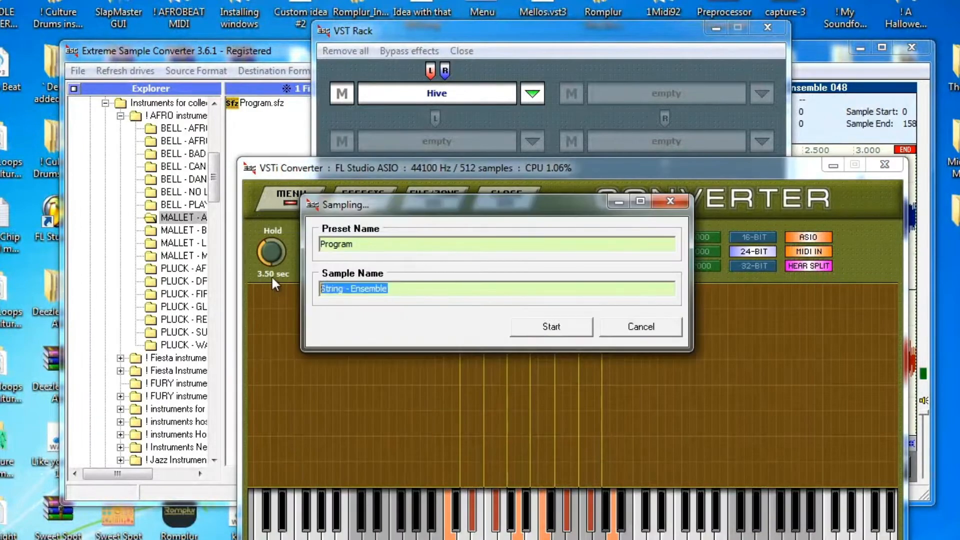
key("BackSpace")
type("Synth - ")
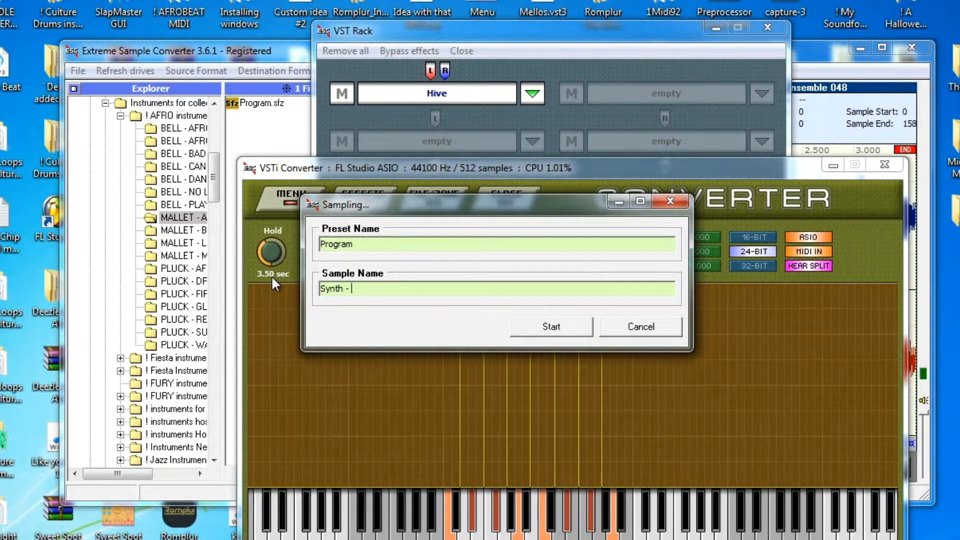
type("Super")
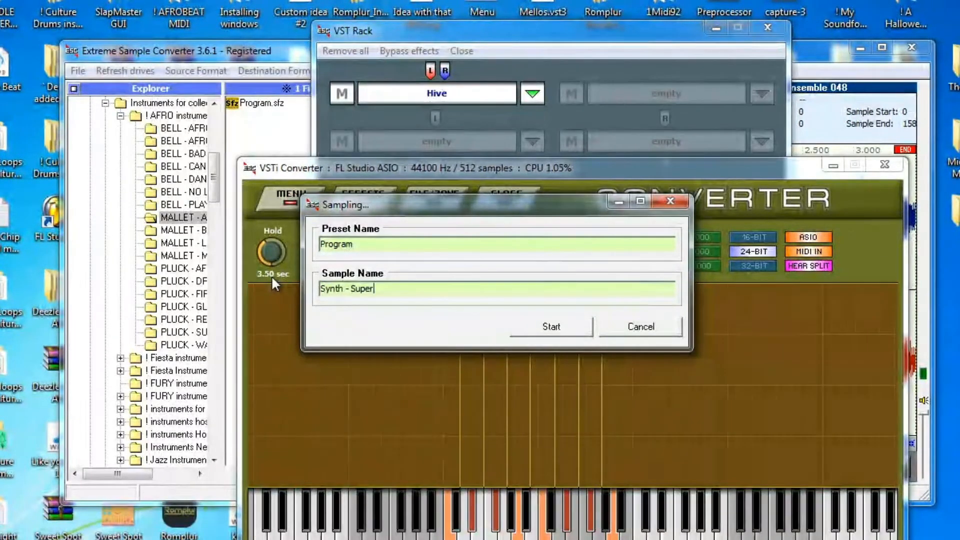
type("Wave")
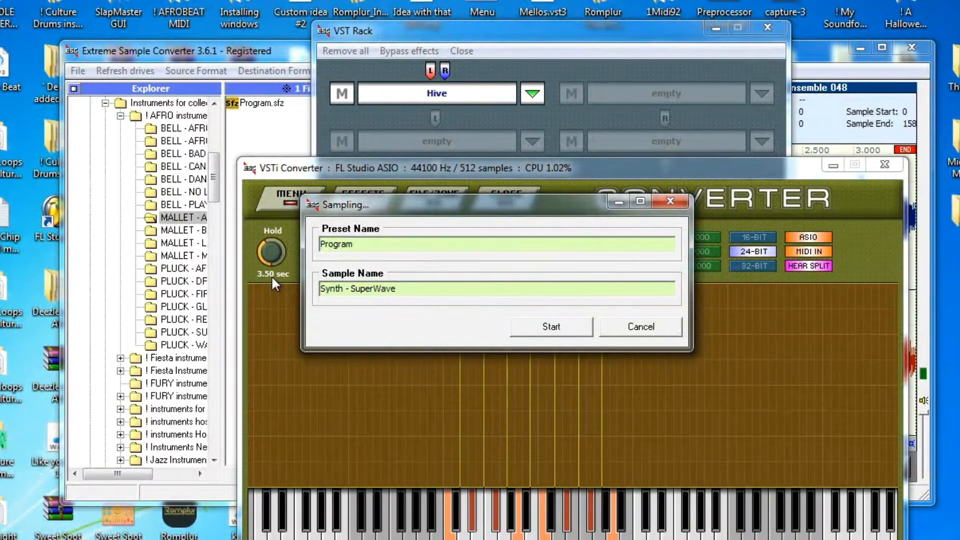
left_click(550, 325)
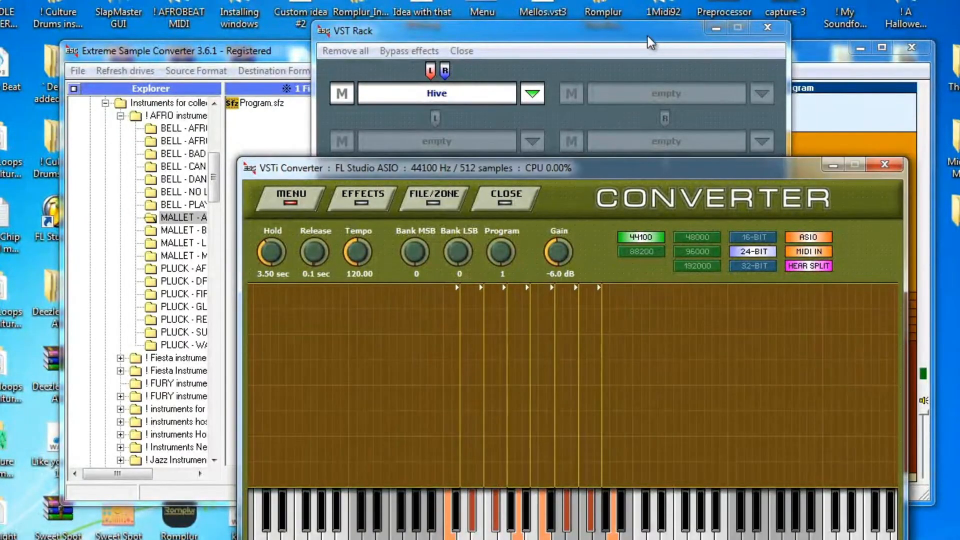
left_click_drag(650, 42, 957, 120)
left_click_drag(731, 167, 670, 536)
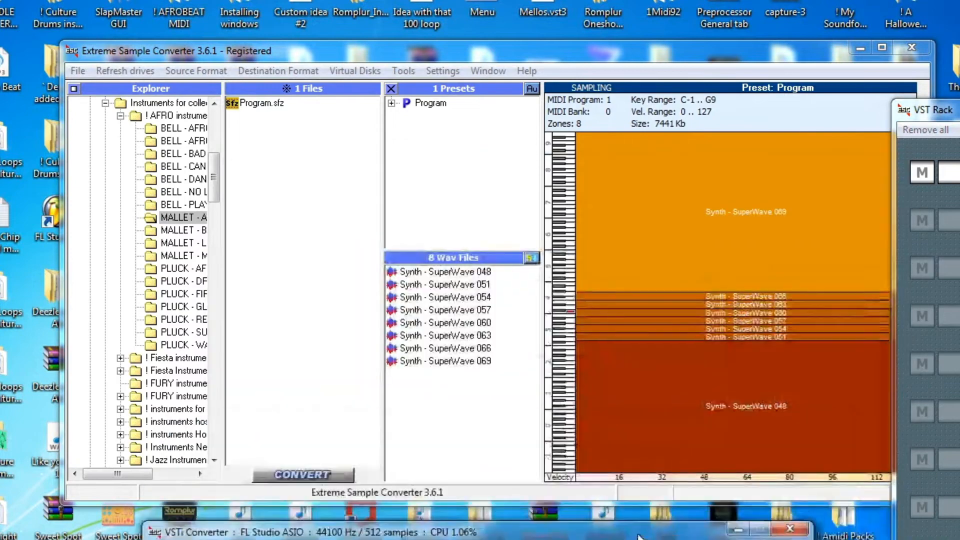
Select all eight Synth - SuperWave samples and start exporting them
left_click(443, 274)
right_click(443, 275)
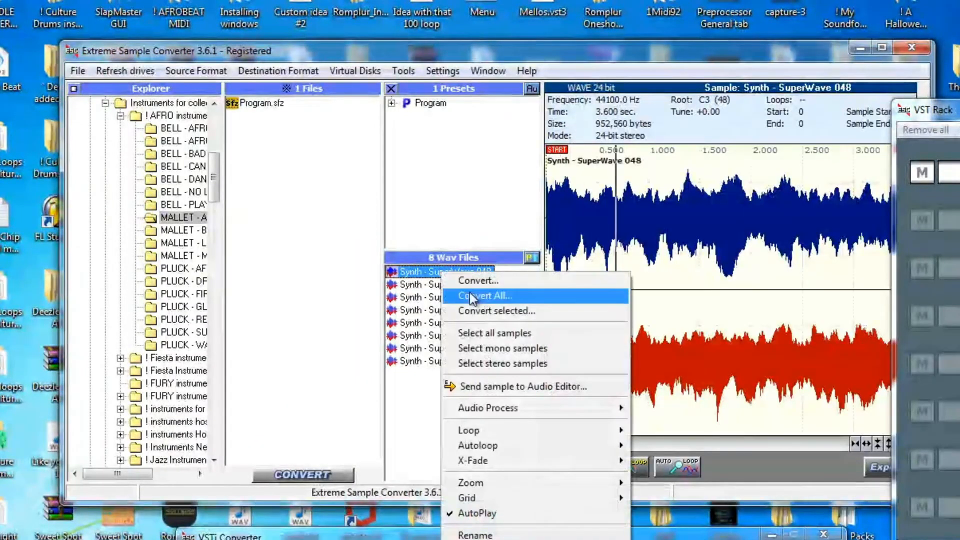
left_click(483, 332)
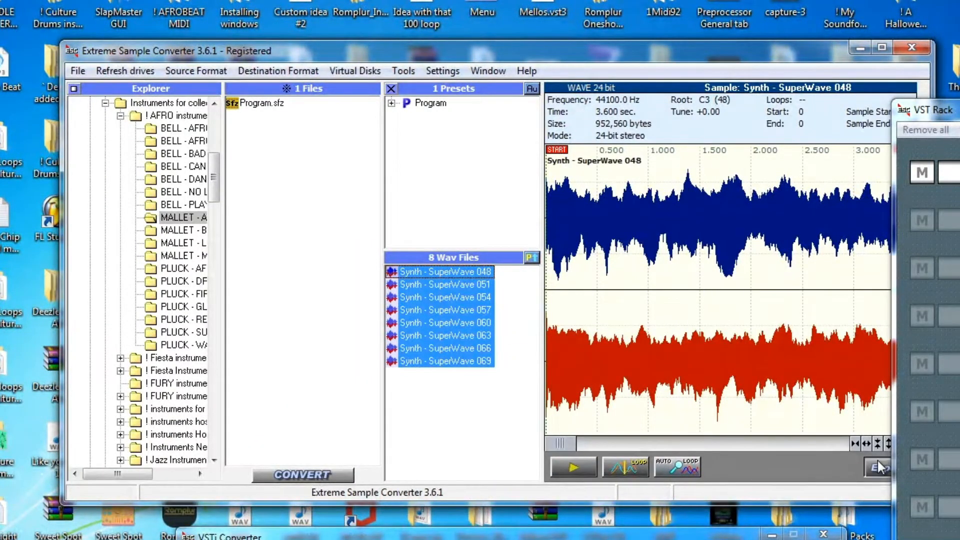
left_click(878, 466)
Save them into a new Synth - SuperWave folder created inside Basic instruments
left_click(274, 7)
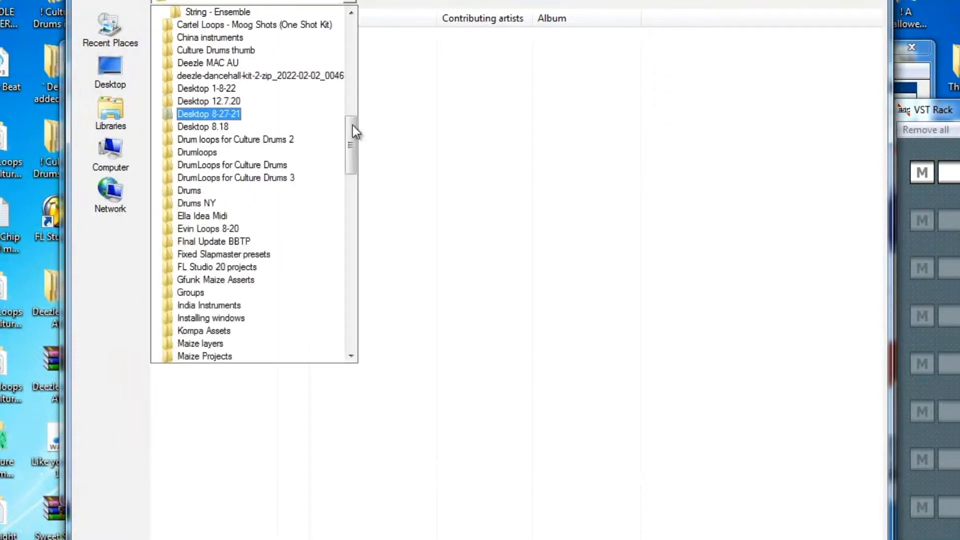
scroll(242, 81, "up", 2)
left_click(221, 63)
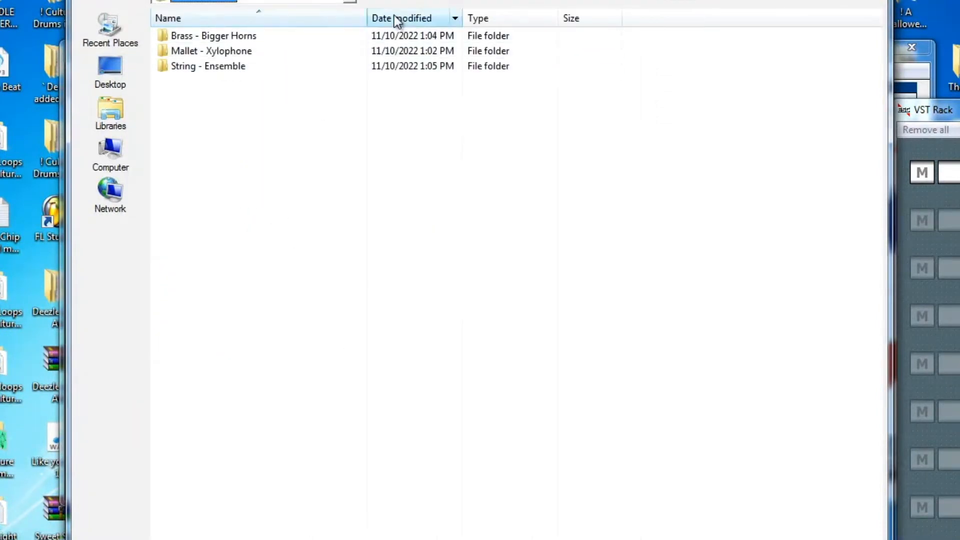
left_click(410, 3)
key("BackSpace")
type("S")
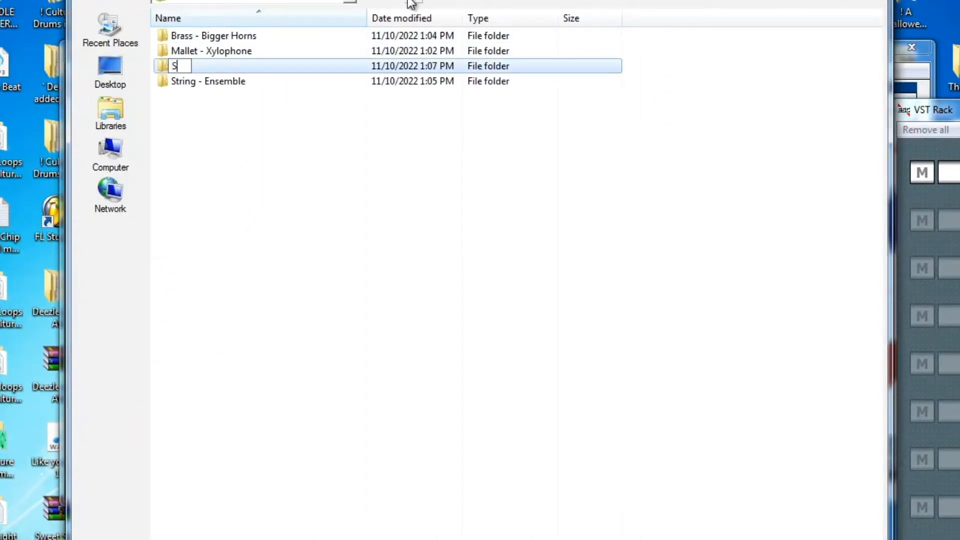
type("ynth - Sup")
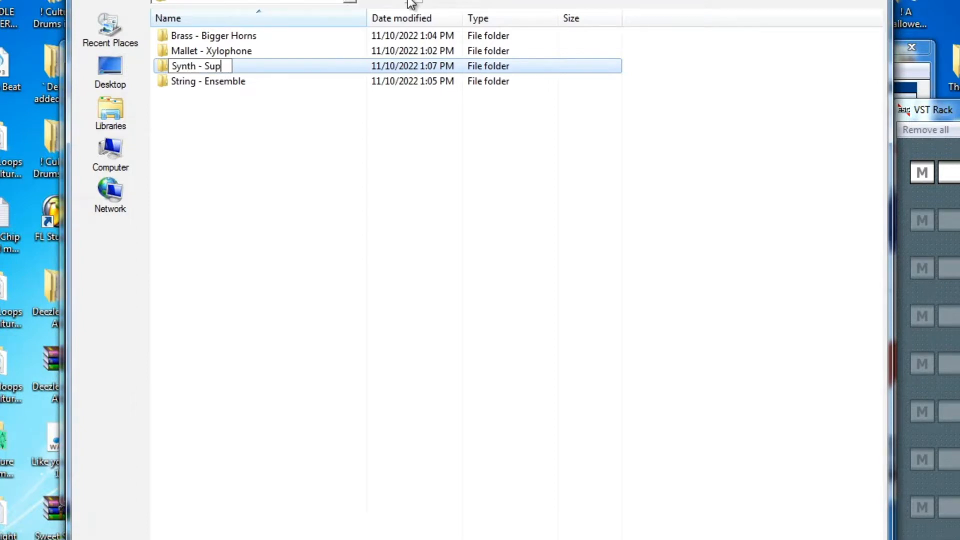
type("erWave")
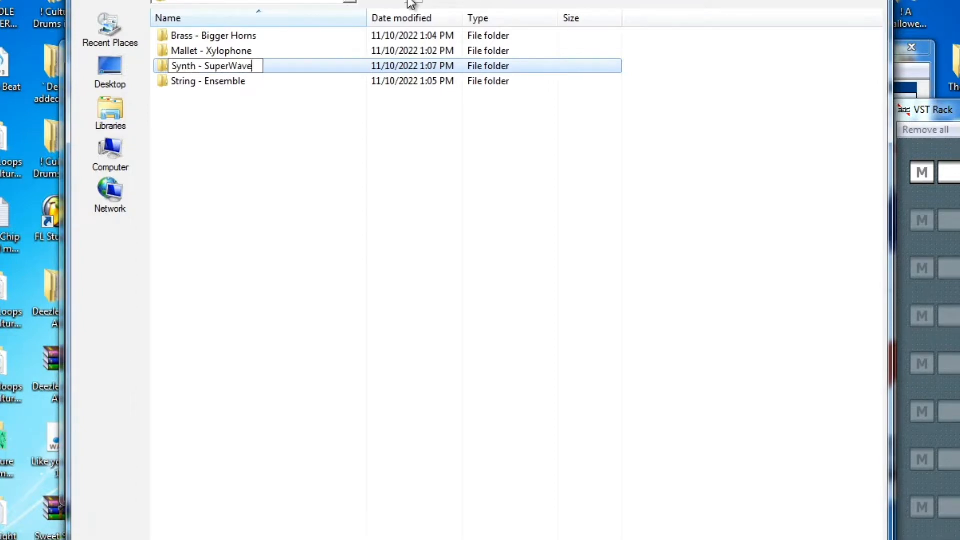
left_click(212, 150)
double_click(211, 85)
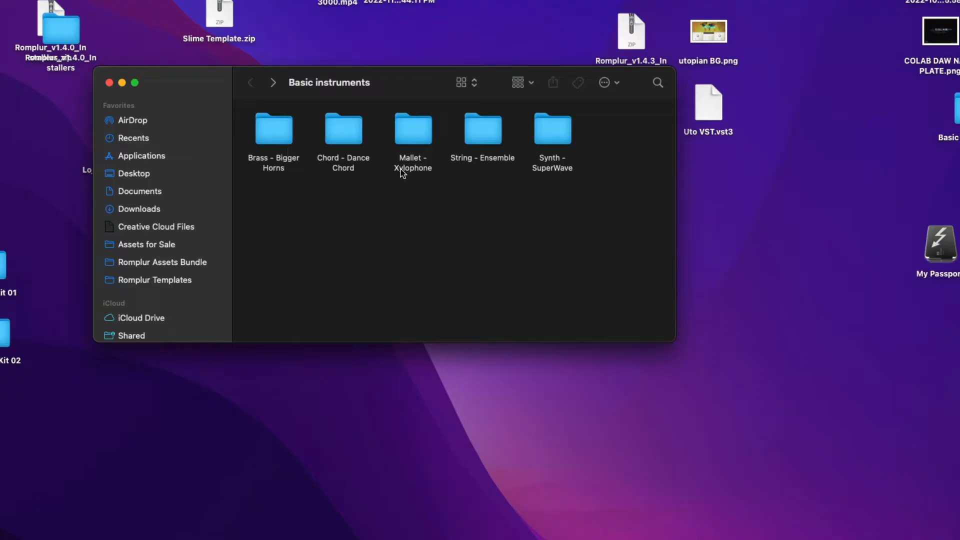
double_click(413, 146)
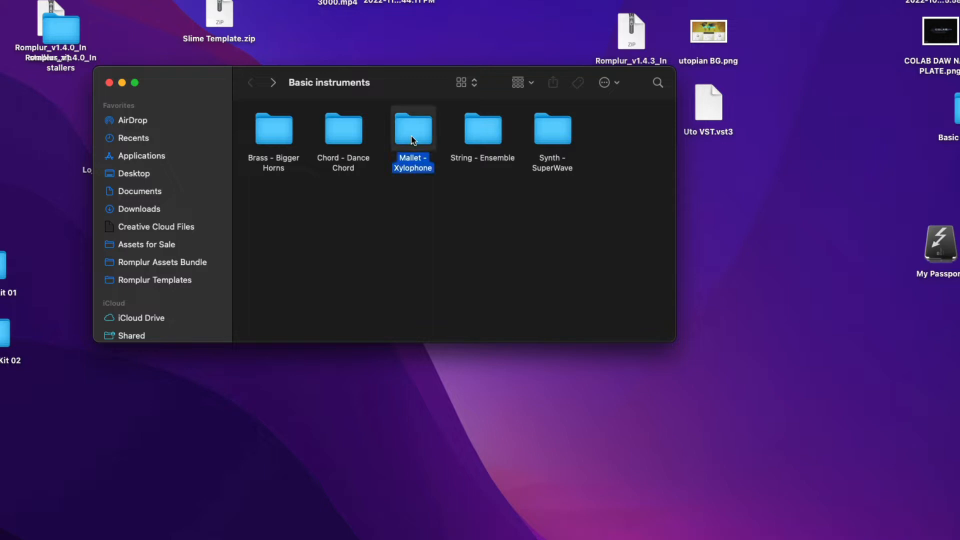
left_click(250, 82)
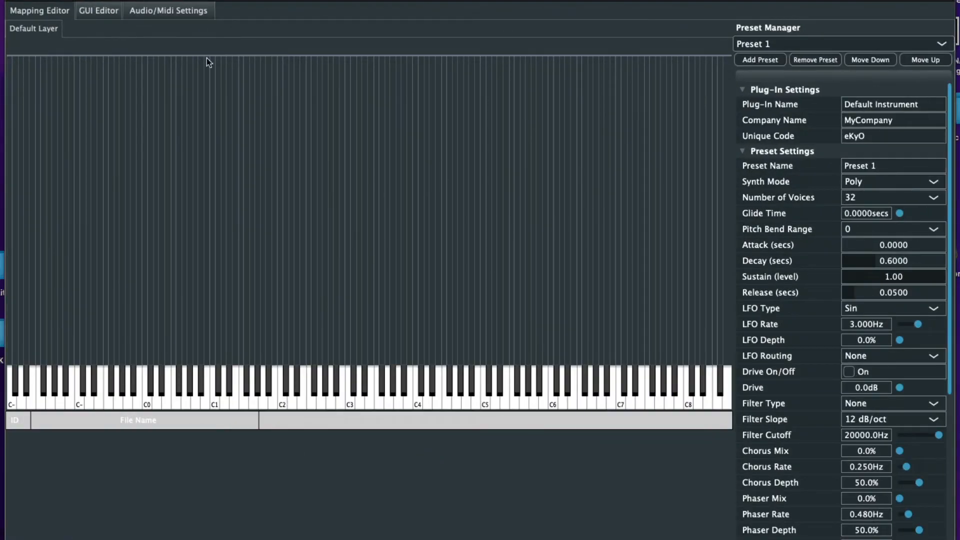
In the GUI Editor, set Aqua UI.png from Static > Backgrounds > Template UI 1000 x 492 as background
left_click(99, 10)
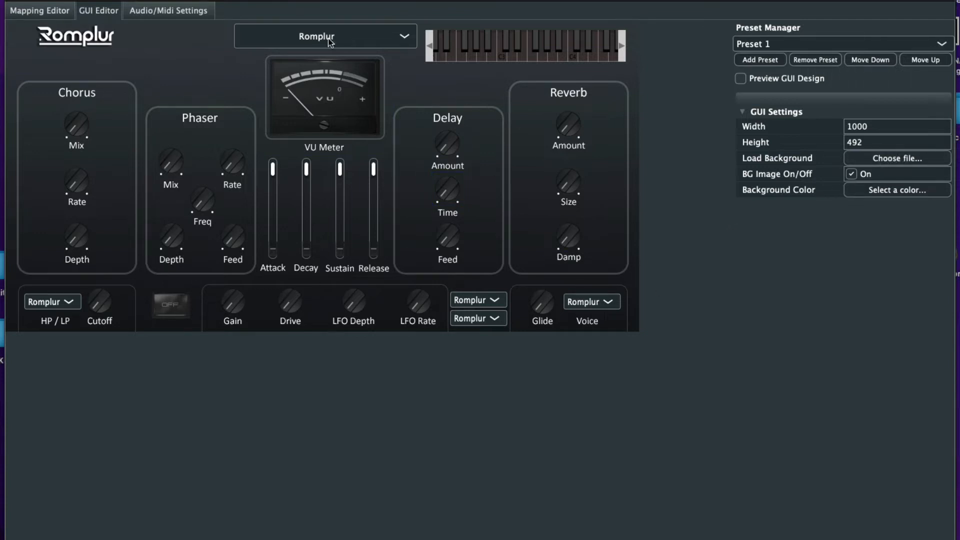
left_click(907, 159)
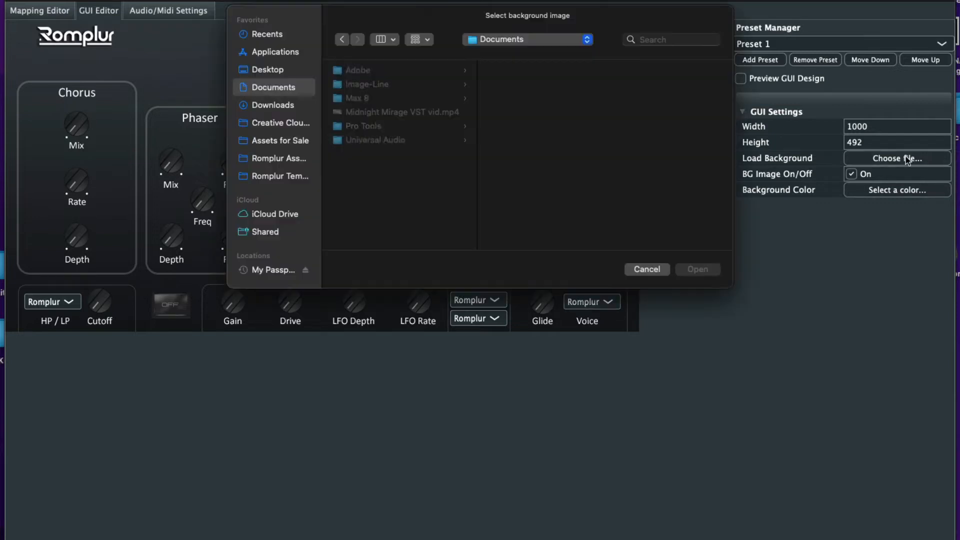
left_click(275, 158)
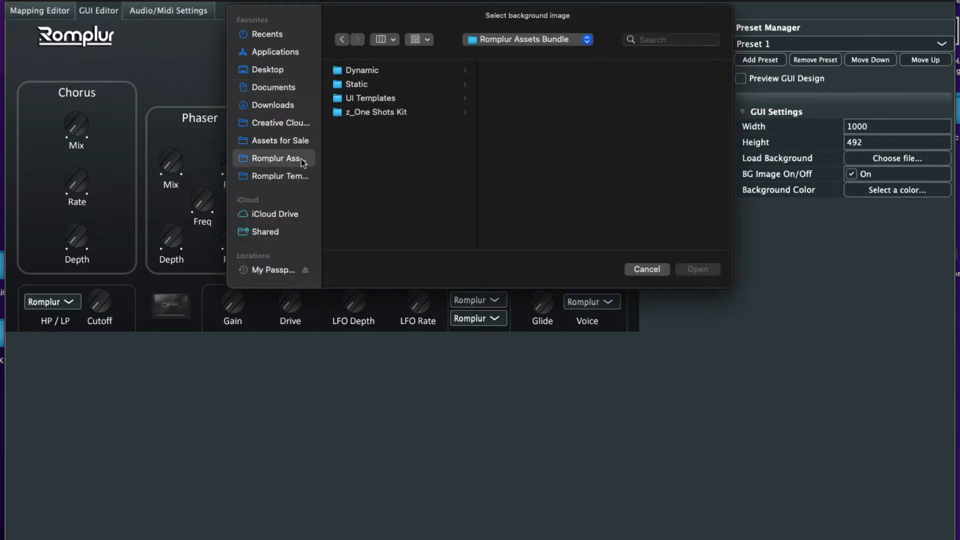
left_click(371, 71)
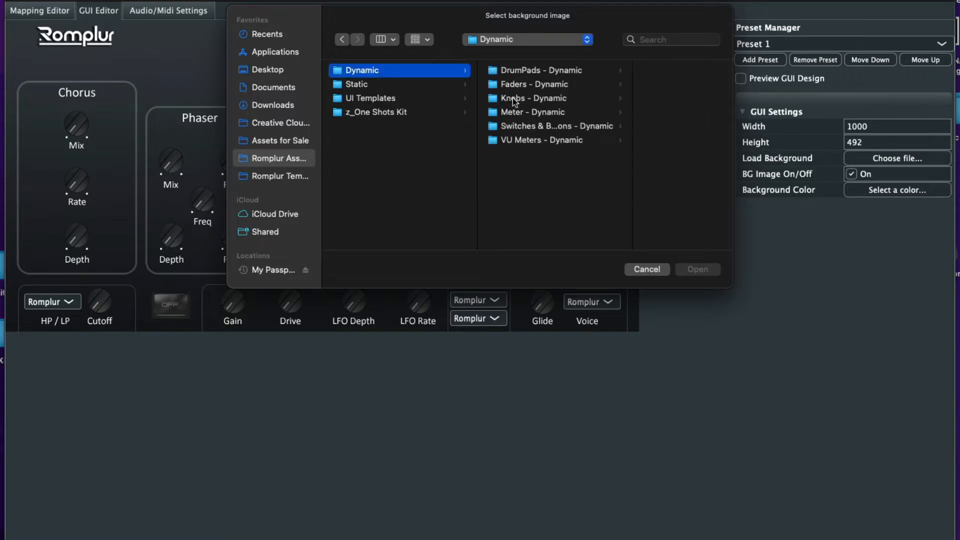
left_click(377, 84)
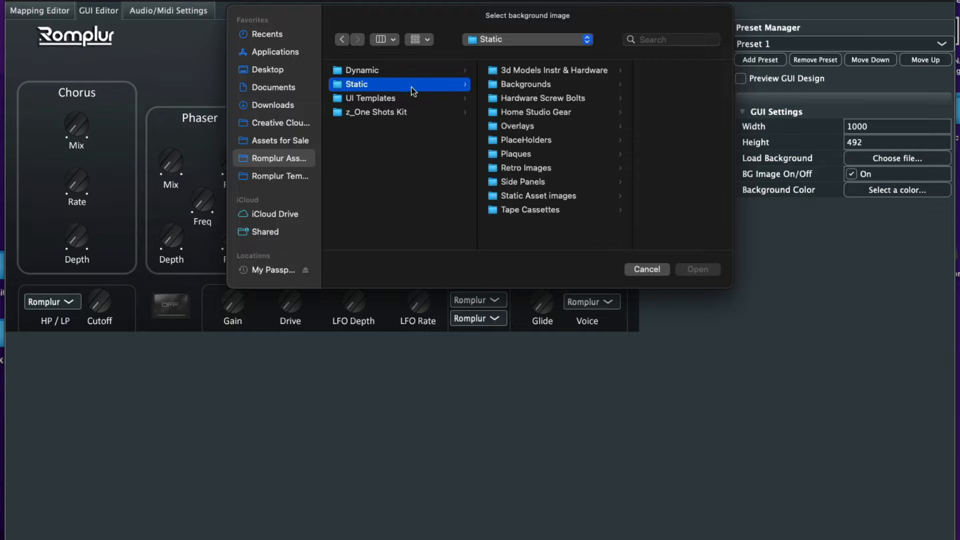
left_click(568, 85)
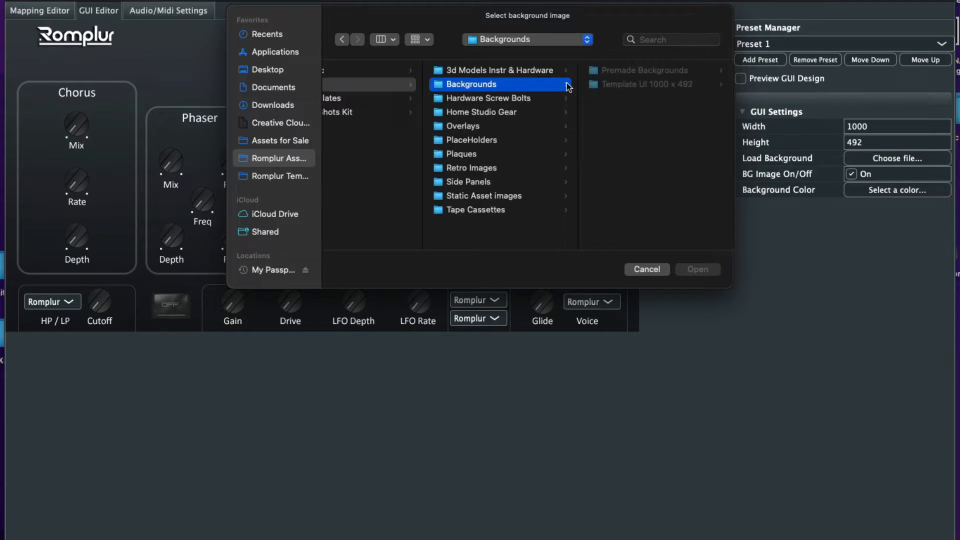
left_click(646, 84)
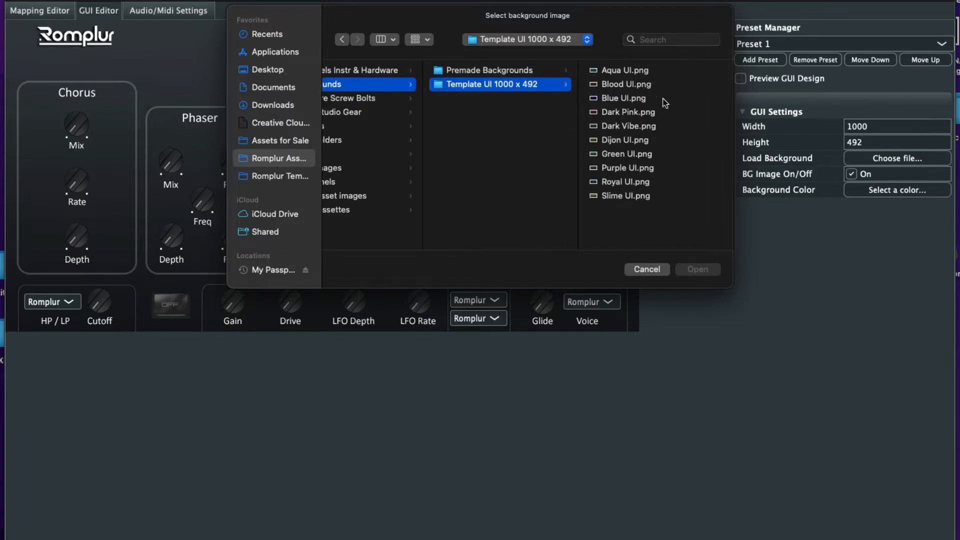
left_click(624, 74)
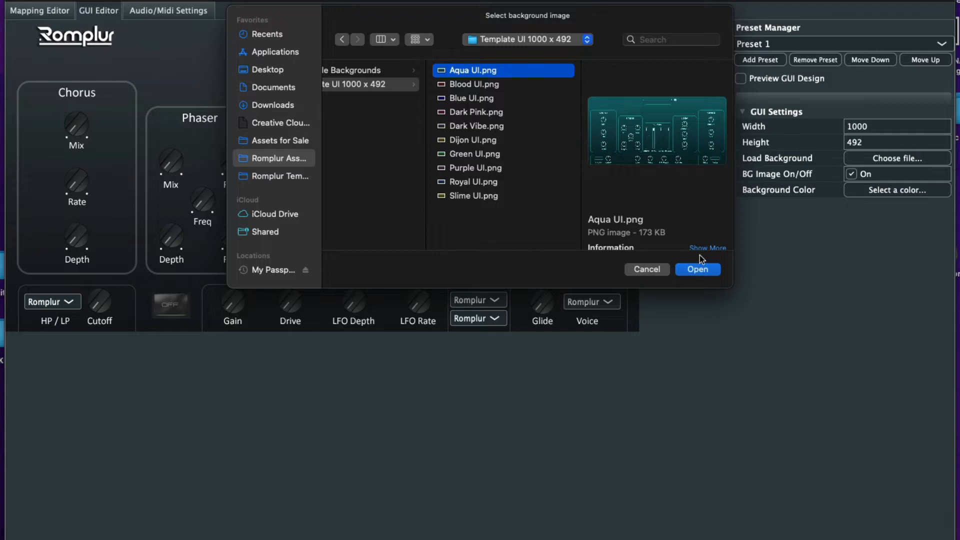
left_click(699, 270)
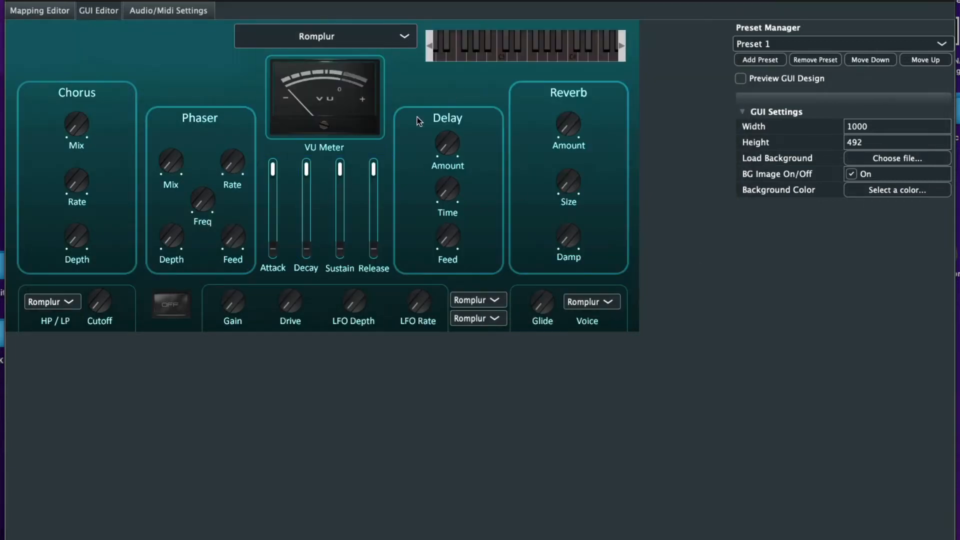
Preview the Template UI 1000 x 492 backgrounds and replace the background with Blood UI.png
left_click(876, 159)
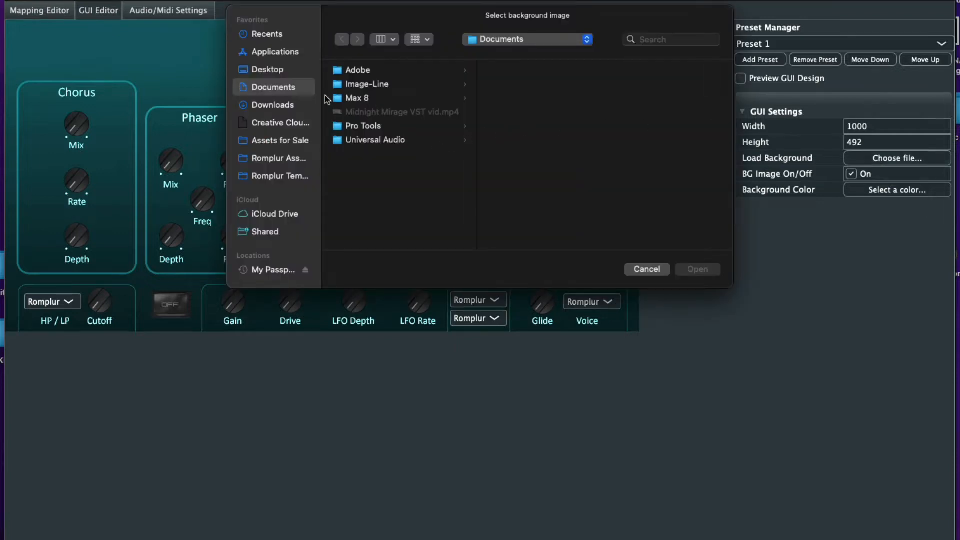
left_click(278, 159)
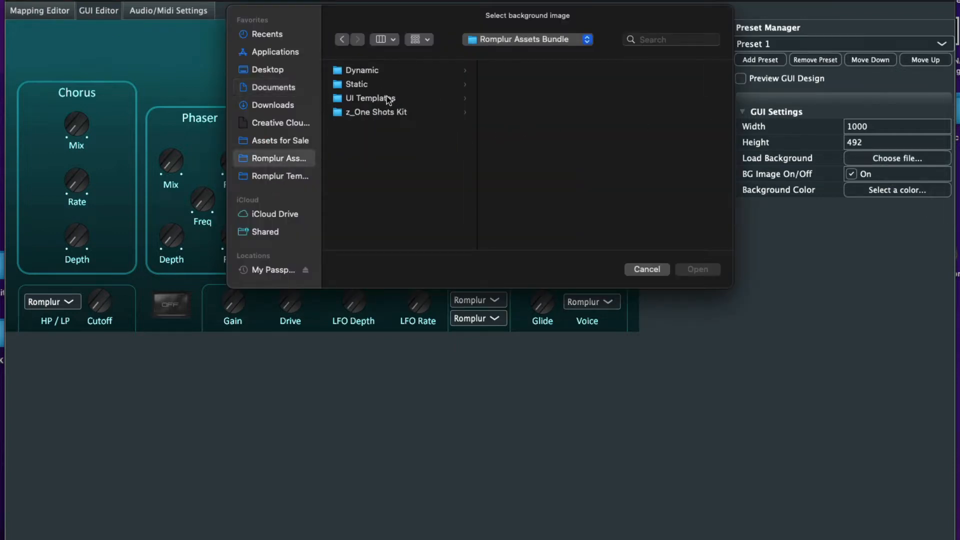
left_click(379, 85)
left_click(546, 88)
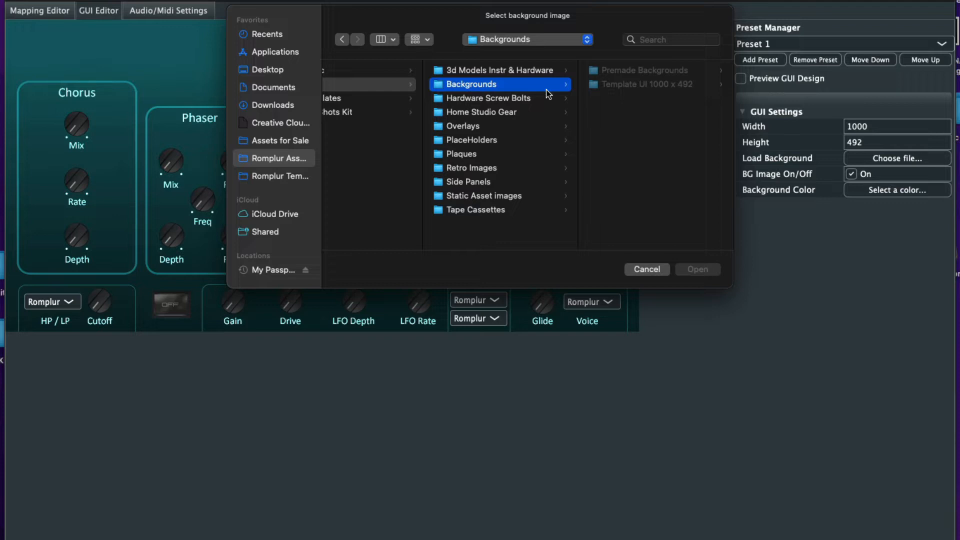
left_click(622, 87)
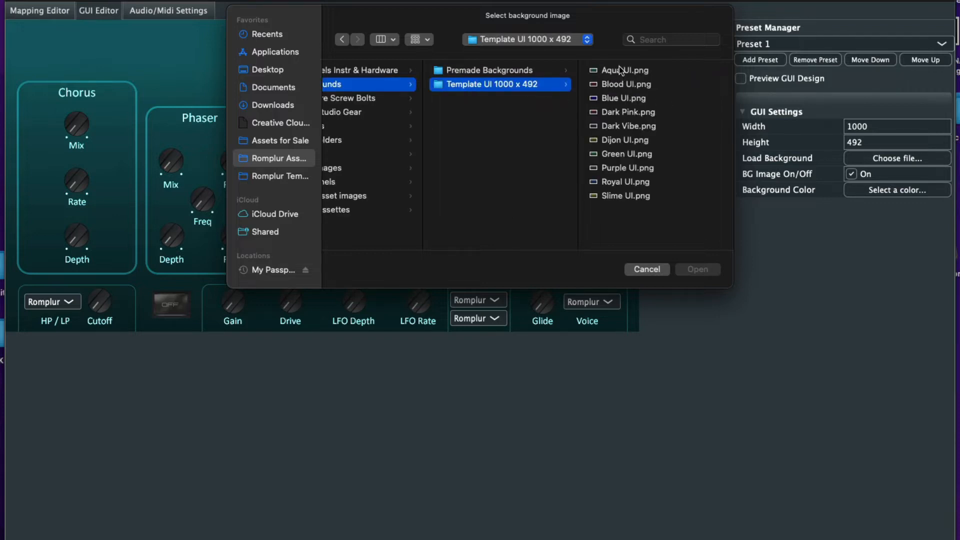
left_click(619, 84)
left_click(475, 129)
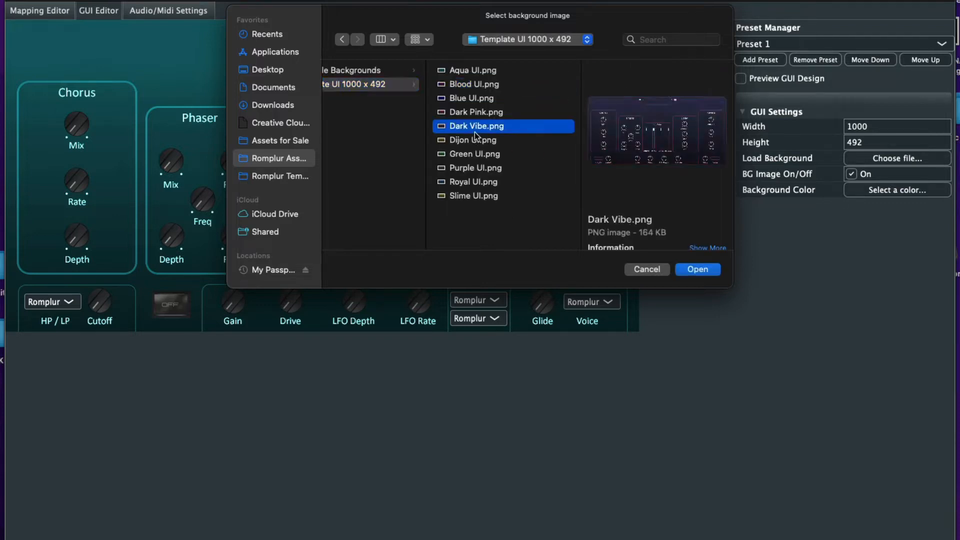
left_click(488, 155)
left_click(489, 140)
left_click(488, 114)
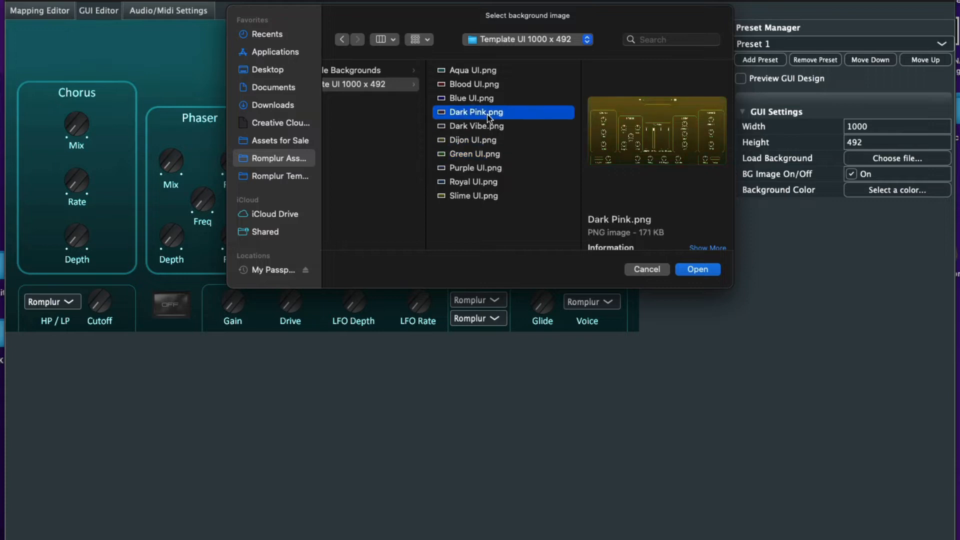
left_click(490, 100)
left_click(490, 85)
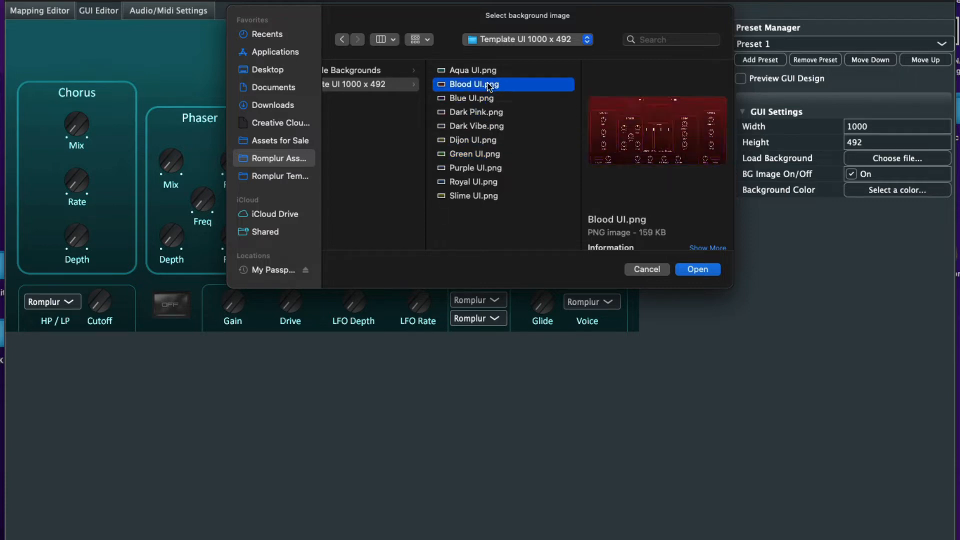
left_click(698, 269)
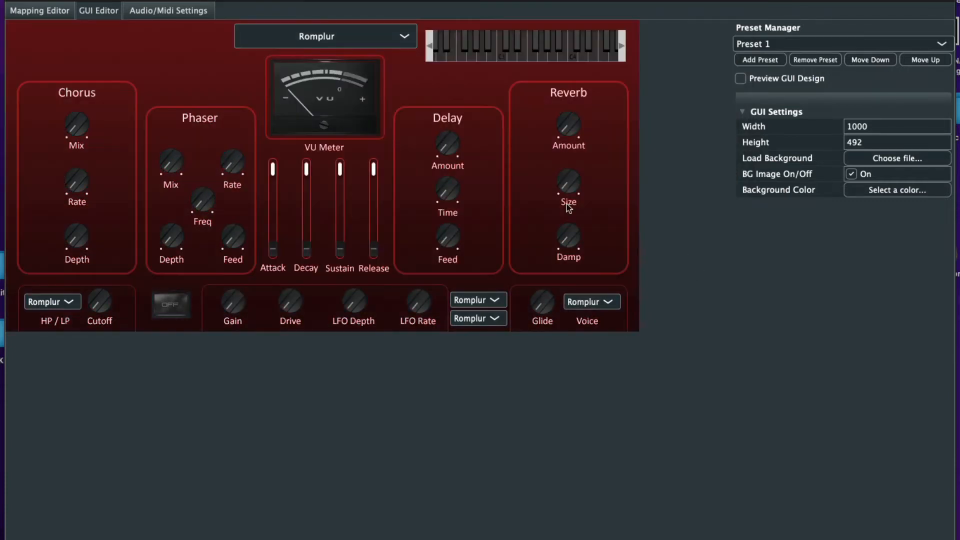
Add a text label to the GUI reading BASIC VST
right_click(124, 54)
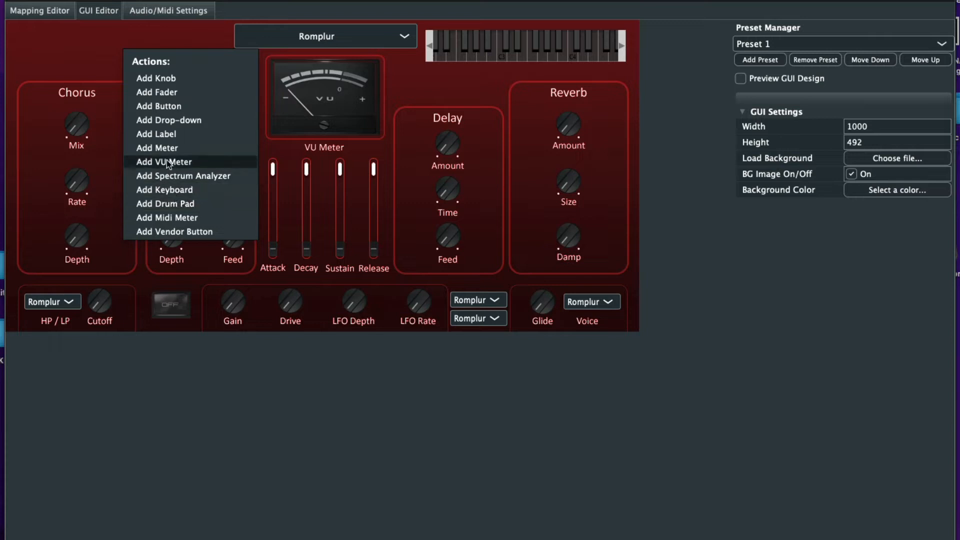
left_click(171, 134)
left_click(160, 81)
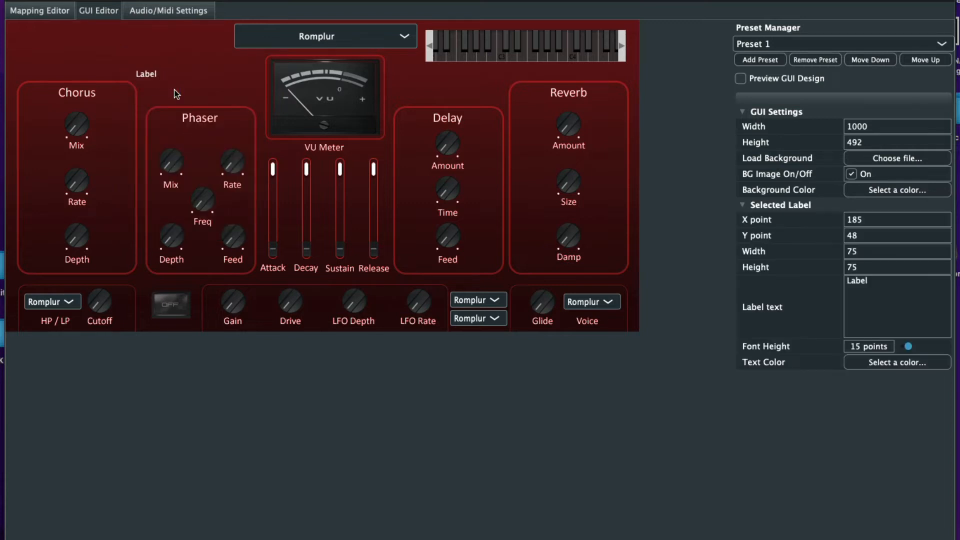
left_click(876, 291)
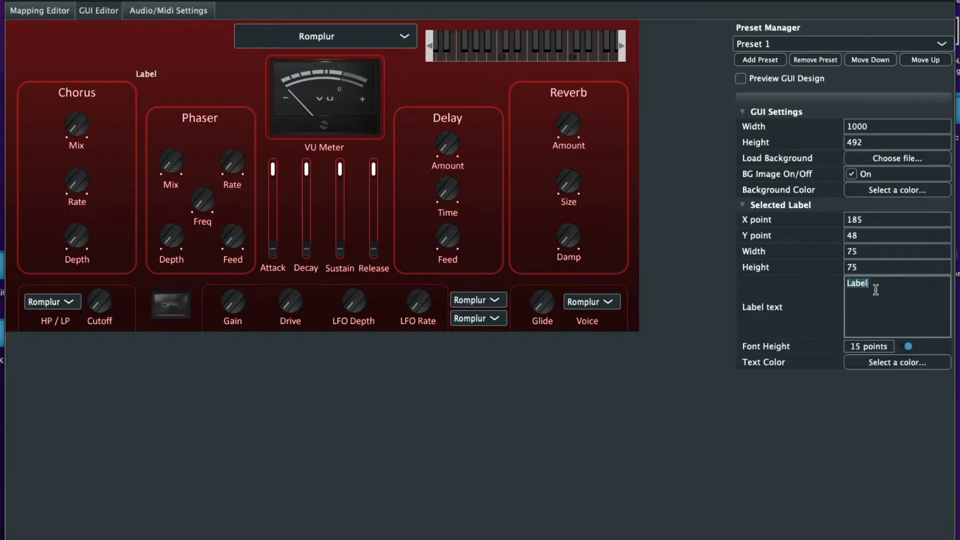
key("BackSpace")
type("BASIC")
left_click(817, 430)
left_click(878, 282)
type("VST")
left_click(847, 428)
Enlarge the label's font, move it top-left, colour it red, then show the Mapping Editor
mouse_move(911, 343)
left_mouse_down()
mouse_move(931, 350)
mouse_move(921, 354)
left_mouse_up()
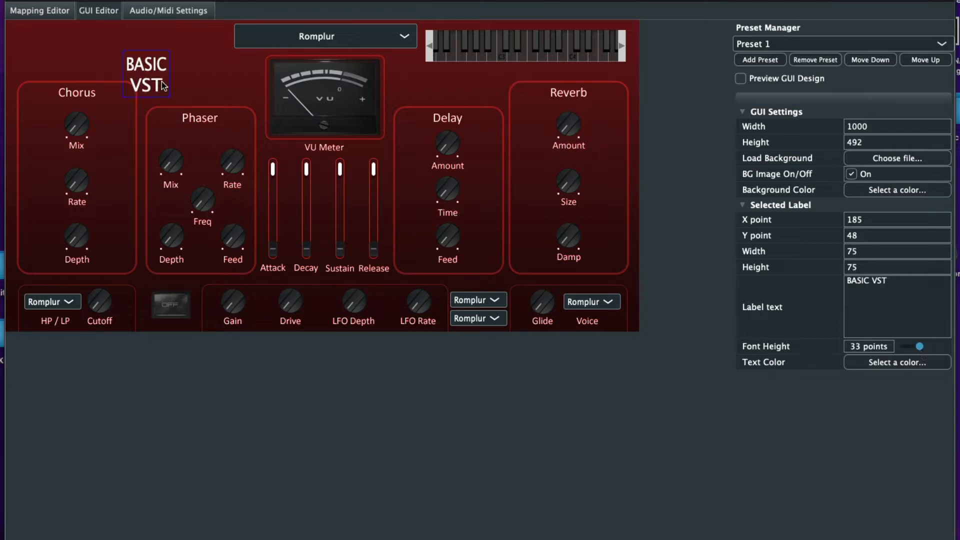
left_click_drag(162, 82, 84, 53)
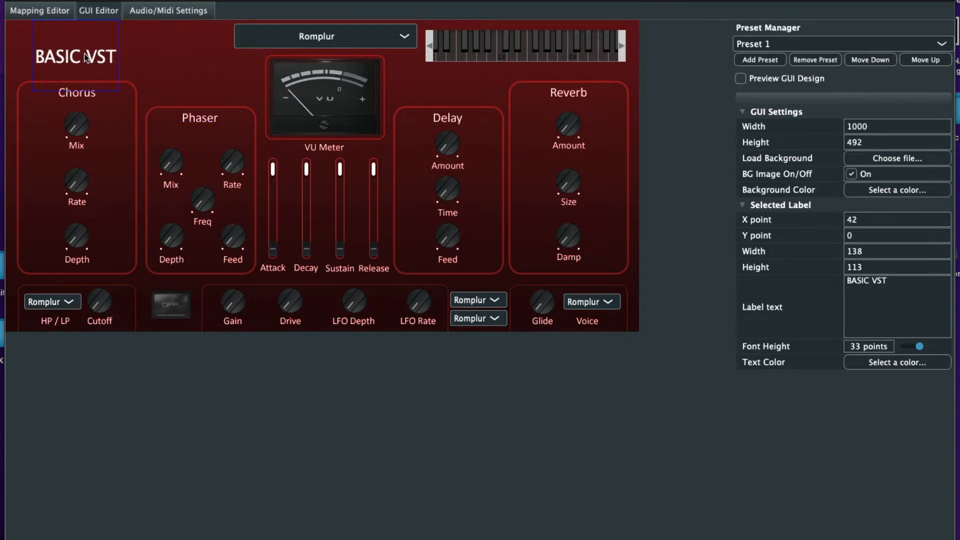
left_click(199, 58)
left_click(115, 57)
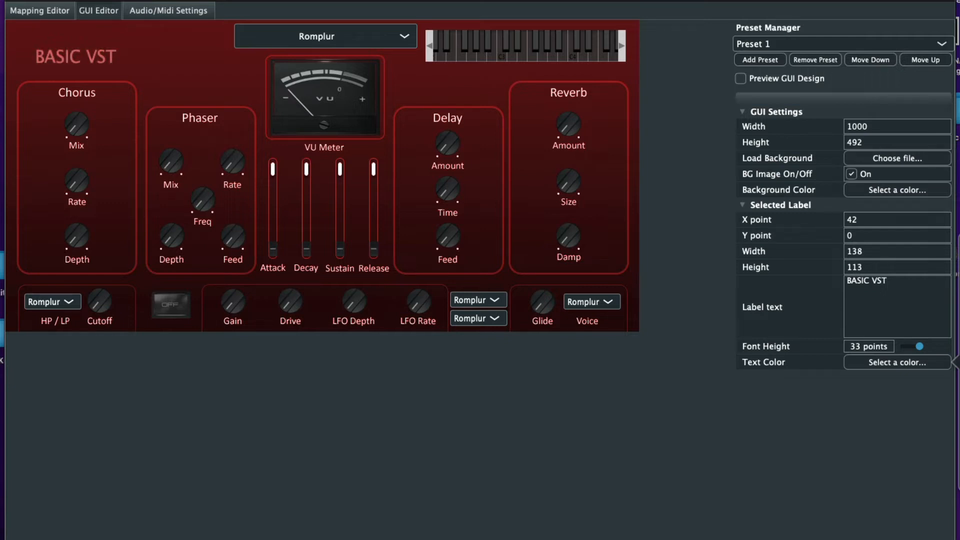
left_click(456, 440)
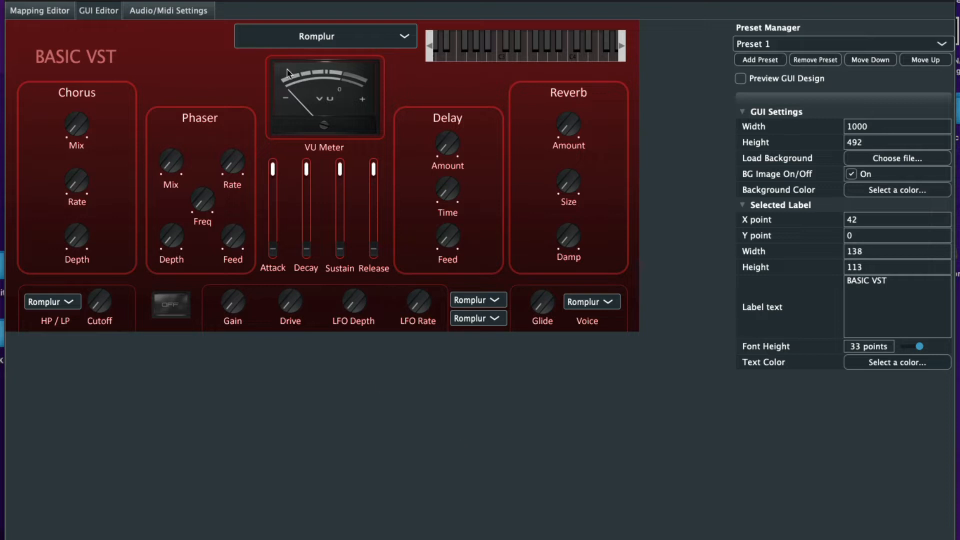
left_click(31, 11)
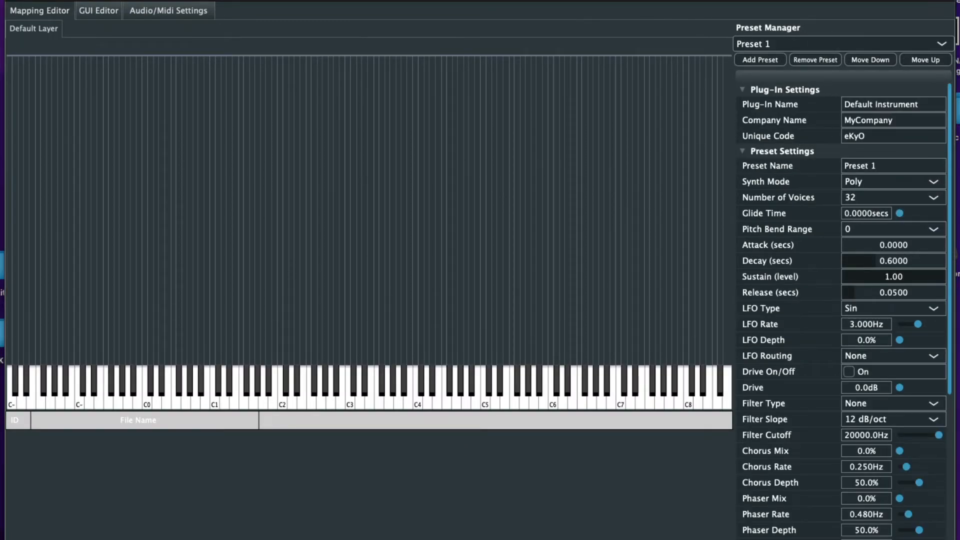
Drag all the WAV files from the Brass - Bigger Horns folder into the Mapping Editor
key("super+Tab")
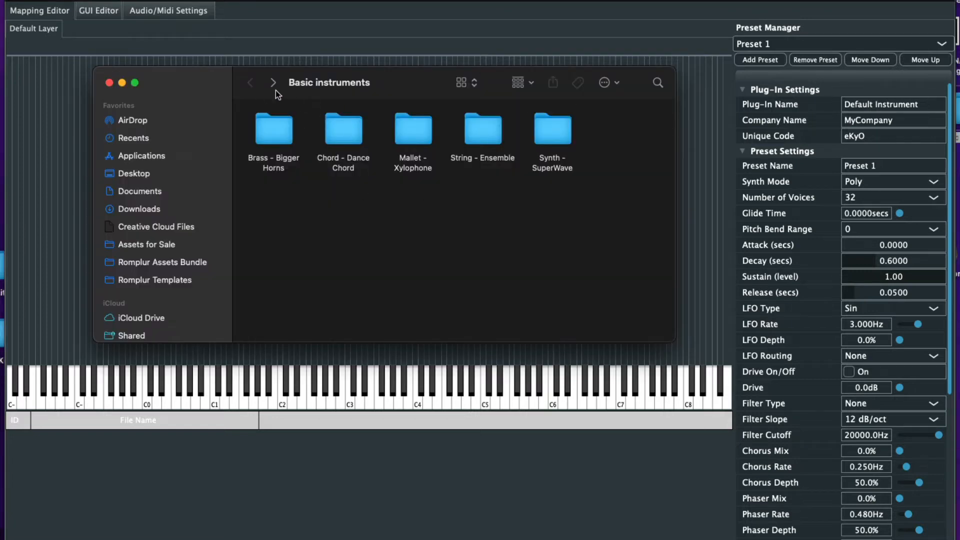
left_click_drag(232, 81, 801, 134)
double_click(843, 179)
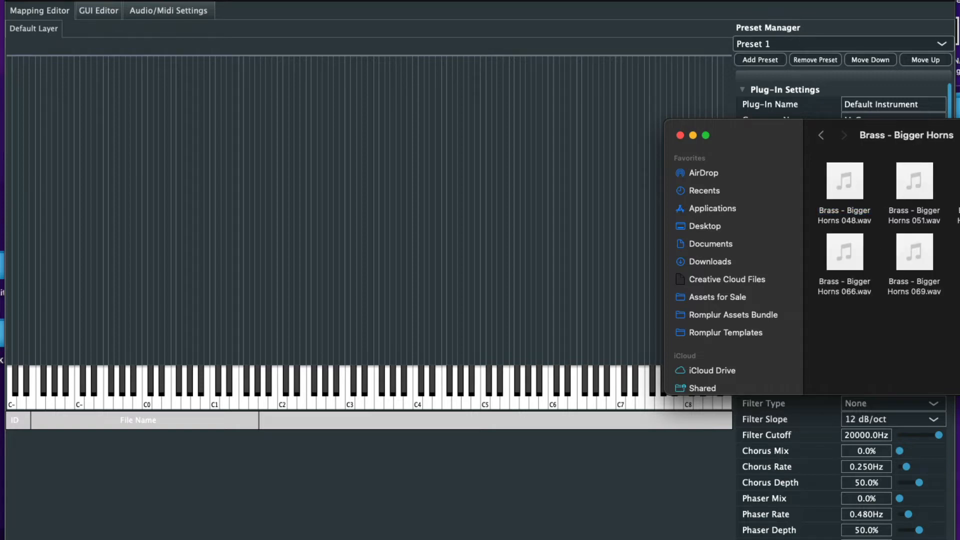
left_click_drag(959, 309, 835, 173)
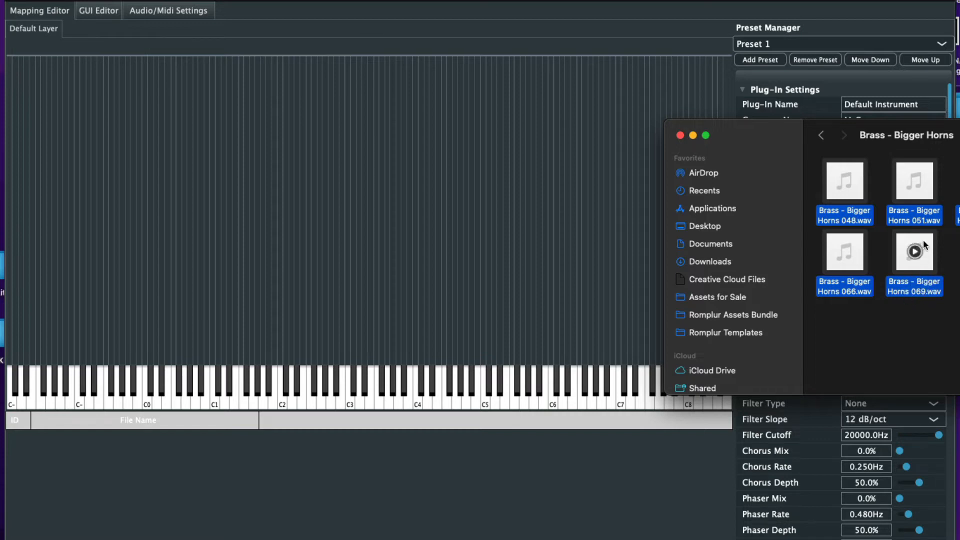
left_click_drag(915, 250, 366, 244)
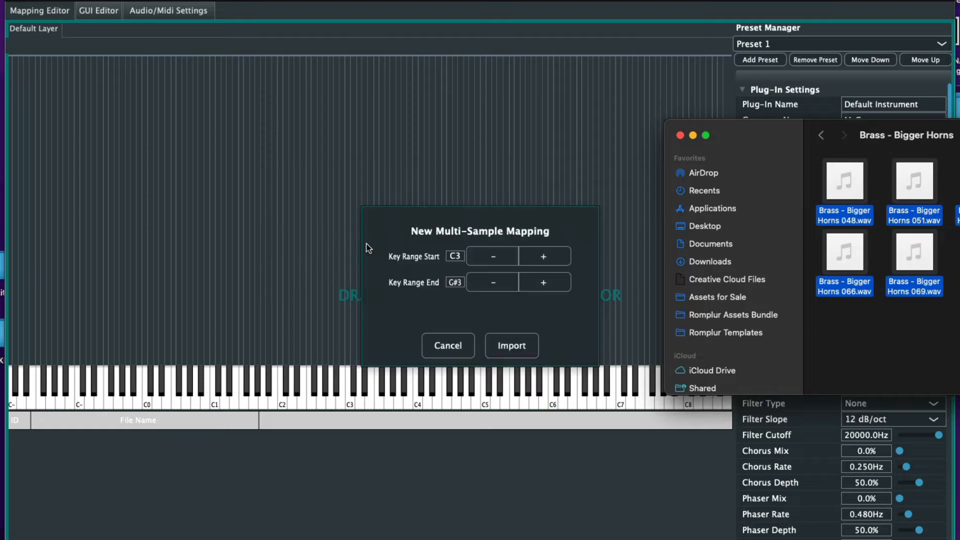
Set the import key range to start at C2 and end at A3, then import
left_click(492, 259)
left_click(492, 259)
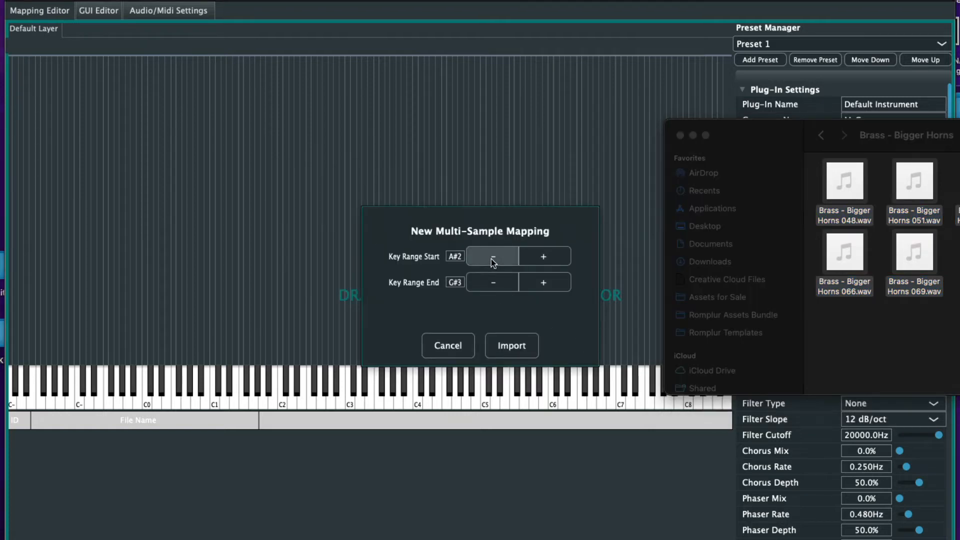
left_click(492, 259)
left_click(492, 259)
left_click(492, 259)
left_click(492, 259)
left_click(491, 259)
left_click(491, 259)
left_click(491, 259)
left_click(491, 259)
left_click(491, 259)
left_click(491, 259)
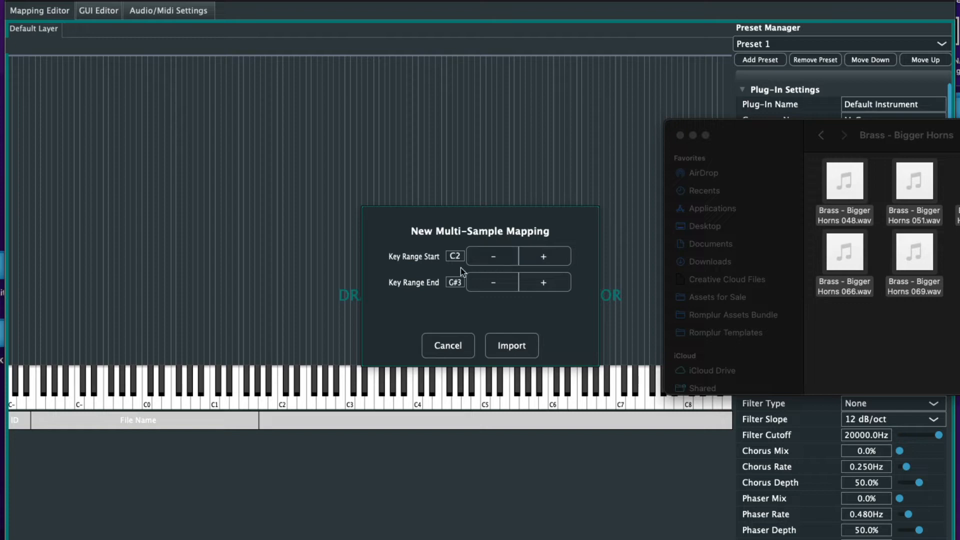
left_click(483, 283)
left_click(545, 283)
left_click(548, 285)
left_click(548, 285)
left_click(496, 284)
left_click(512, 345)
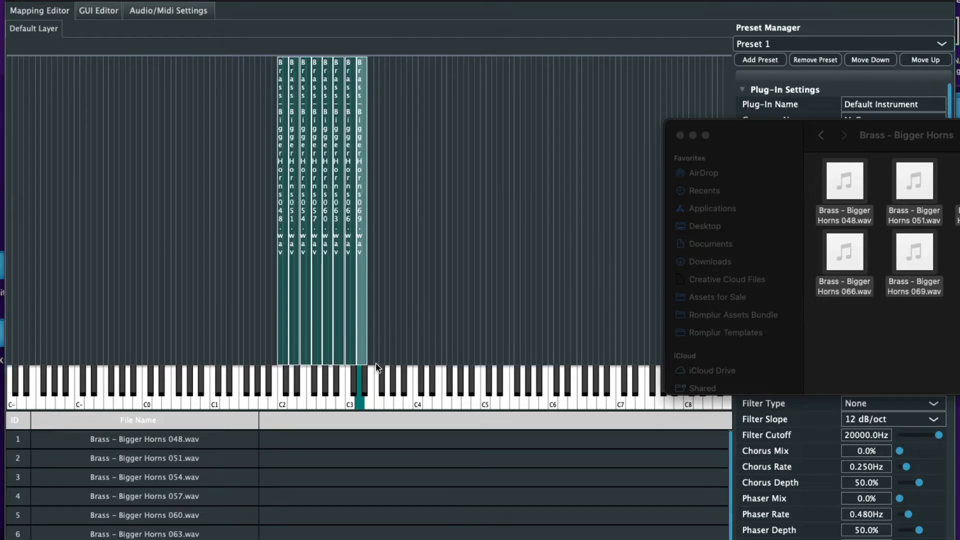
Move the 069, 066, 063 and 060 zones higher, with 069 past C4
left_click(191, 438)
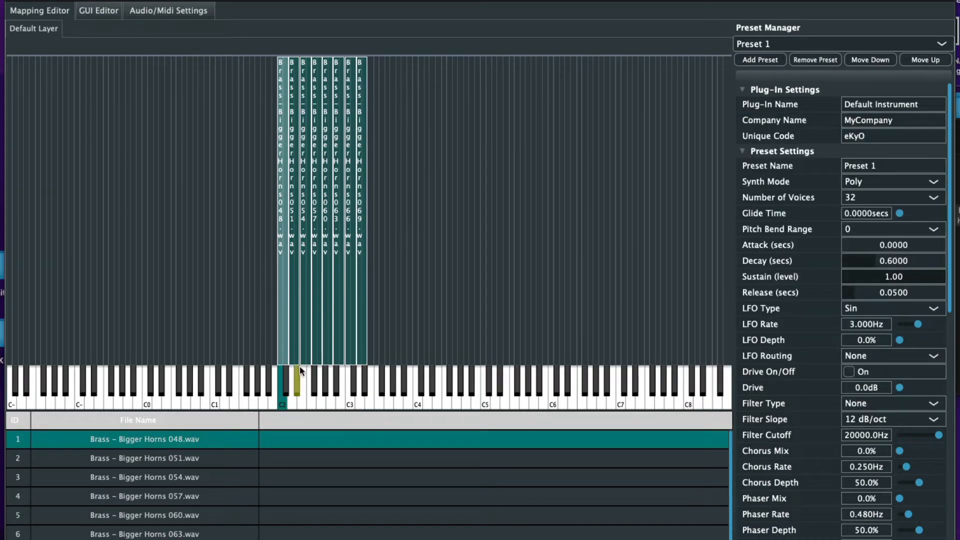
left_click(186, 458)
left_click(190, 481)
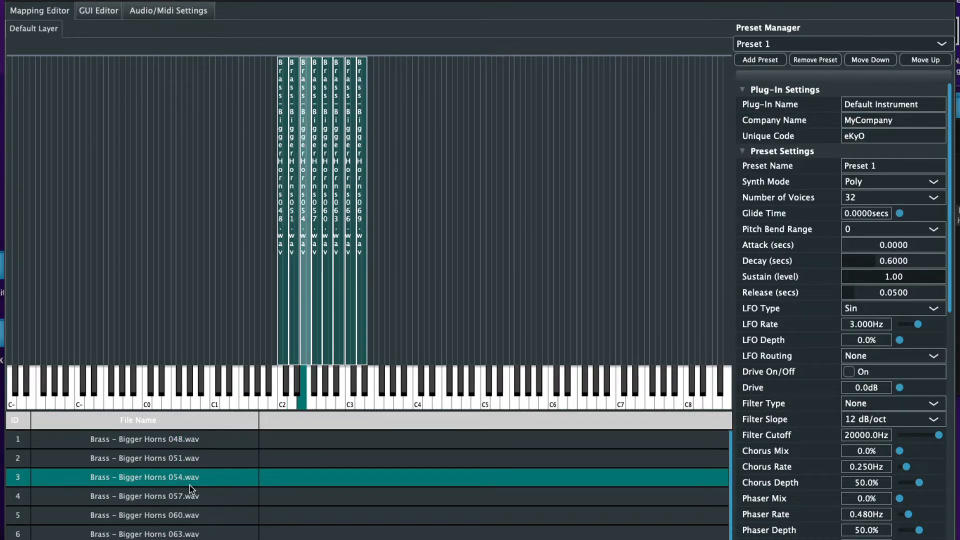
left_click(212, 514)
left_click(206, 534)
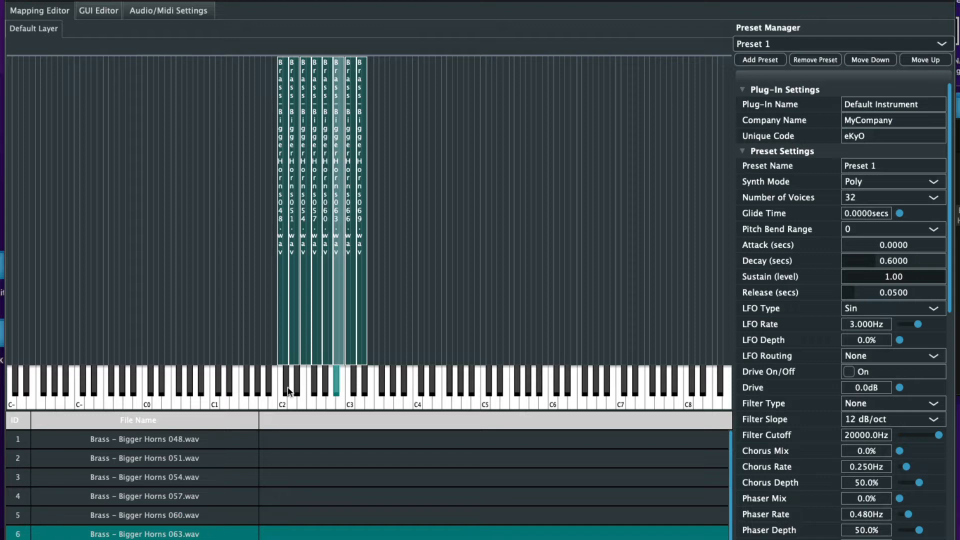
left_click_drag(362, 303, 460, 302)
left_click_drag(349, 320, 405, 323)
left_click_drag(338, 327, 395, 334)
left_click_drag(327, 331, 350, 332)
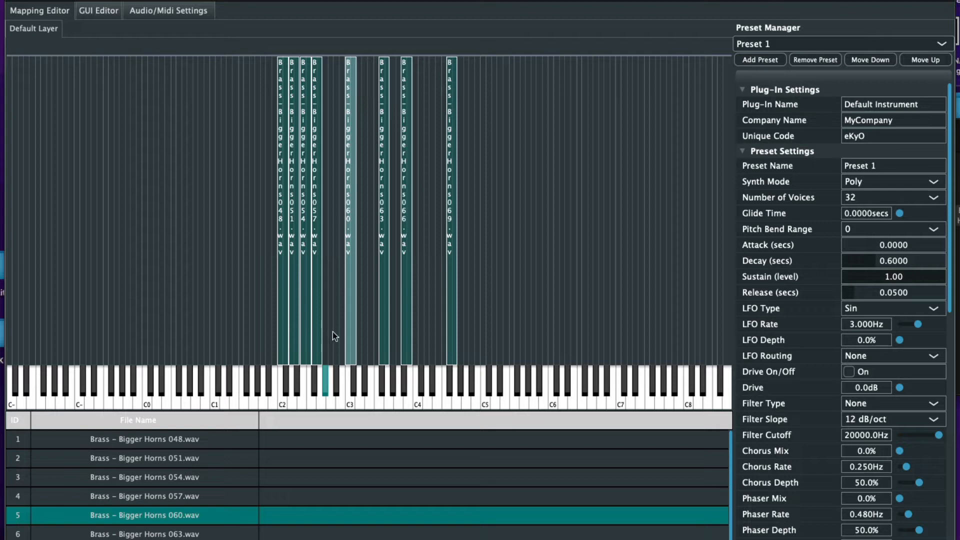
Adjust the 057 zone's width and move the 051 zone up one key
left_click_drag(321, 334, 334, 336)
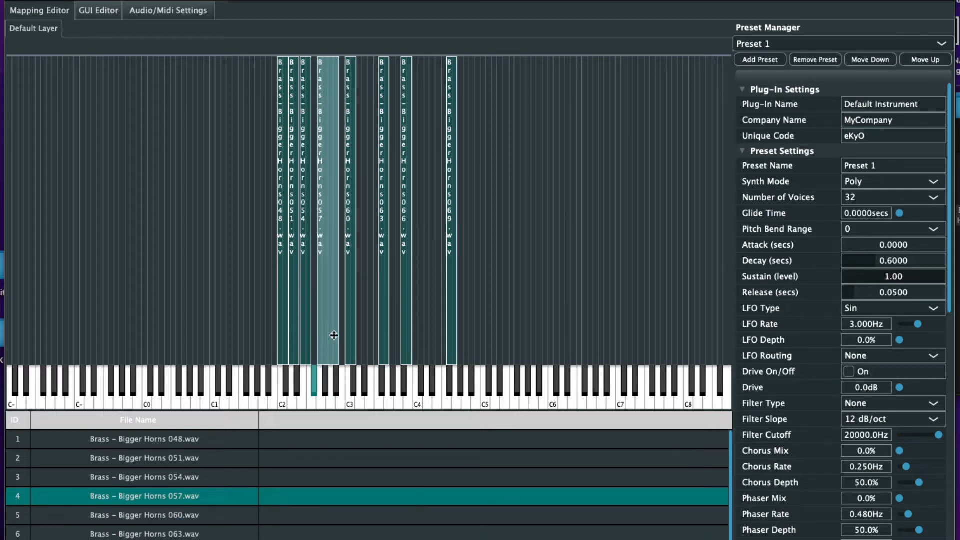
left_click_drag(336, 344, 318, 348)
left_click(303, 348)
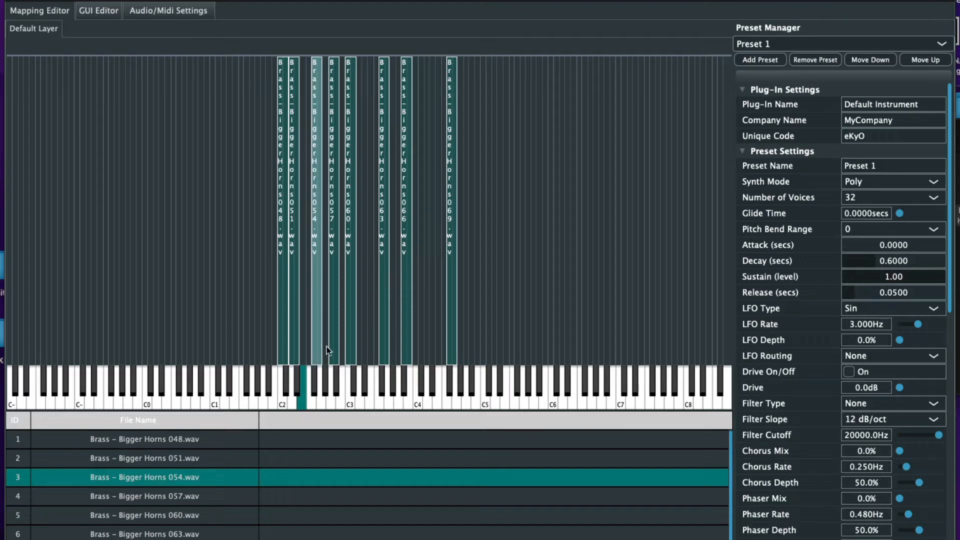
left_click(295, 347)
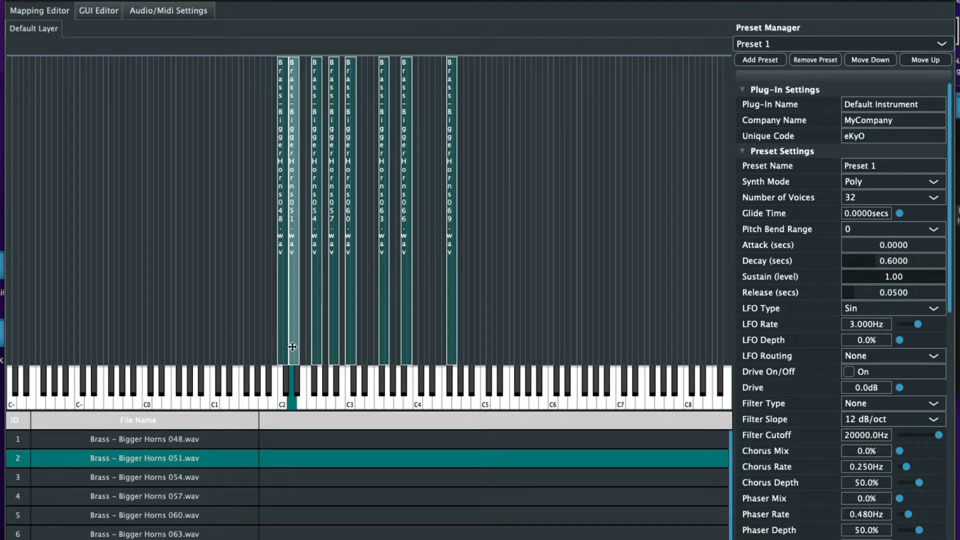
left_click_drag(298, 346, 304, 346)
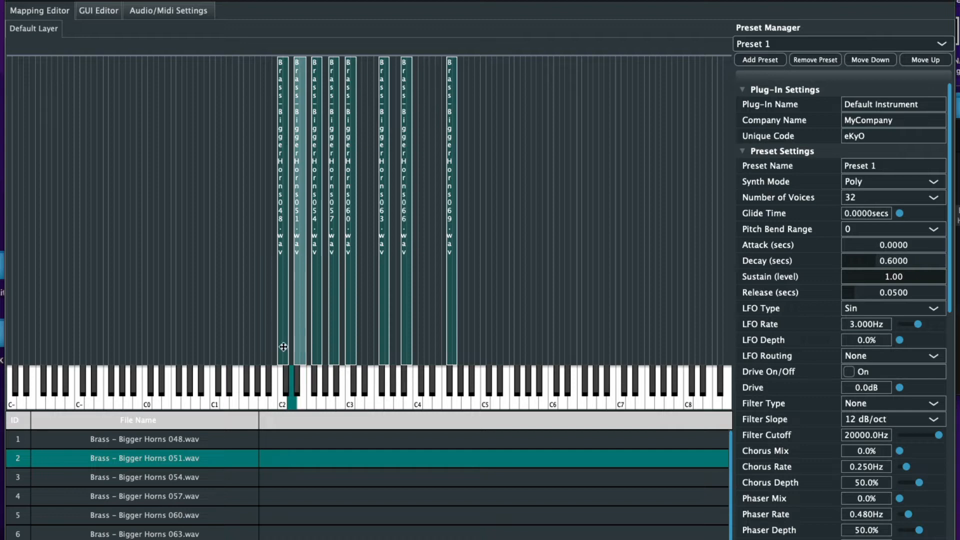
left_click(284, 346)
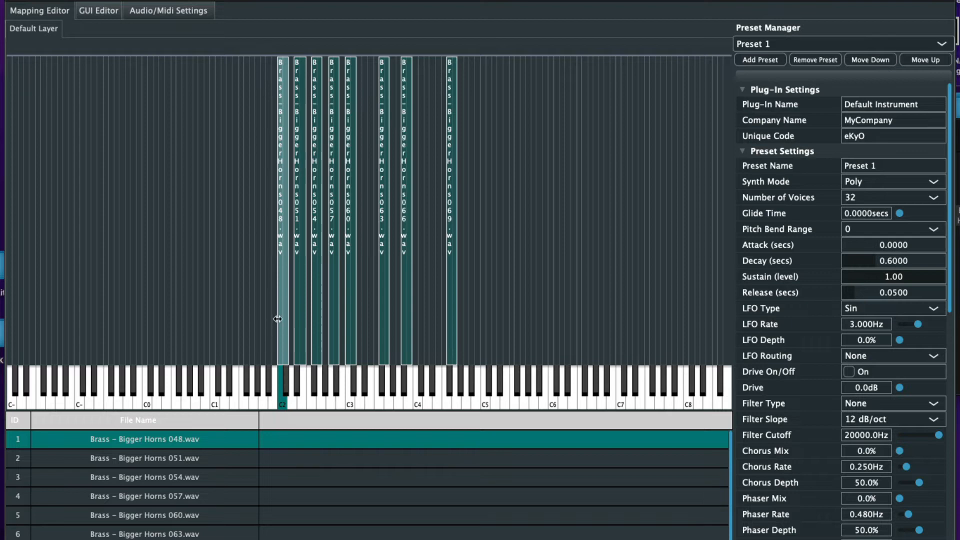
Stretch the 048 zone down to C0 and widen the 051, 054 and 057 zones leftward
left_click_drag(278, 319, 159, 319)
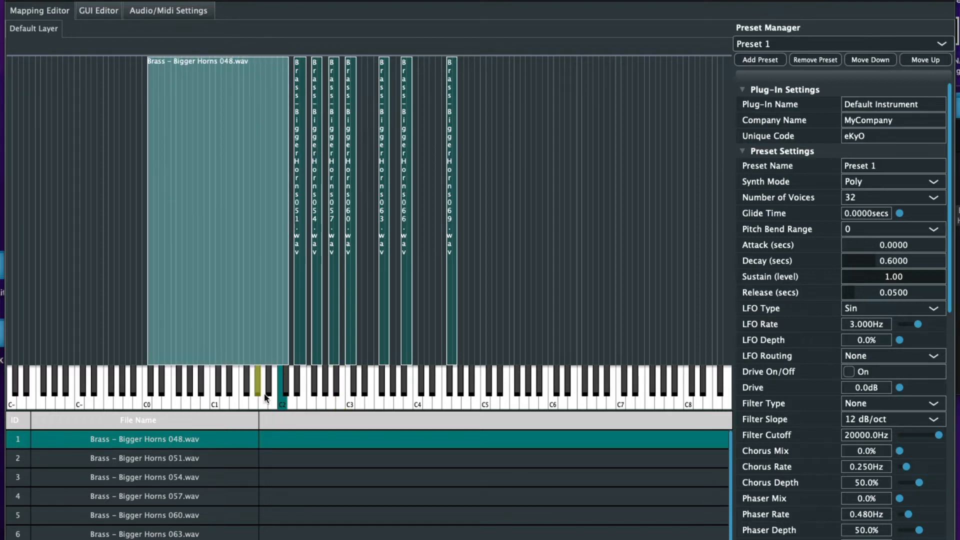
left_click(295, 329)
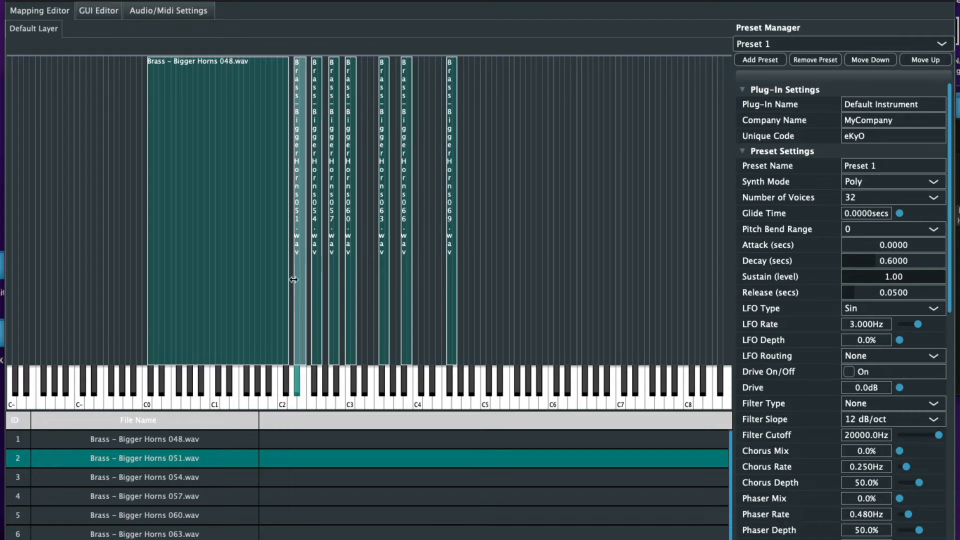
left_click_drag(293, 280, 294, 279)
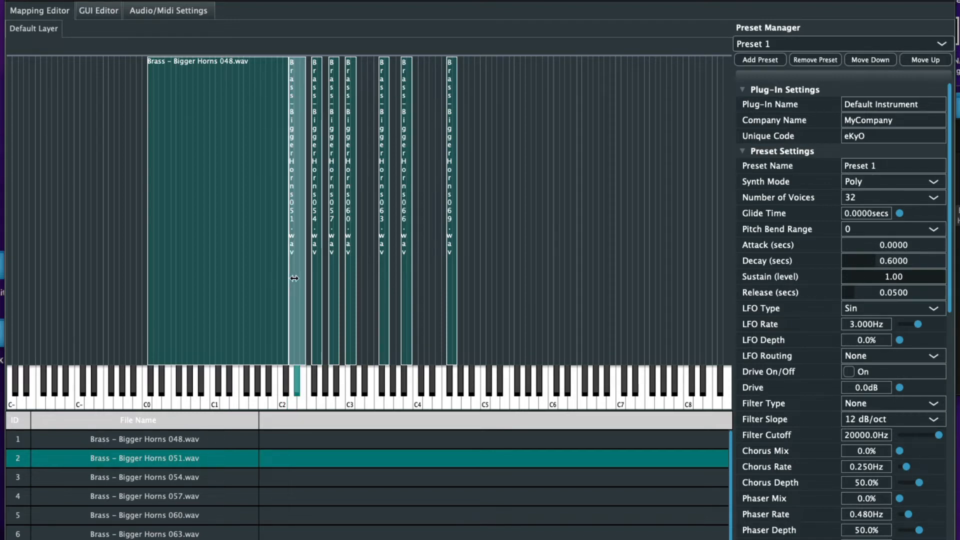
left_click(318, 329)
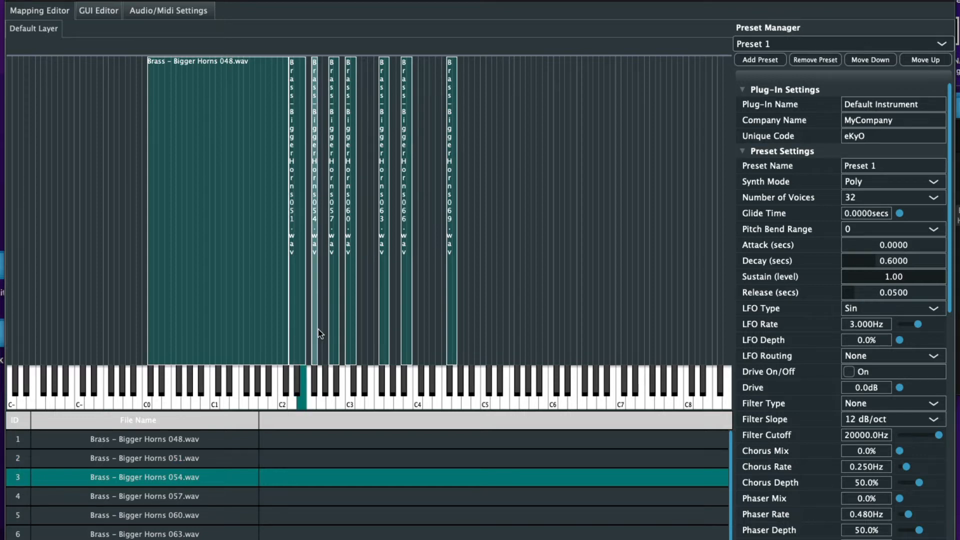
left_click(314, 371)
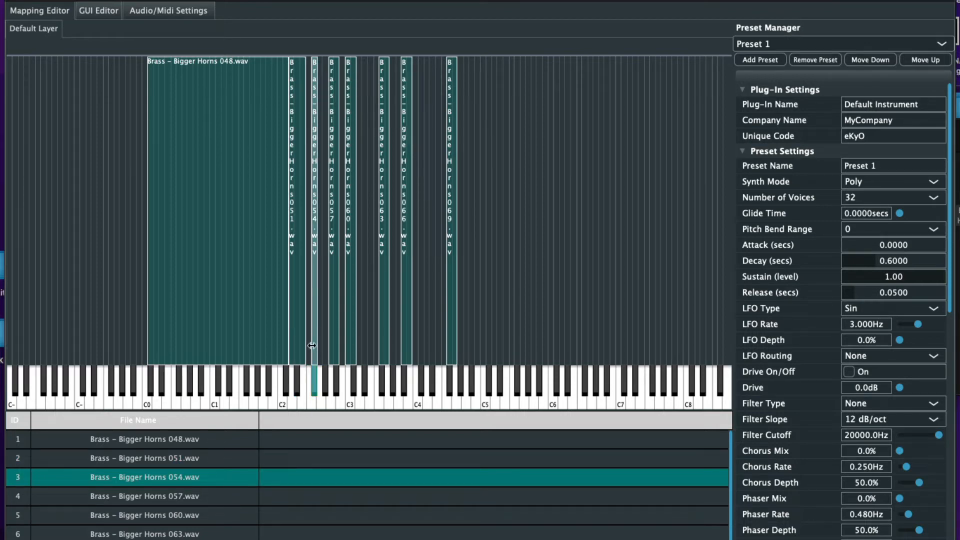
mouse_move(311, 345)
left_mouse_down()
mouse_move(300, 344)
mouse_move(309, 344)
left_mouse_up()
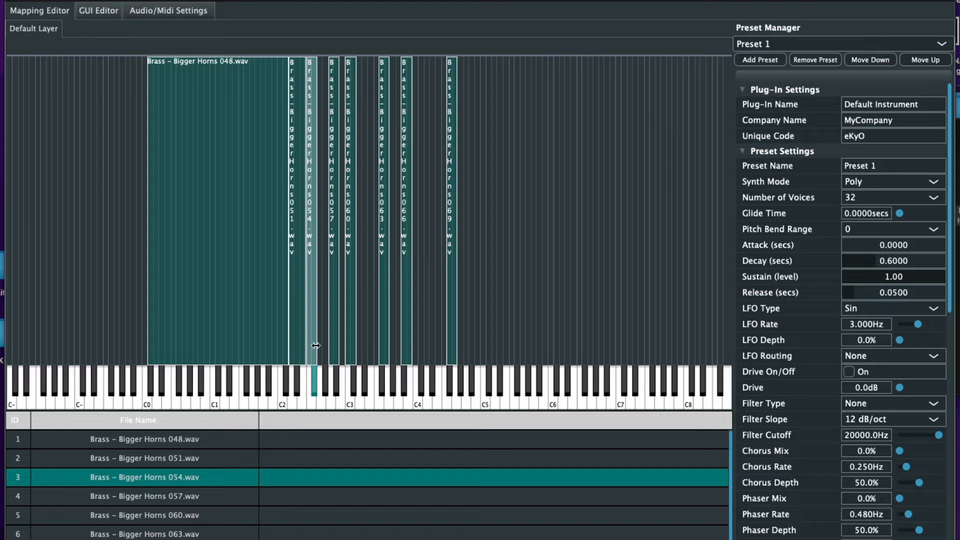
left_click(334, 339)
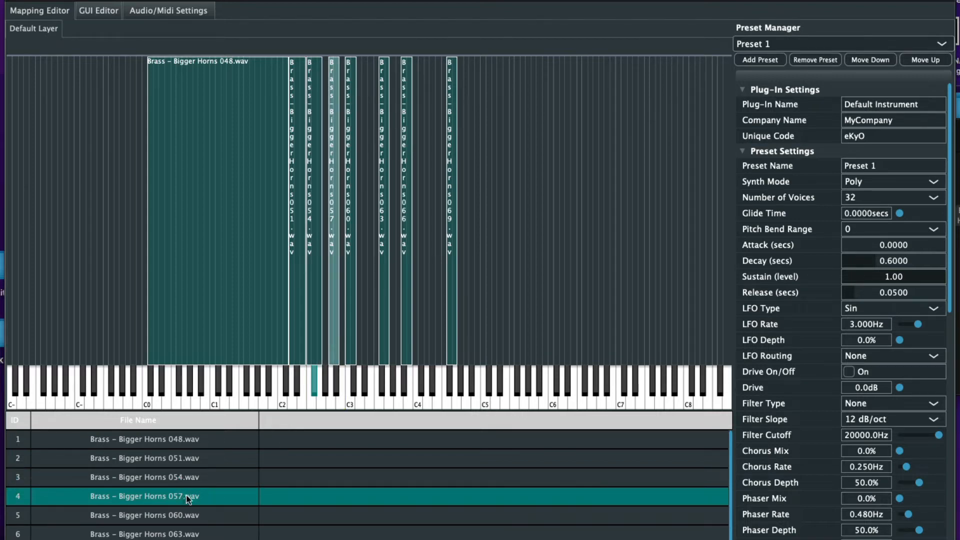
left_click(337, 380)
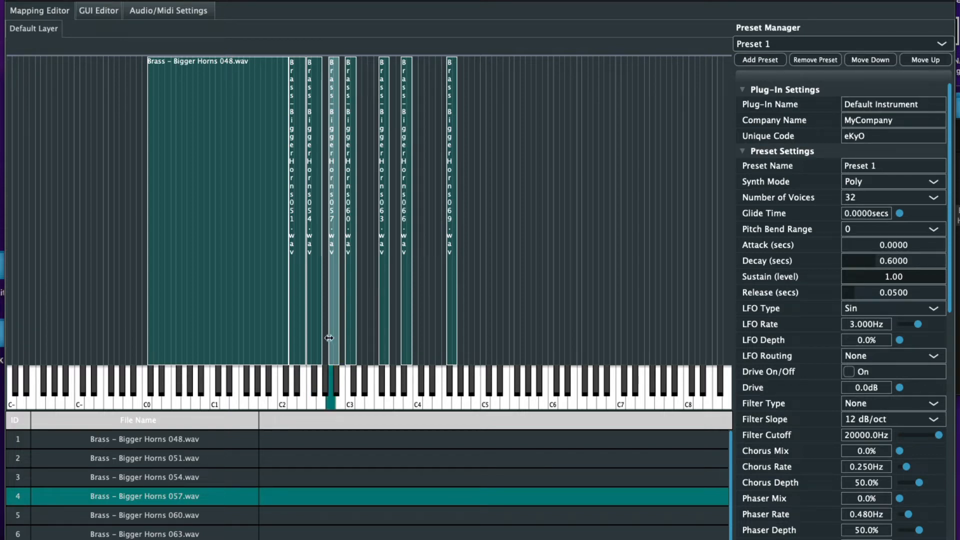
left_click_drag(329, 338, 323, 338)
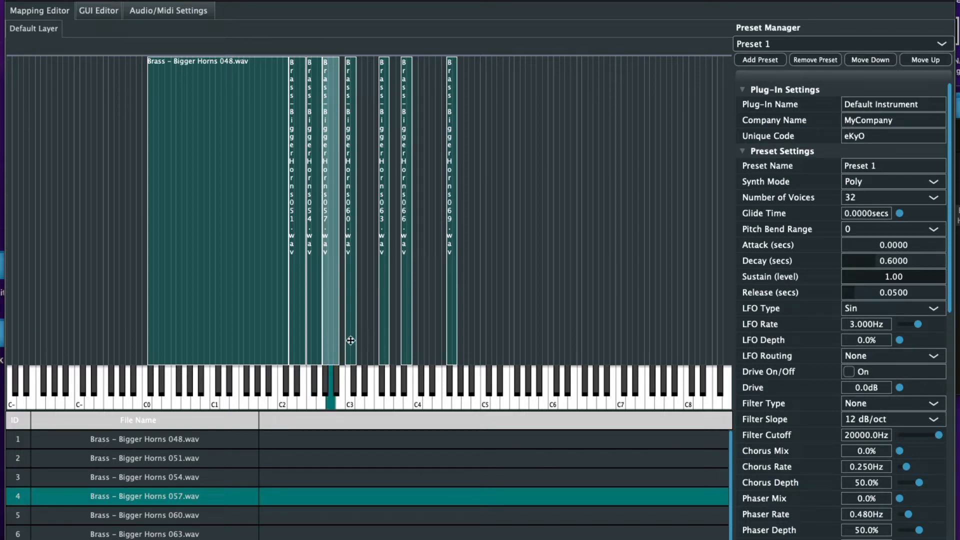
Extend the 060 zone down one key and shift the 063 zone two keys left
left_click(352, 339)
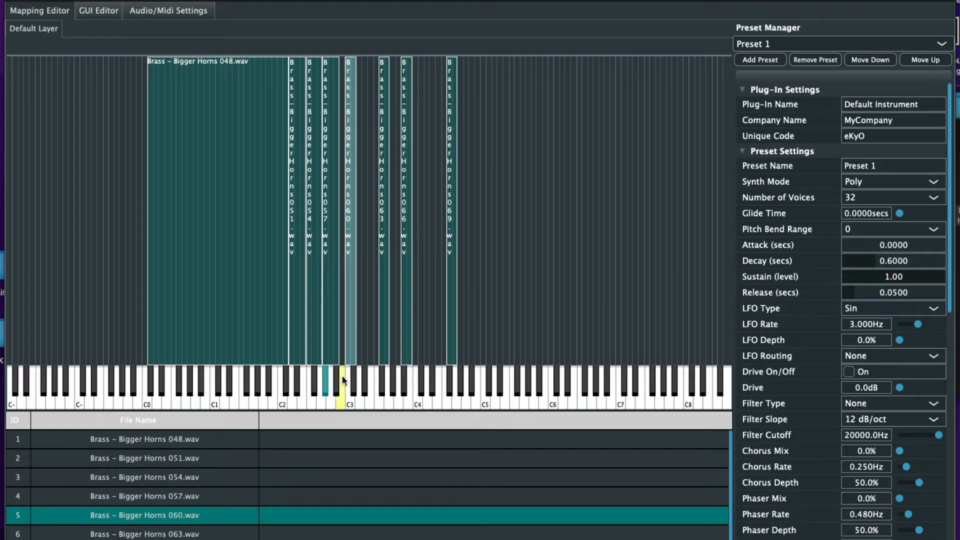
left_click(348, 390)
mouse_move(345, 333)
left_mouse_down()
mouse_move(334, 334)
mouse_move(345, 334)
left_mouse_up()
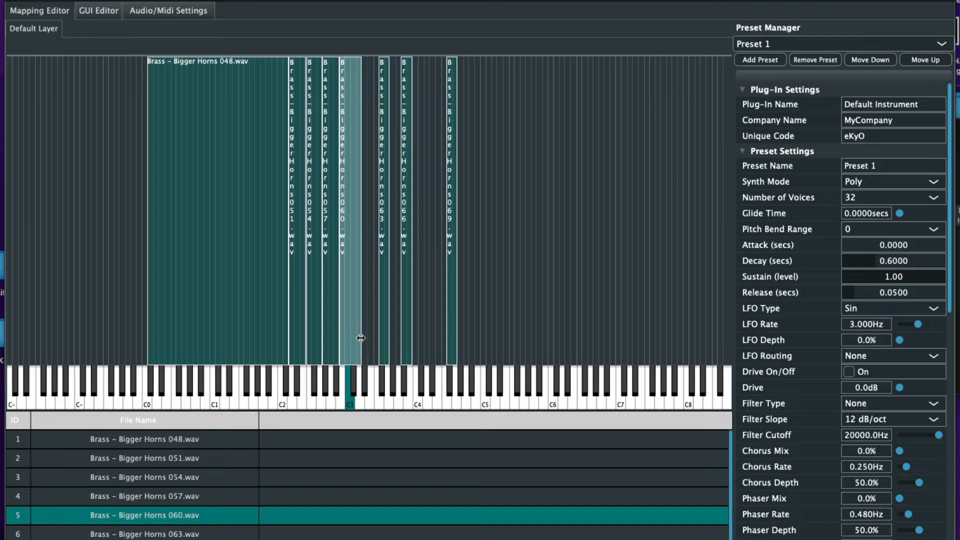
left_click_drag(387, 326, 384, 325)
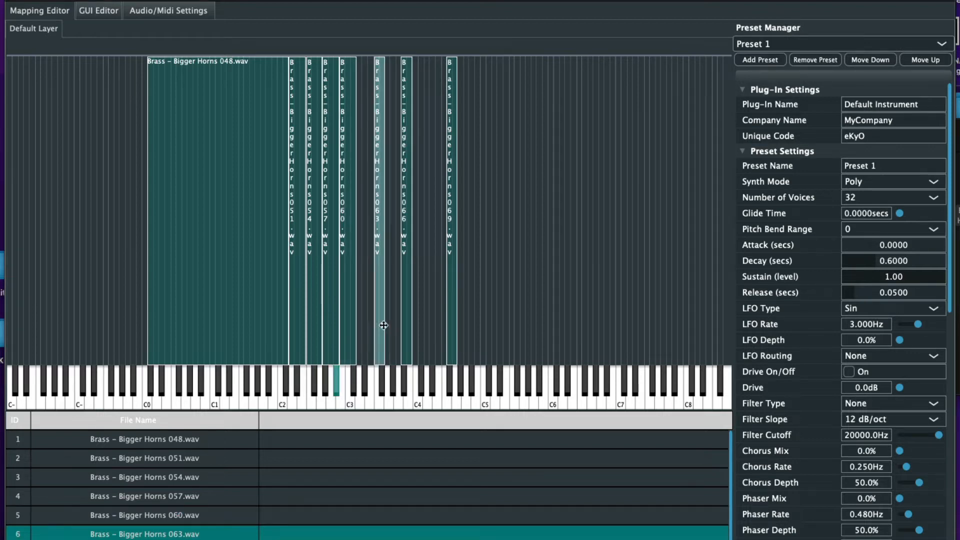
left_click(364, 376)
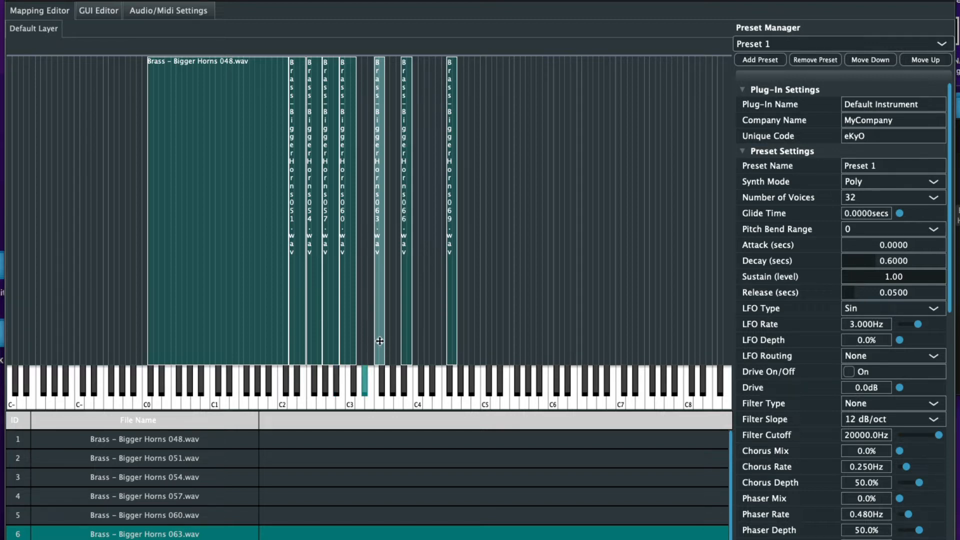
left_click_drag(381, 341, 374, 344)
Widen the 066 zone rightward and stretch the 069 zone up to about C8
left_click(409, 311)
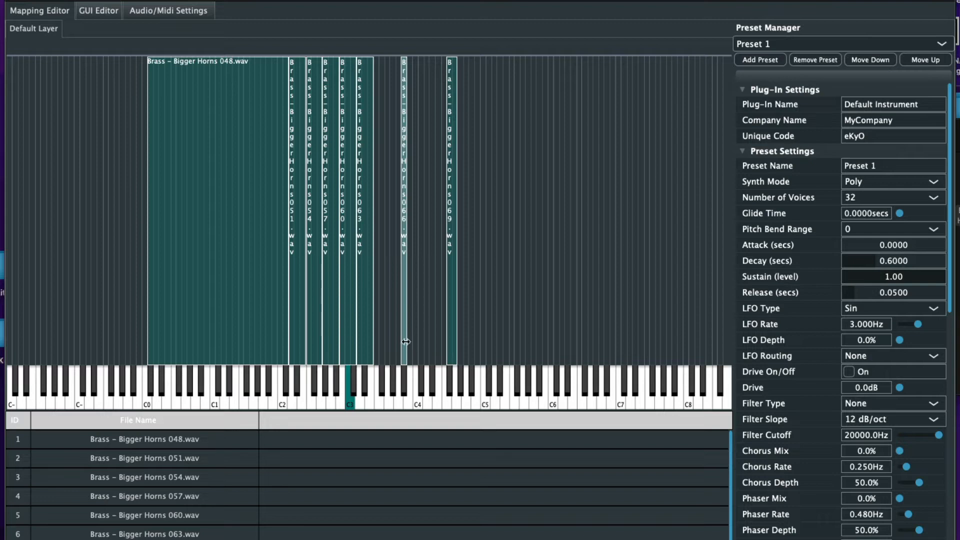
left_click_drag(406, 341, 381, 340)
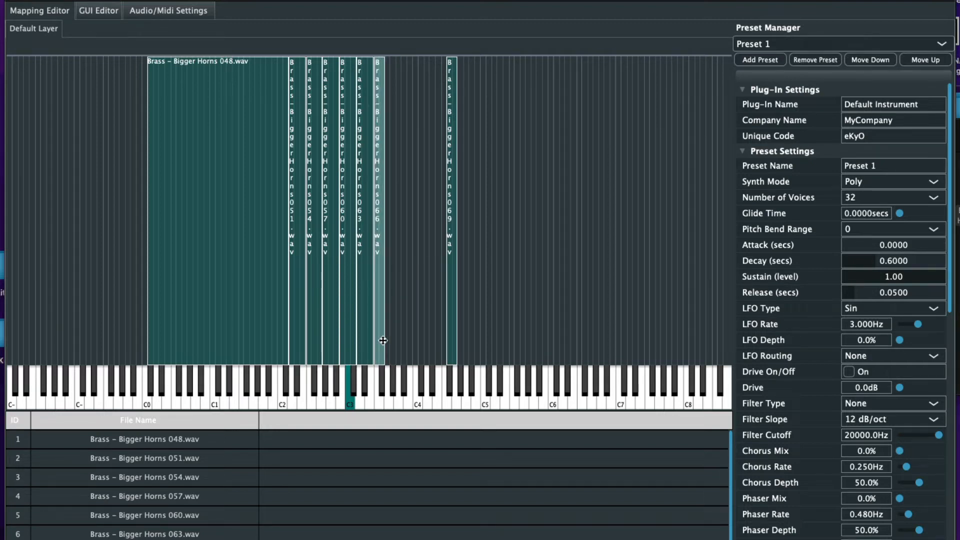
left_click(381, 376)
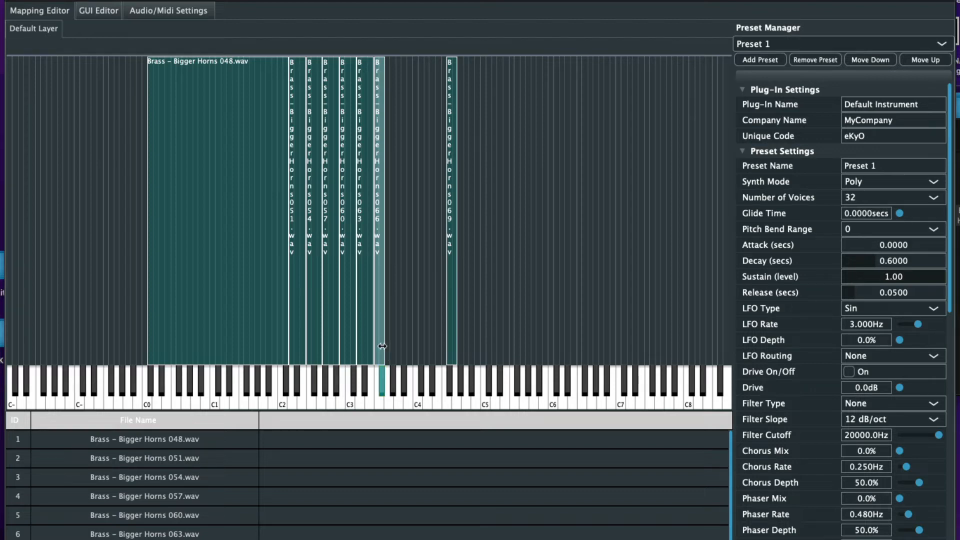
left_click_drag(382, 346, 396, 347)
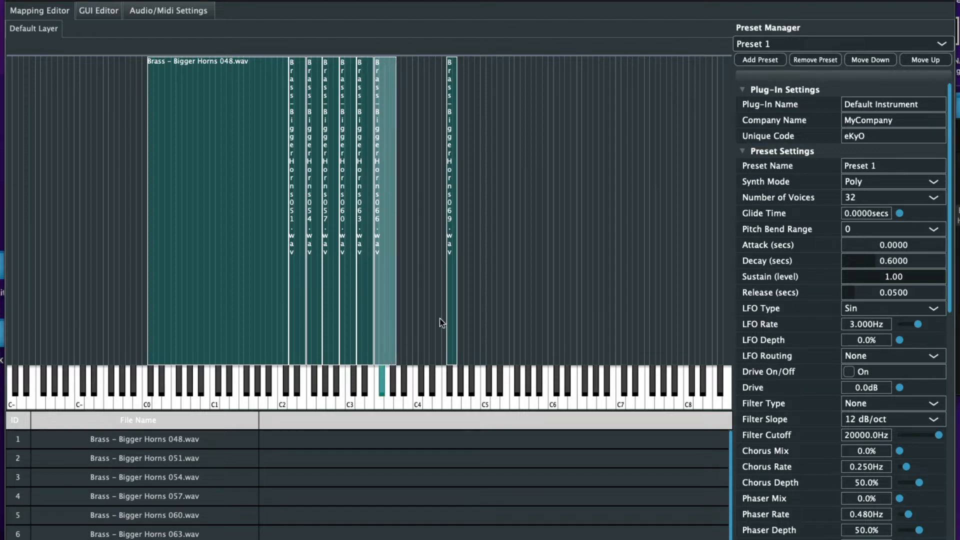
left_click_drag(457, 308, 409, 317)
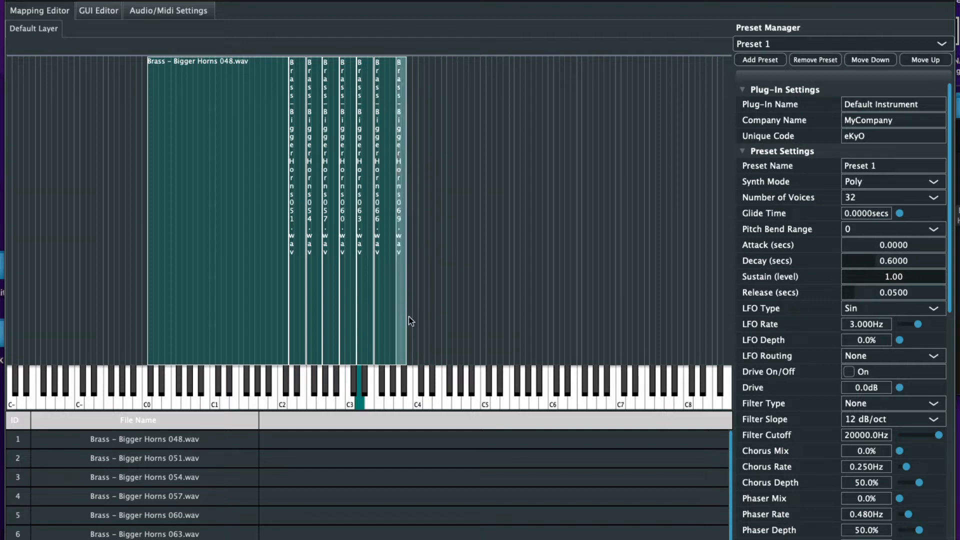
left_click(398, 371)
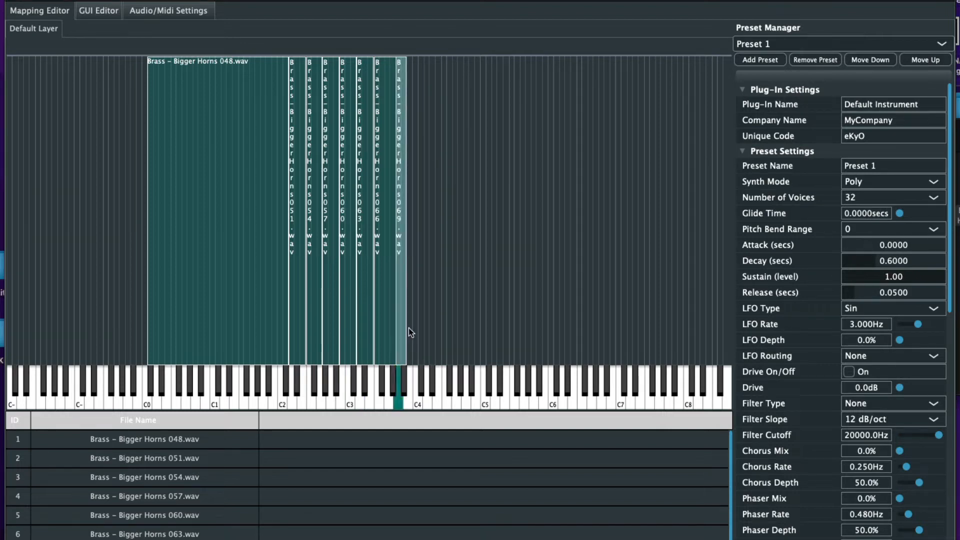
left_click_drag(406, 328, 699, 330)
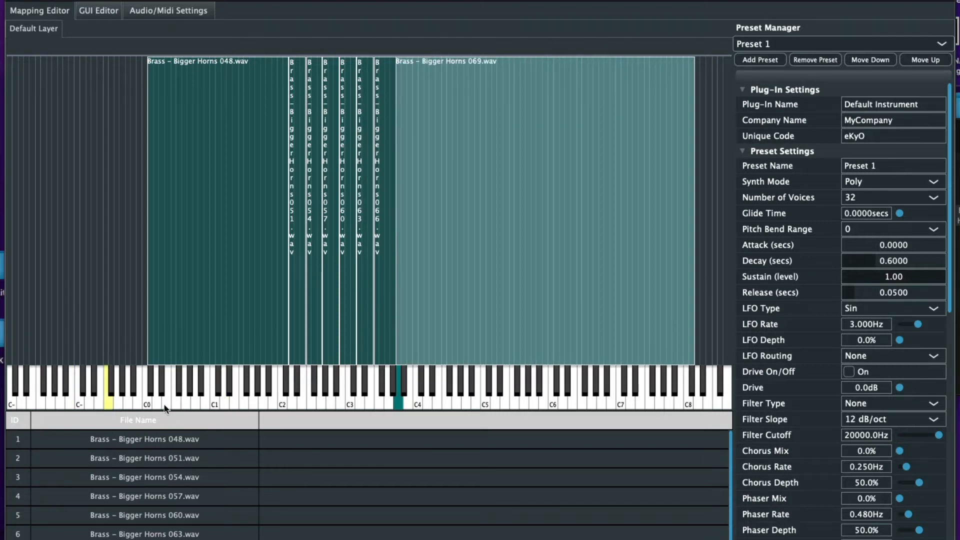
left_click(184, 442)
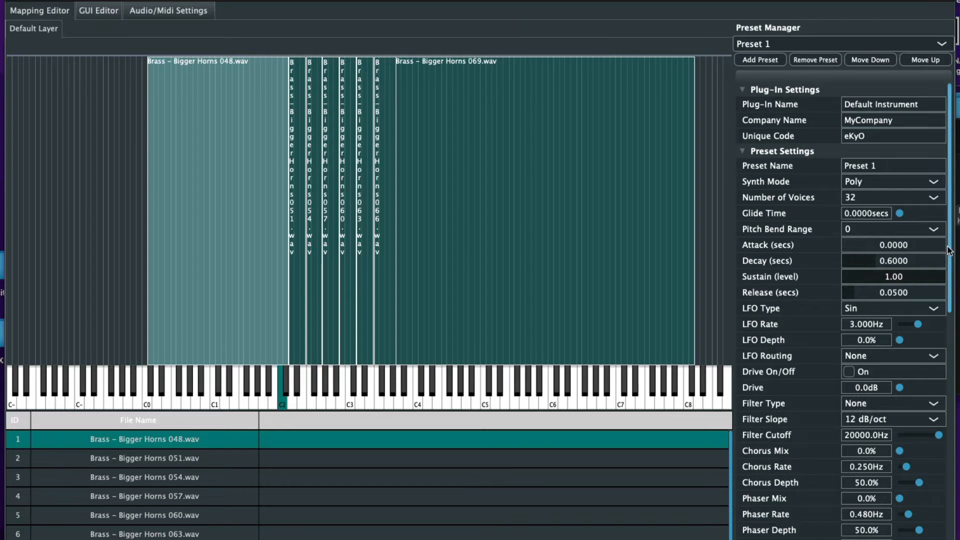
Set the 048 sample to loop forward with a later loop start and 100% loop fade
left_click_drag(950, 250, 949, 505)
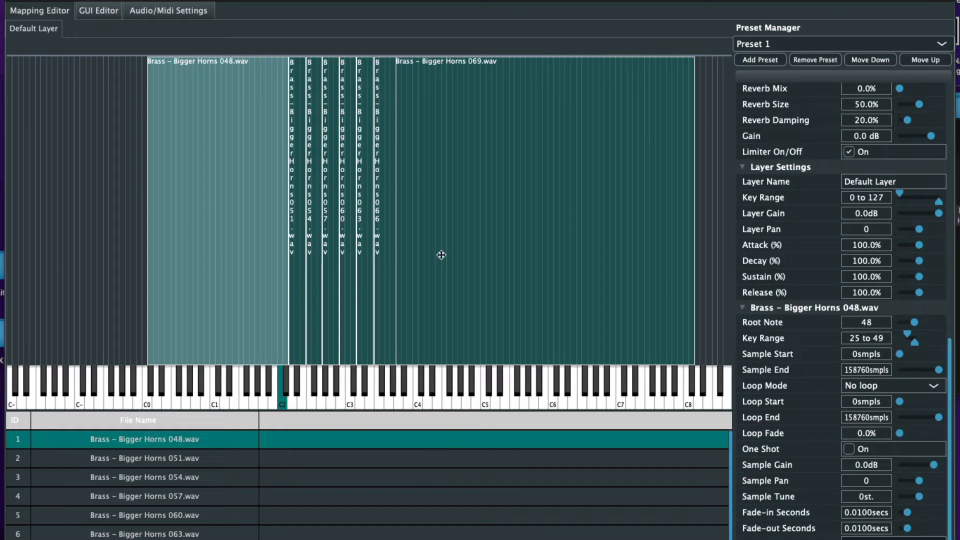
left_click(870, 387)
left_click(870, 413)
left_click_drag(899, 401, 920, 408)
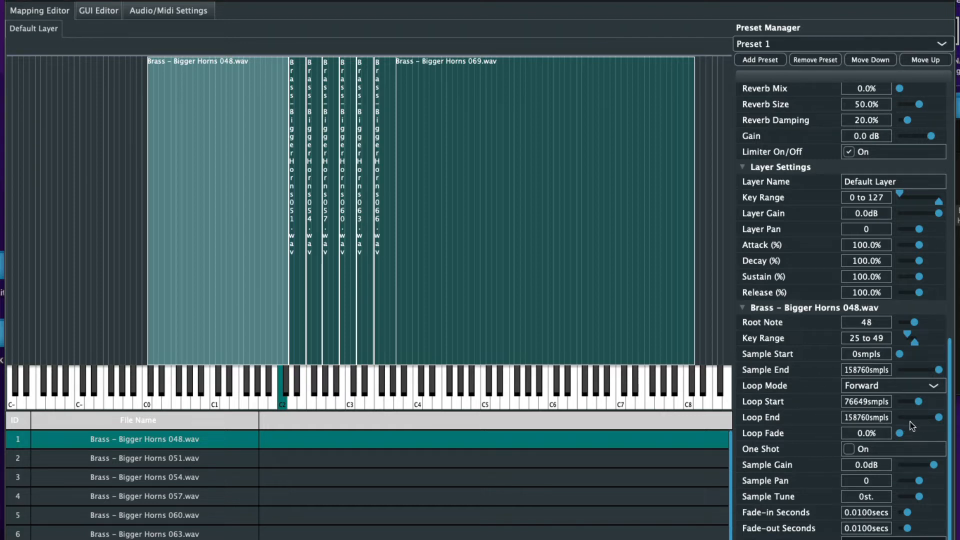
left_click_drag(901, 433, 940, 434)
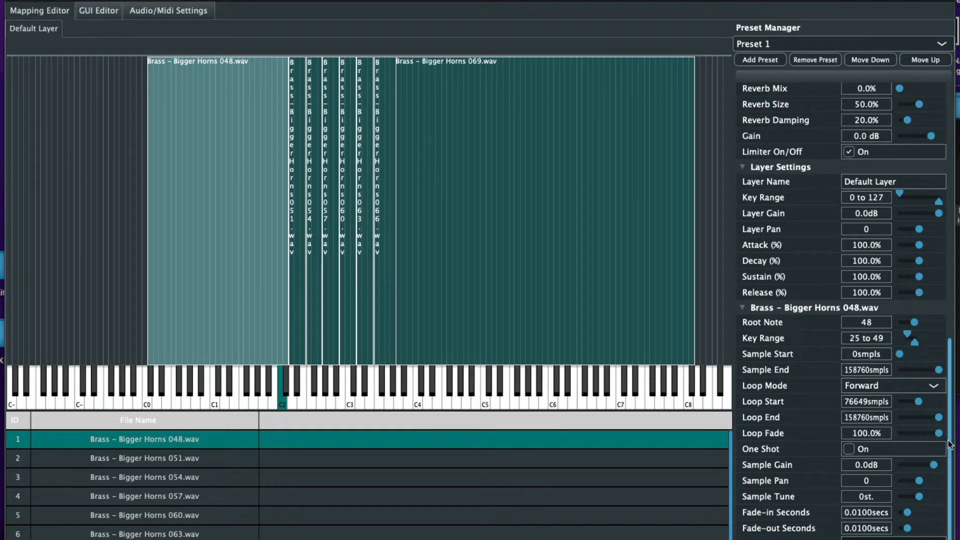
Set the 051 sample to loop forward with a later loop start and added fade
left_click(296, 334)
left_click(892, 387)
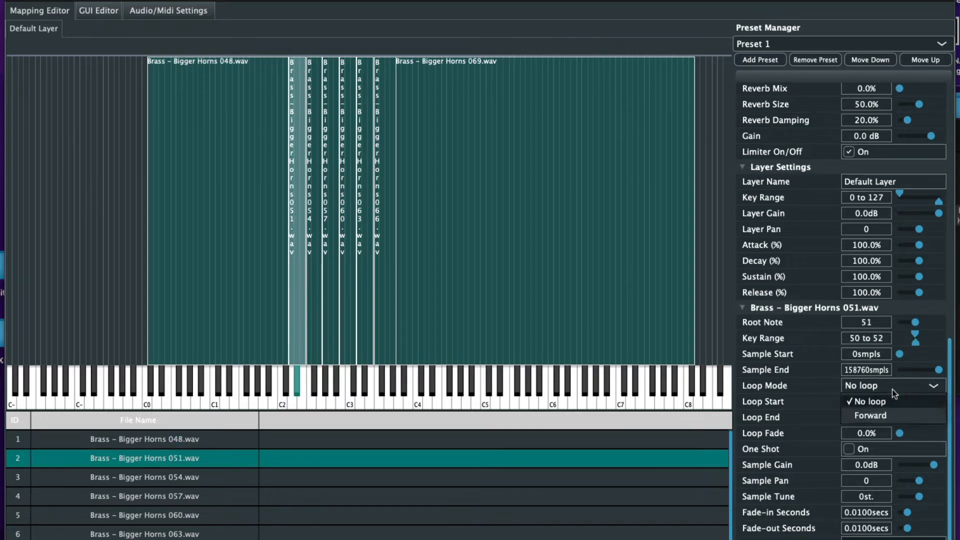
left_click(887, 414)
left_click_drag(899, 402, 918, 400)
left_click_drag(900, 433, 925, 437)
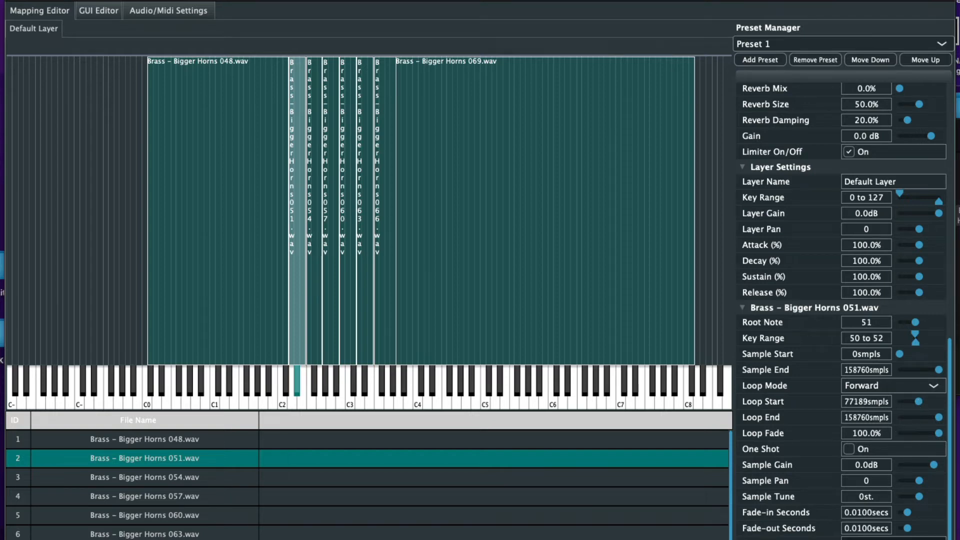
Widen the 054 zone to key 55 and loop it forward from 74649 with full fade
left_click(320, 352)
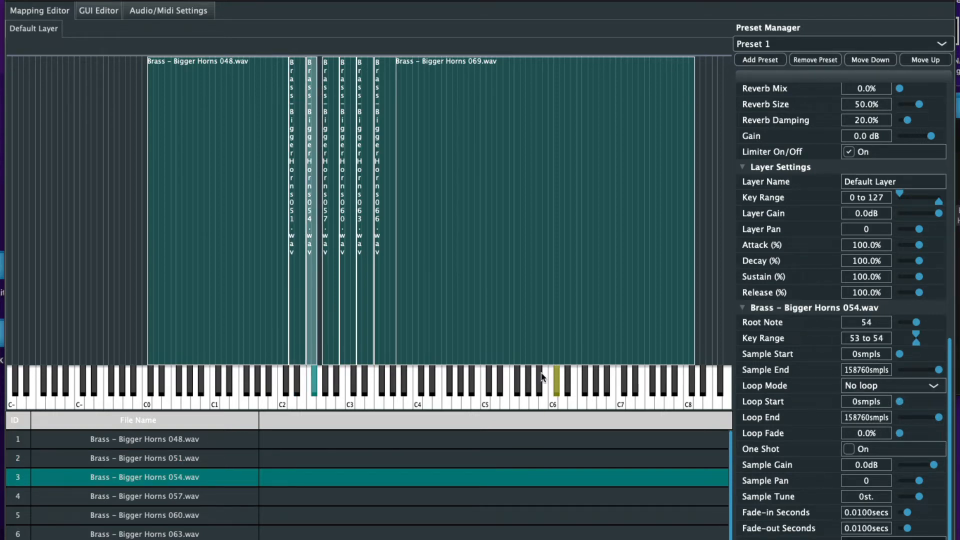
left_click_drag(316, 341, 321, 340)
left_click(901, 386)
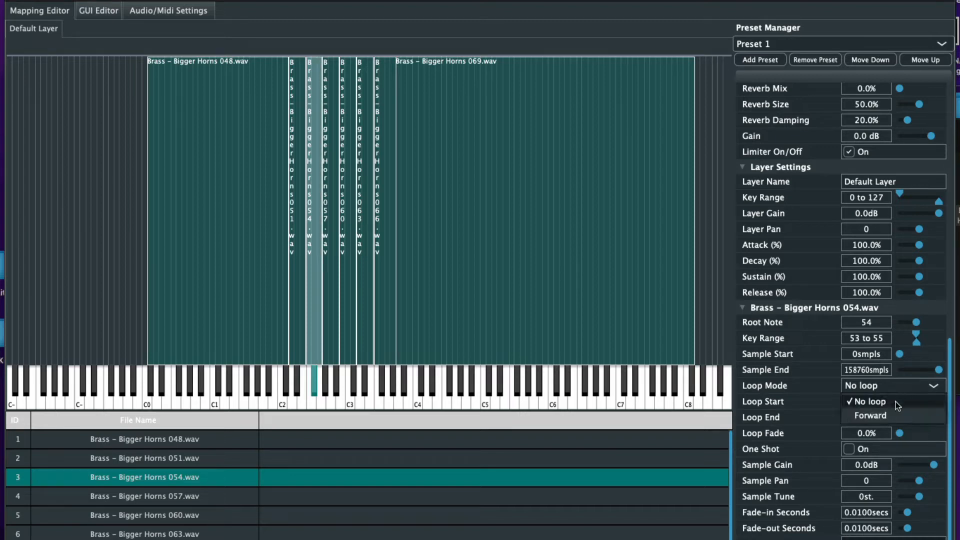
left_click(887, 411)
left_click_drag(900, 401, 918, 401)
left_click_drag(900, 433, 939, 433)
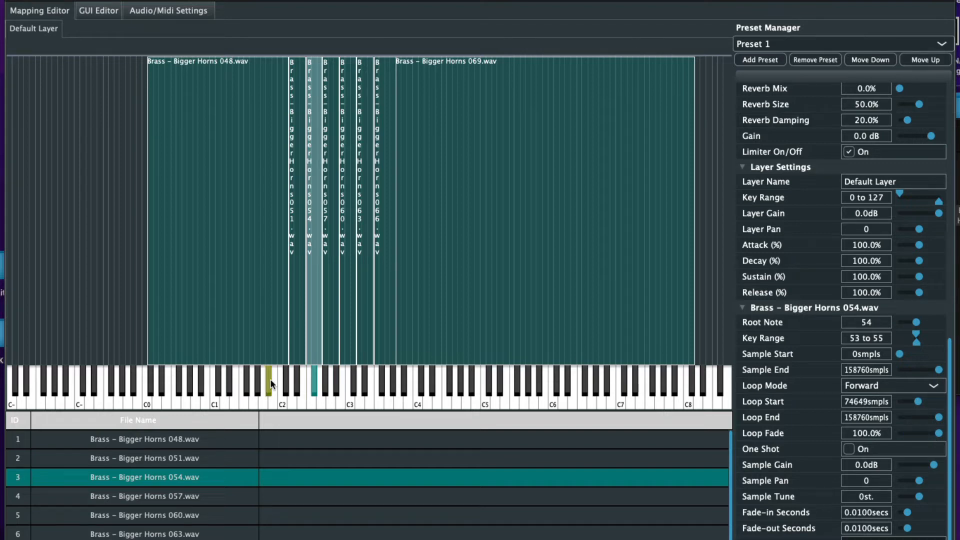
Set the 057 sample to loop forward starting at 73699 samples
left_click(332, 350)
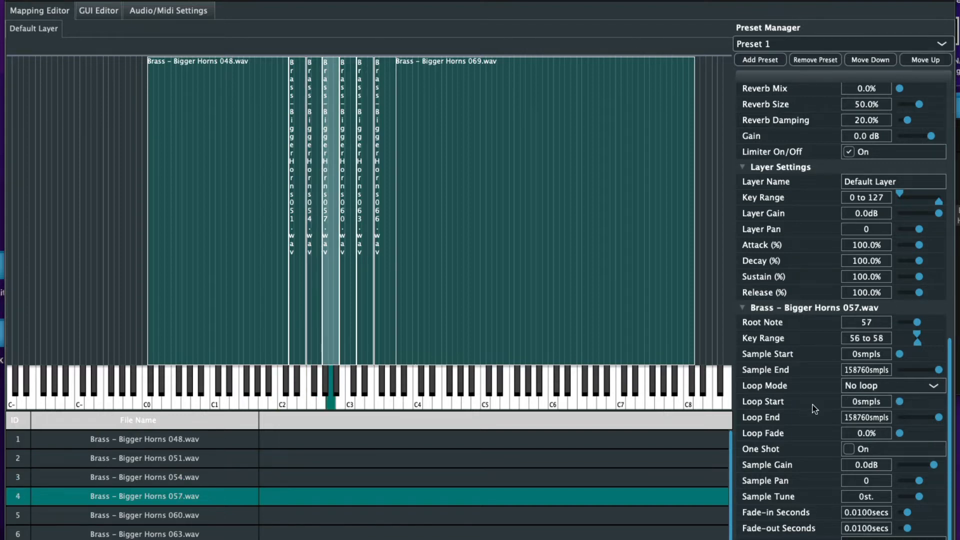
left_click(907, 386)
left_click(892, 416)
left_click_drag(904, 403, 917, 398)
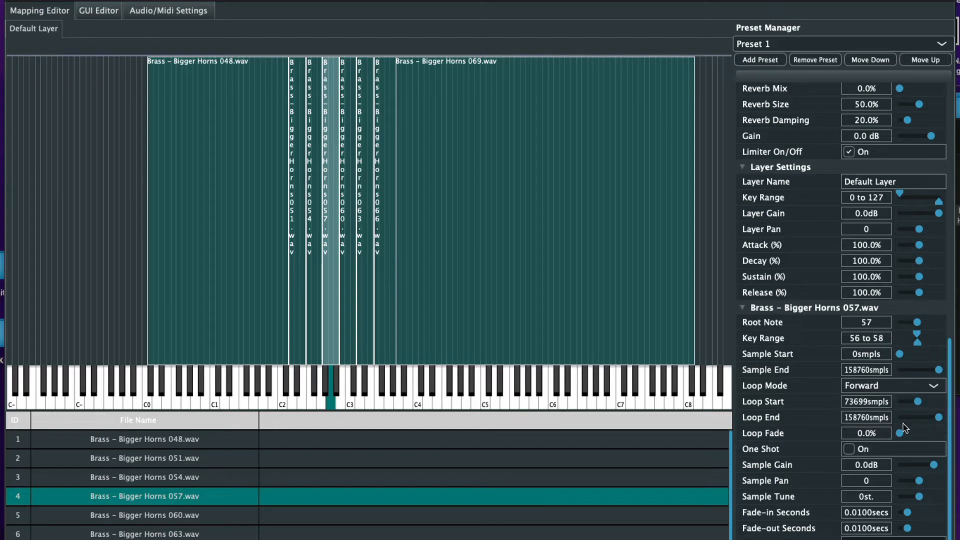
left_click(168, 517)
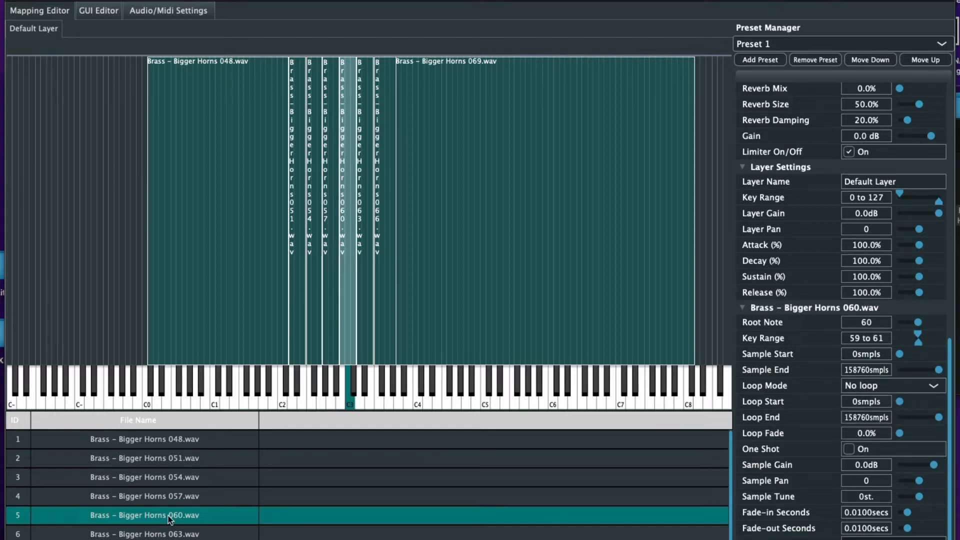
Set the 060 sample to loop forward with a later loop start and crossfade
left_click(916, 385)
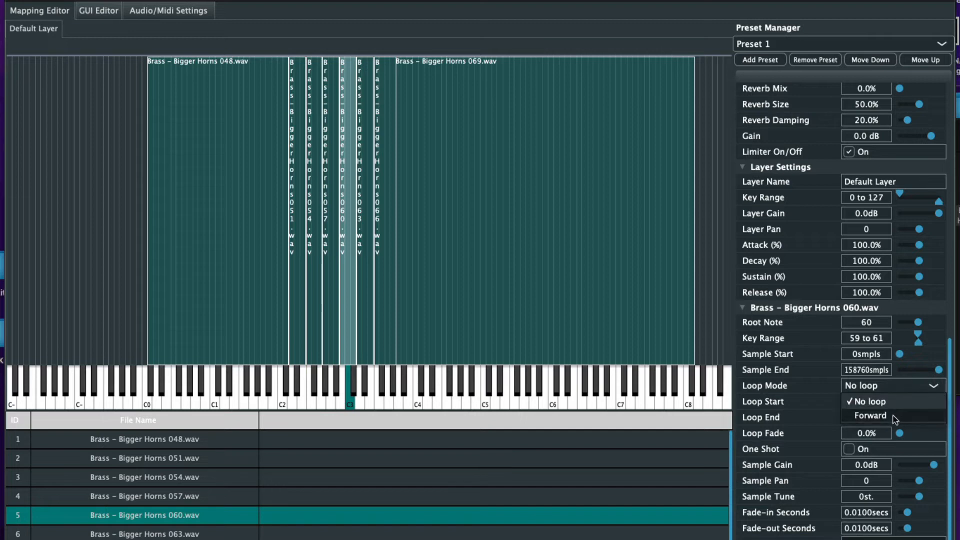
left_click(922, 416)
left_click(915, 402)
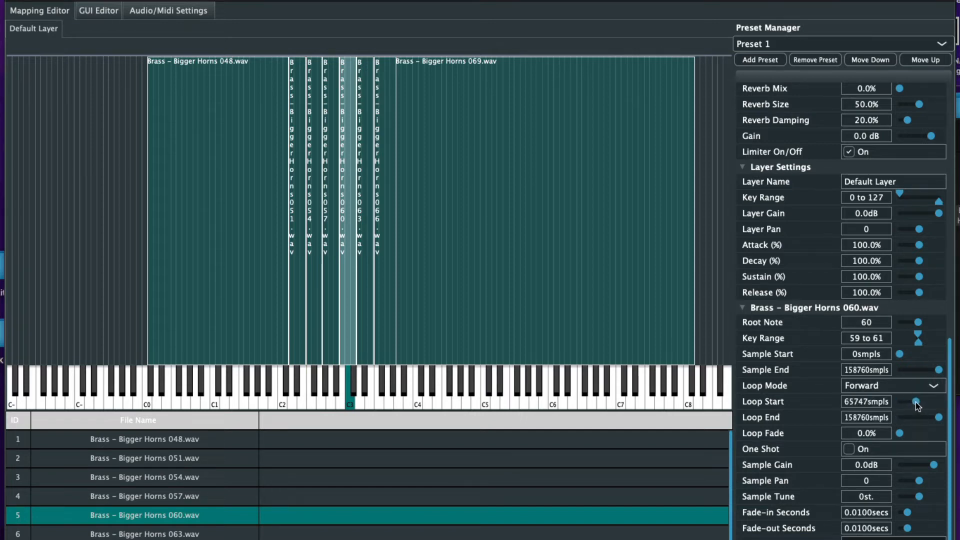
left_click(919, 433)
Set the 063 sample to loop forward starting at 71338 samples
left_click(236, 533)
left_click(884, 386)
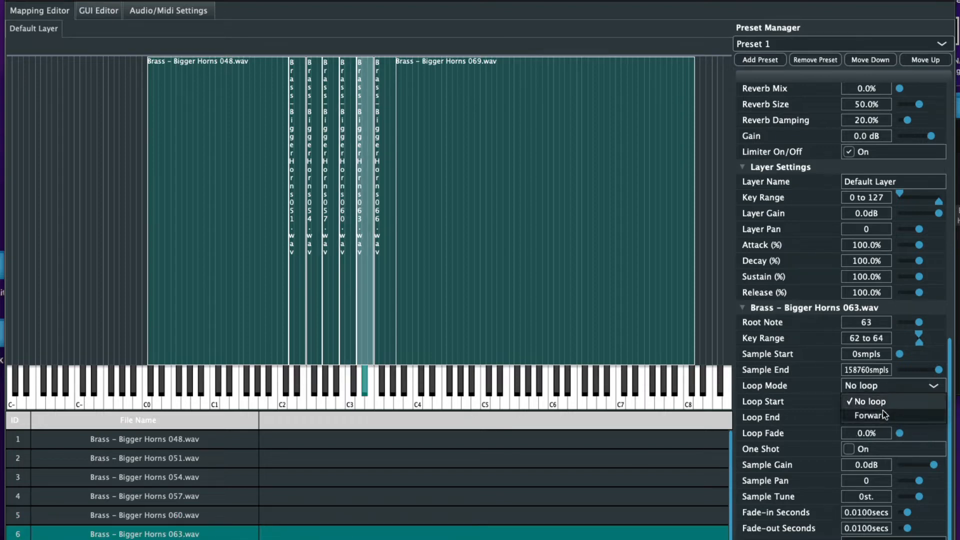
left_click(883, 410)
left_click(908, 402)
left_click_drag(908, 403, 956, 434)
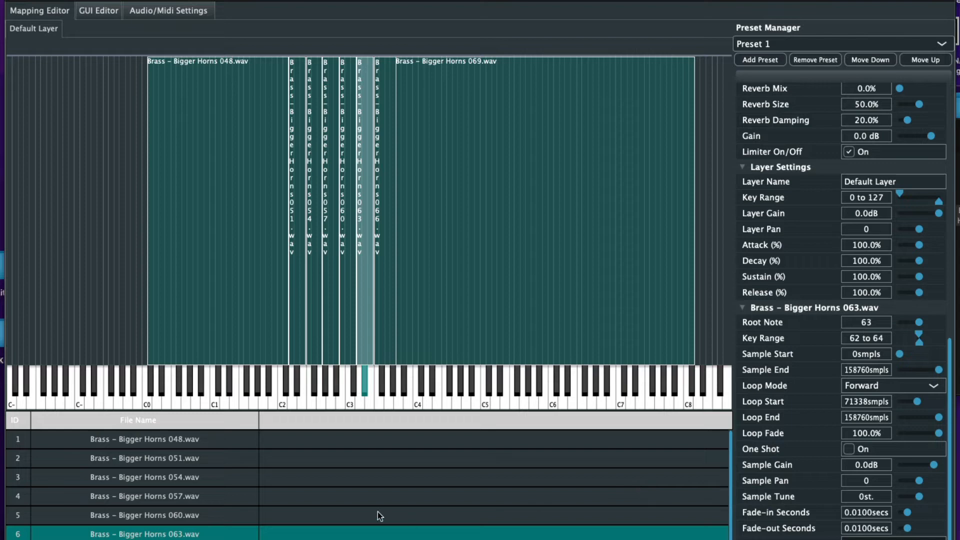
scroll(377, 512, "down", 1)
Set the 066 sample to loop forward starting at 80310 samples
left_click(344, 531)
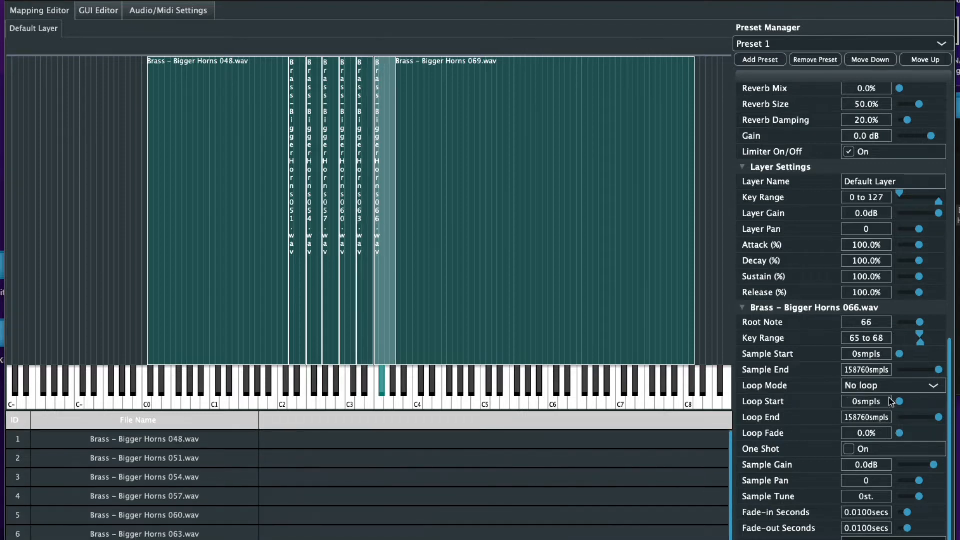
left_click(899, 385)
left_click(884, 412)
left_click_drag(899, 402, 939, 433)
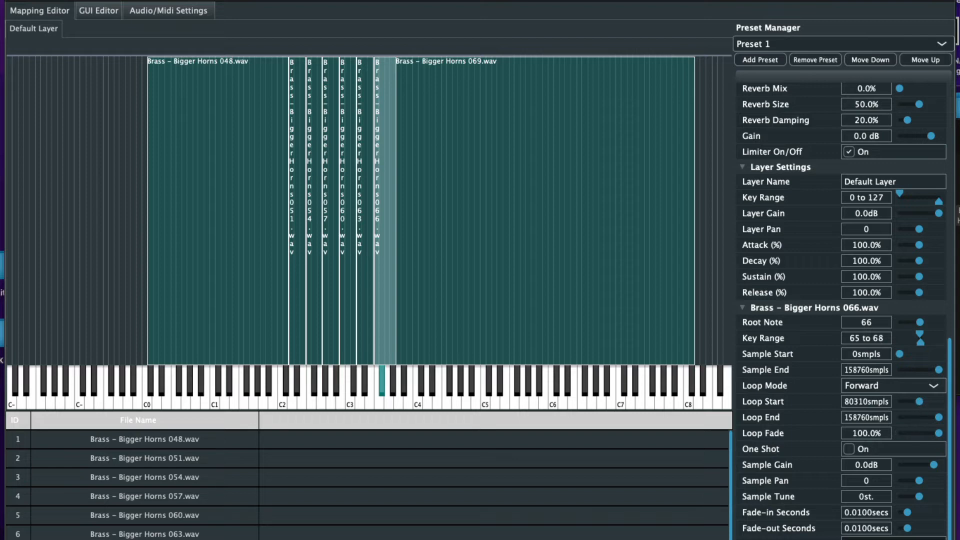
scroll(280, 534, "down", 1)
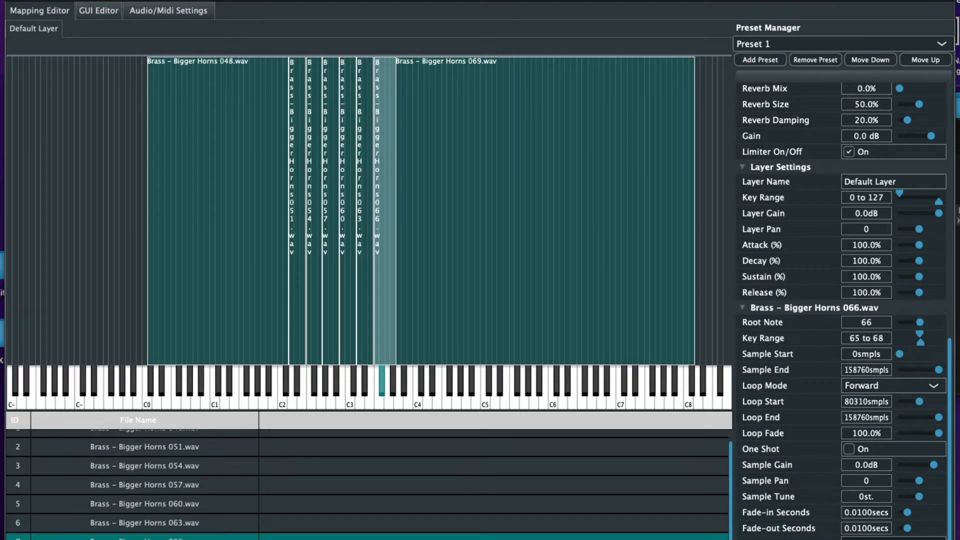
Set the 069 sample to loop forward from 72488 samples with 100% loop fade
left_click(280, 539)
left_click(887, 388)
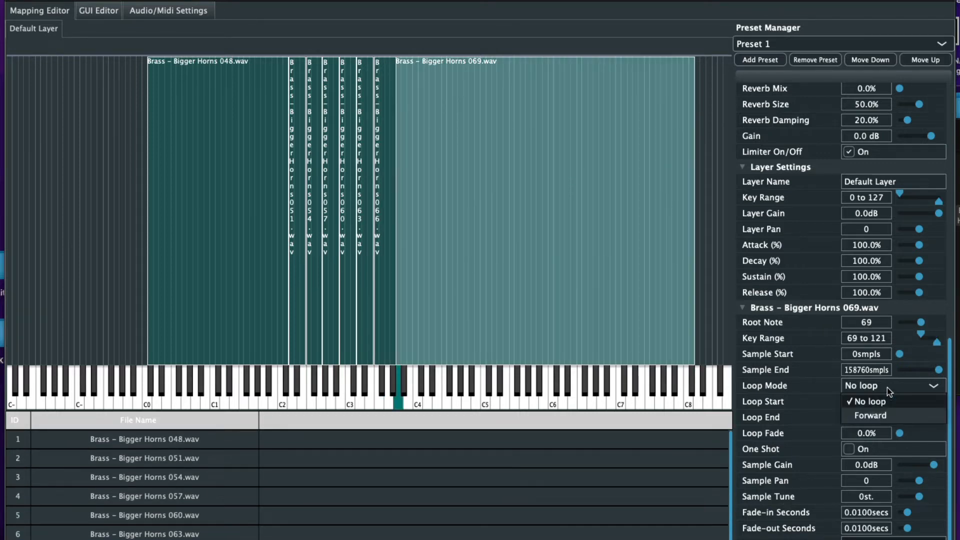
left_click(890, 413)
left_click_drag(908, 401, 917, 401)
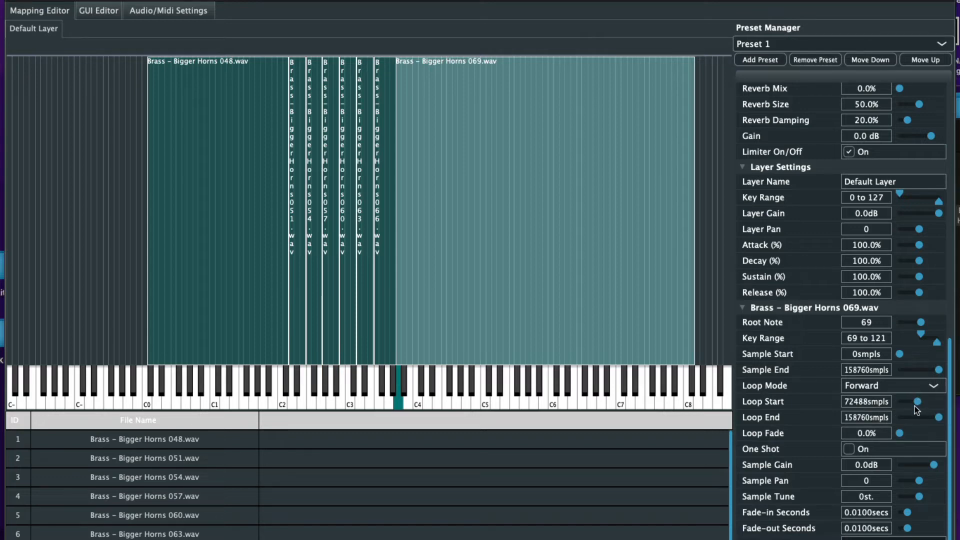
left_click_drag(900, 433, 940, 433)
left_click_drag(950, 367, 953, 104)
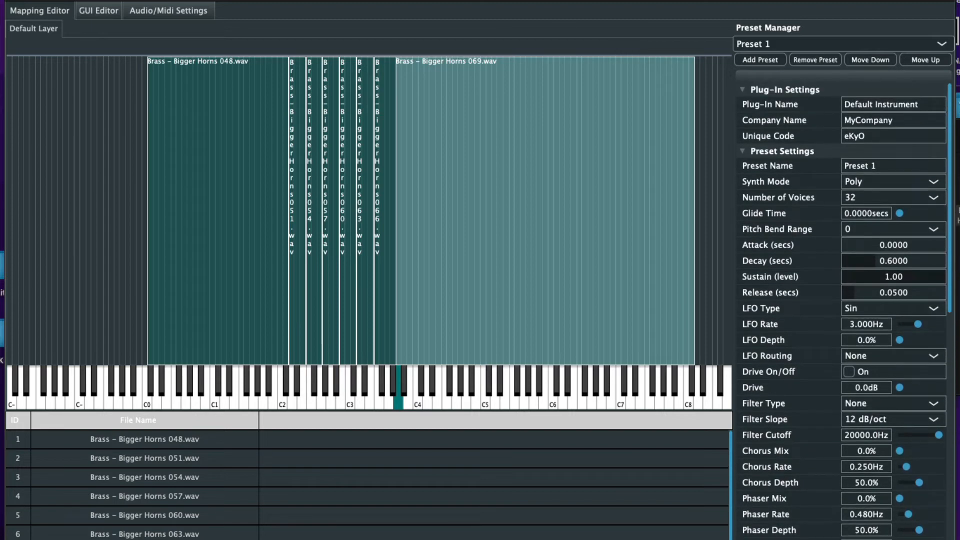
Rename the current preset to 'Brass - Bigger Horns'
left_click(872, 164)
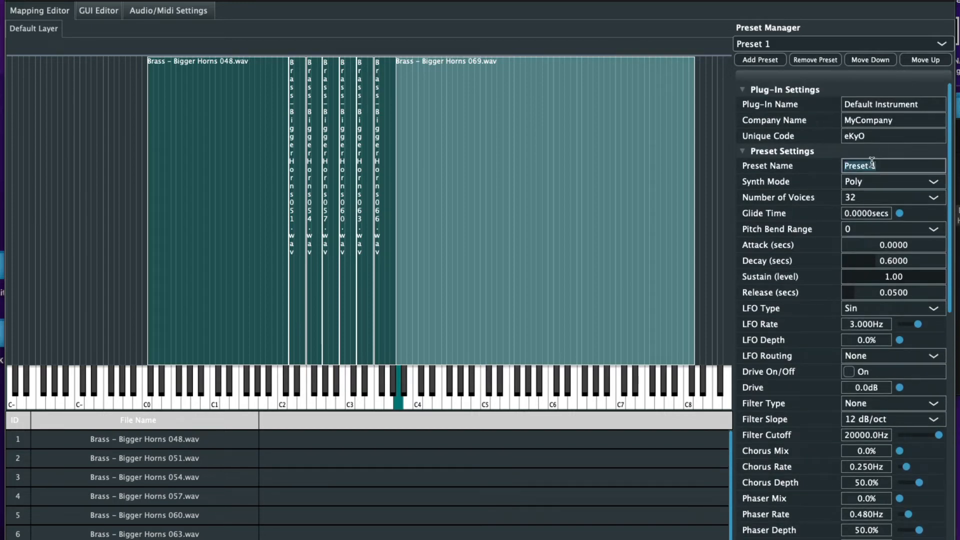
key("BackSpace")
type("Brass - Bigger Horns")
Add a new preset and name it 'Chord - Dance Chord'
left_click(761, 60)
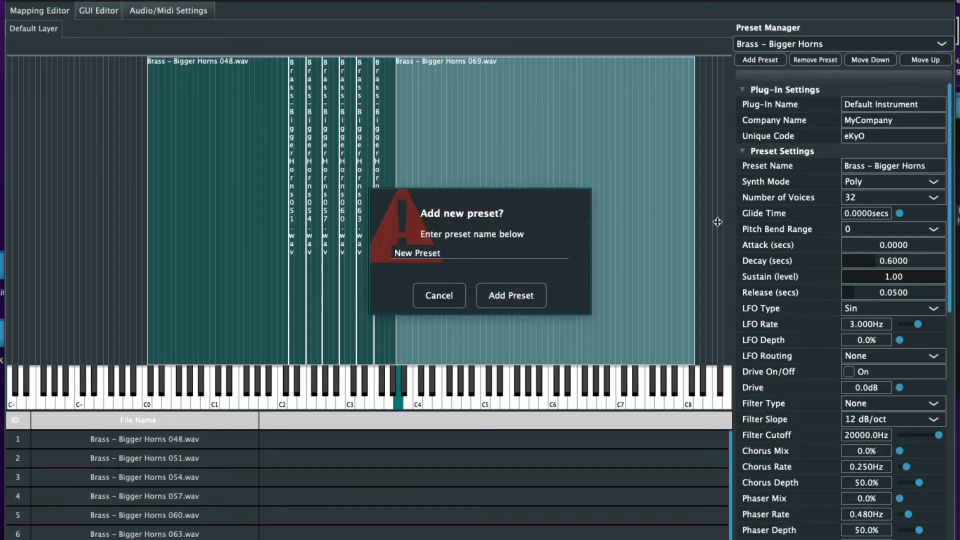
left_click(958, 131)
left_click(820, 134)
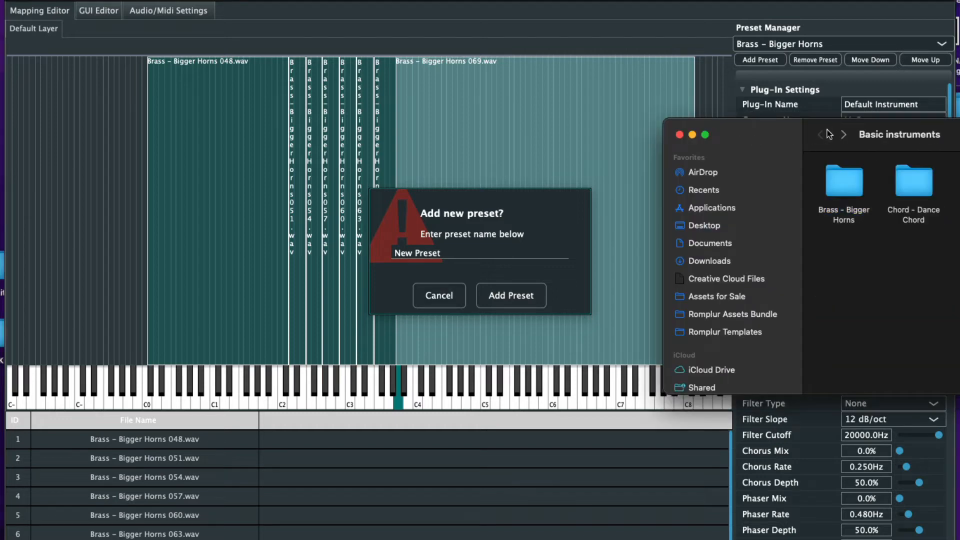
left_click(455, 254)
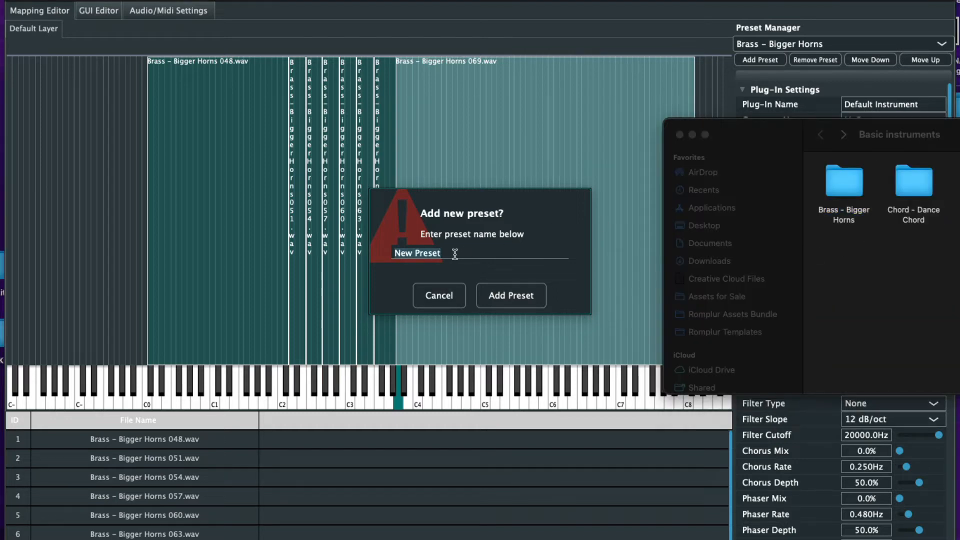
key("BackSpace")
type("Chord - Dance Chord")
Create the Chord - Dance Chord preset and drop in the 048 chord sample with a lowered root note
left_click(509, 296)
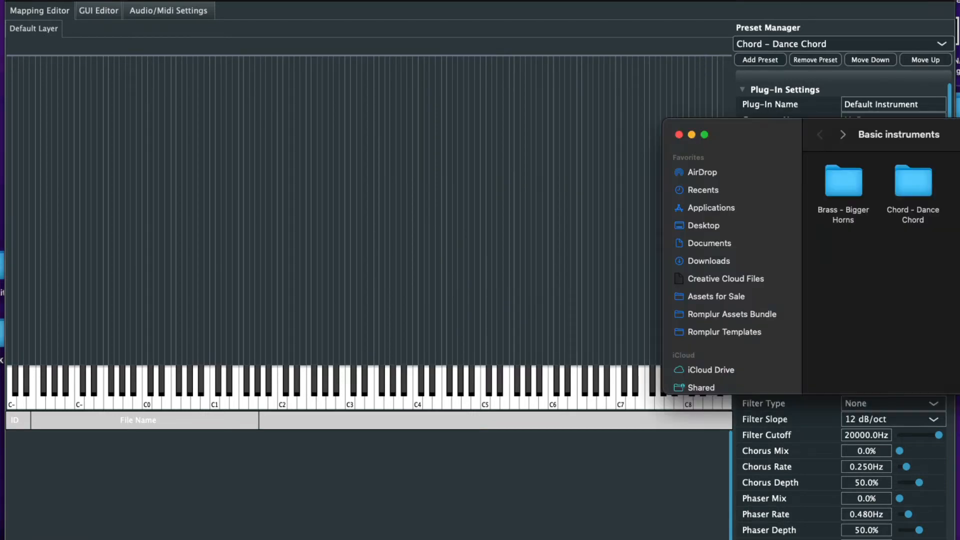
double_click(911, 189)
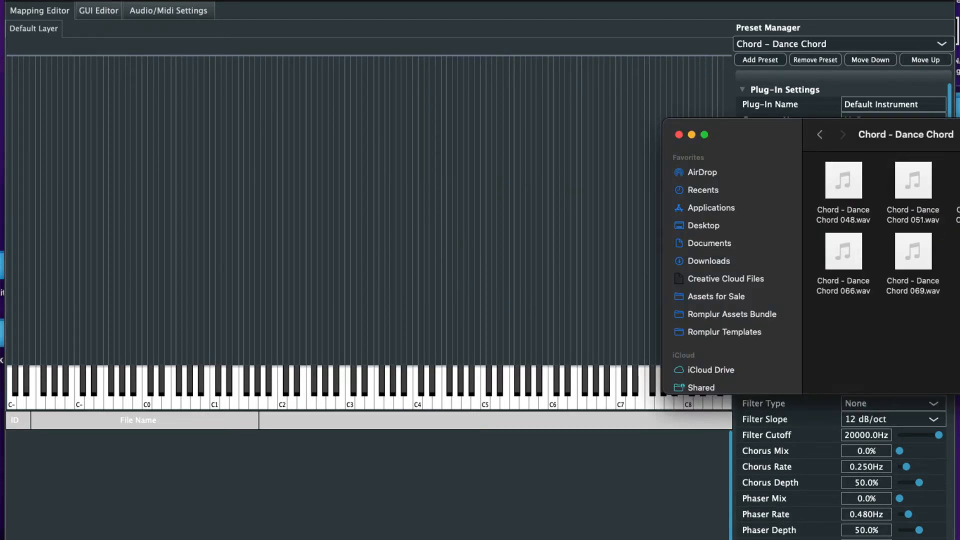
left_click_drag(826, 179, 262, 211)
left_click(476, 256)
left_click(476, 256)
left_click(476, 256)
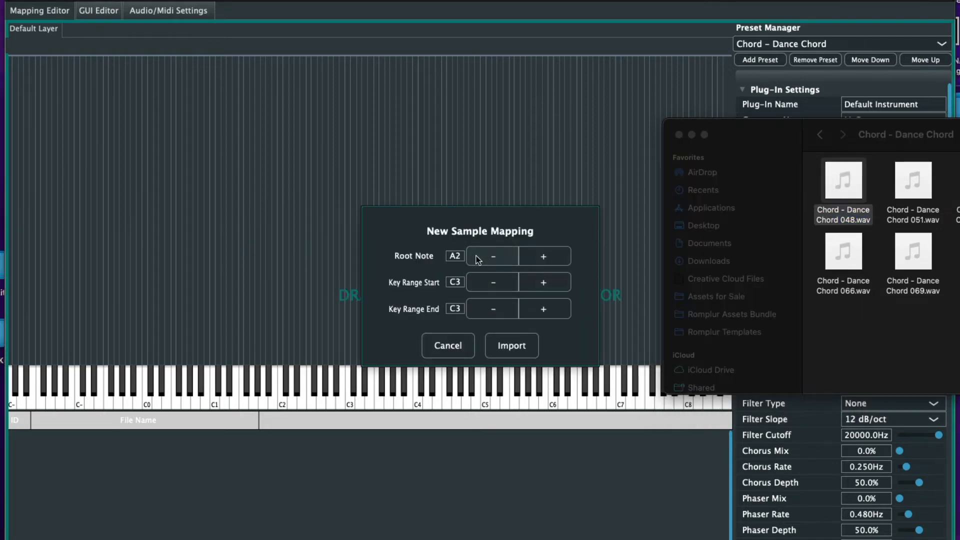
left_click(476, 256)
left_click(476, 256)
left_click(476, 256)
left_click(478, 257)
left_click(477, 258)
left_click(476, 256)
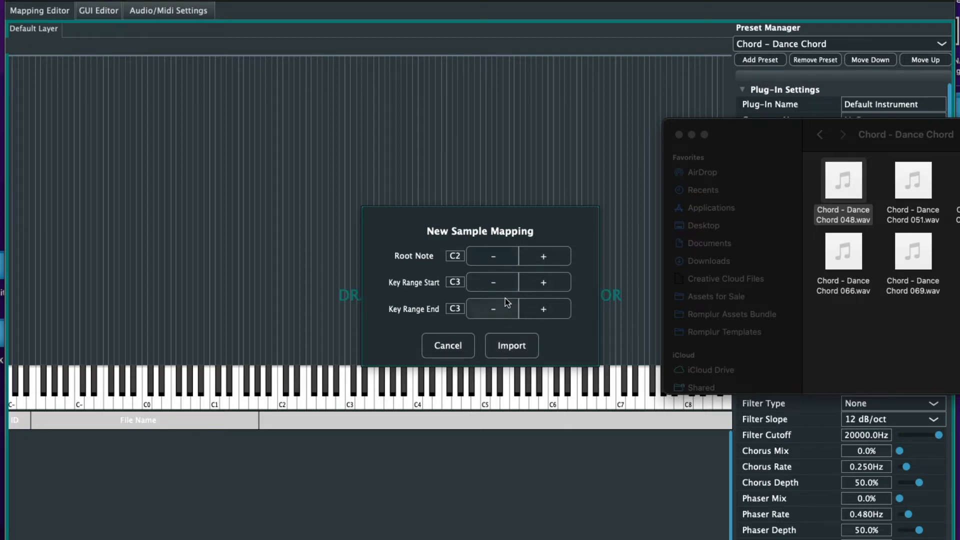
Lower the 048 key range start, import it, and narrow its zone to around C2
left_click(495, 284)
left_click(495, 284)
left_click(495, 284)
left_click(495, 284)
left_click(495, 284)
double_click(495, 284)
left_click(495, 284)
left_click(495, 284)
left_click(495, 284)
left_click(495, 284)
left_click(495, 284)
left_click(520, 345)
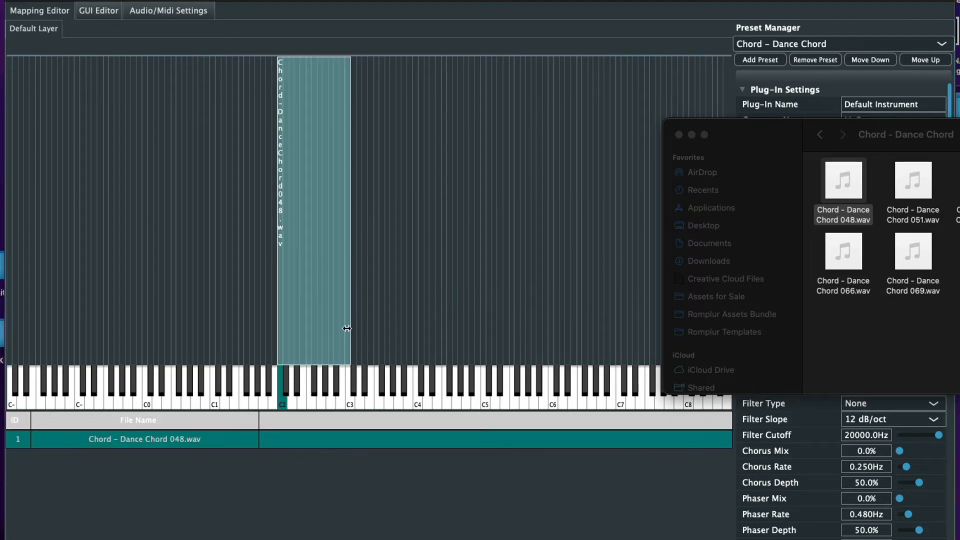
left_click_drag(346, 329, 295, 334)
Import the 051 chord sample rooted on D#2 and widen its zone down beside 048
left_click(958, 235)
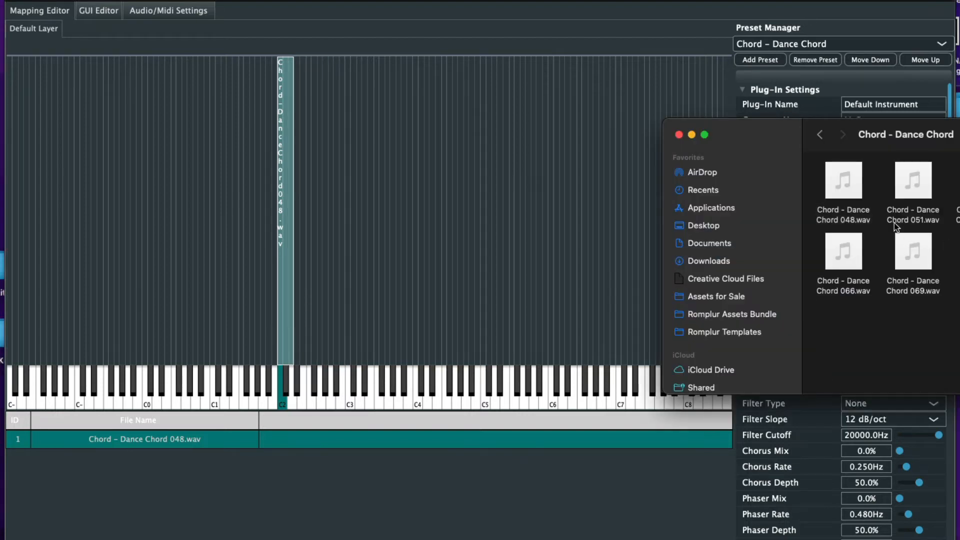
left_click_drag(913, 183, 354, 254)
left_click(533, 254)
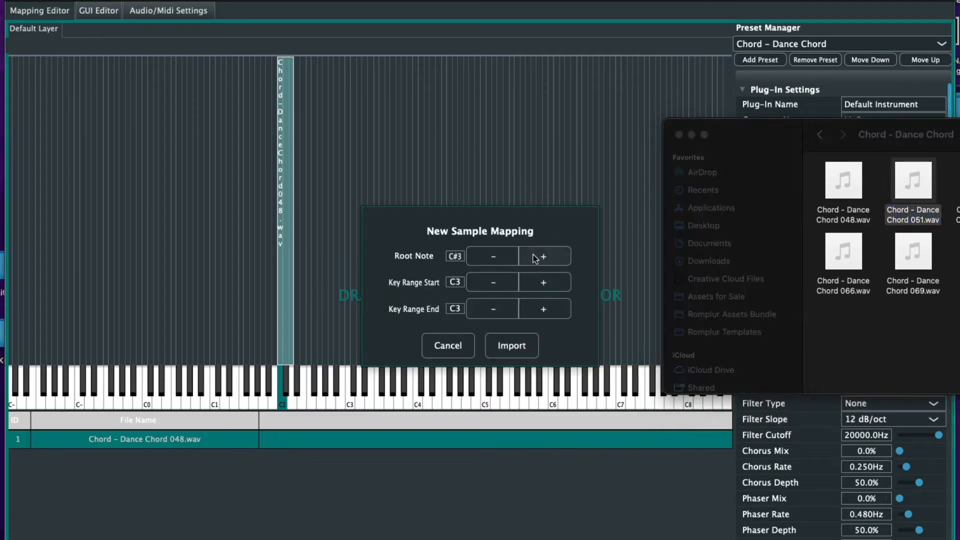
left_click(533, 254)
left_click(533, 254)
left_click(533, 254)
left_click(483, 256)
left_click(483, 256)
left_click(483, 256)
left_click(483, 256)
left_click(483, 256)
left_click(483, 256)
left_click(483, 256)
left_click(483, 256)
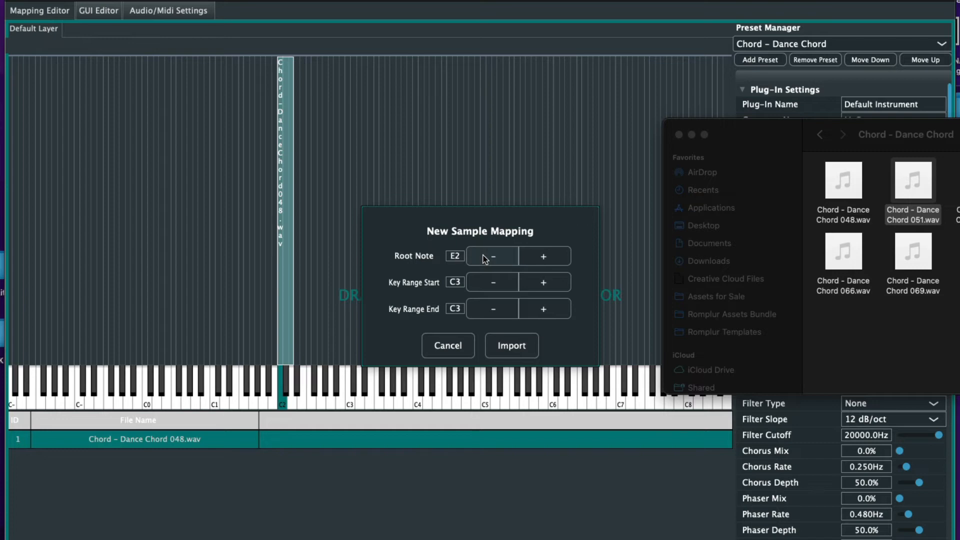
left_click(484, 257)
left_click(484, 257)
left_click(534, 256)
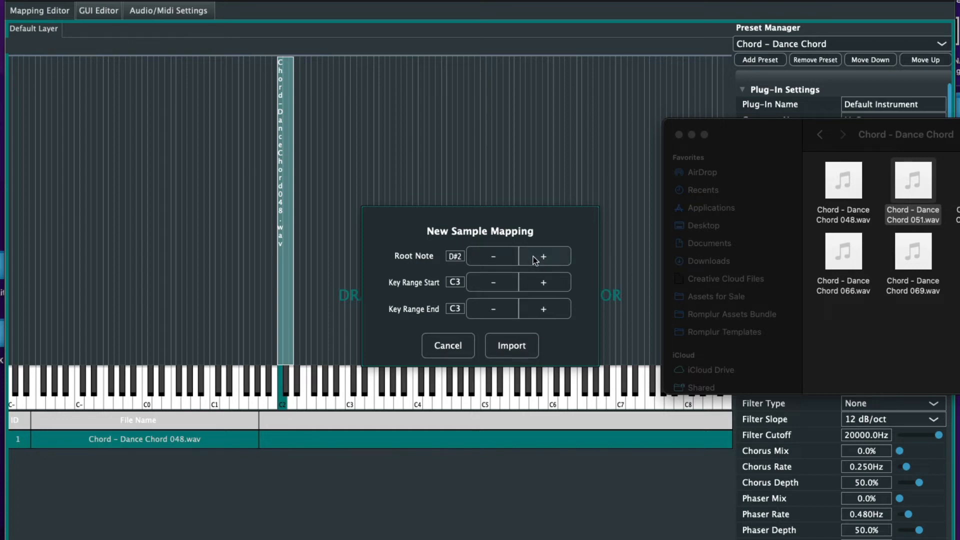
left_click(512, 345)
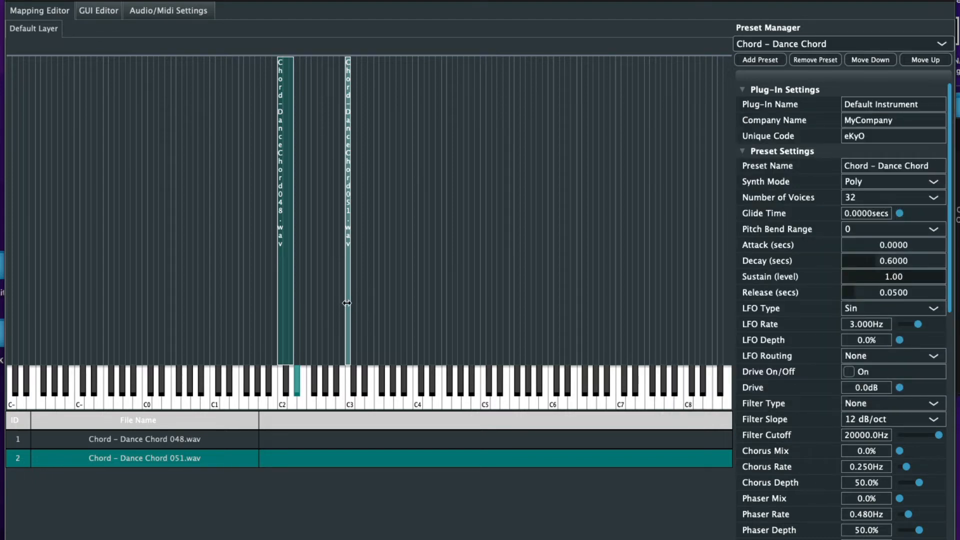
left_click_drag(345, 303, 306, 324)
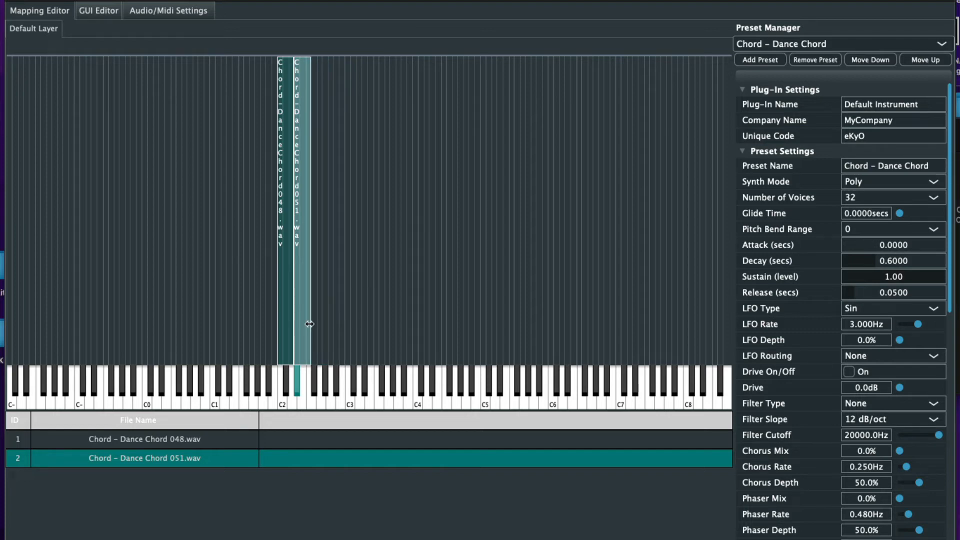
Import the 054 chord sample rooted on F#2 and widen its zone down beside 051
left_click(958, 290)
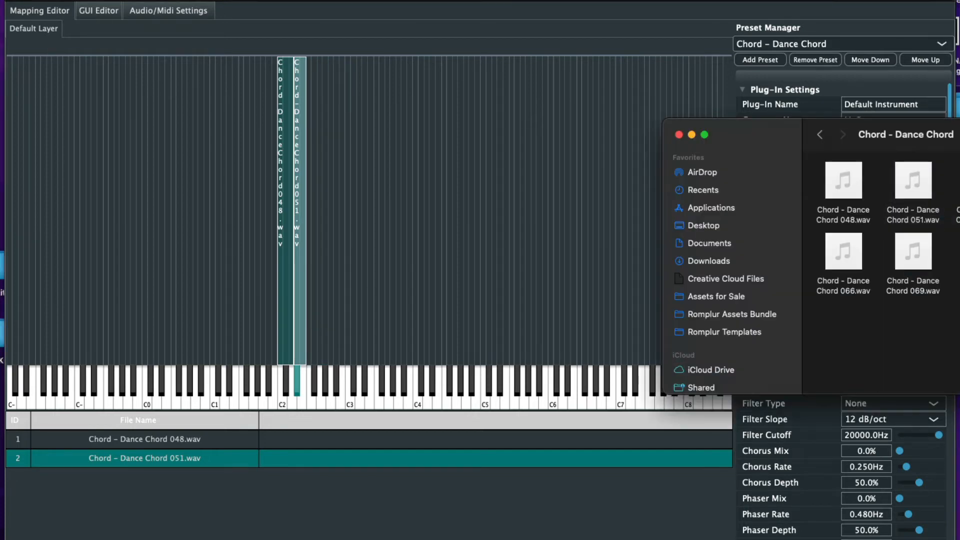
left_click_drag(957, 214, 500, 220)
left_click(548, 256)
left_click(548, 256)
left_click(548, 256)
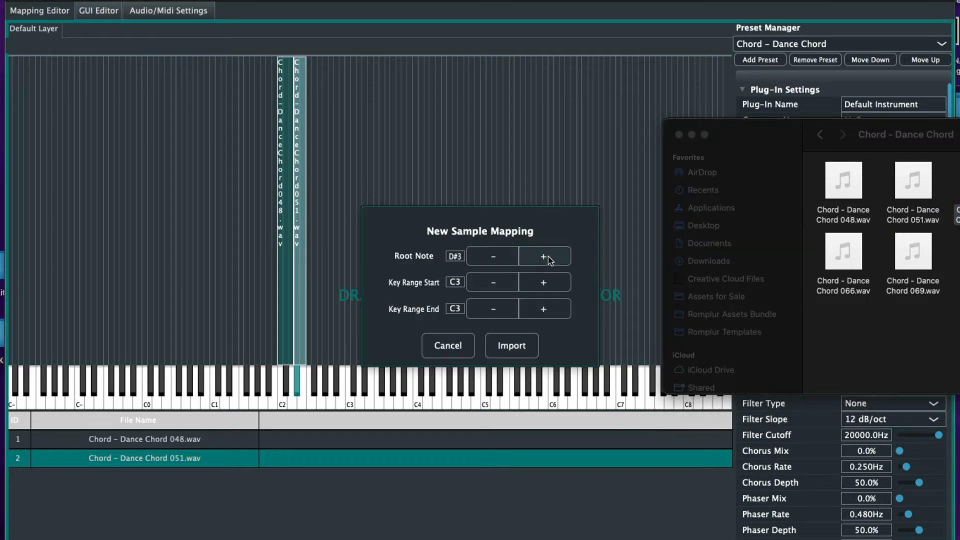
left_click(493, 256)
left_click(493, 256)
left_click(493, 256)
left_click(493, 256)
left_click(493, 256)
left_click(493, 256)
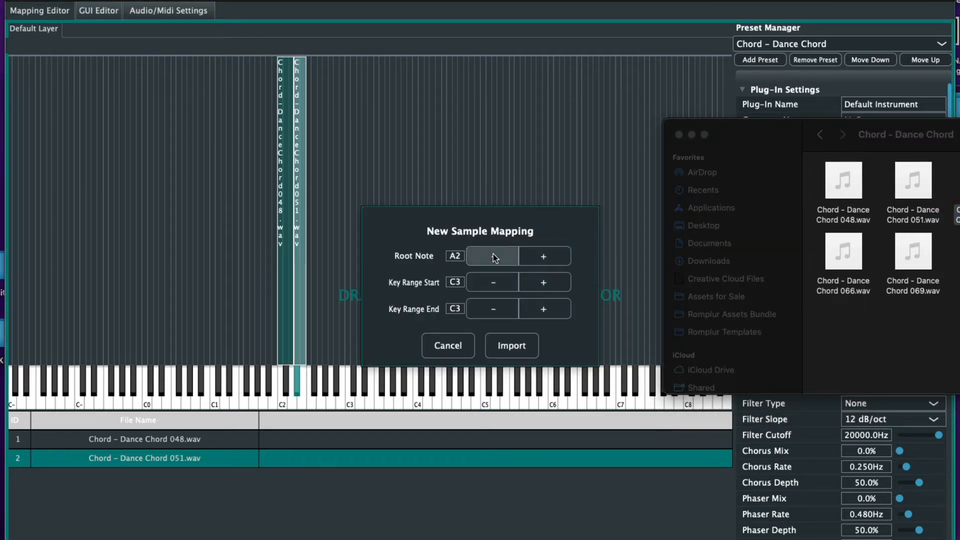
left_click(493, 256)
left_click(493, 256)
left_click(493, 256)
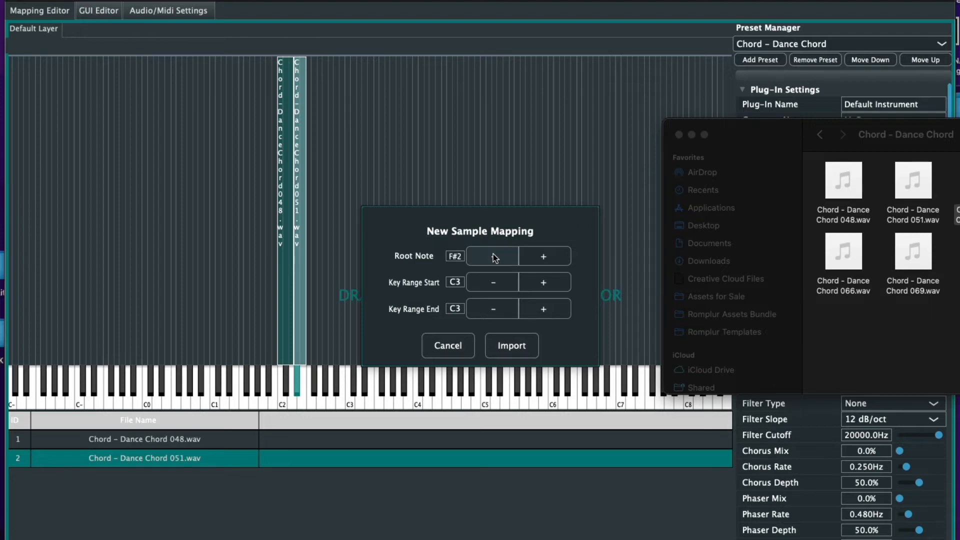
left_click(493, 256)
left_click(540, 257)
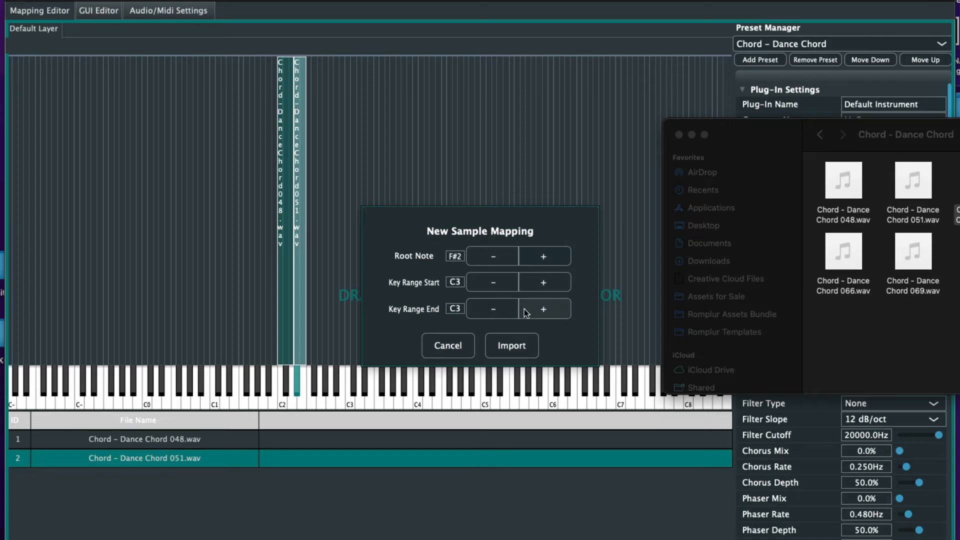
left_click(511, 344)
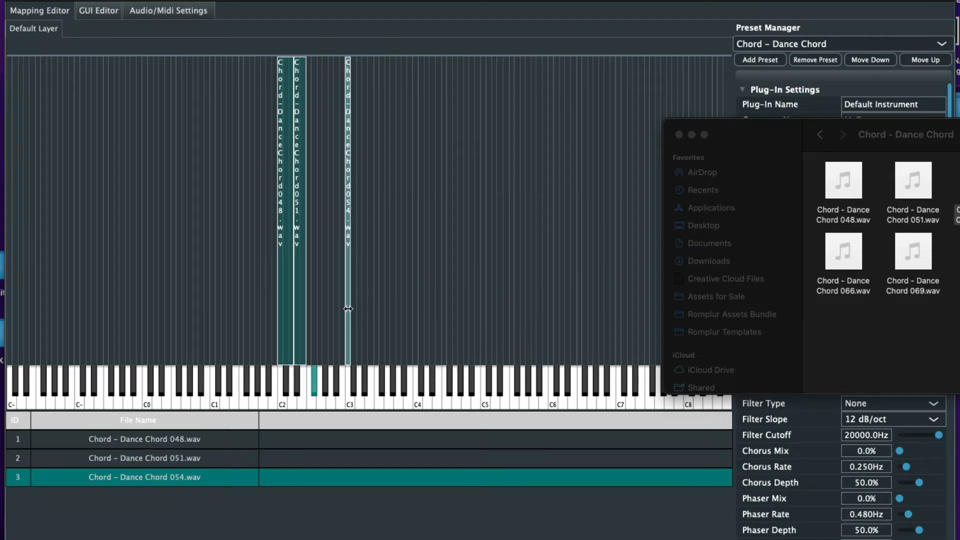
left_click_drag(345, 308, 326, 327)
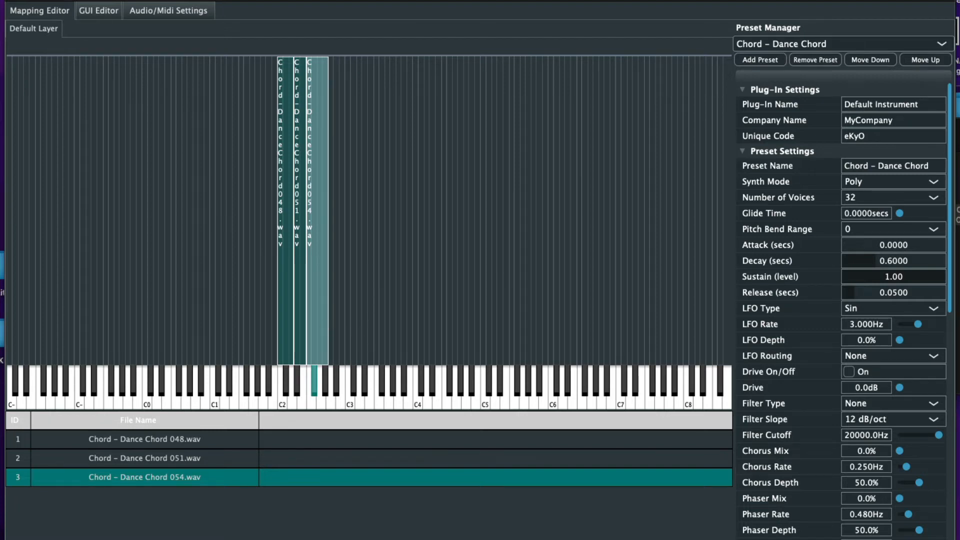
Import the 057 chord sample rooted on A2 and widen its zone toward lower keys
left_click_drag(957, 215, 471, 271)
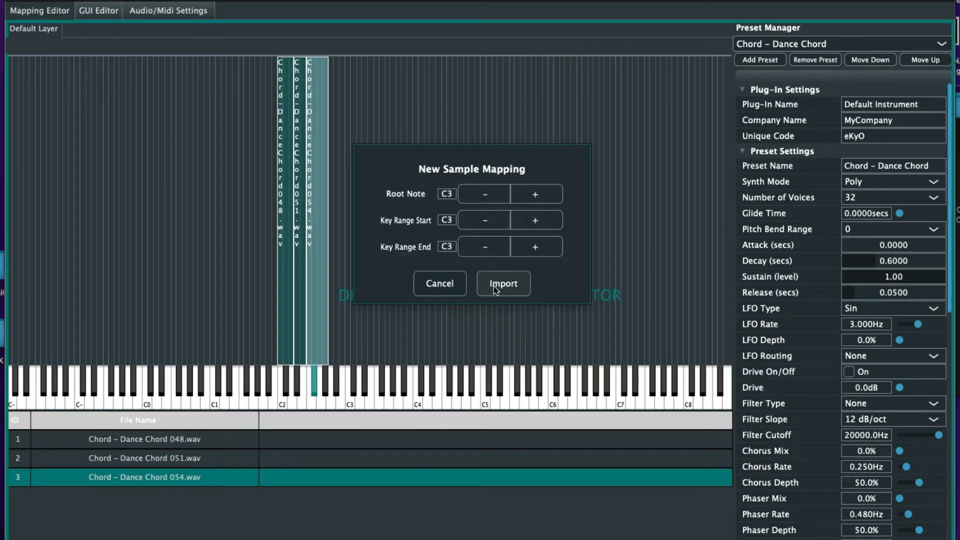
left_click(482, 198)
left_click(482, 197)
left_click(482, 198)
left_click(481, 199)
left_click(481, 199)
left_click(481, 199)
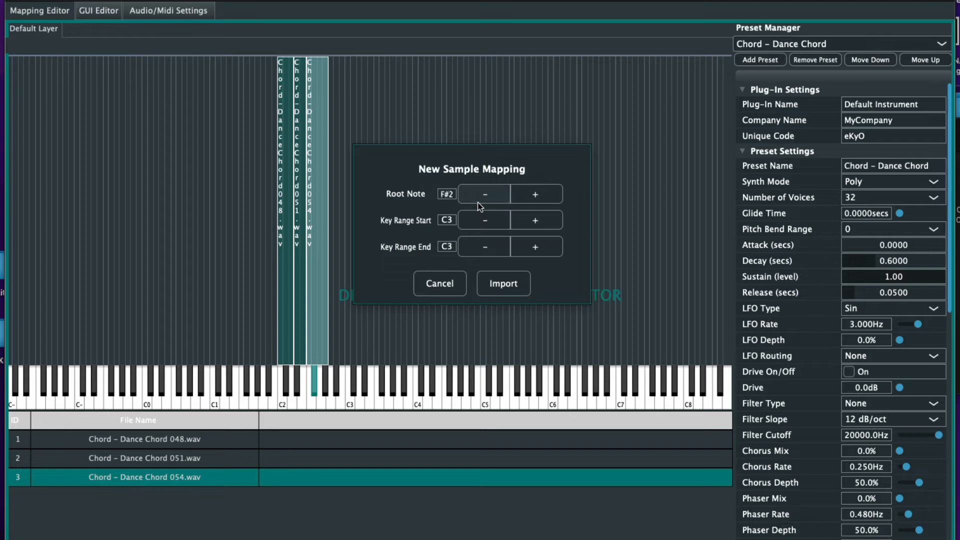
left_click(480, 205)
left_click(480, 205)
left_click(480, 205)
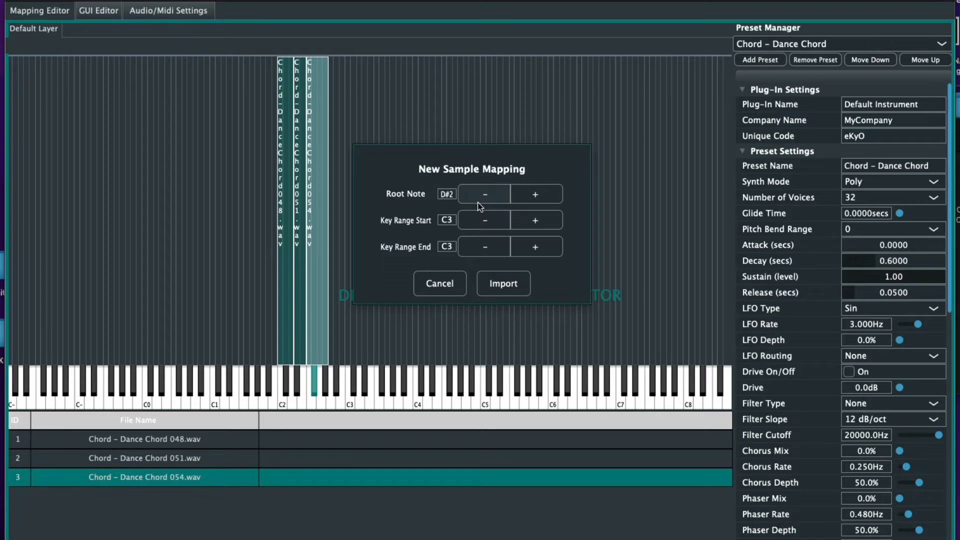
left_click(516, 200)
left_click(517, 200)
left_click(517, 200)
left_click(519, 200)
left_click(520, 200)
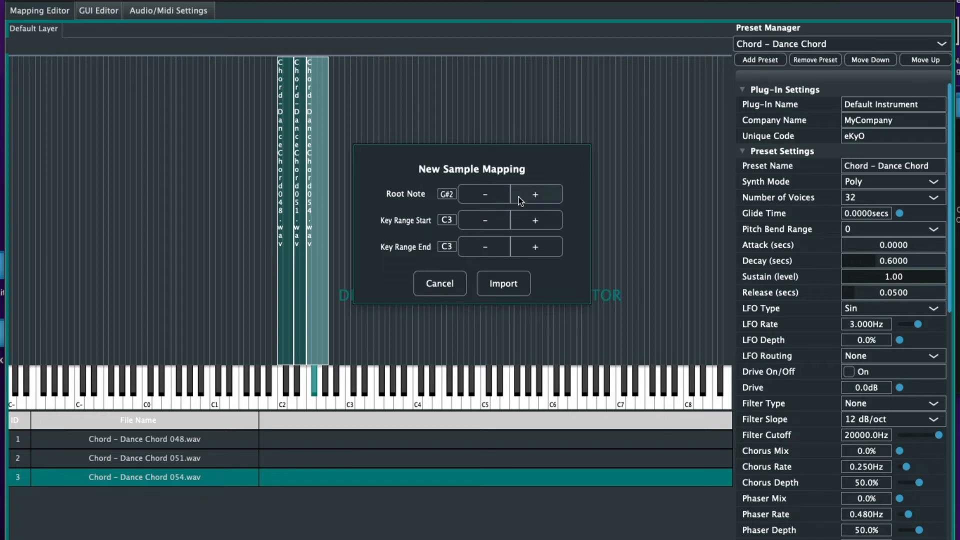
left_click(520, 200)
left_click(503, 282)
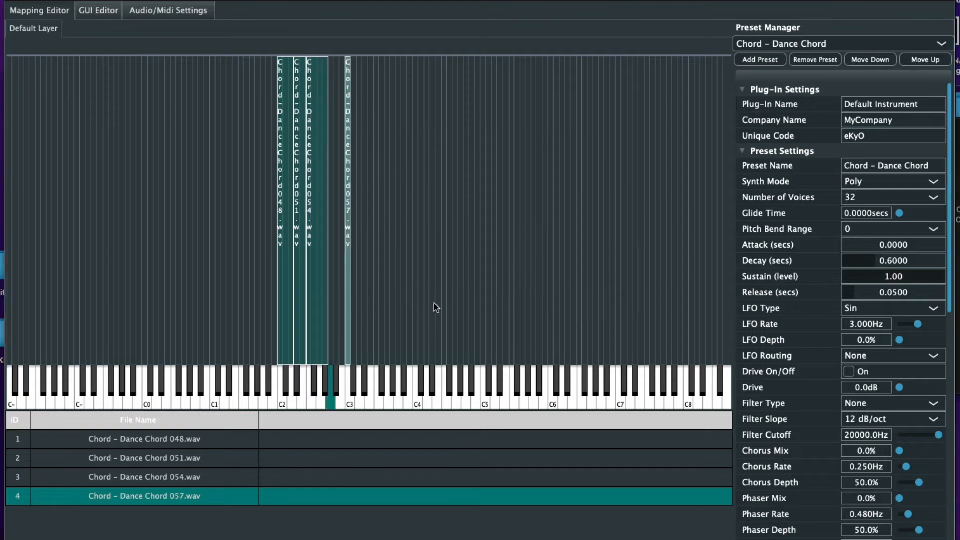
mouse_move(346, 322)
left_mouse_down()
mouse_move(329, 325)
mouse_move(344, 331)
left_mouse_up()
Import the 060 chord sample as a new zone and widen it one key higher
left_click(958, 308)
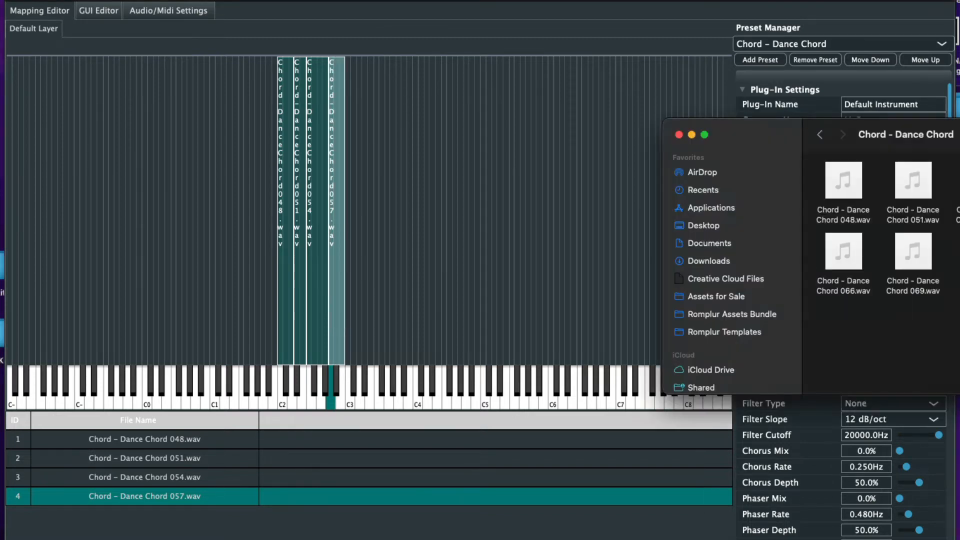
left_click_drag(843, 250, 508, 260)
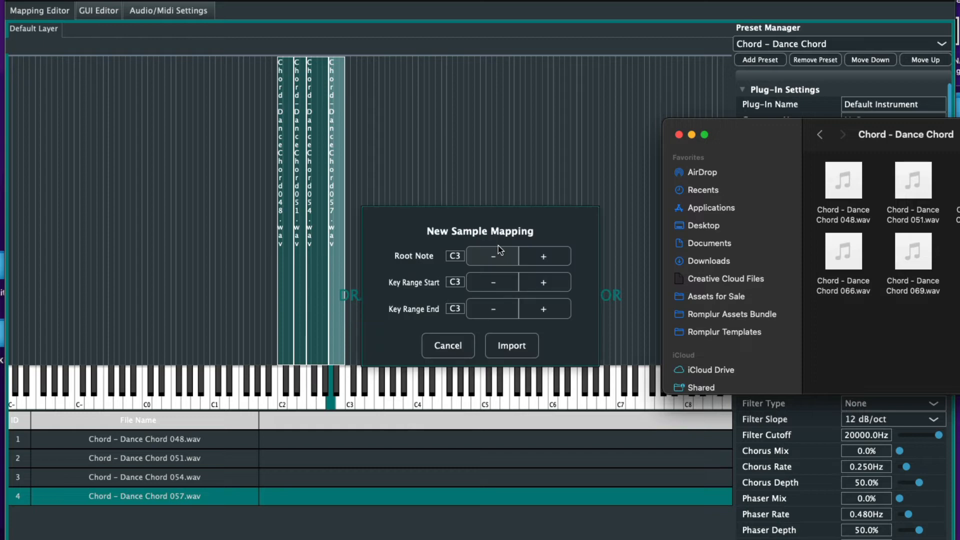
left_click(511, 345)
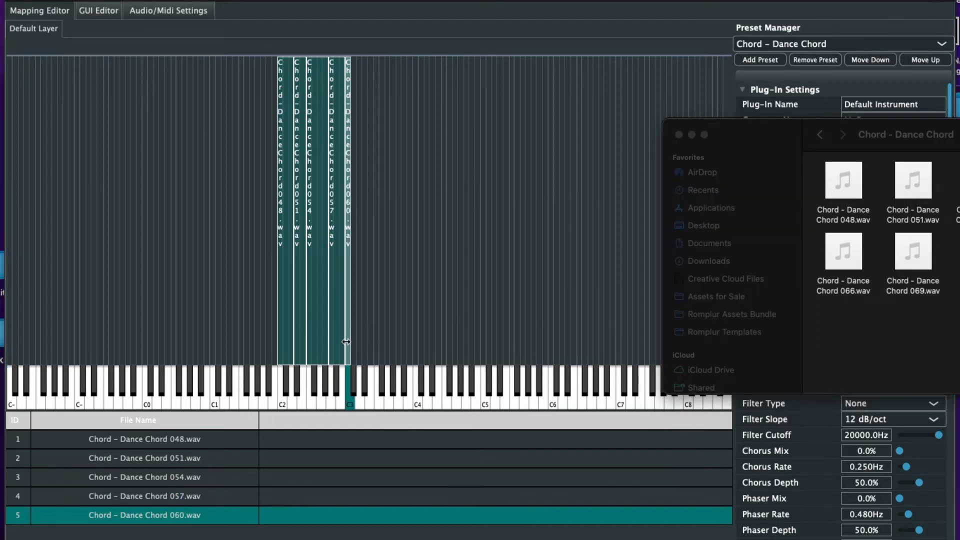
left_click(348, 330)
left_click_drag(348, 330, 362, 333)
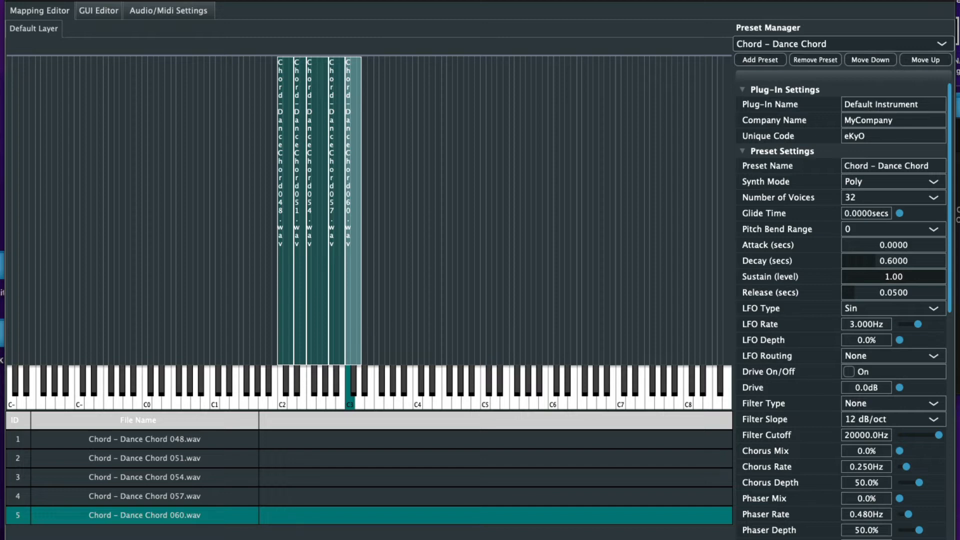
Import the 063 chord sample with root note and key range both on D#3
left_click_drag(2, 247, 494, 247)
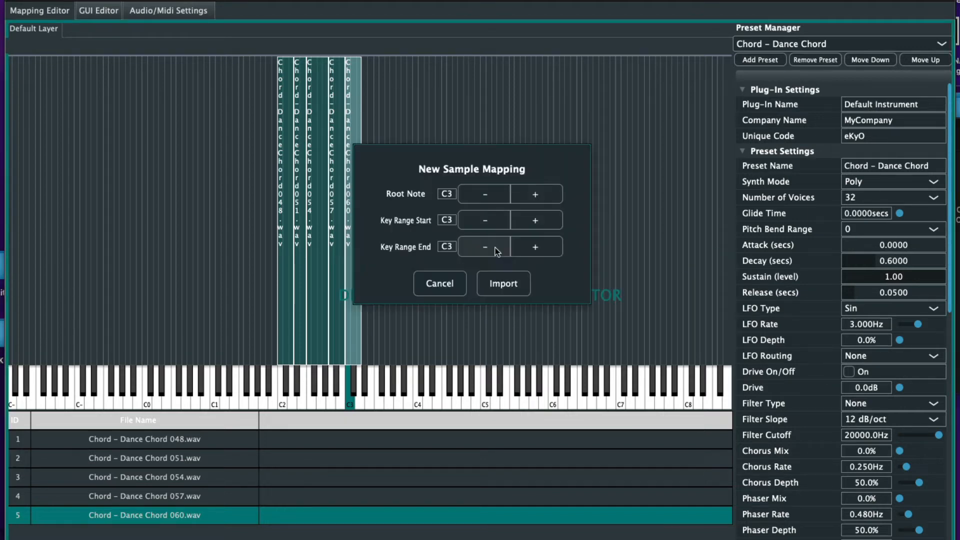
left_click(533, 196)
left_click(532, 198)
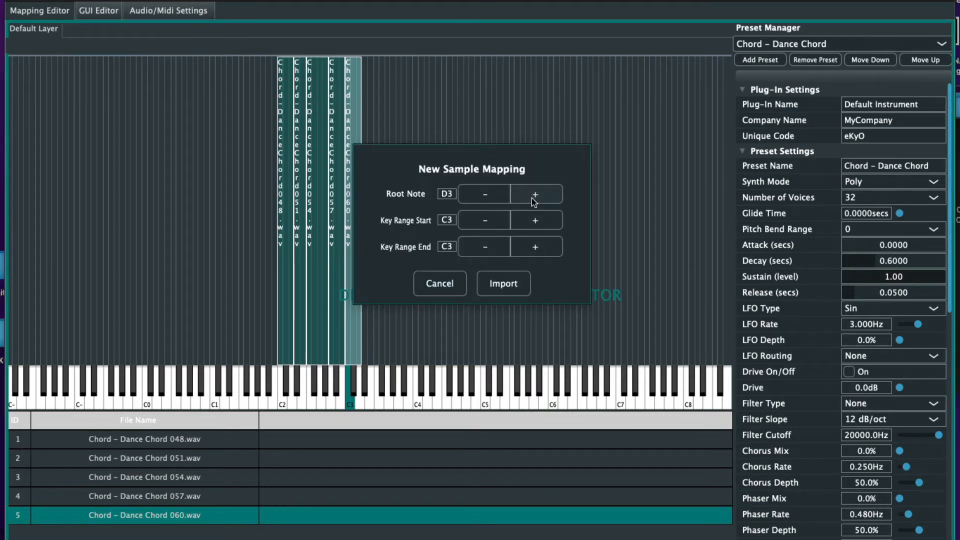
left_click(484, 194)
left_click(533, 195)
left_click(532, 196)
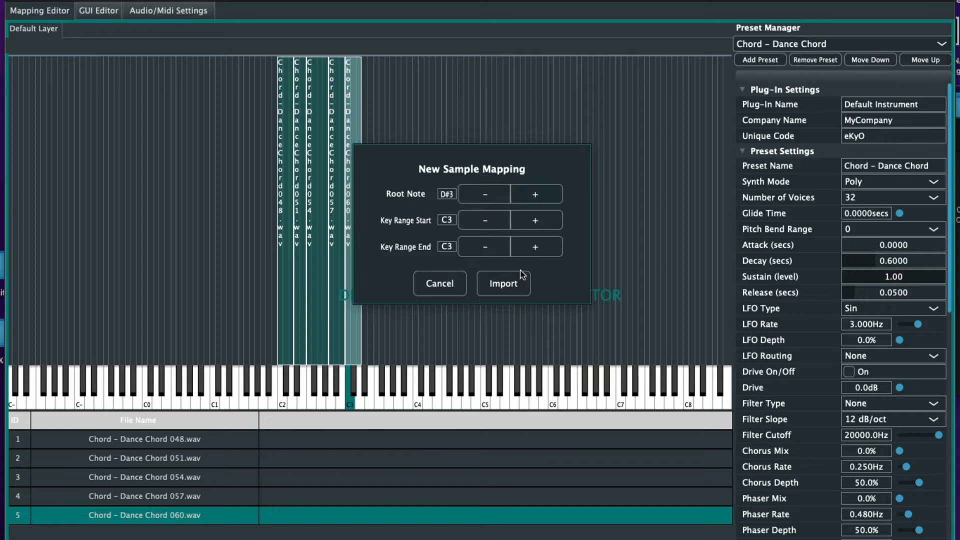
left_click(542, 222)
left_click(543, 223)
left_click(542, 222)
left_click(503, 283)
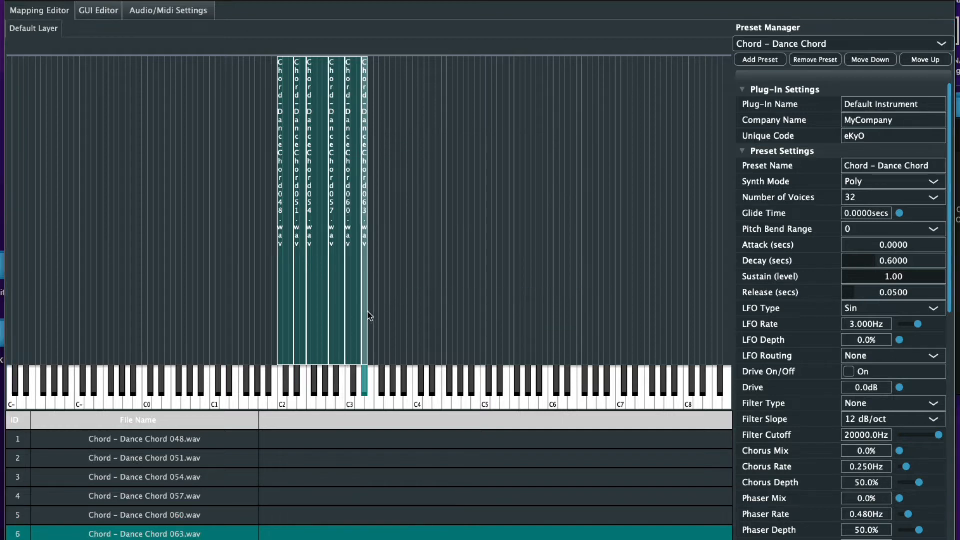
Widen the 063 zone, then import 066 rooted and ranged on F#3, extending it to meet 063
left_click_drag(367, 311, 374, 311)
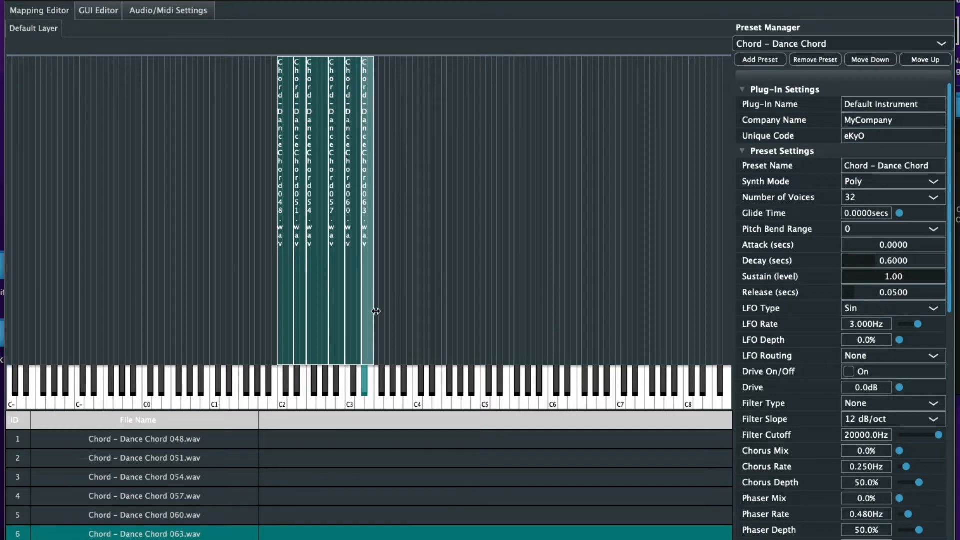
key("super+Tab")
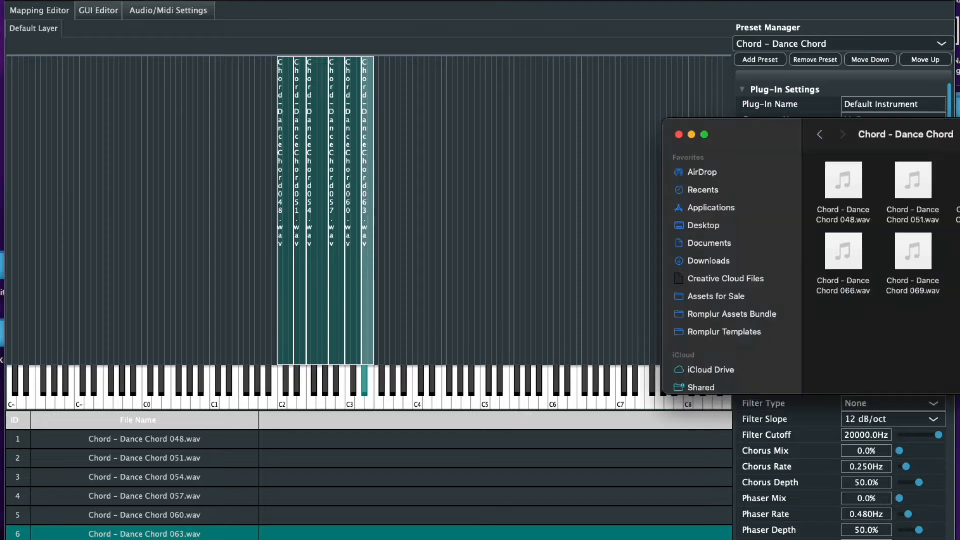
left_click_drag(853, 236, 497, 270)
left_click(545, 256)
left_click(545, 256)
left_click(545, 256)
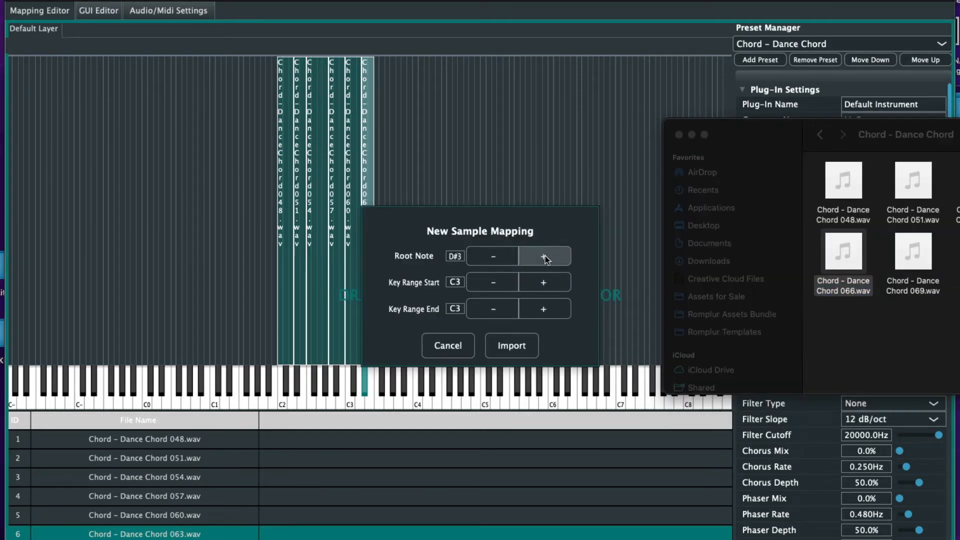
left_click(545, 256)
left_click(545, 256)
left_click(545, 256)
left_click(543, 283)
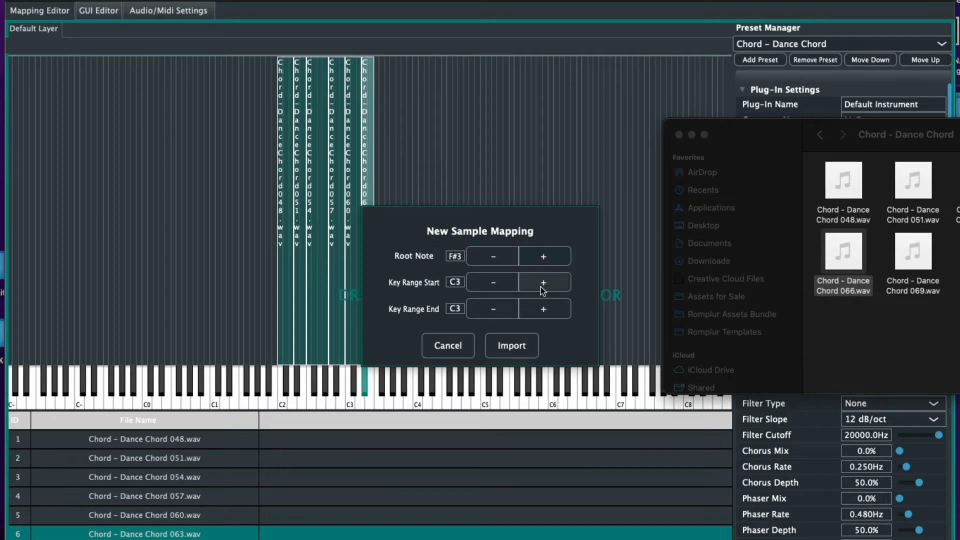
left_click(543, 284)
left_click(543, 283)
left_click(543, 283)
left_click(543, 286)
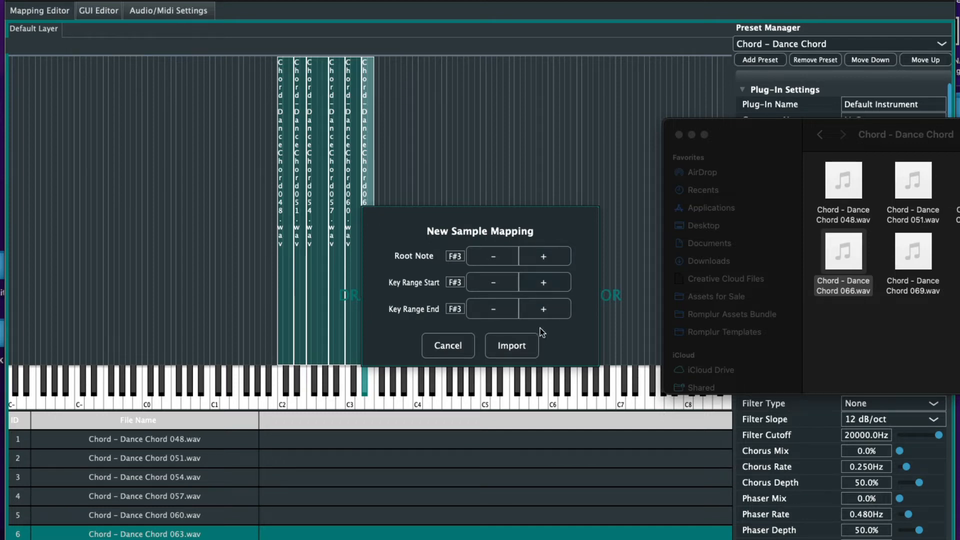
left_click(525, 341)
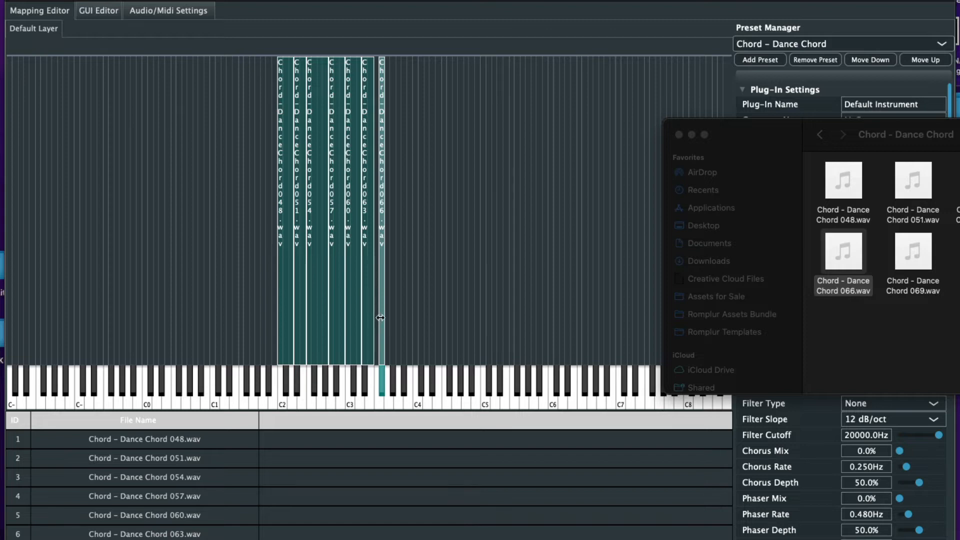
left_click_drag(380, 319, 396, 316)
Import the 069 chord sample with root note A3 and its key range set around A3
key("super+Tab")
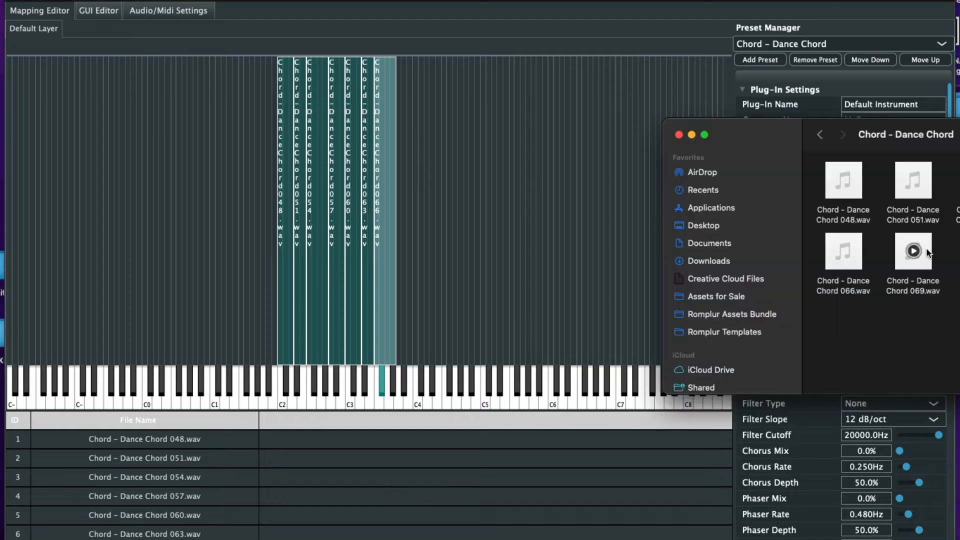
left_click_drag(913, 250, 526, 217)
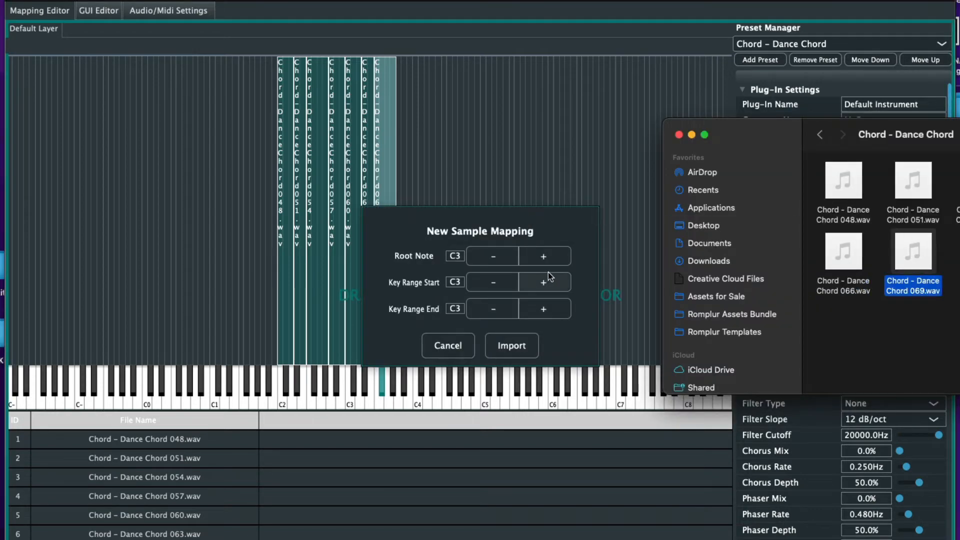
left_click(543, 257)
left_click(544, 257)
left_click(544, 257)
left_click(544, 257)
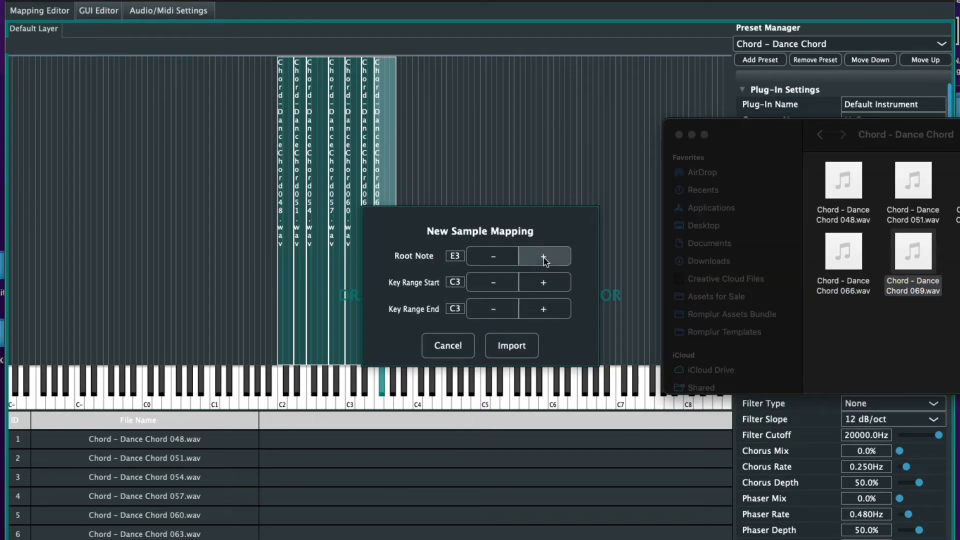
left_click(544, 257)
left_click(544, 257)
left_click(544, 257)
left_click(544, 257)
left_click(544, 257)
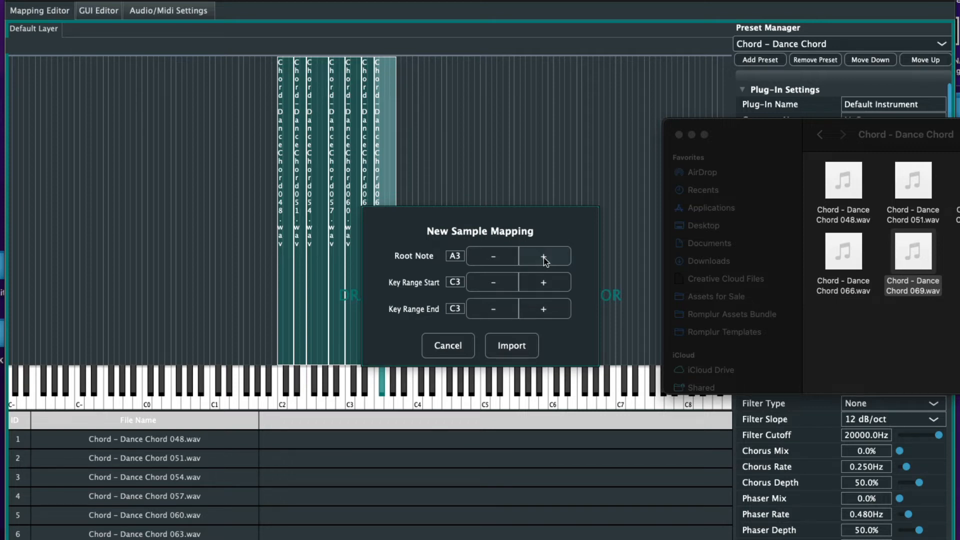
left_click(543, 284)
left_click(543, 284)
left_click(543, 284)
left_click(543, 284)
left_click(543, 284)
left_click(543, 284)
left_click(543, 284)
left_click(543, 284)
left_click(543, 284)
left_click(543, 284)
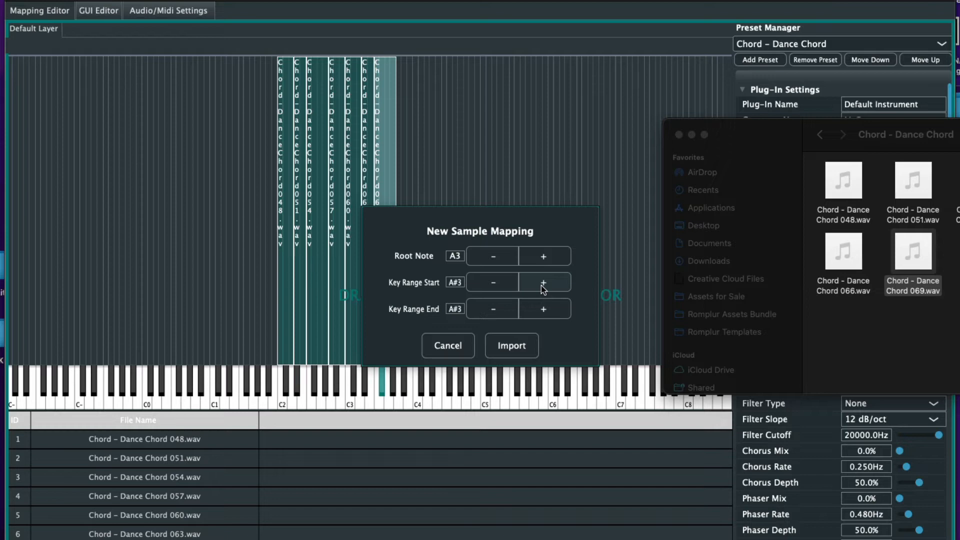
left_click(494, 282)
left_click(513, 344)
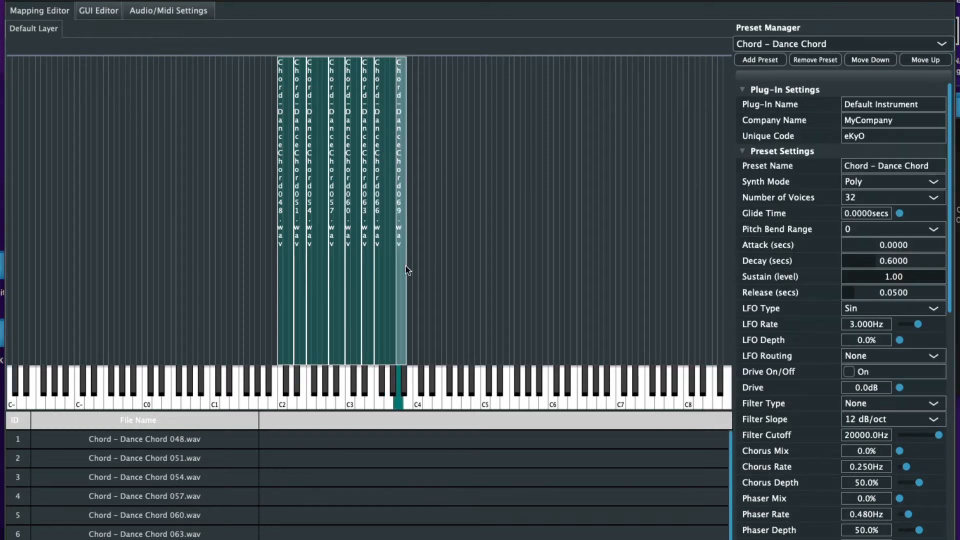
Drag the 069 zone up toward C8, trim its lower edge, and extend the 048 zone down to C0
left_click_drag(406, 266, 749, 314)
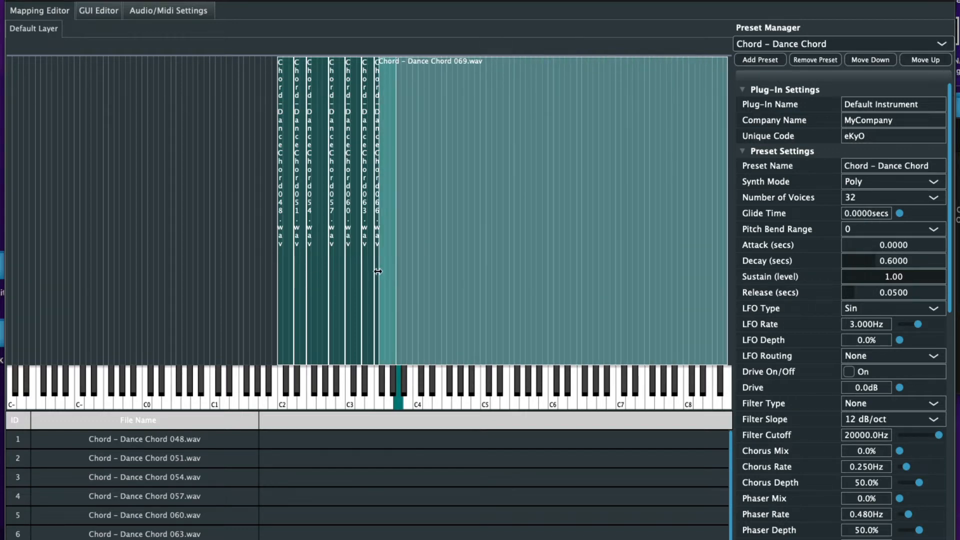
left_click_drag(379, 269, 404, 276)
left_click(284, 267)
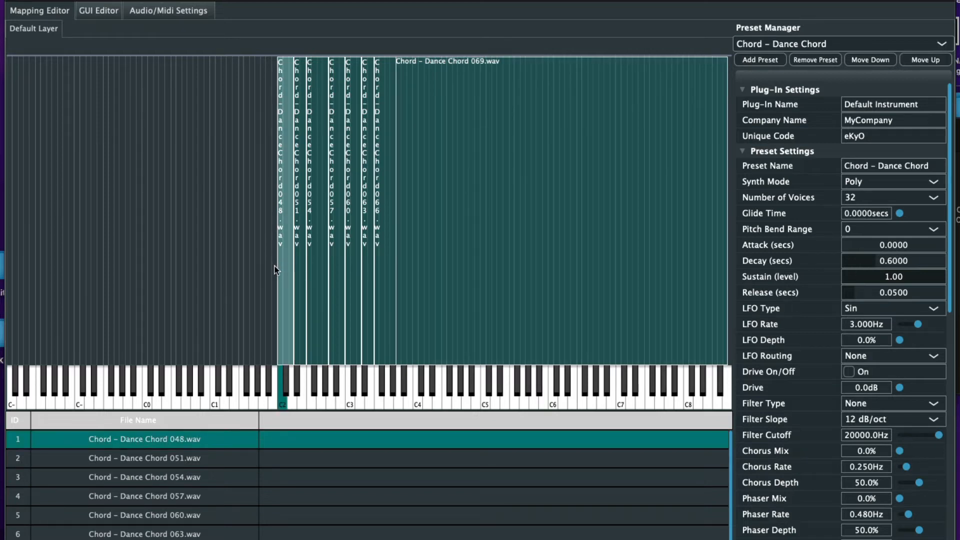
left_click_drag(277, 263, 148, 254)
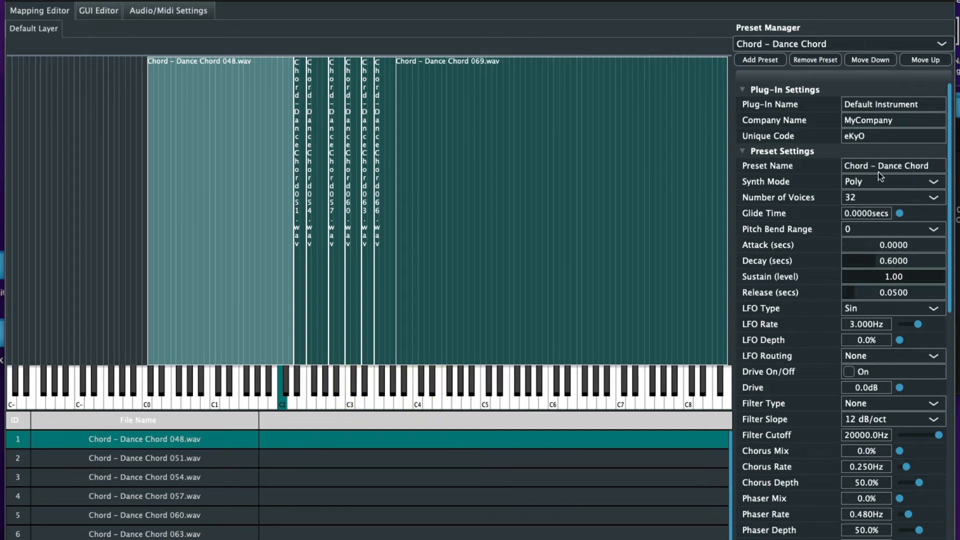
Open the Add Preset prompt in the Preset Manager, showing the default name New Preset
left_click(764, 59)
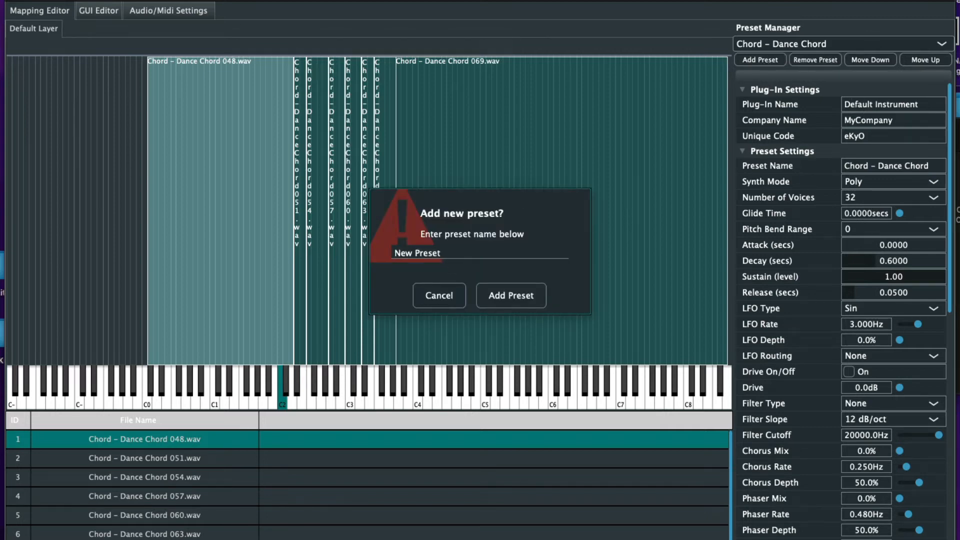
Go back to Basic instruments and open the Mallet - Xylophone sample folder
left_click(958, 215)
left_click(820, 135)
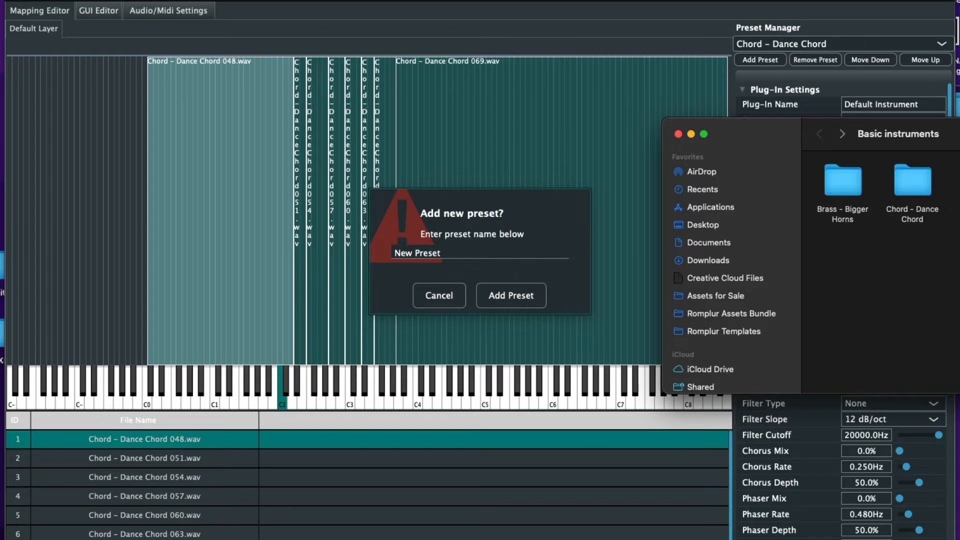
double_click(957, 186)
Name the new preset 'Mallet - Xylophone' and create it
left_click(451, 253)
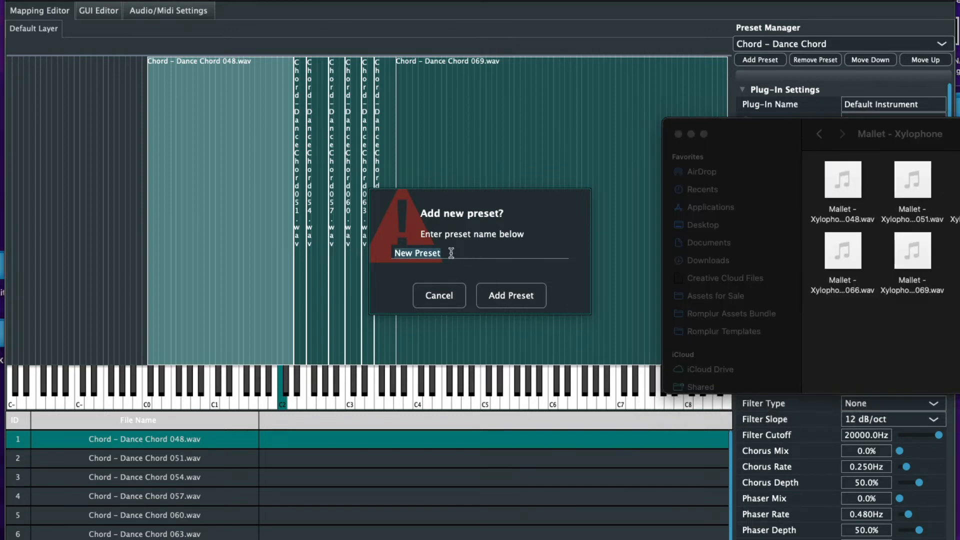
key("BackSpace")
type("Mallet - Xylophone")
left_click(520, 296)
left_click(958, 260)
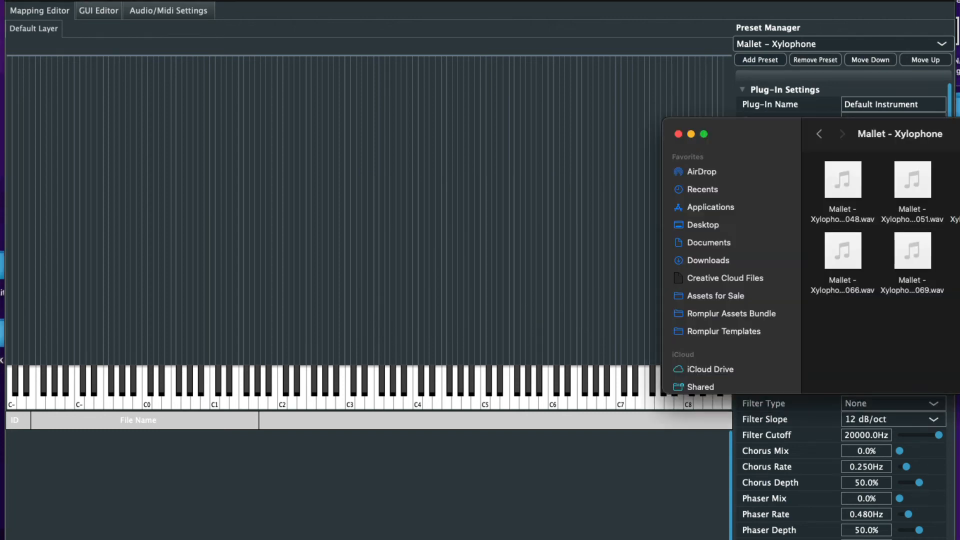
Drag the xylophone wav files into the mapping editor and import them spanning C2 to A3
left_click_drag(816, 157, 959, 315)
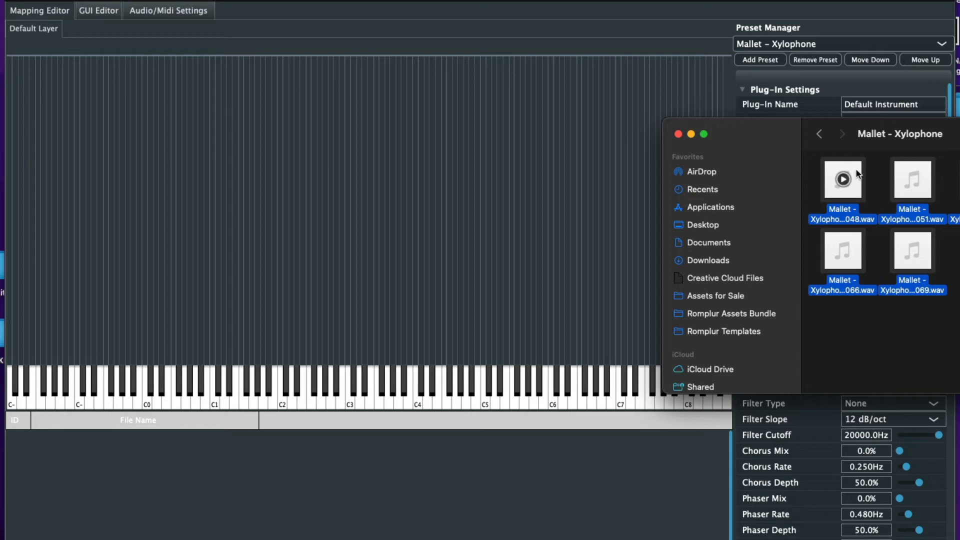
left_click_drag(861, 179, 340, 193)
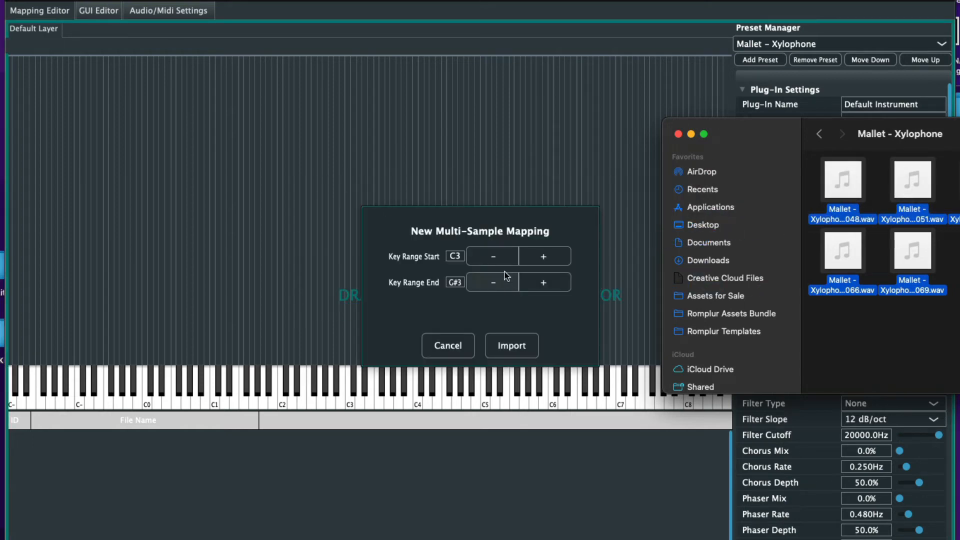
left_click(494, 257)
left_click(494, 257)
left_click(494, 257)
left_click(494, 257)
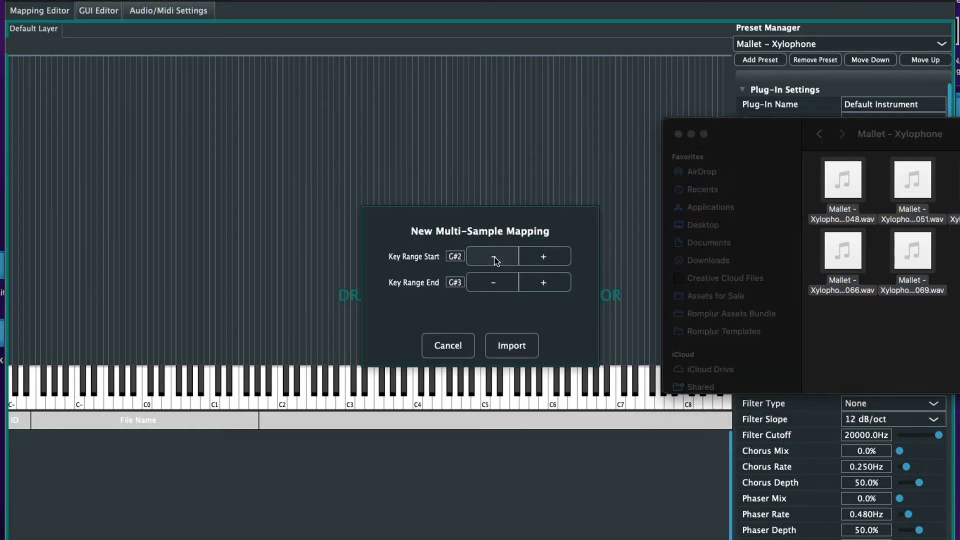
left_click(494, 257)
left_click(494, 257)
left_click(494, 257)
left_click(494, 257)
left_click(494, 257)
left_click(494, 257)
left_click(494, 257)
left_click(494, 257)
left_click(494, 257)
left_click(558, 259)
left_click(545, 284)
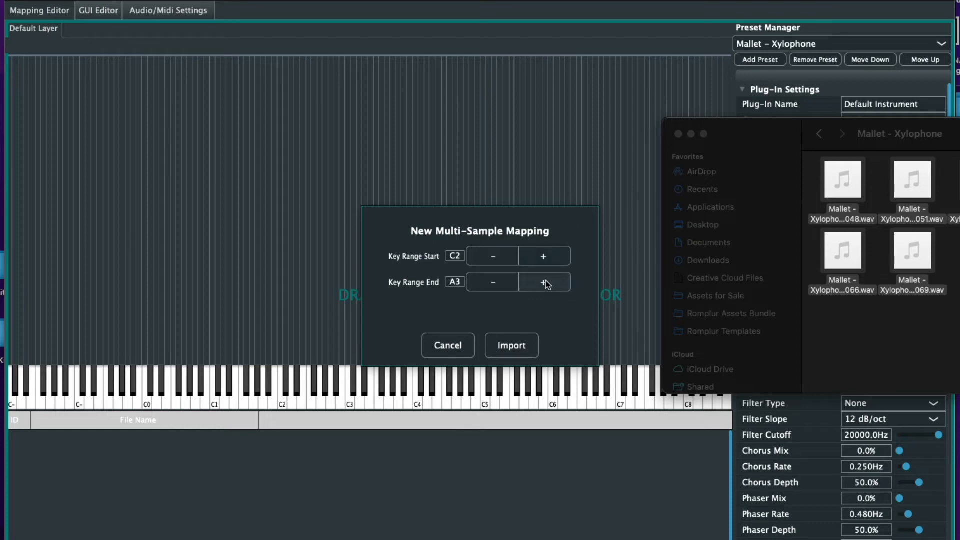
left_click(523, 349)
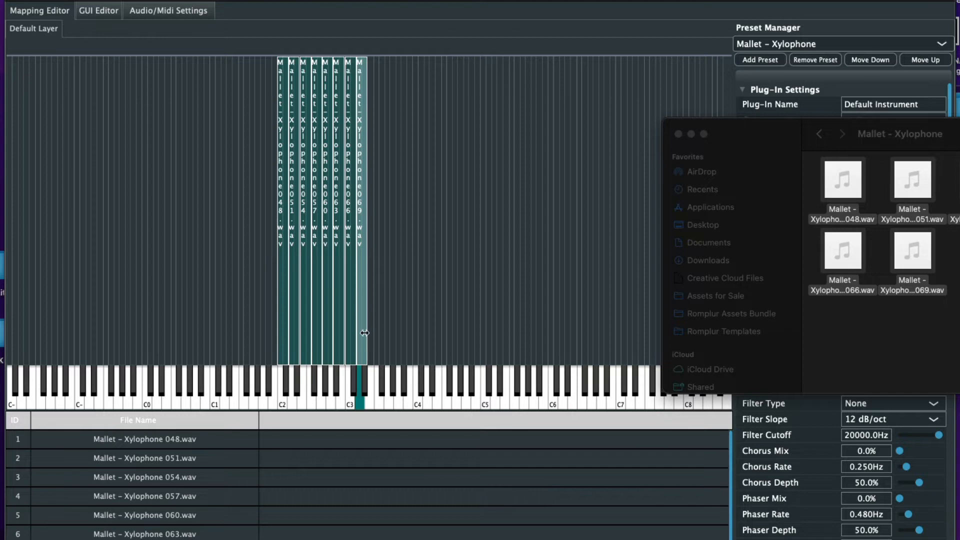
Move the 069, 066, 063, 060 and 057 zones up the keyboard
left_click_drag(360, 328, 450, 332)
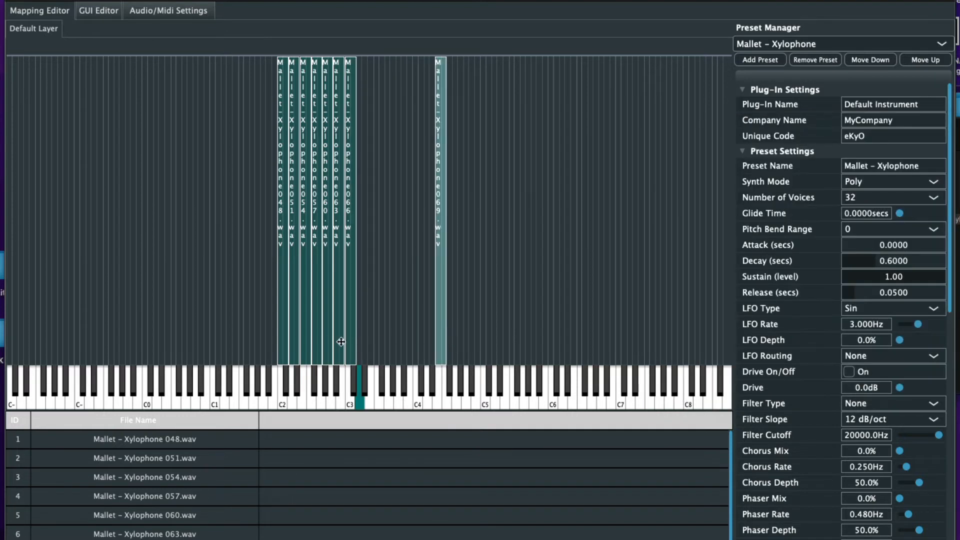
left_click_drag(350, 329, 410, 333)
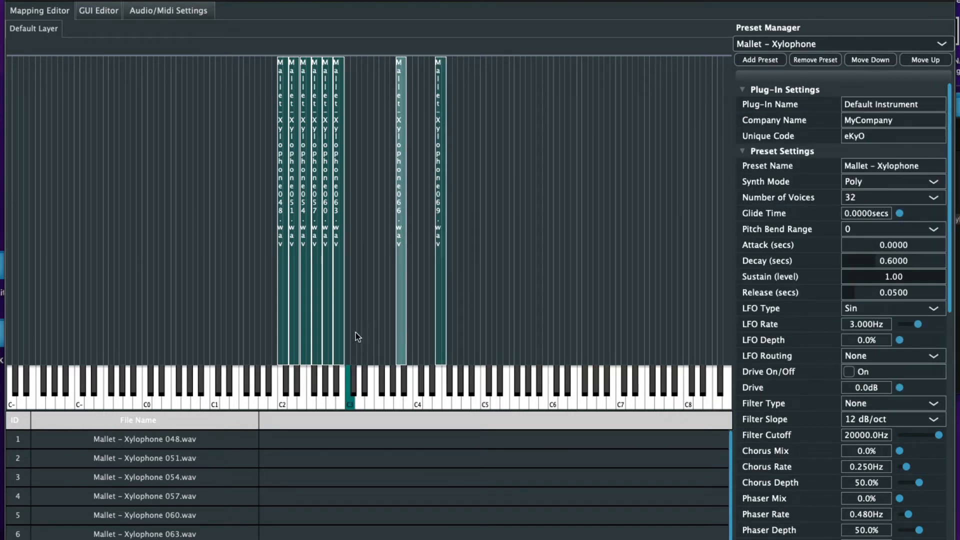
left_click_drag(339, 337, 375, 342)
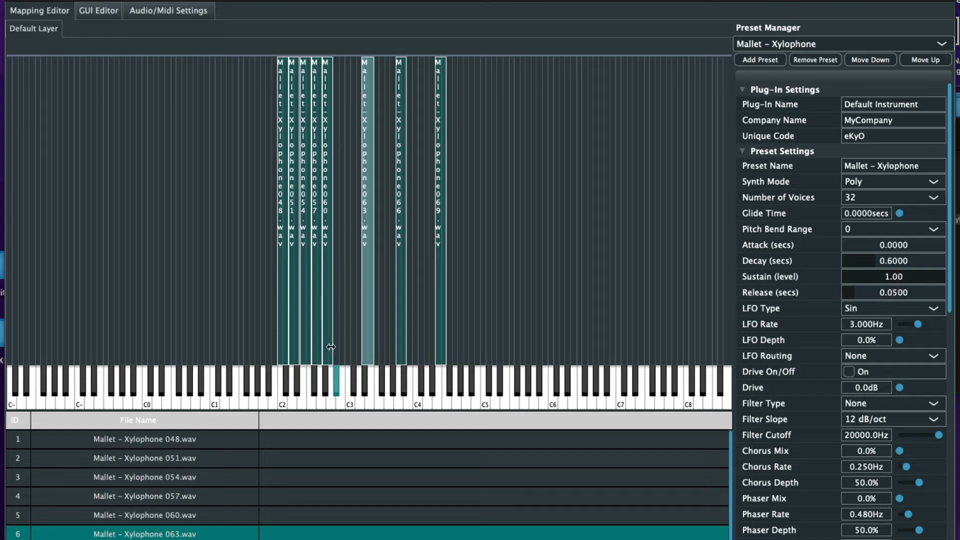
left_click_drag(346, 346, 319, 345)
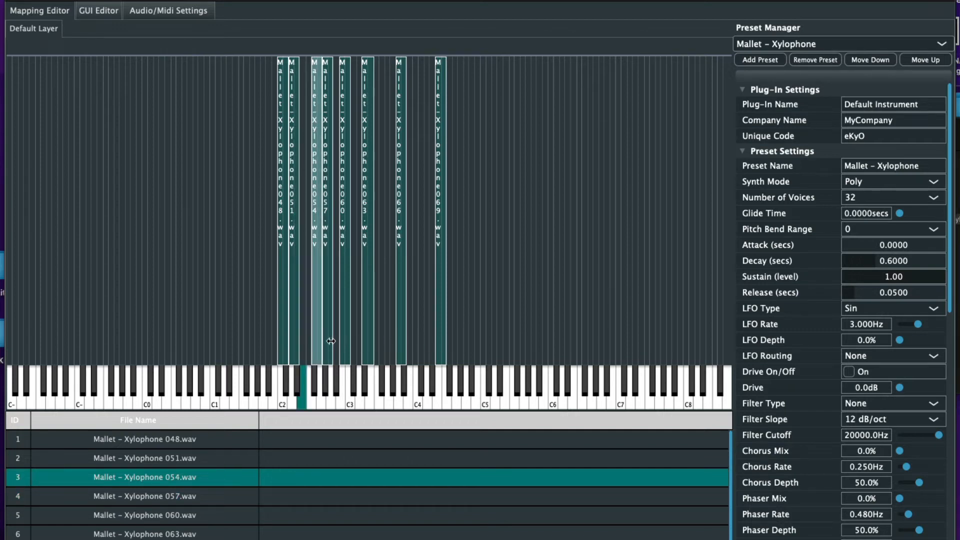
left_click_drag(327, 341, 306, 343)
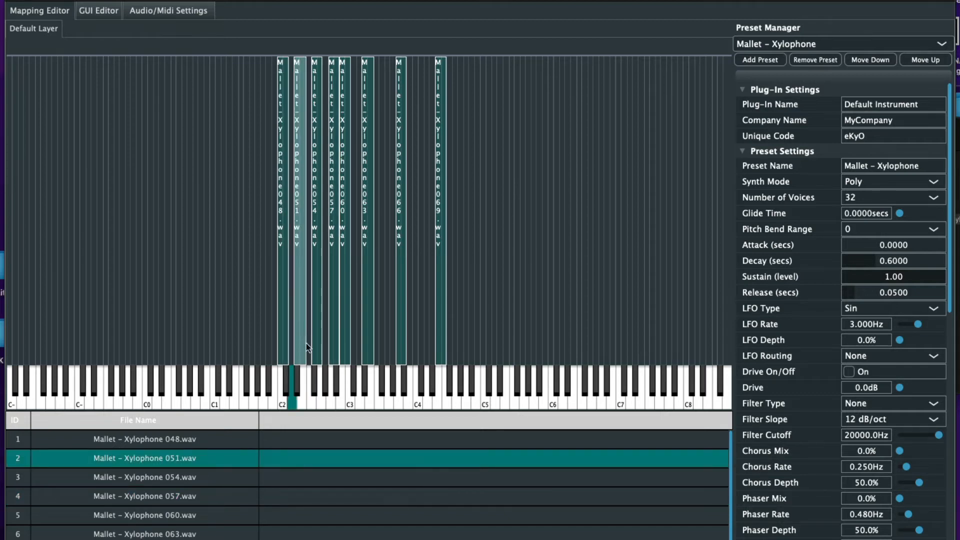
Position the 051 and 054 zones, set root keys D#2 and F#2, and extend their lower edges
left_click(282, 319)
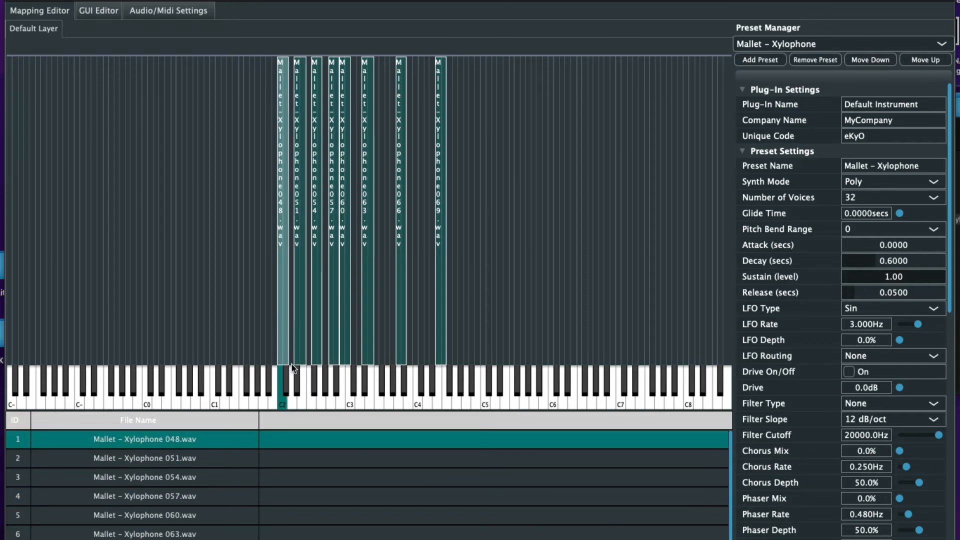
left_click_drag(303, 346, 301, 344)
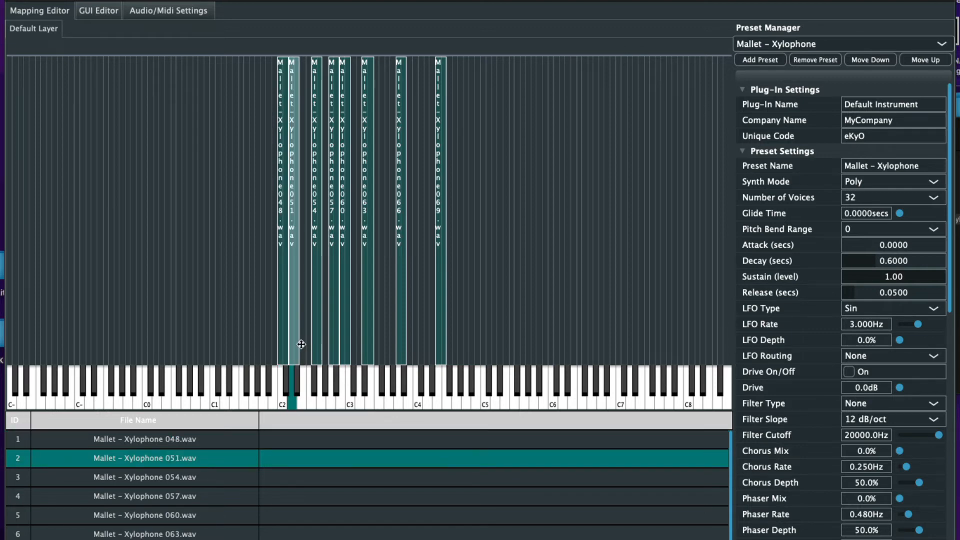
left_click_drag(302, 343, 307, 344)
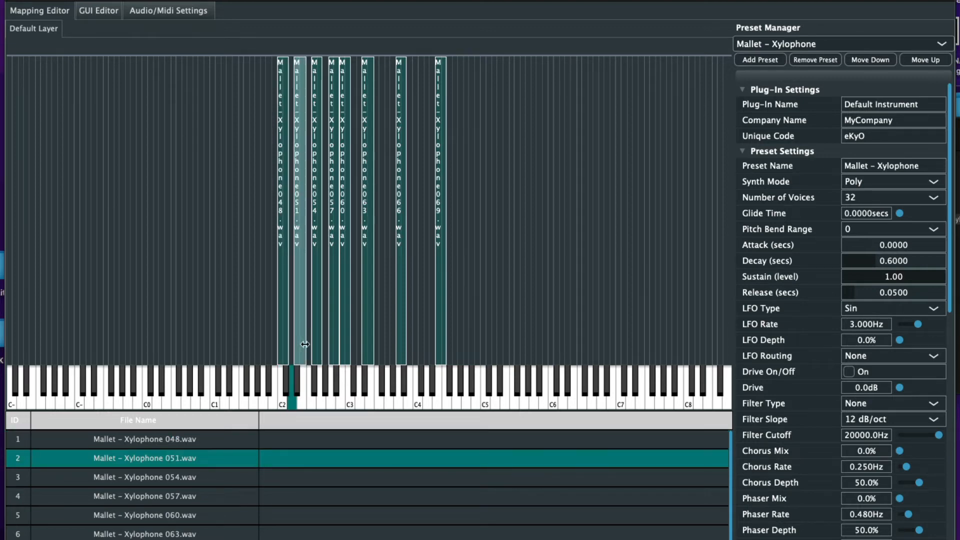
left_click(297, 376)
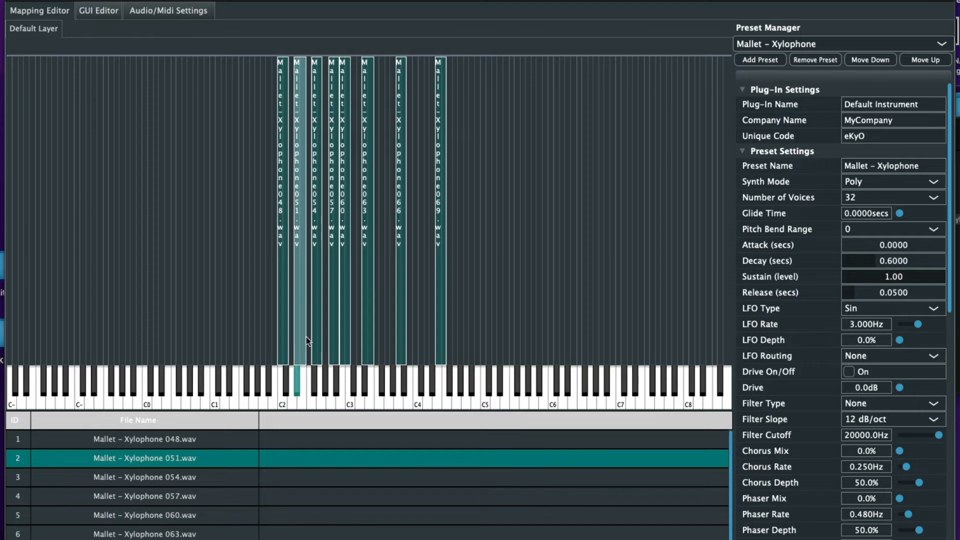
left_click_drag(295, 332, 289, 332)
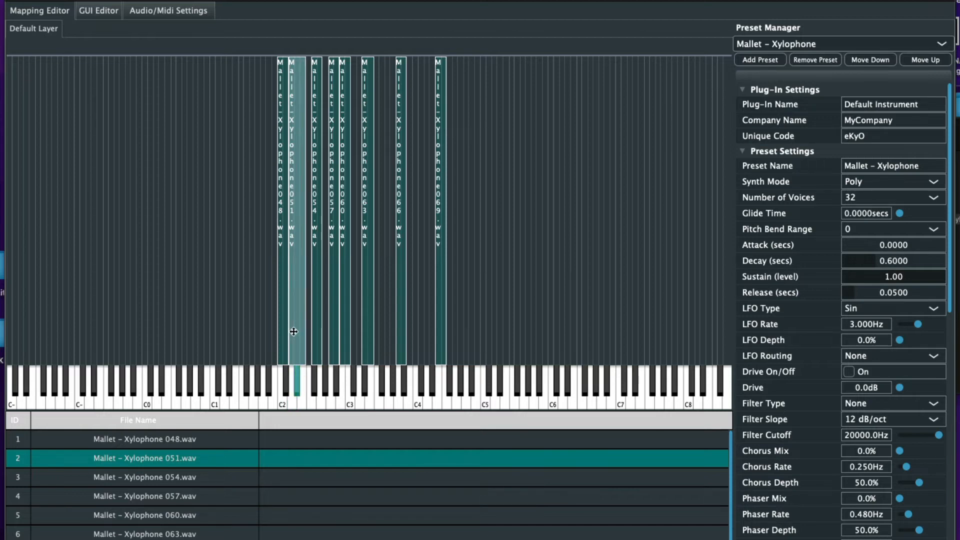
left_click(318, 336)
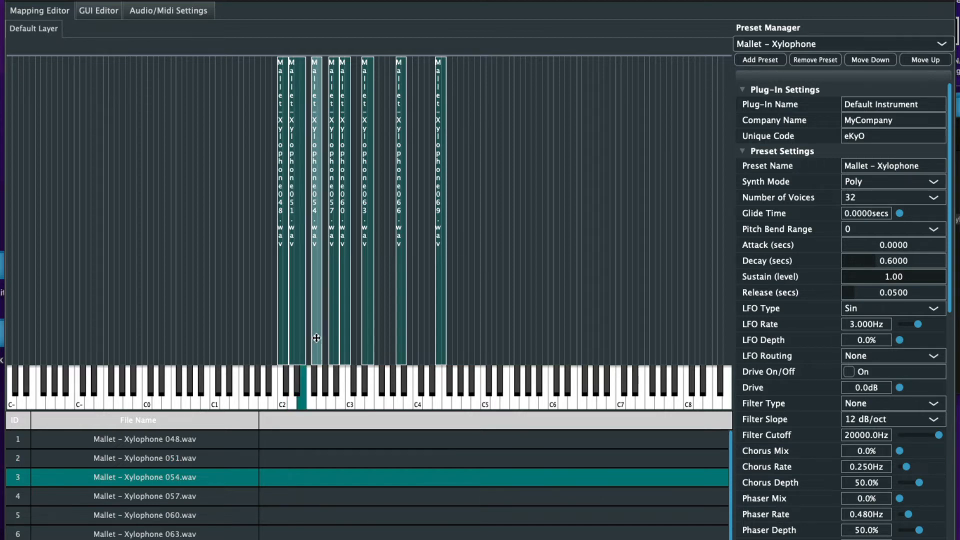
left_click(314, 374)
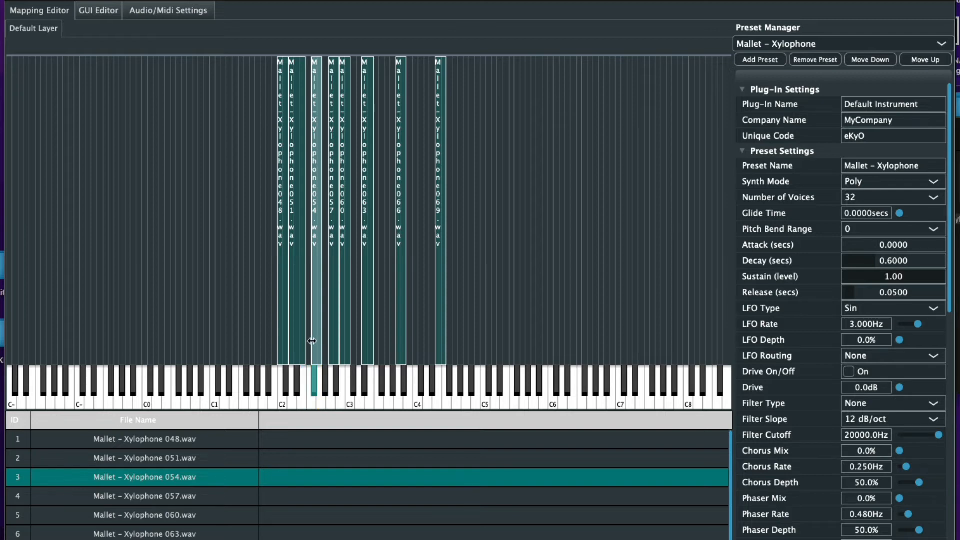
left_click_drag(311, 341, 306, 341)
Set the 057 root key, widen 057 down and 060 up, then audition C3
left_click(333, 352)
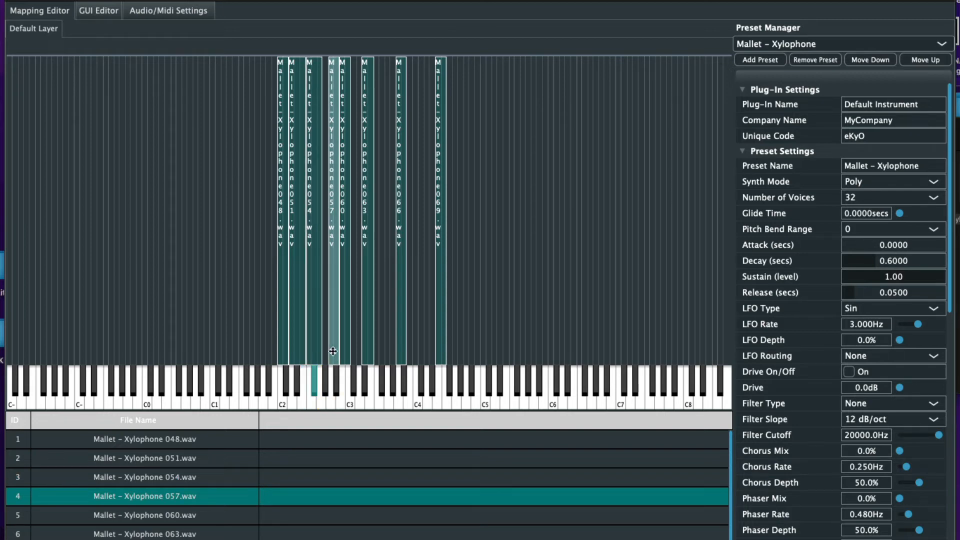
left_click(331, 391)
left_click_drag(328, 335, 329, 332)
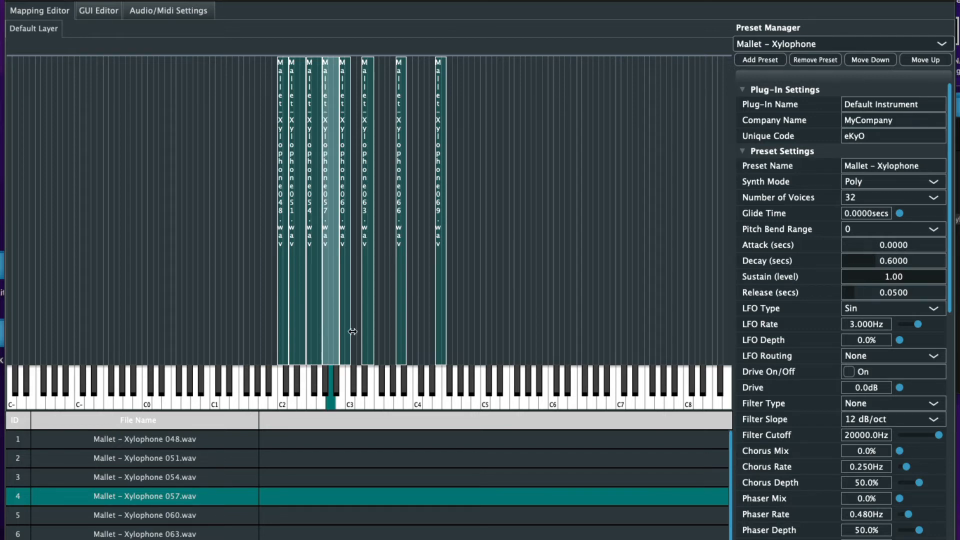
left_click(346, 336)
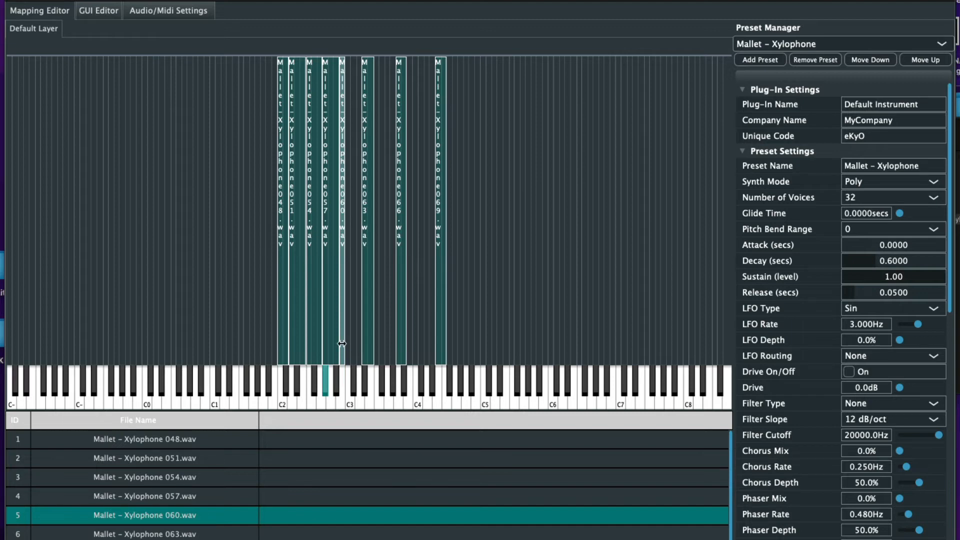
left_click_drag(345, 346, 361, 345)
left_click(348, 391)
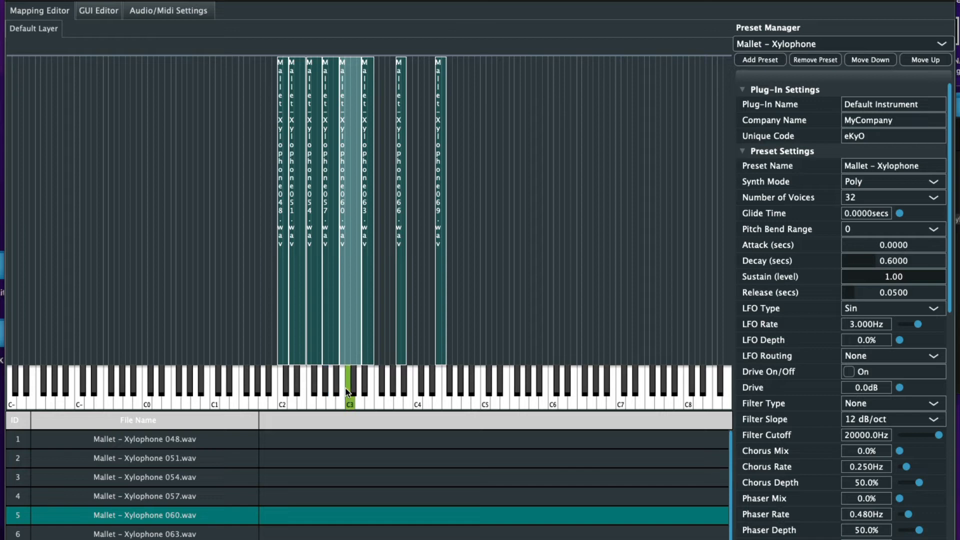
Widen the 063 zone, move the 066 zone against it, audition it, and widen it upward
left_click(369, 341)
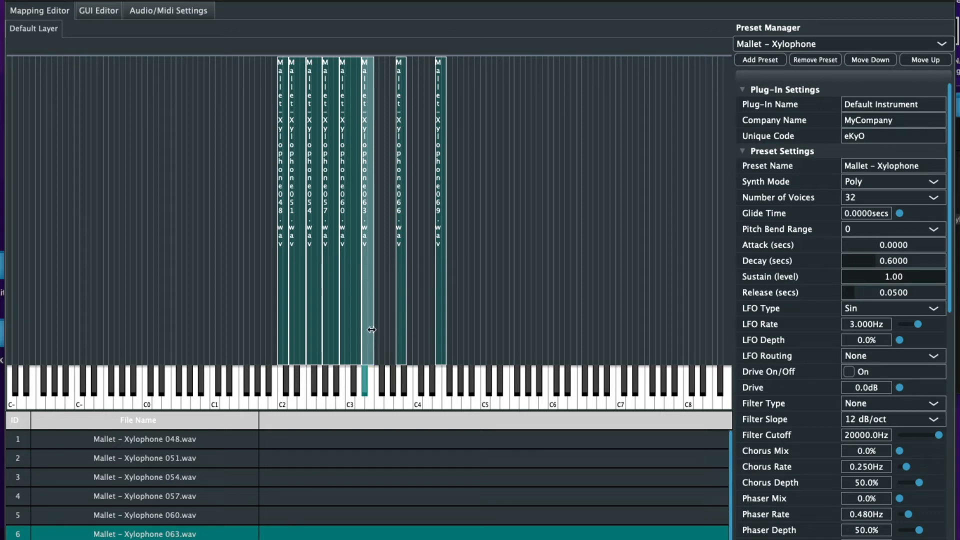
left_click_drag(372, 330, 378, 330)
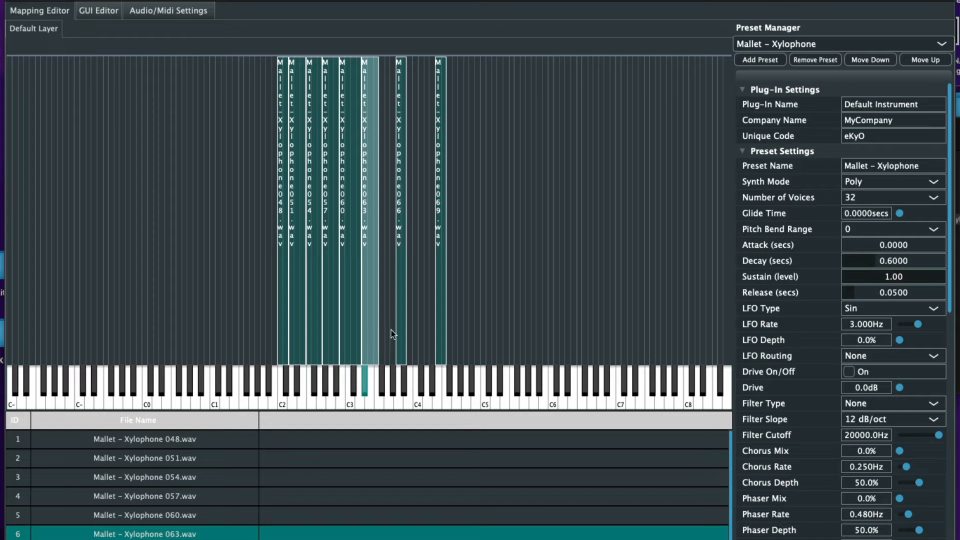
left_click(401, 329)
left_click_drag(401, 320, 394, 322)
scroll(226, 460, "down", 1)
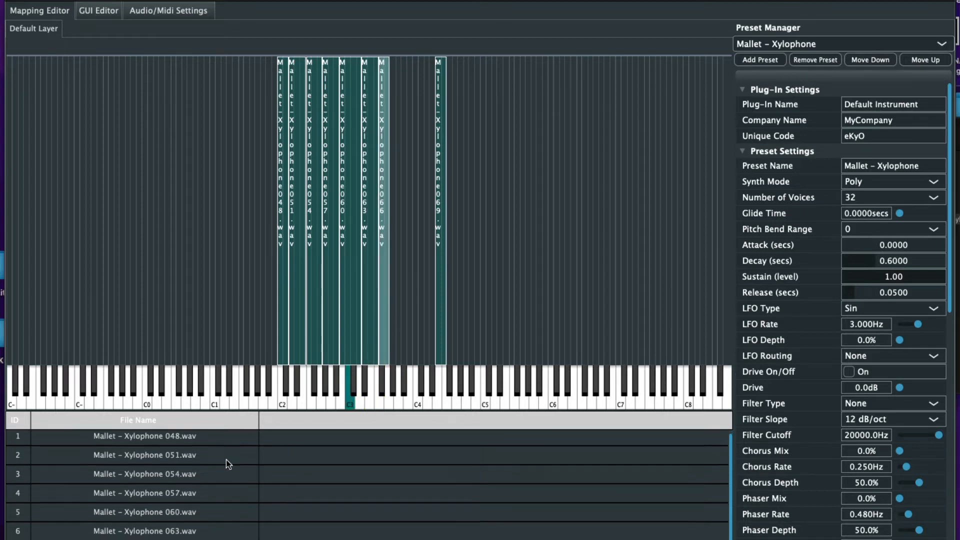
left_click(383, 376)
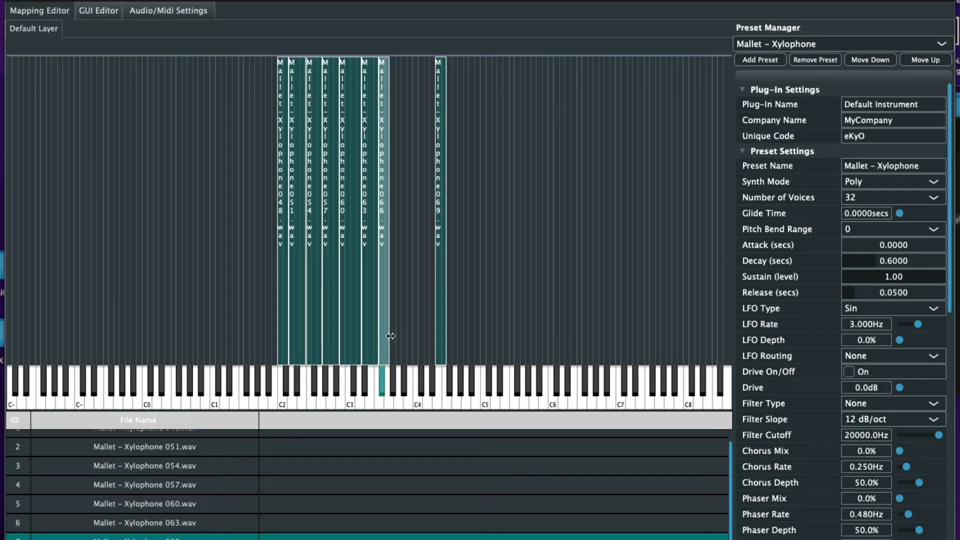
left_click_drag(389, 335, 396, 335)
Move the 069 zone down next to 066 and set its root key
left_click(444, 313)
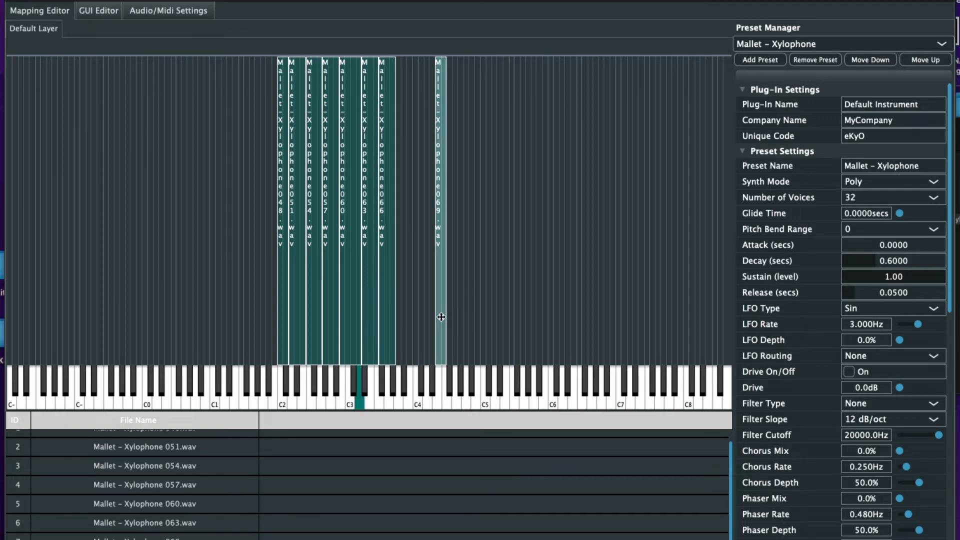
left_click_drag(443, 311, 409, 317)
left_click(396, 374)
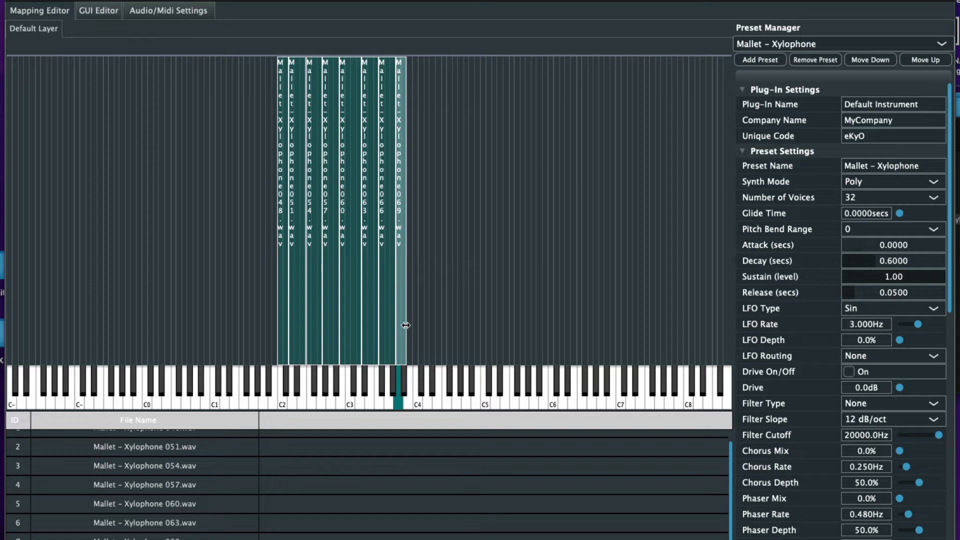
Stretch the 069 zone to the top of the keyboard and extend the 048 zone down to about C0
left_click_drag(405, 325, 735, 361)
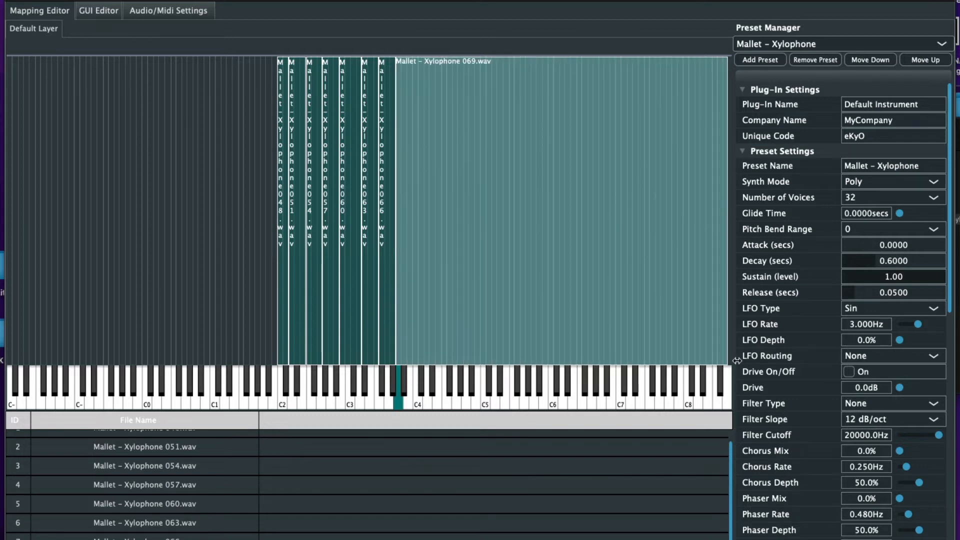
left_click(279, 289)
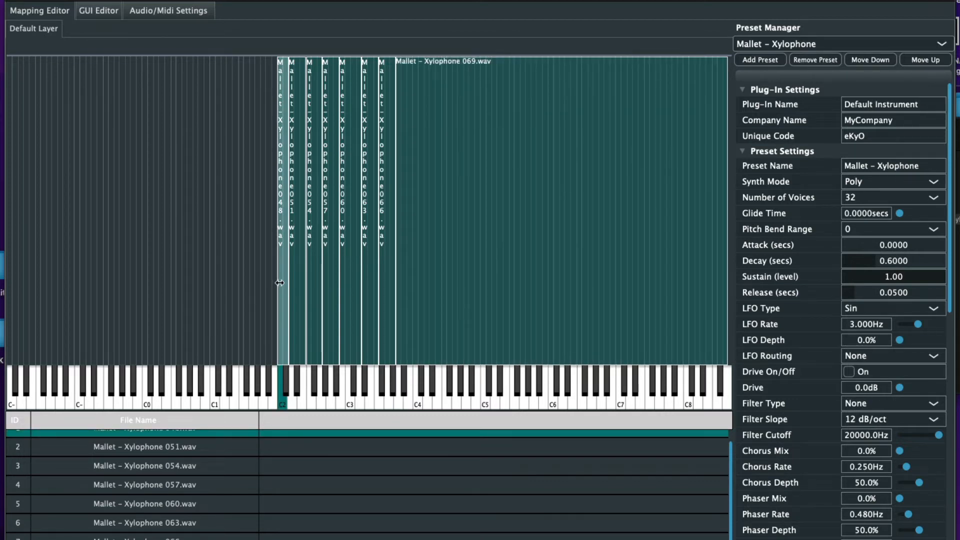
left_click_drag(279, 283, 145, 278)
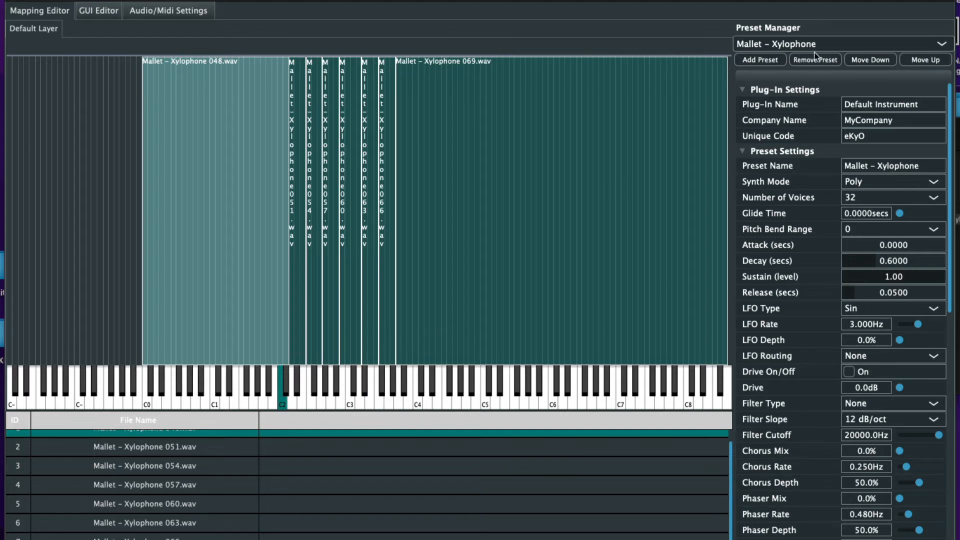
Review the preset list, then begin adding a new preset
left_click(778, 45)
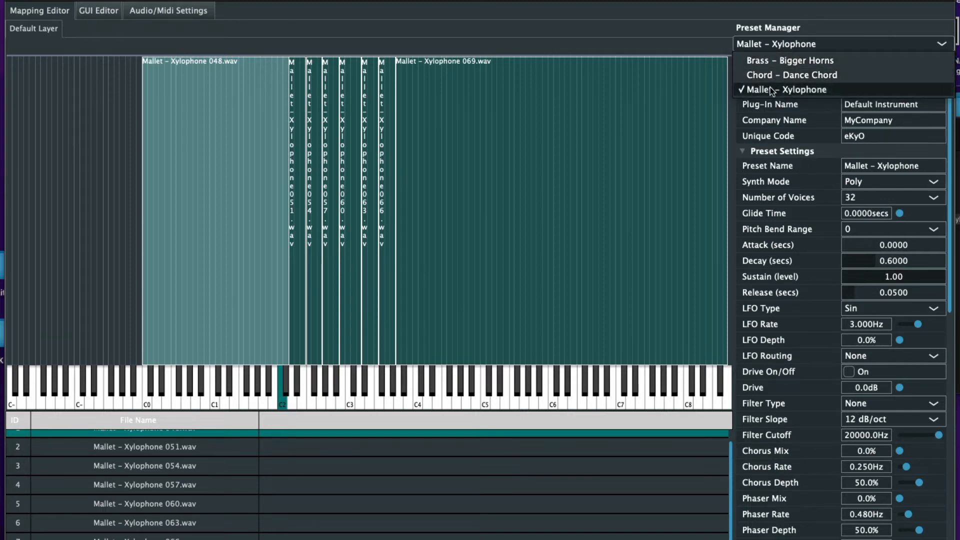
left_click(726, 44)
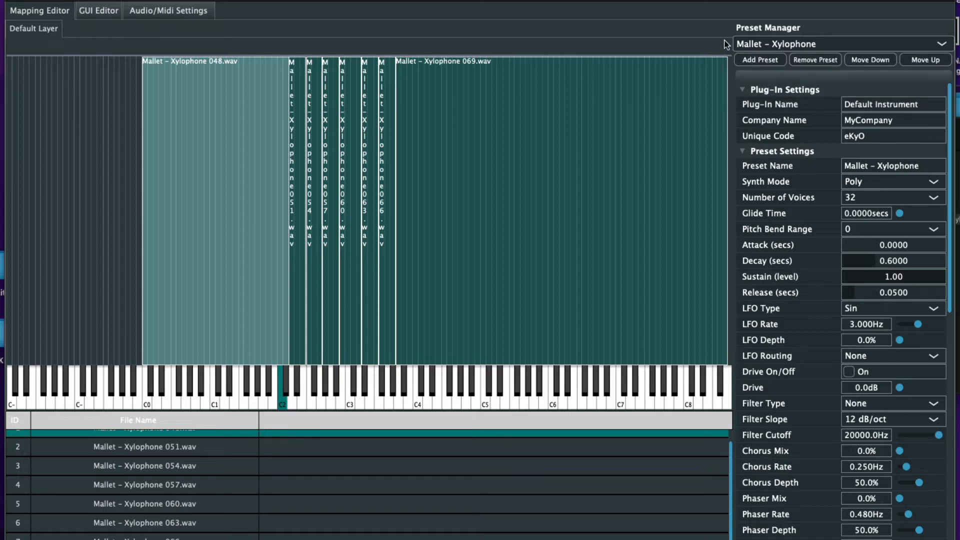
left_click(761, 61)
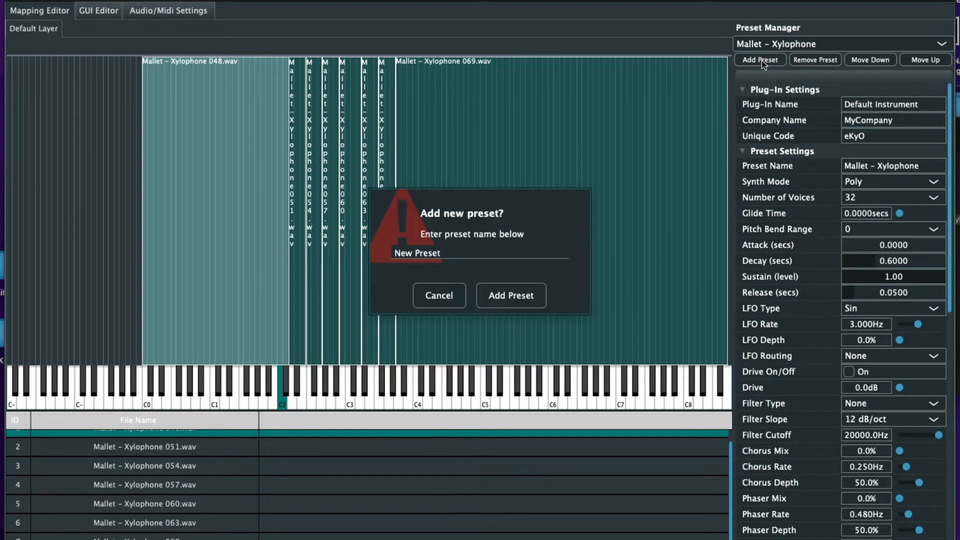
triple_click(452, 253)
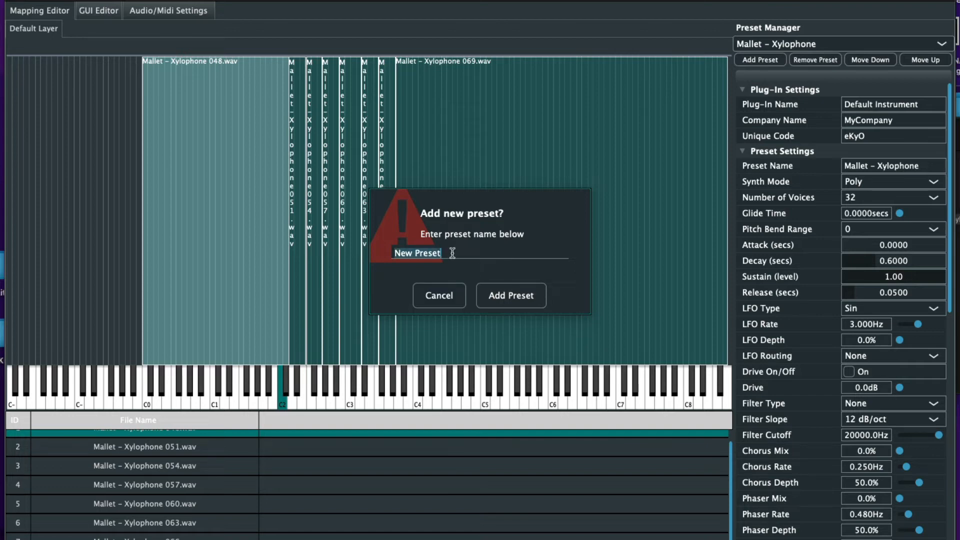
Open the String - Ensemble sample folder from Basic instruments in Finder
left_click(958, 170)
left_click(815, 135)
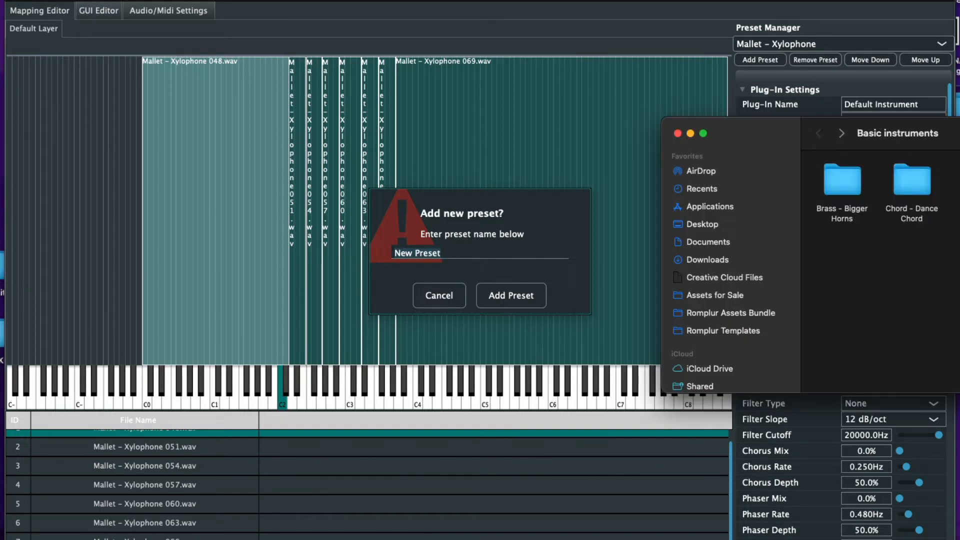
double_click(958, 180)
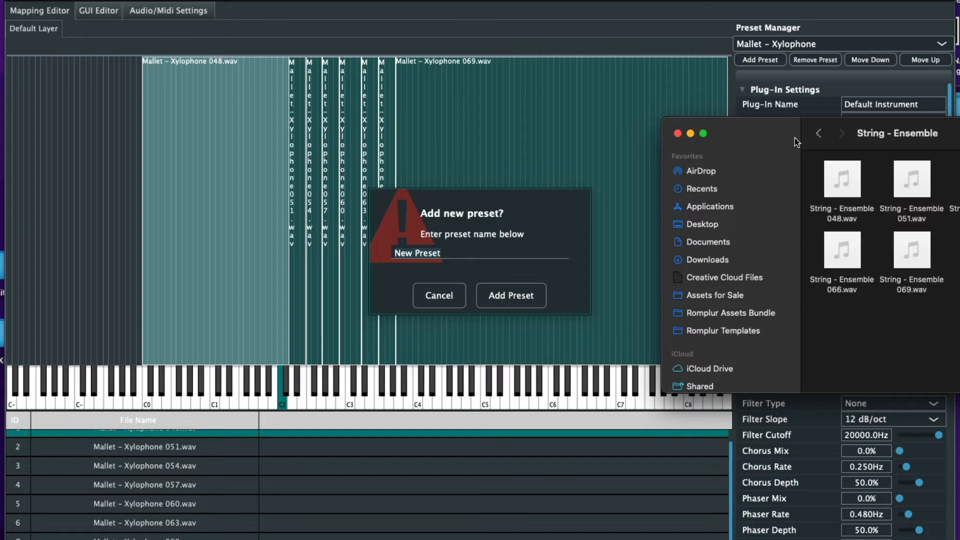
left_click_drag(810, 125, 839, 155)
Enter 'String - Ensemble' as the new preset name
left_click(458, 260)
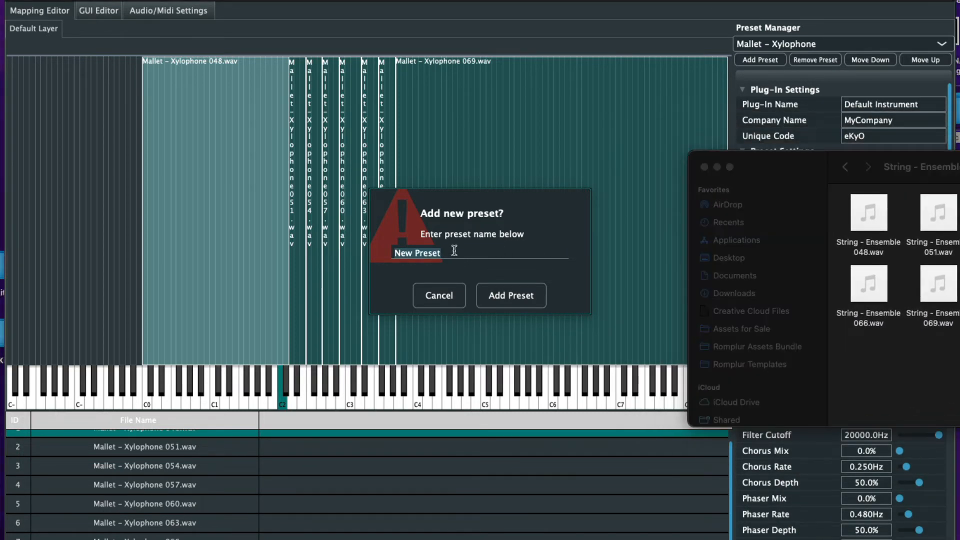
key("BackSpace")
type("String - Ensemble")
Create the String – Ensemble preset and drag its selected wav files into the mapping editor
left_click(505, 299)
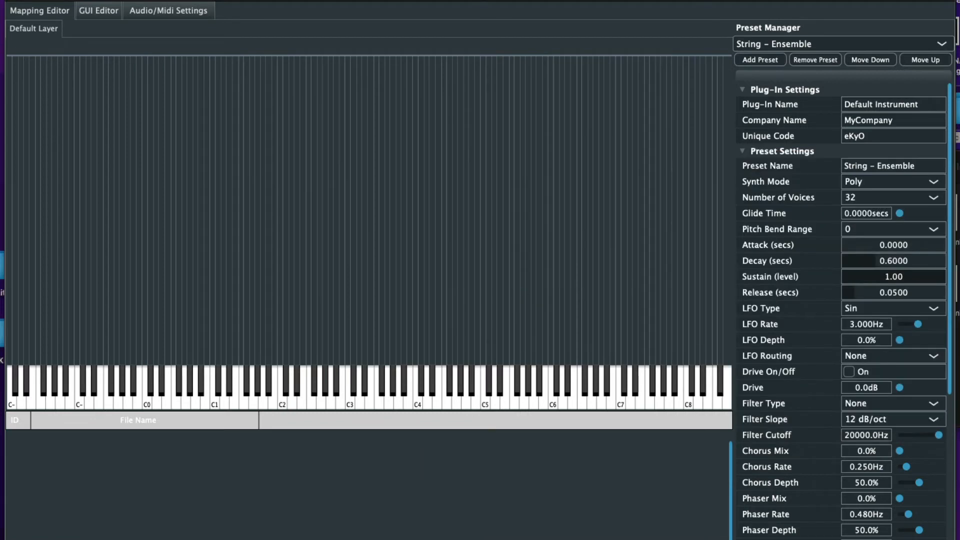
left_click_drag(834, 209, 958, 322)
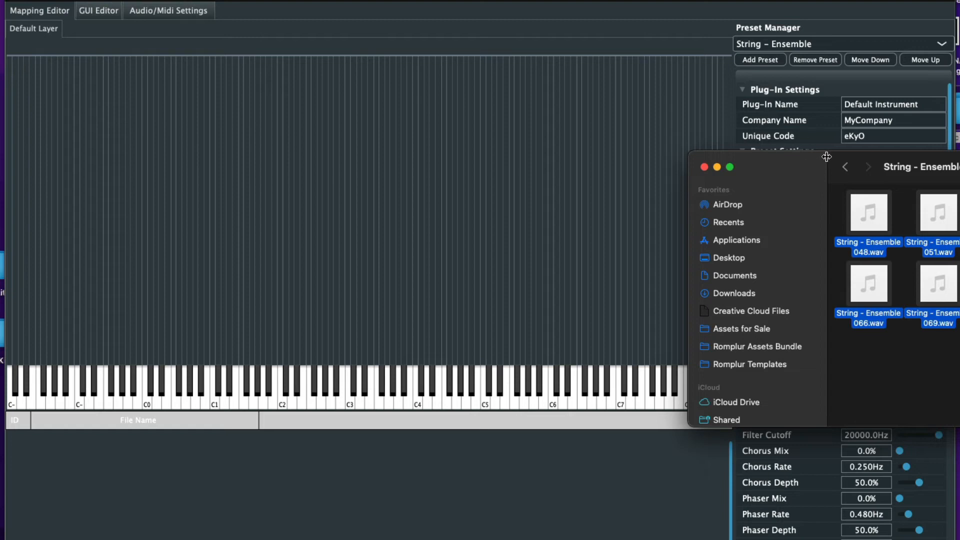
left_click_drag(838, 161, 293, 397)
left_click_drag(360, 433, 296, 191)
Set the multi-sample mapping's Key Range Start to C2
left_click(476, 257)
left_click(476, 256)
left_click(476, 256)
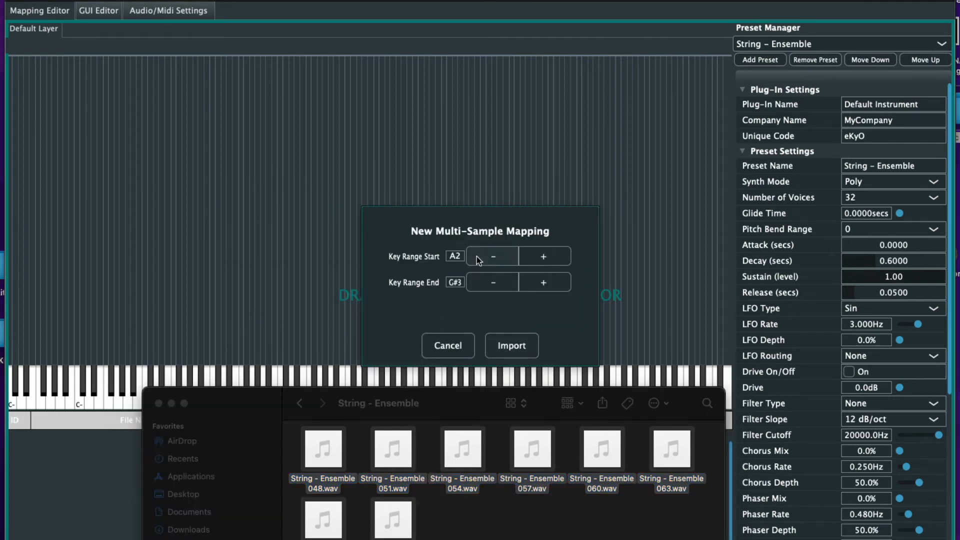
left_click(476, 256)
left_click(476, 256)
left_click(476, 256)
left_click(476, 256)
left_click(476, 256)
left_click(476, 256)
left_click(541, 256)
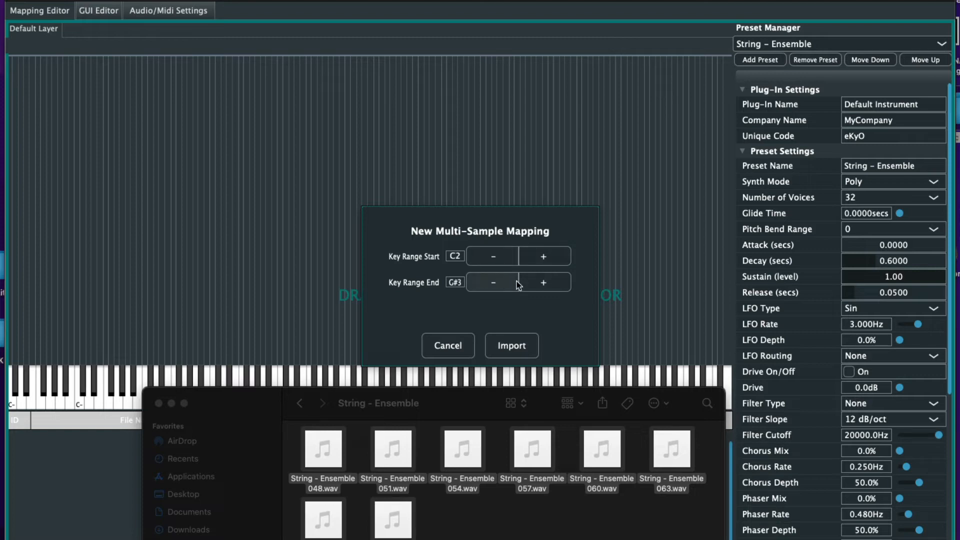
Adjust the mapping's Key Range End up and back down toward C4
left_click(532, 281)
left_click(532, 281)
left_click(532, 281)
left_click(532, 281)
left_click(532, 281)
left_click(532, 281)
left_click(532, 281)
left_click(532, 281)
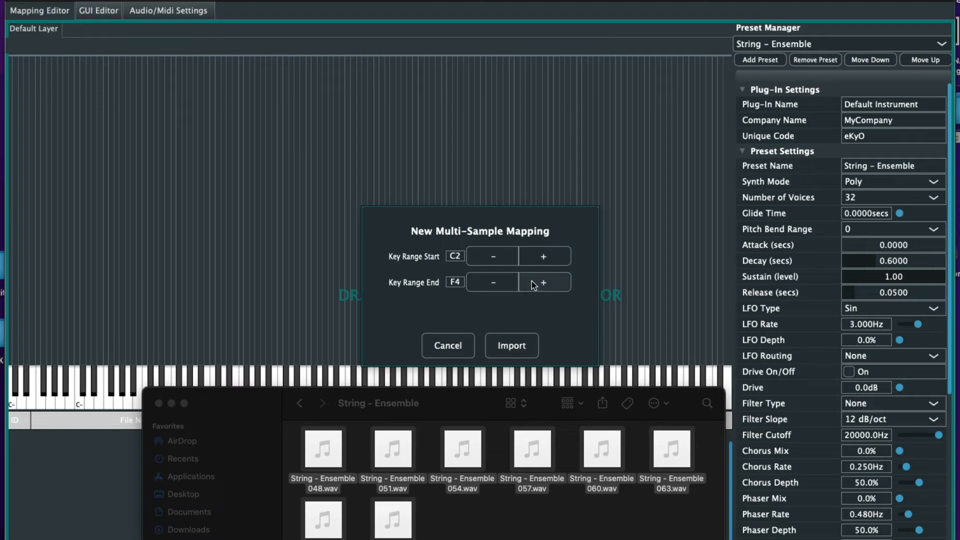
left_click(532, 281)
left_click(532, 281)
left_click(532, 281)
left_click(532, 281)
left_click(532, 281)
left_click(532, 281)
left_click(532, 281)
left_click(532, 281)
left_click(532, 281)
left_click(532, 281)
left_click(532, 281)
left_click(532, 281)
left_click(532, 281)
left_click(532, 281)
left_click(532, 281)
left_click(532, 281)
left_click(532, 281)
left_click(532, 281)
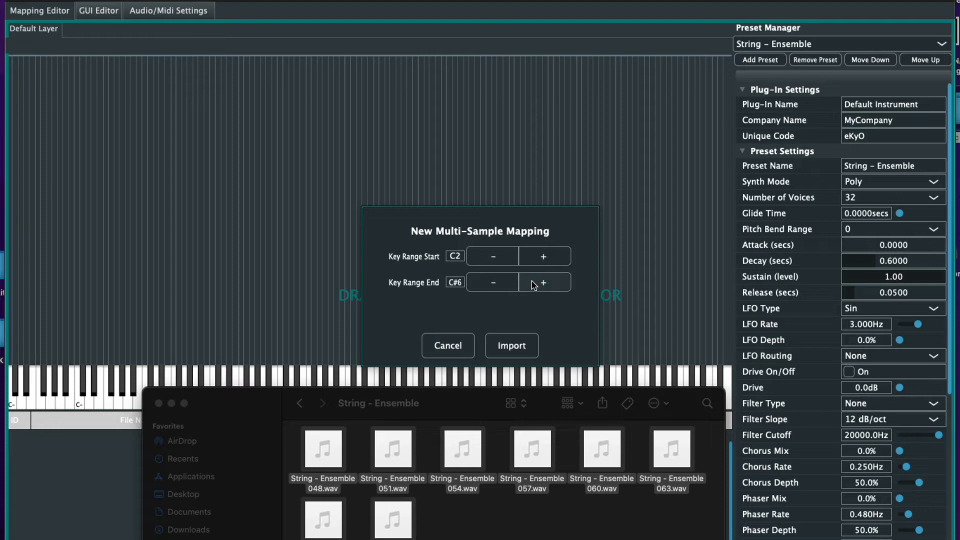
left_click(479, 281)
left_click(479, 281)
left_click(479, 281)
left_click(479, 281)
left_click(479, 281)
left_click(479, 281)
left_click(479, 281)
left_click(479, 281)
left_click(479, 281)
left_click(484, 281)
left_click(538, 286)
left_click(498, 283)
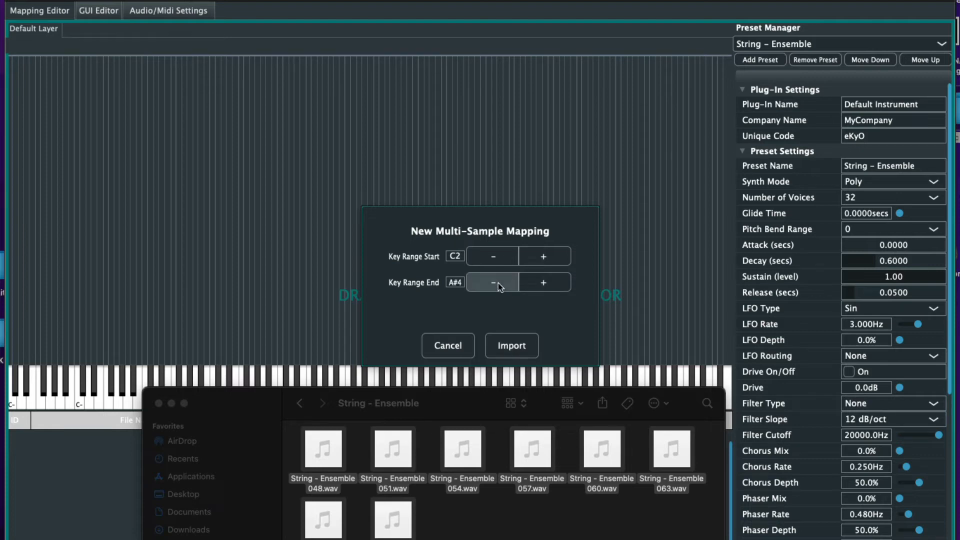
left_click(498, 283)
left_click(498, 283)
left_click(498, 283)
left_click(498, 283)
left_click(498, 283)
left_click(498, 283)
left_click(498, 283)
left_click(498, 283)
Set Key Range End to C4 and import the string samples across C2 to C4
left_click(498, 283)
left_click(498, 283)
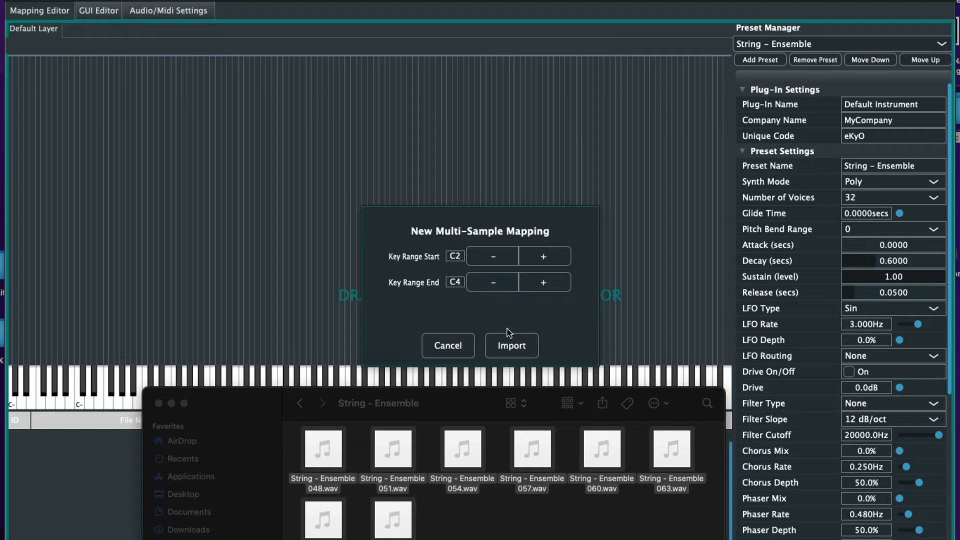
left_click(509, 342)
left_click_drag(444, 403, 959, 499)
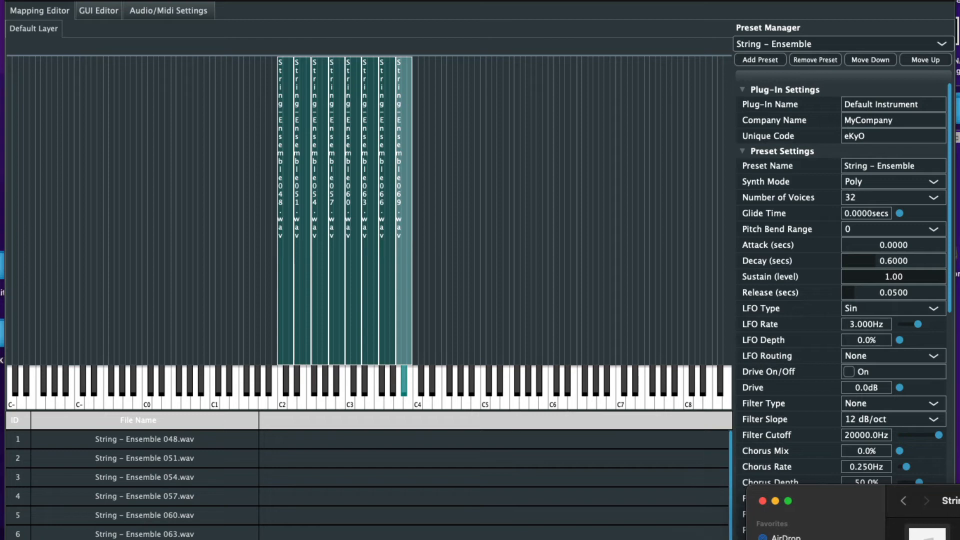
Select and audition the 048, 051, 054, 057 and 060 zones, including C3
left_click(285, 338)
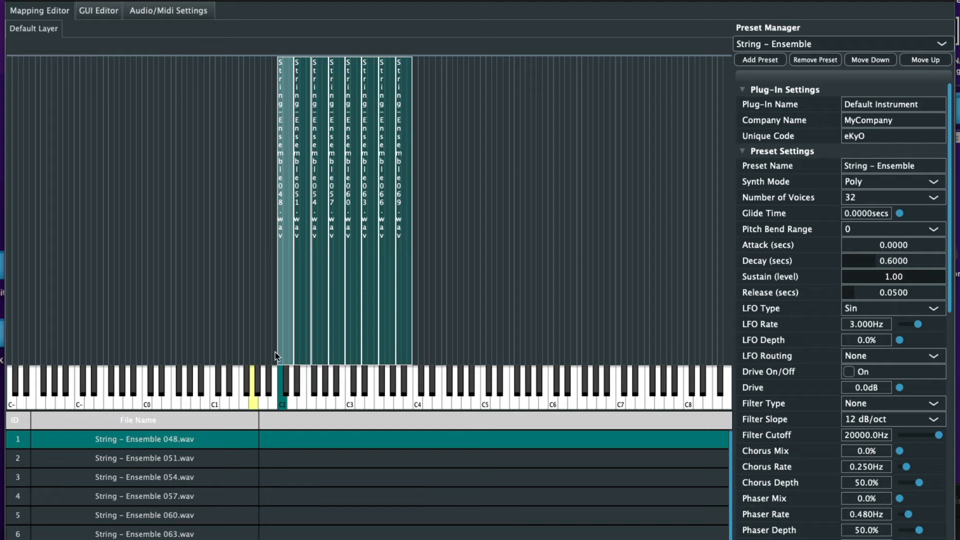
left_click(303, 332)
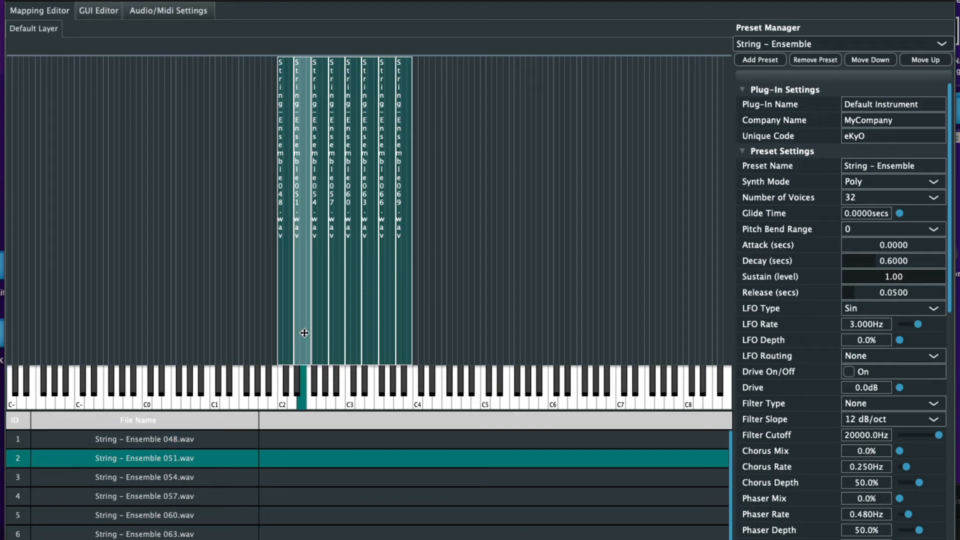
left_click(299, 374)
left_click(318, 349)
left_click(315, 373)
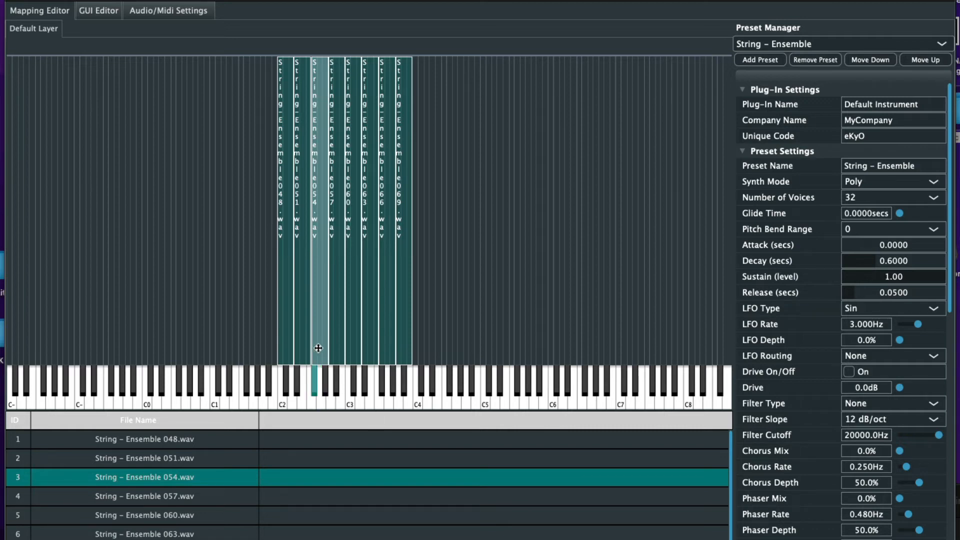
left_click(332, 343)
left_click(330, 370)
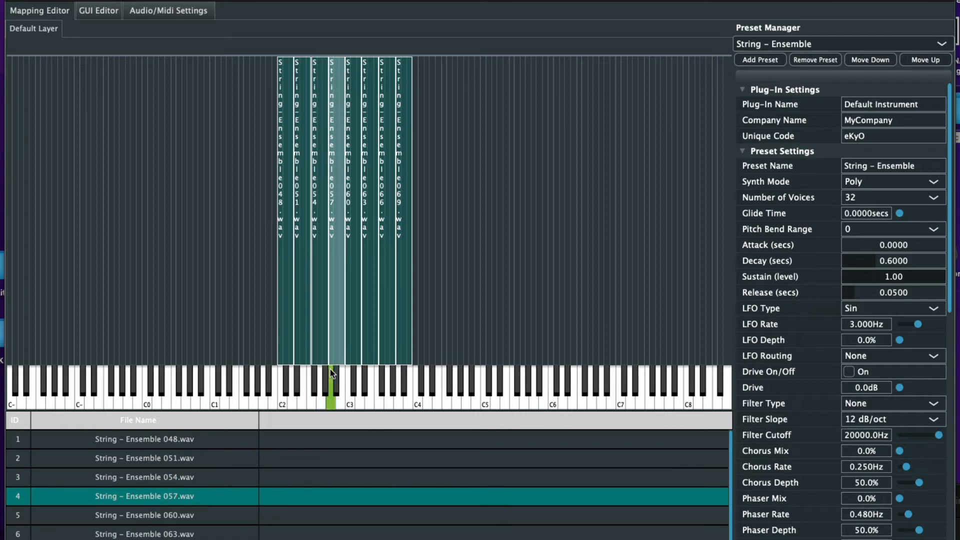
left_click(355, 350)
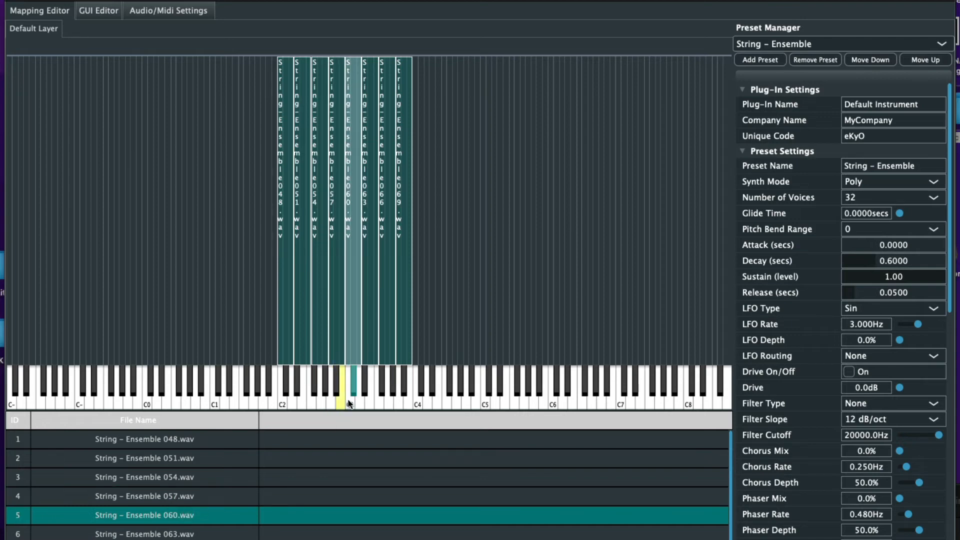
left_click(350, 382)
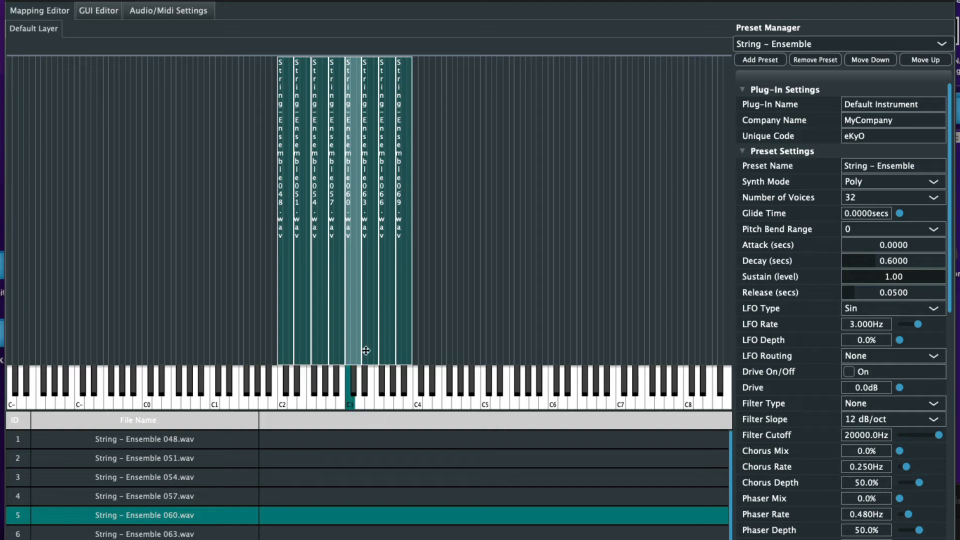
Select and audition the 063, 066 (F#3) and 069 zones
left_click(366, 349)
left_click(365, 376)
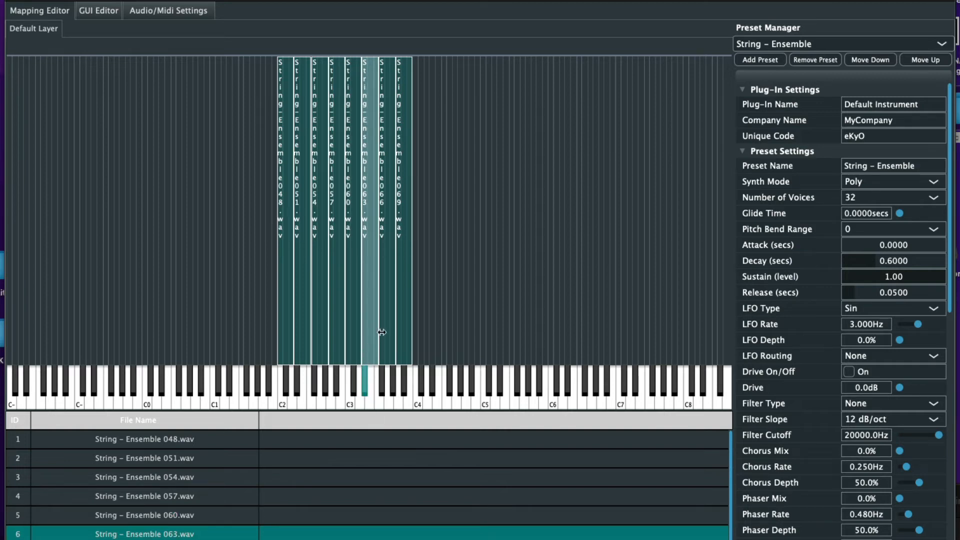
left_click(383, 330)
left_click(388, 390)
left_click(382, 377)
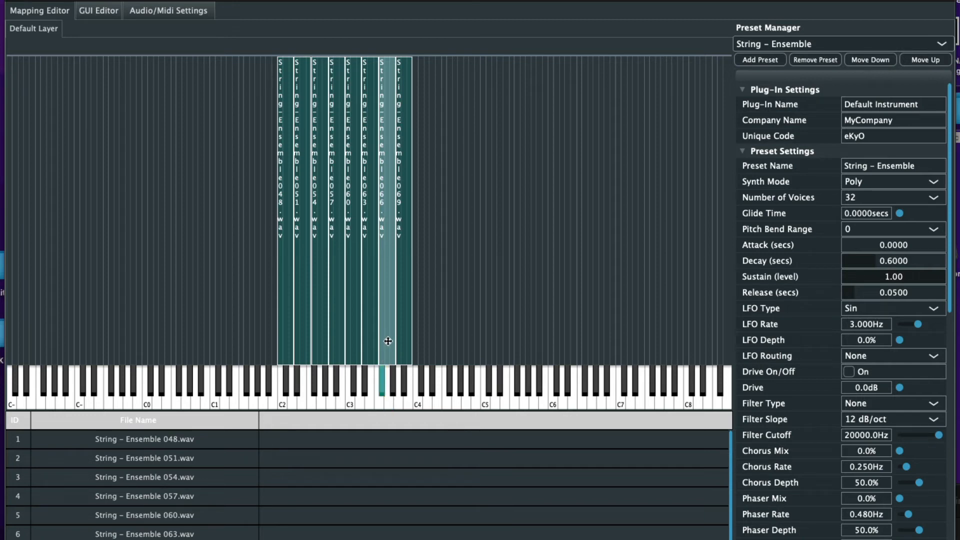
left_click(381, 377)
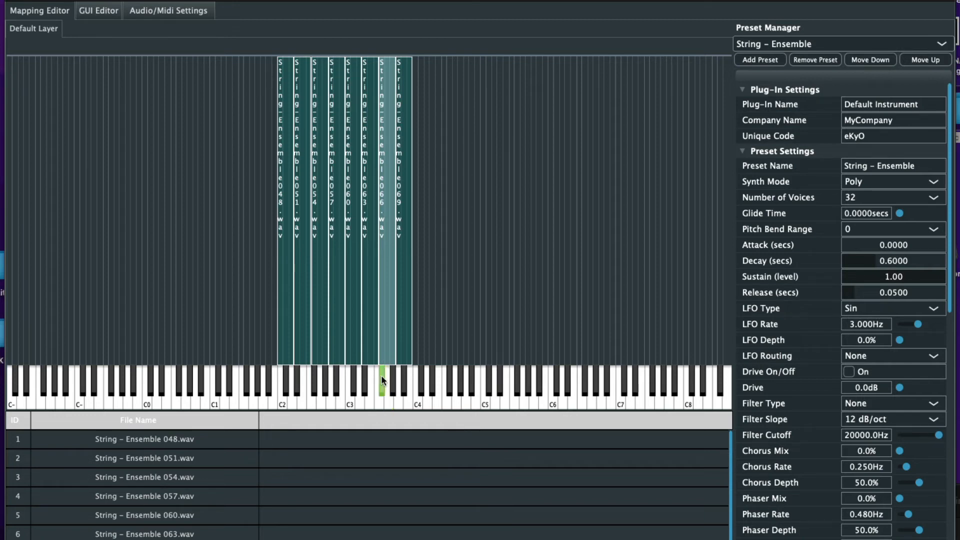
left_click(409, 327)
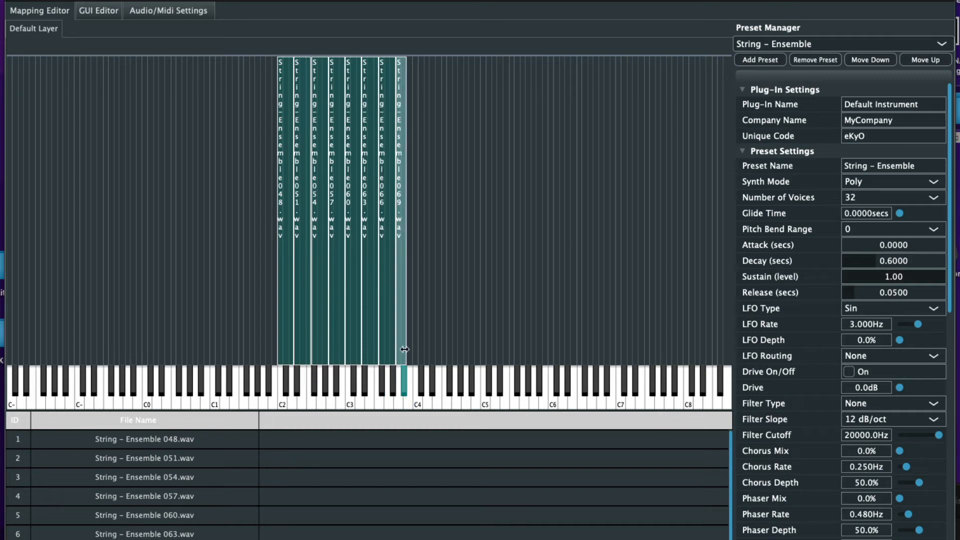
left_click(402, 385)
Stretch the string 069 zone to the top keys and the 048 zone down to the lowest C
left_click_drag(414, 334, 736, 324)
left_click(288, 279)
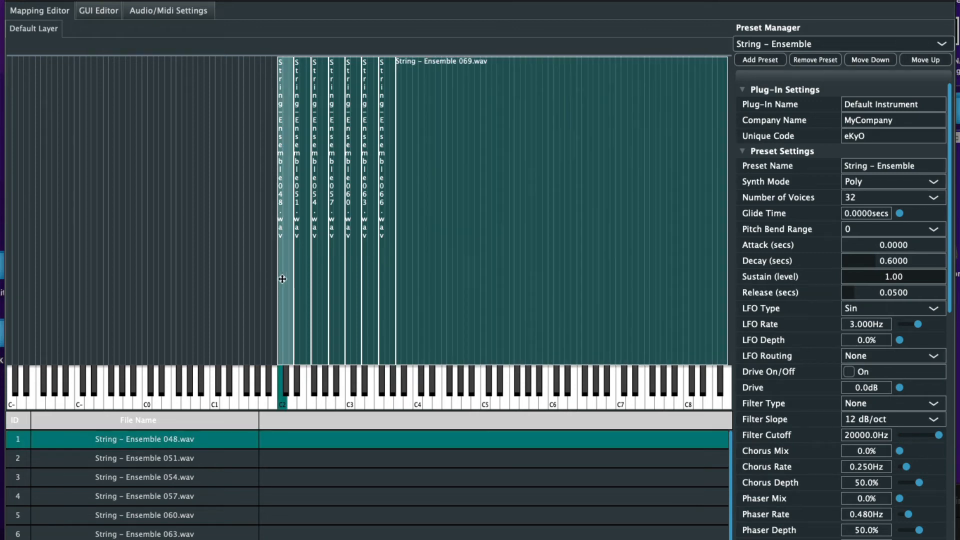
left_click_drag(278, 277, 78, 274)
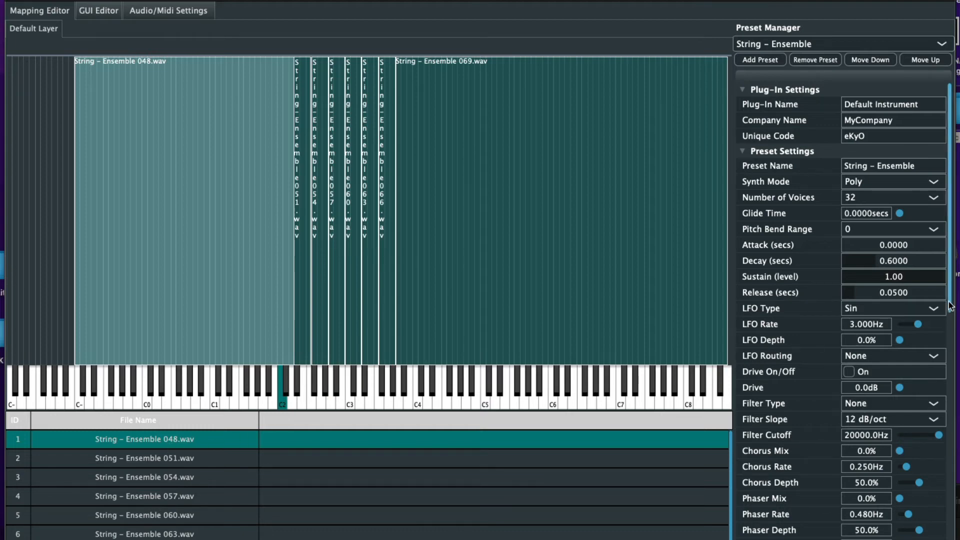
left_click_drag(949, 313, 935, 515)
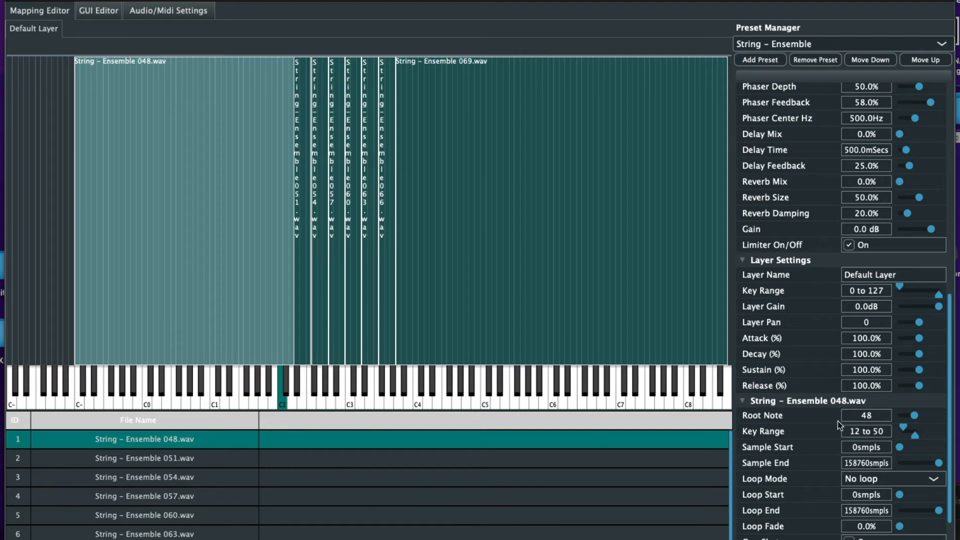
Make samples 048 and 051 loop forward, with loop starts near 70758 and 72028 samples
scroll(803, 440, "down", 4)
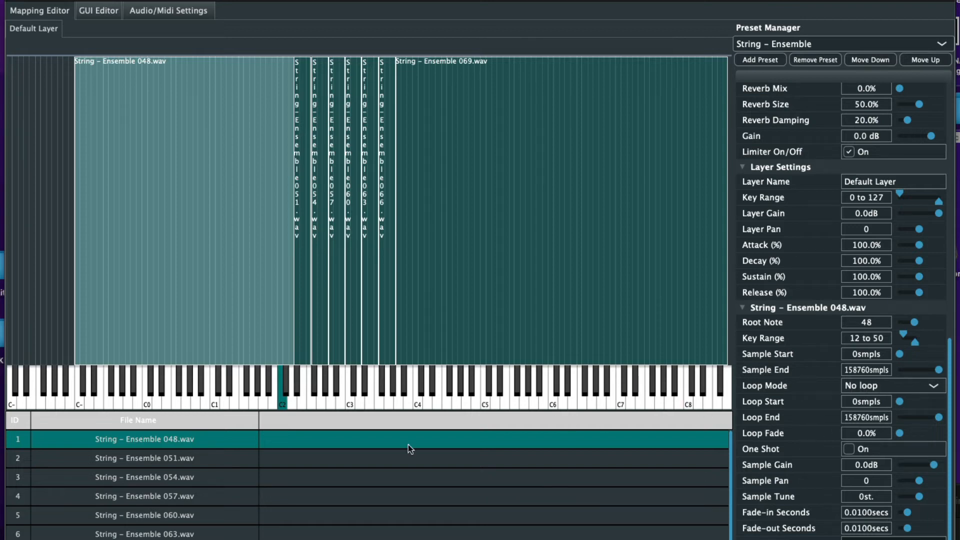
left_click(862, 390)
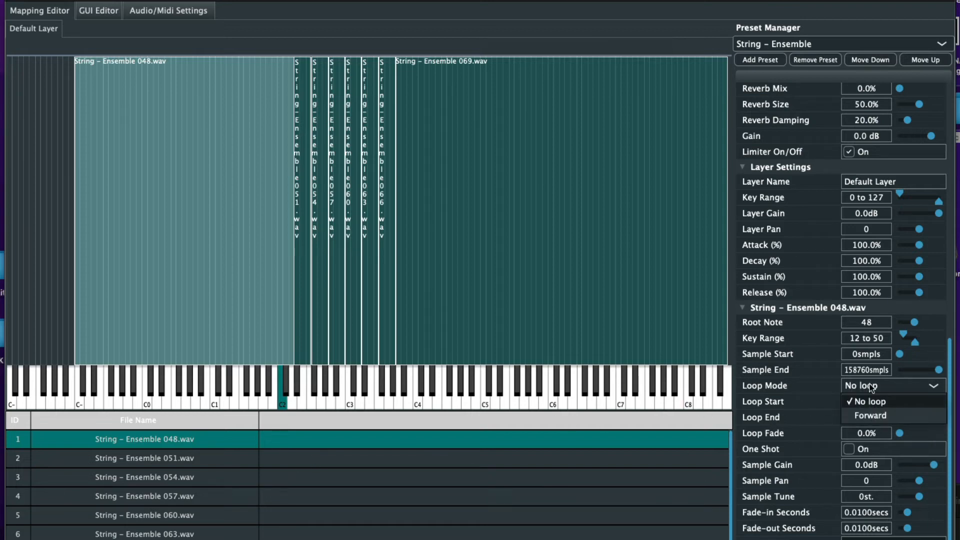
left_click(872, 412)
left_click_drag(905, 407, 953, 440)
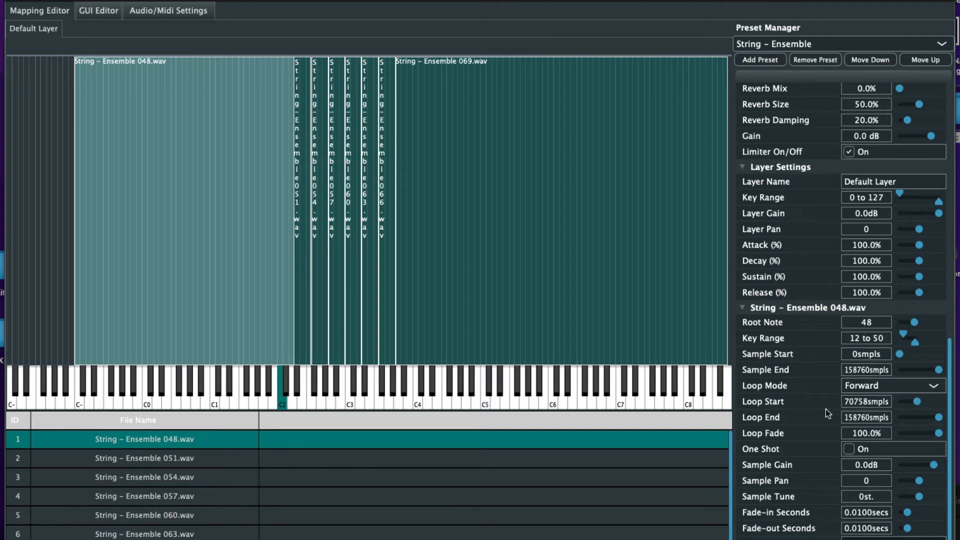
left_click(302, 343)
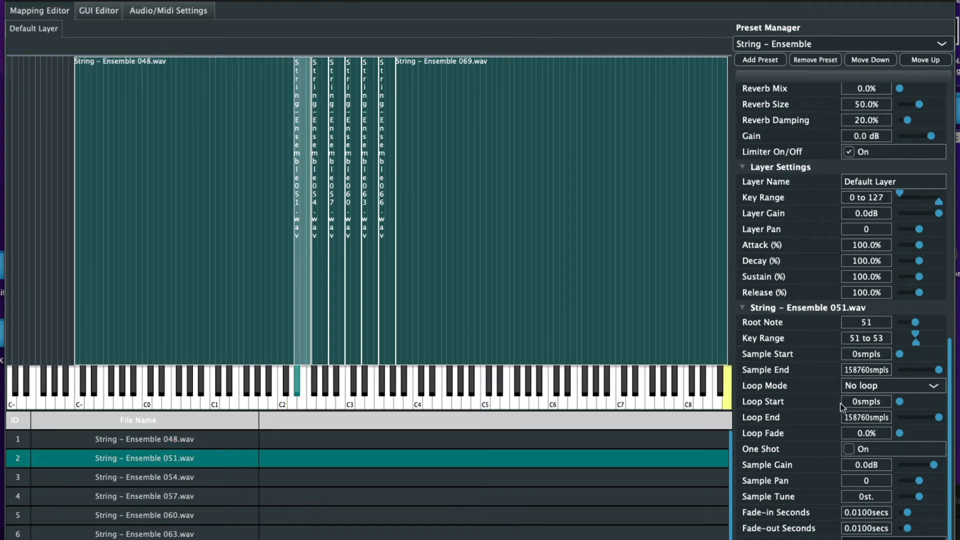
left_click(884, 389)
left_click(883, 410)
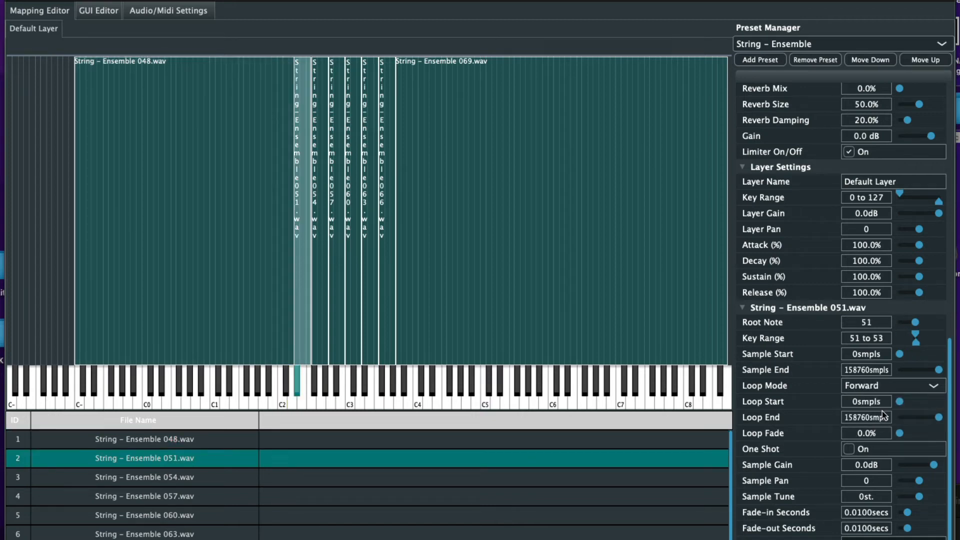
left_click_drag(901, 401, 940, 433)
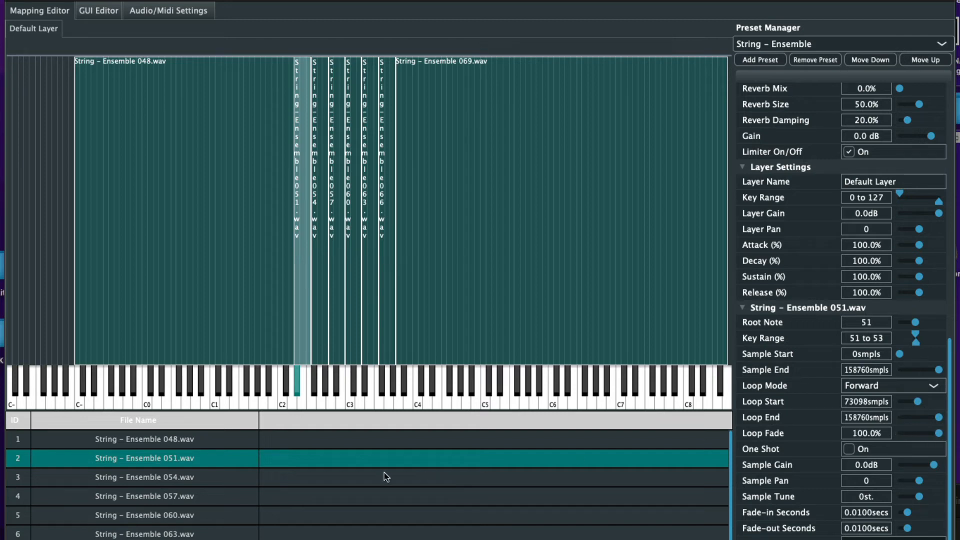
Loop samples 054 and 057 forward from 68787 and 73298 samples with 100% loop fade
left_click(250, 481)
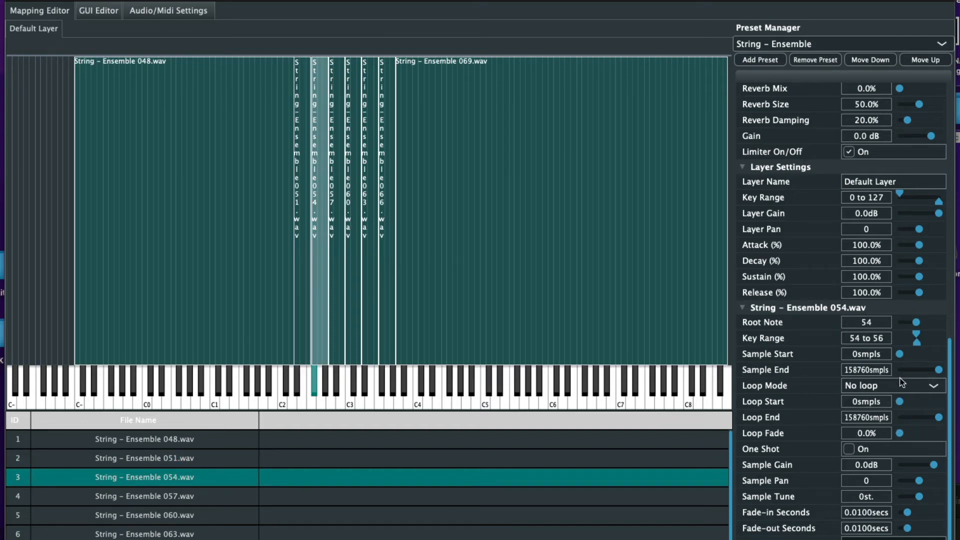
left_click(877, 386)
left_click(878, 416)
left_click_drag(913, 403, 916, 401)
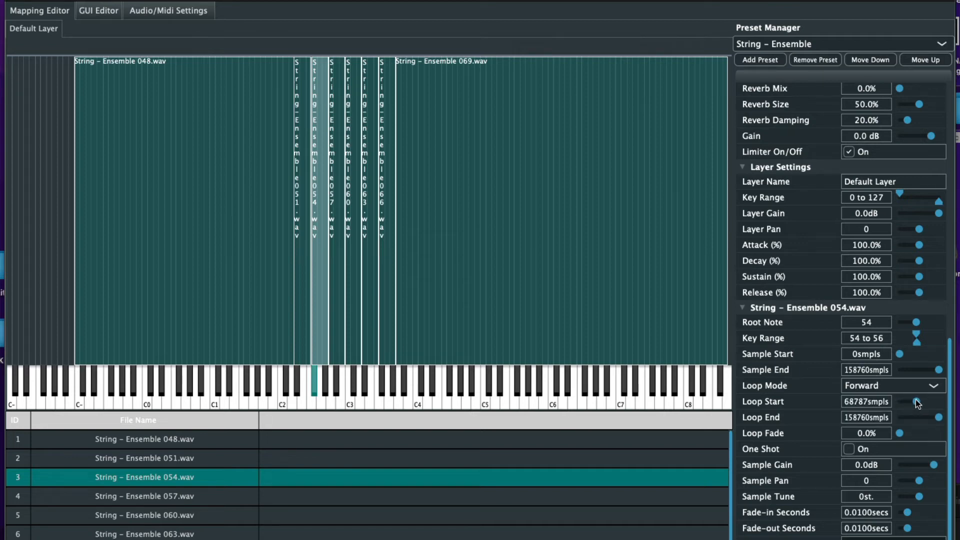
left_click_drag(900, 433, 956, 434)
left_click(340, 351)
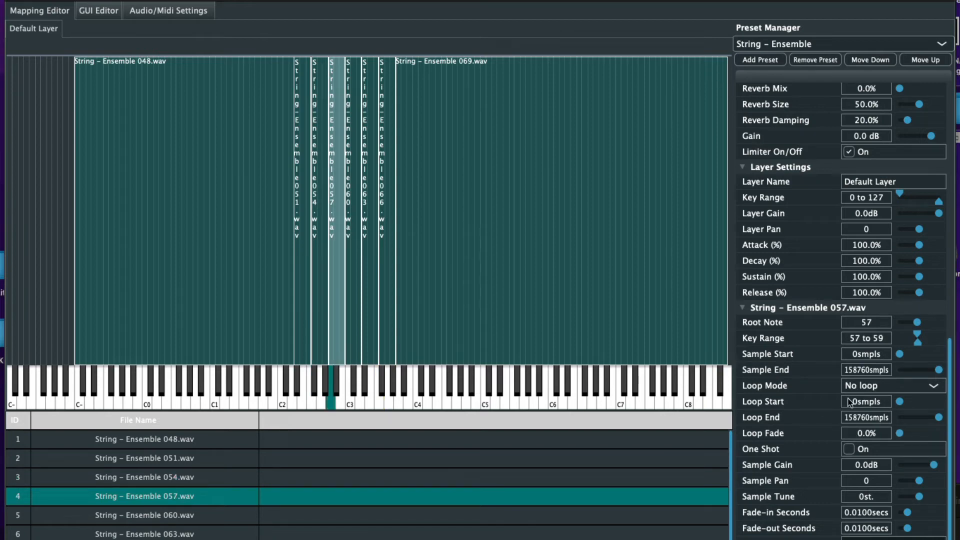
left_click(877, 386)
left_click(880, 415)
left_click(911, 402)
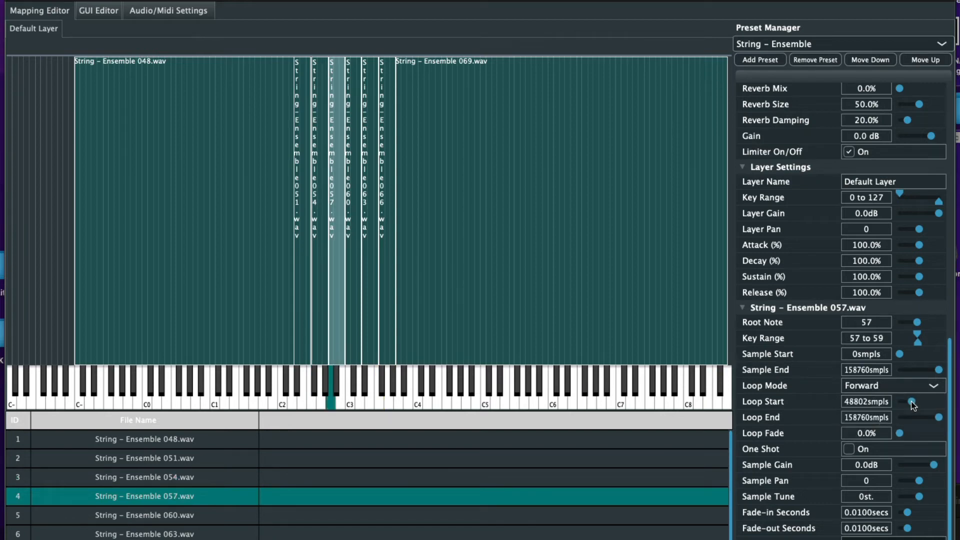
left_click_drag(911, 401, 918, 400)
left_click_drag(905, 435, 942, 434)
Loop samples 060 and 063 forward, 060 starting at 75629 samples with 100% fade
left_click(193, 513)
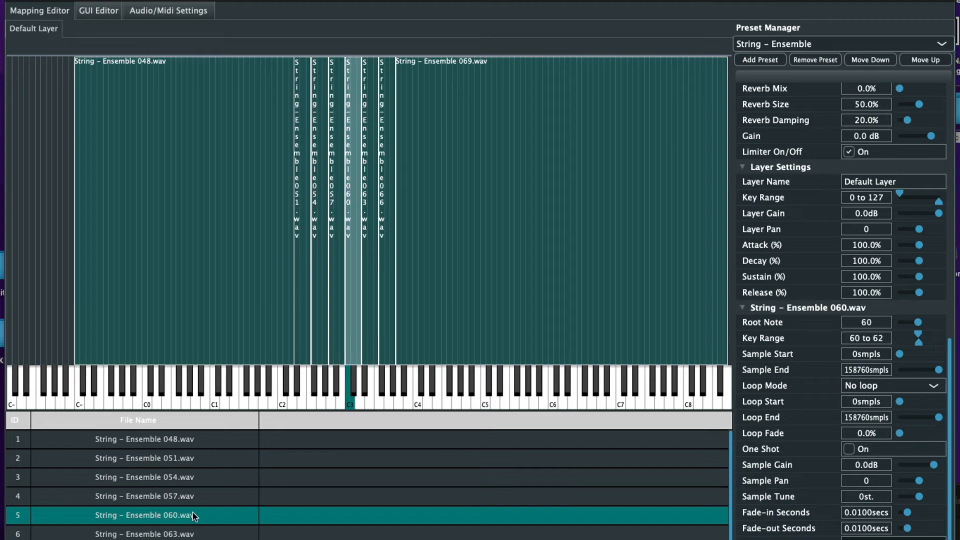
left_click(901, 388)
left_click(894, 415)
left_click_drag(904, 402, 918, 400)
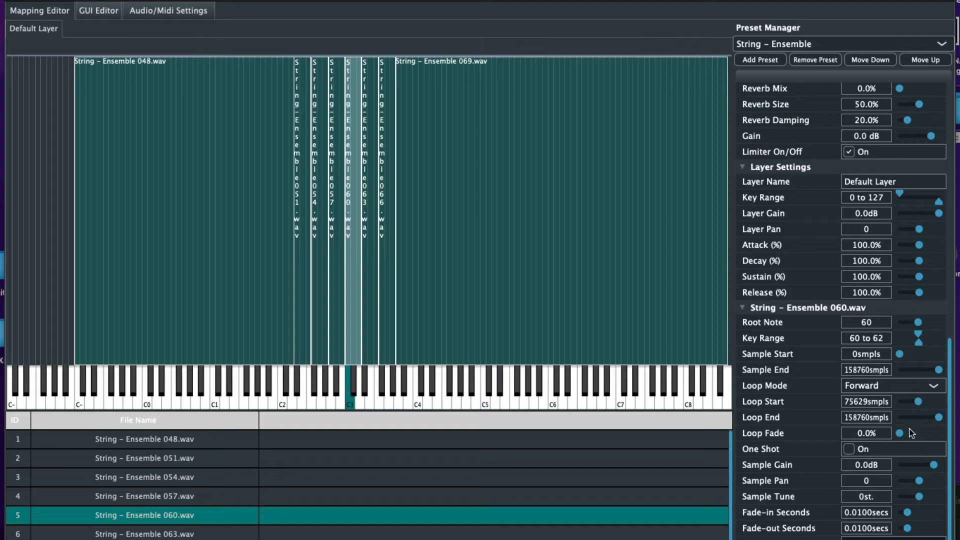
left_click_drag(900, 433, 956, 433)
scroll(239, 470, "down", 1)
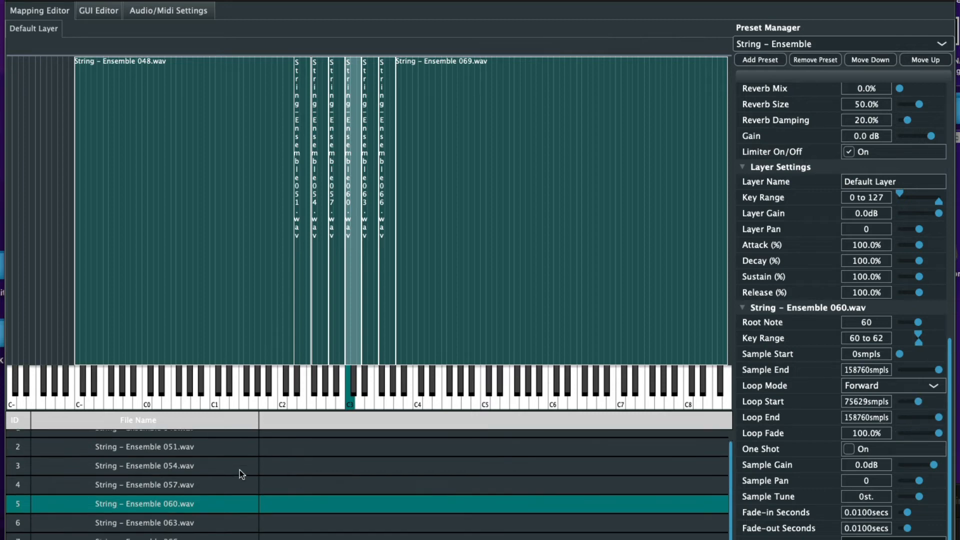
left_click(186, 521)
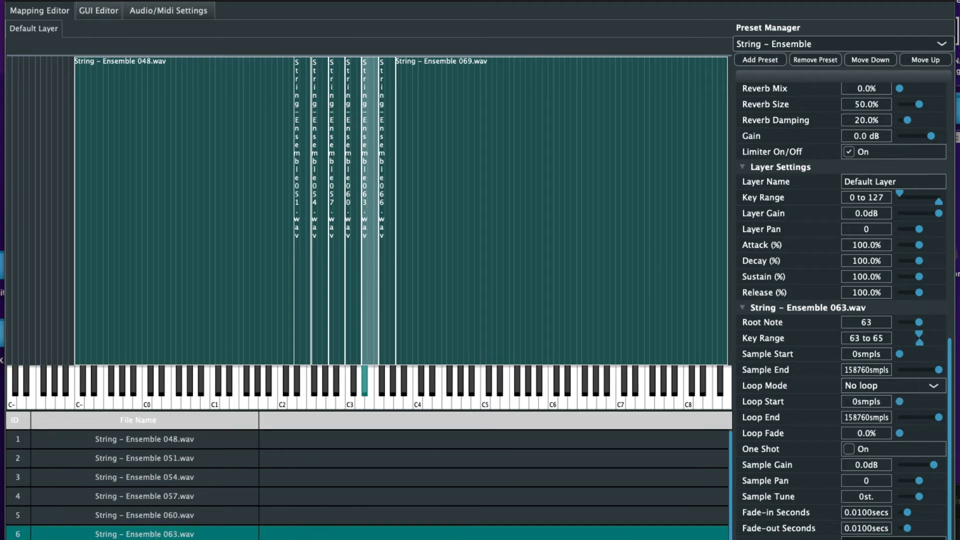
left_click(899, 386)
left_click(892, 411)
left_click_drag(903, 402, 940, 433)
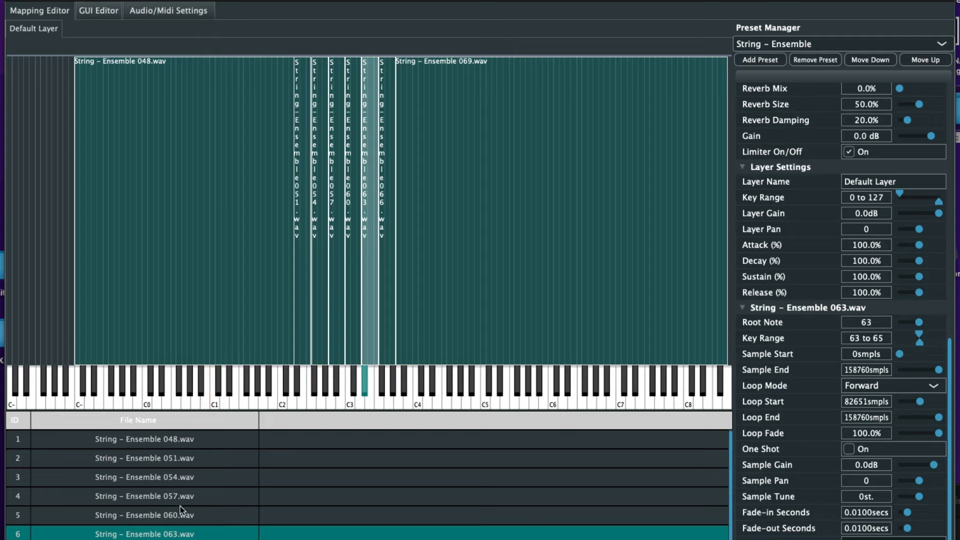
Loop samples 066 and 069 forward from 72668 and 72088 samples
scroll(180, 506, "down", 1)
left_click(179, 537)
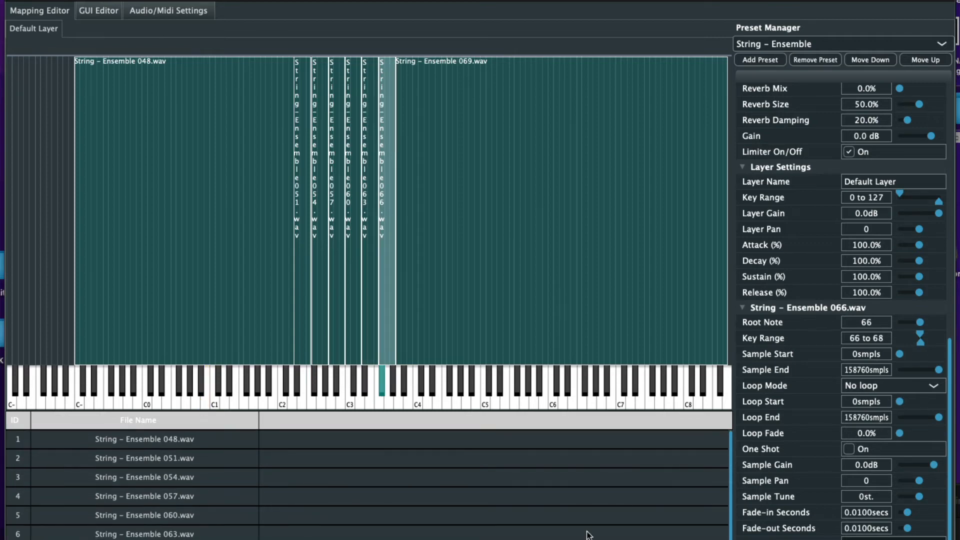
left_click(889, 388)
left_click(887, 415)
left_click_drag(902, 400, 950, 433)
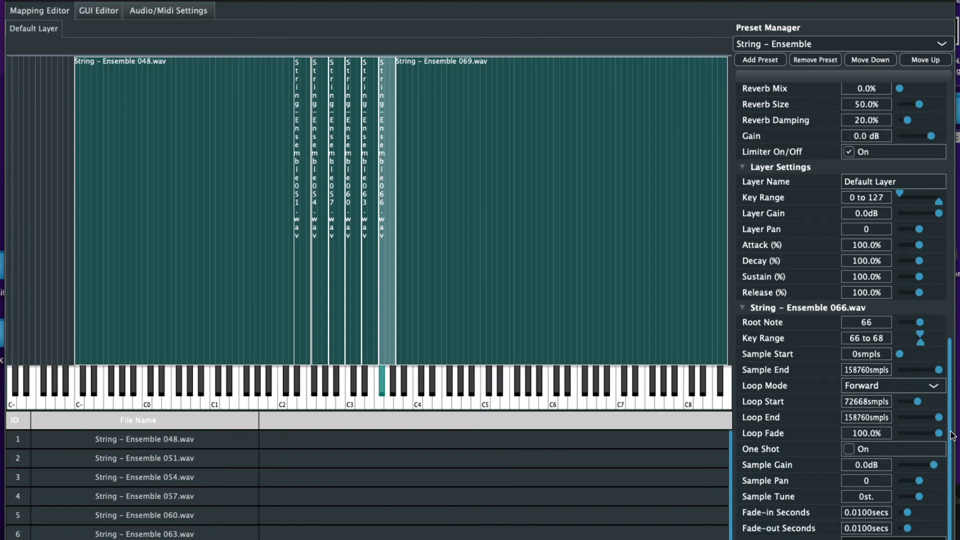
scroll(219, 514, "down", 1)
left_click(212, 539)
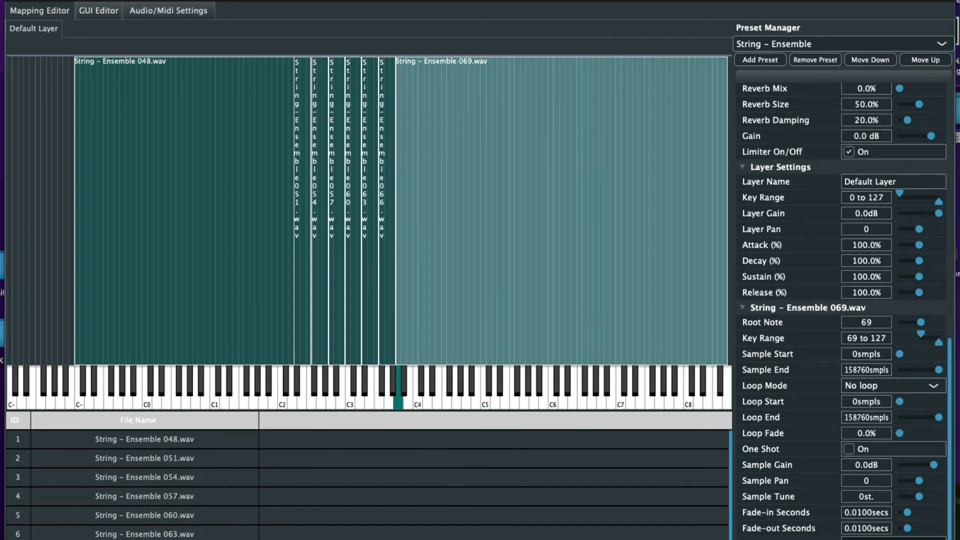
left_click(896, 388)
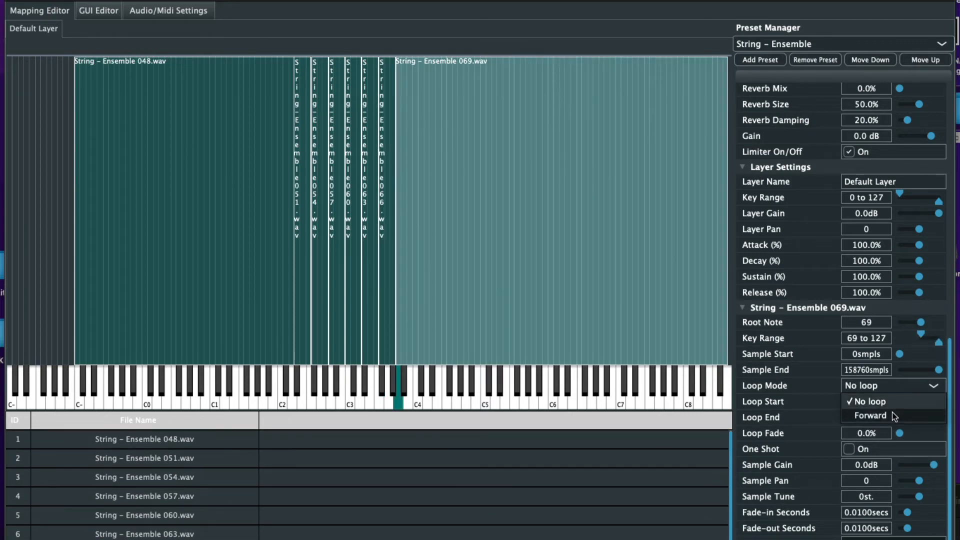
left_click(892, 412)
left_click_drag(901, 400, 942, 433)
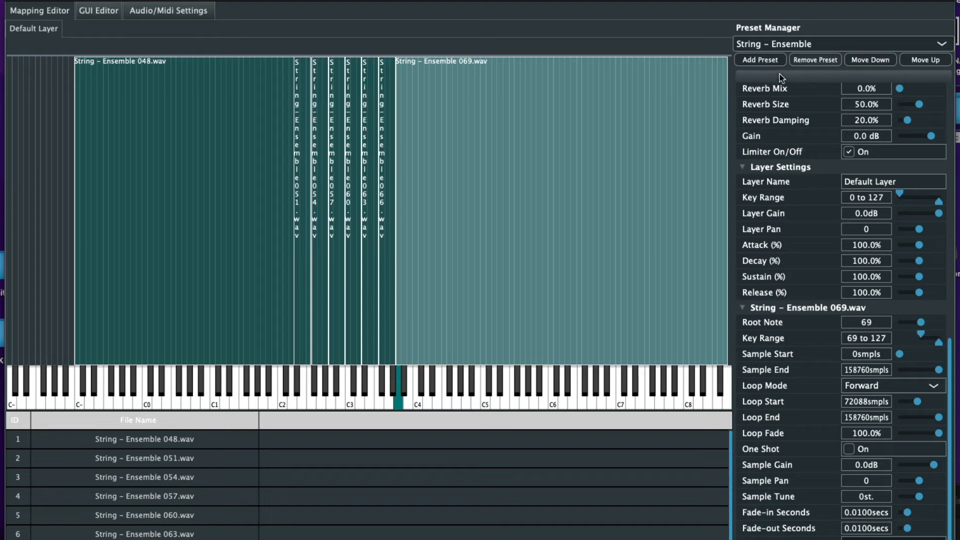
Add a new preset named 'Synth - SuperWave'
left_click(757, 61)
left_click(462, 254)
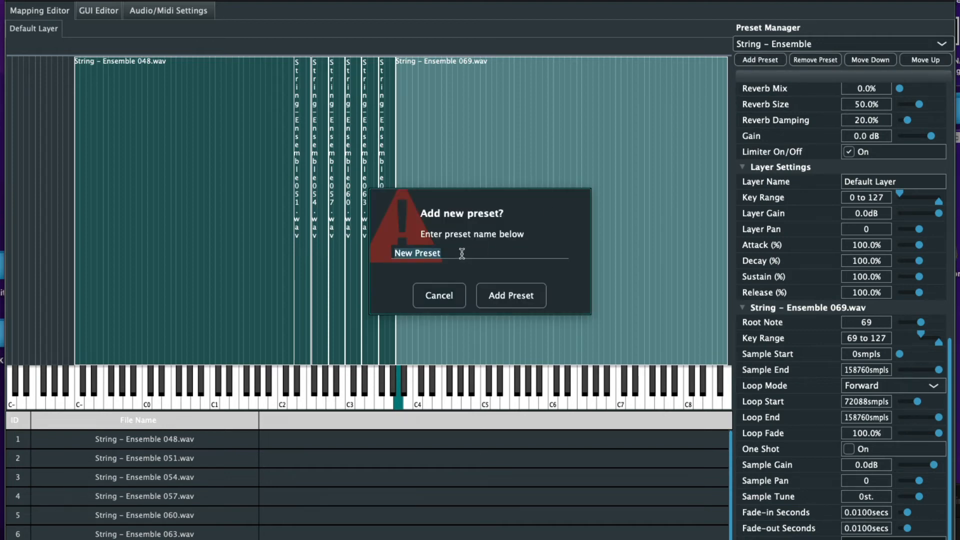
key("BackSpace")
type("Synth ")
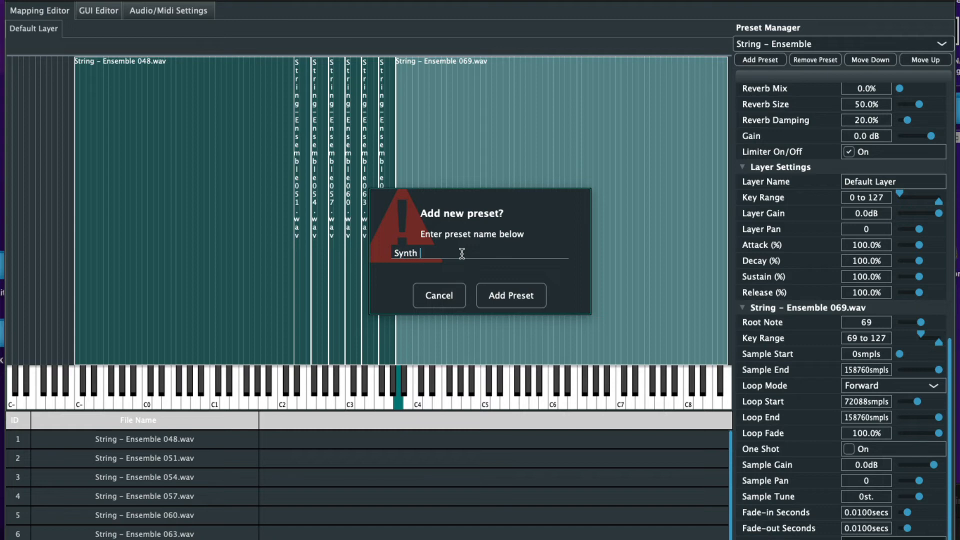
type("- SuperWave")
left_click(505, 293)
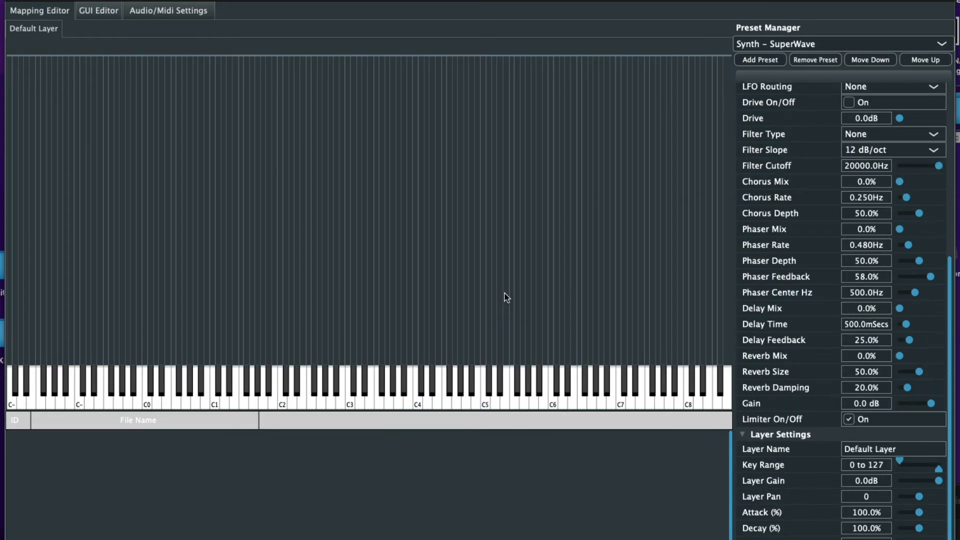
Drag the eight wav files from the Synth - SuperWave folder into the mapping area
left_click_drag(959, 539, 566, 157)
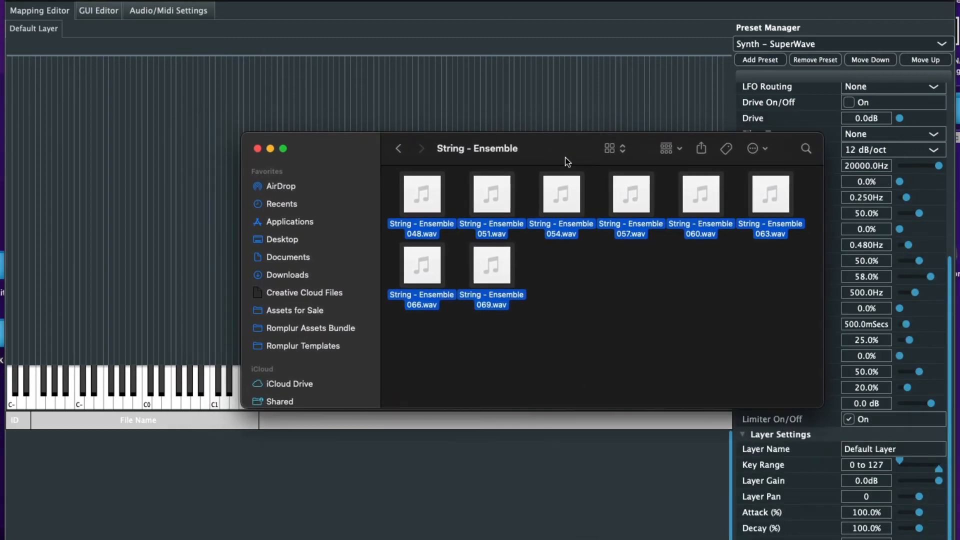
left_click(399, 149)
double_click(700, 200)
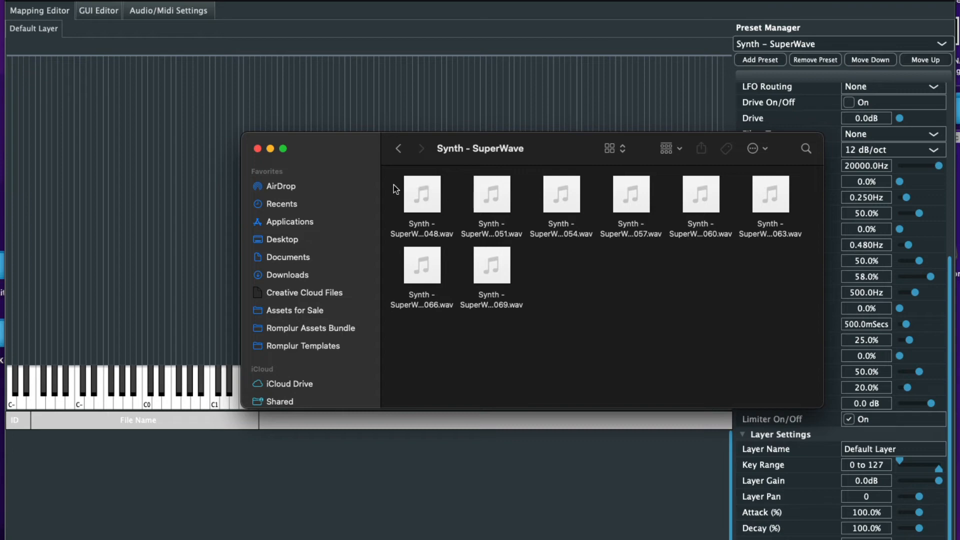
left_click_drag(395, 187, 776, 325)
left_click_drag(423, 193, 343, 101)
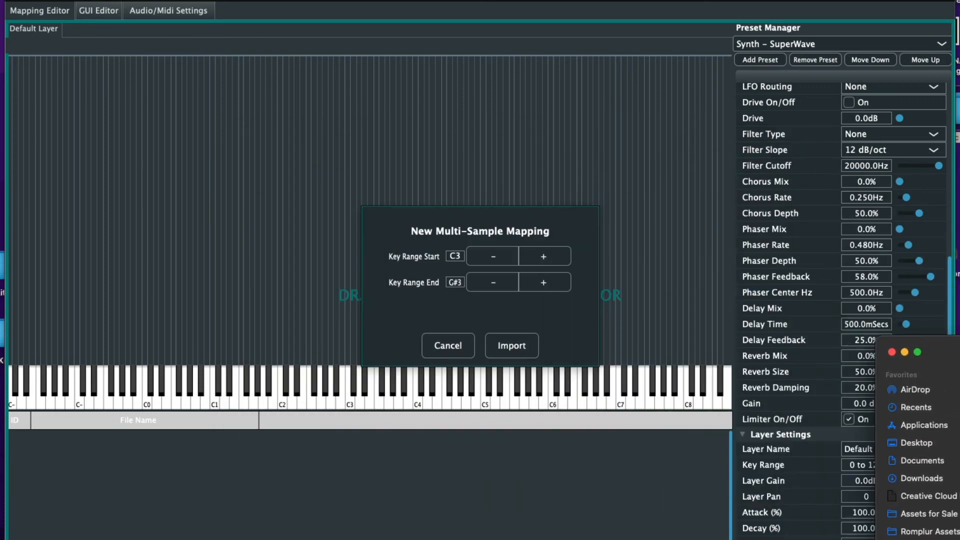
Import the SuperWave samples spread across keys C2 to C4
left_click(491, 248)
left_click(491, 248)
left_click(491, 248)
left_click(491, 248)
left_click(491, 248)
left_click(491, 248)
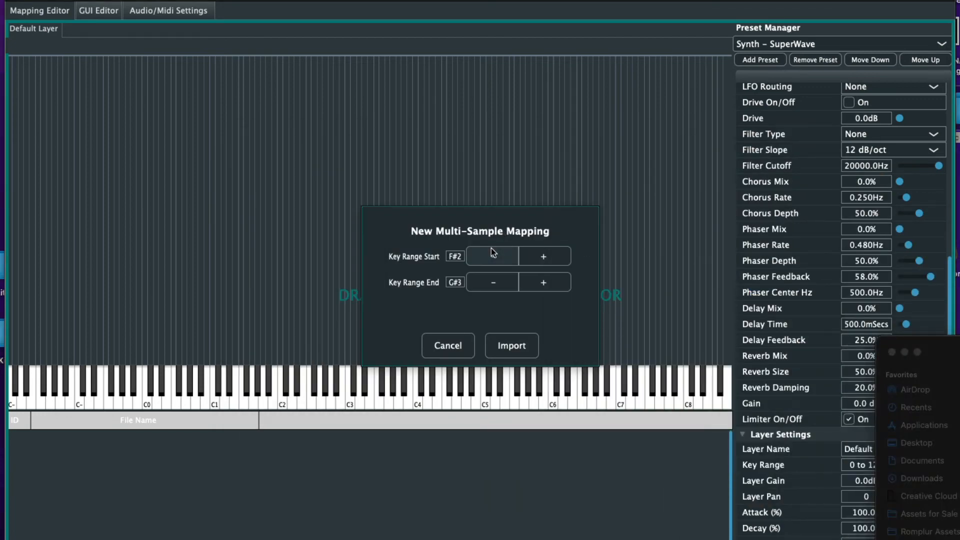
left_click(491, 248)
left_click(491, 248)
left_click(491, 248)
left_click(491, 248)
left_click(491, 248)
left_click(491, 248)
left_click(491, 248)
left_click(542, 255)
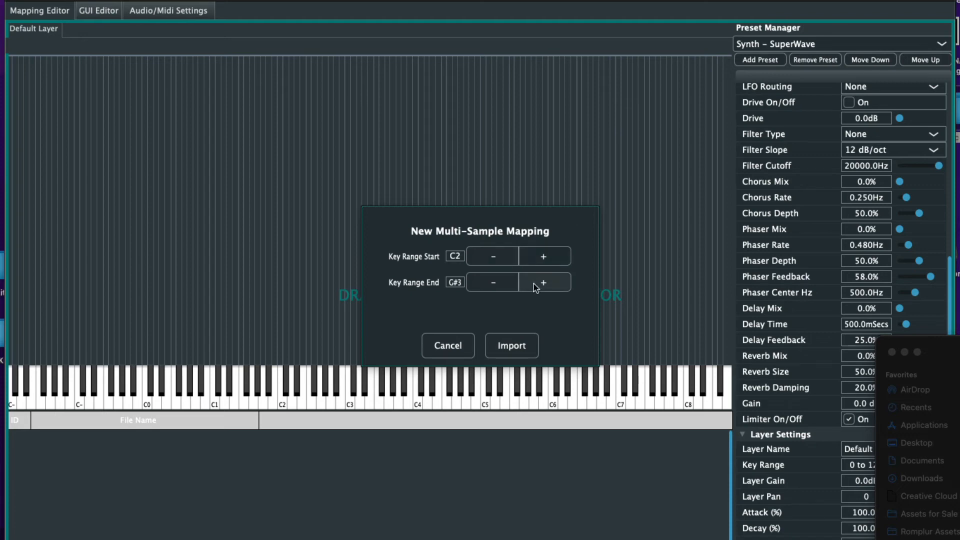
left_click(533, 284)
left_click(533, 284)
left_click(533, 283)
left_click(533, 284)
left_click(533, 283)
left_click(496, 286)
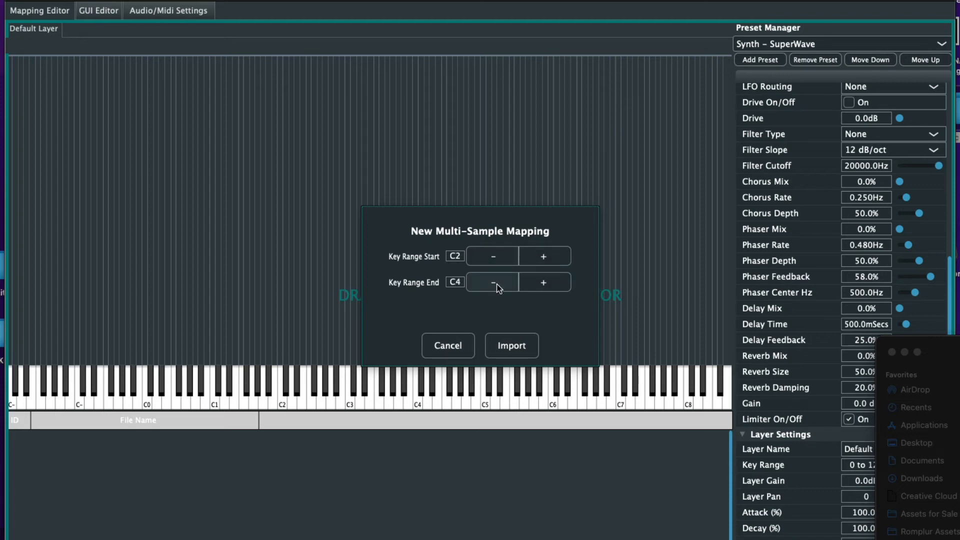
left_click(509, 344)
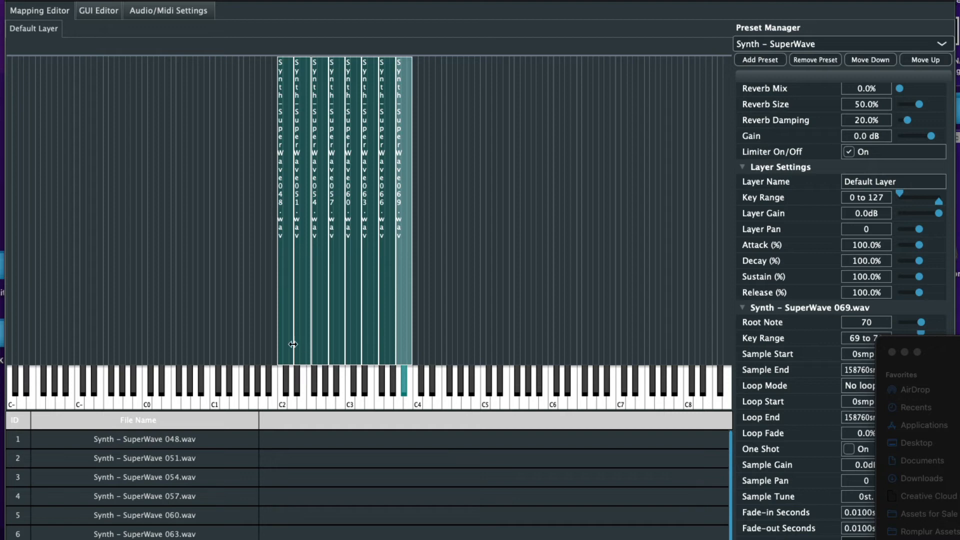
Set zone 048 to keys 48–50 and move zone 051 to 51–53 with root note 51
left_click(292, 345)
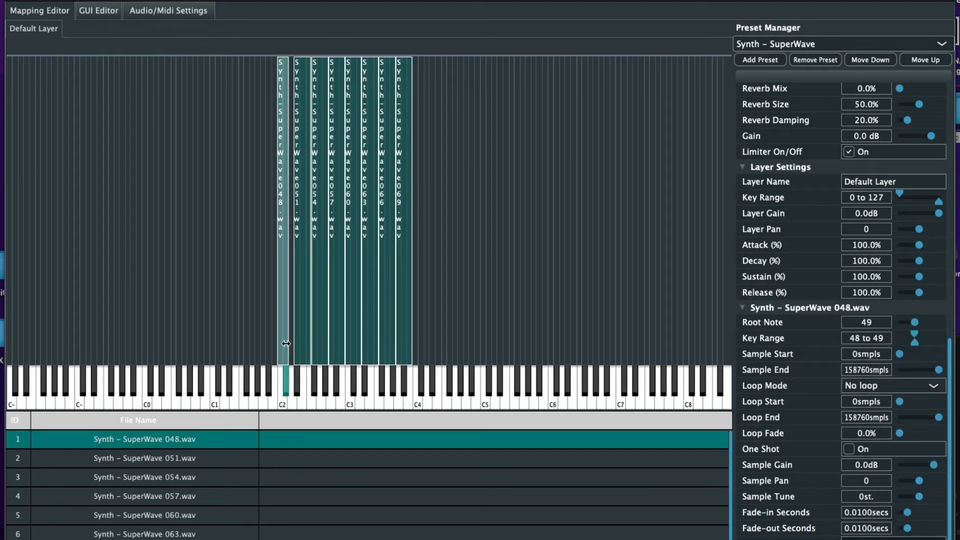
left_click_drag(292, 344, 296, 343)
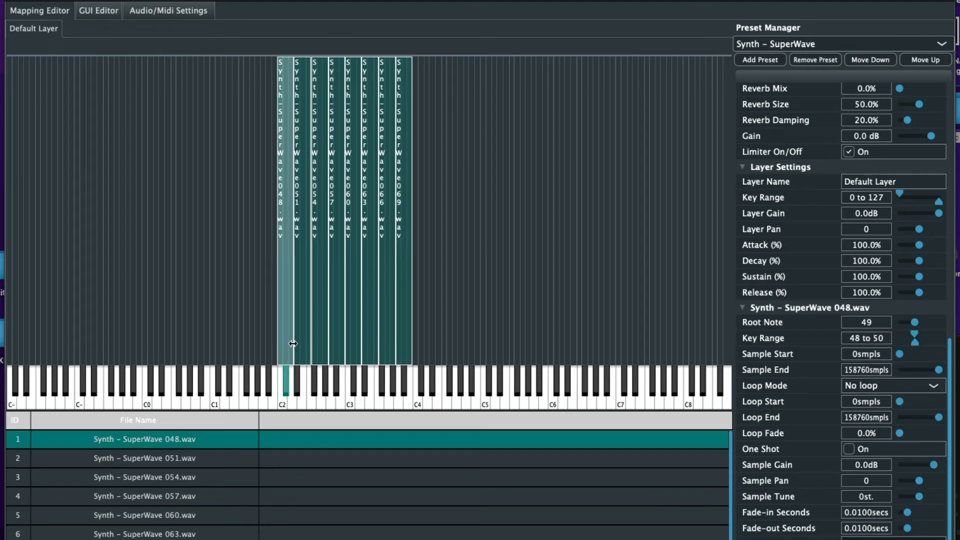
left_click(283, 383)
left_click(302, 349)
left_click_drag(301, 349, 309, 349)
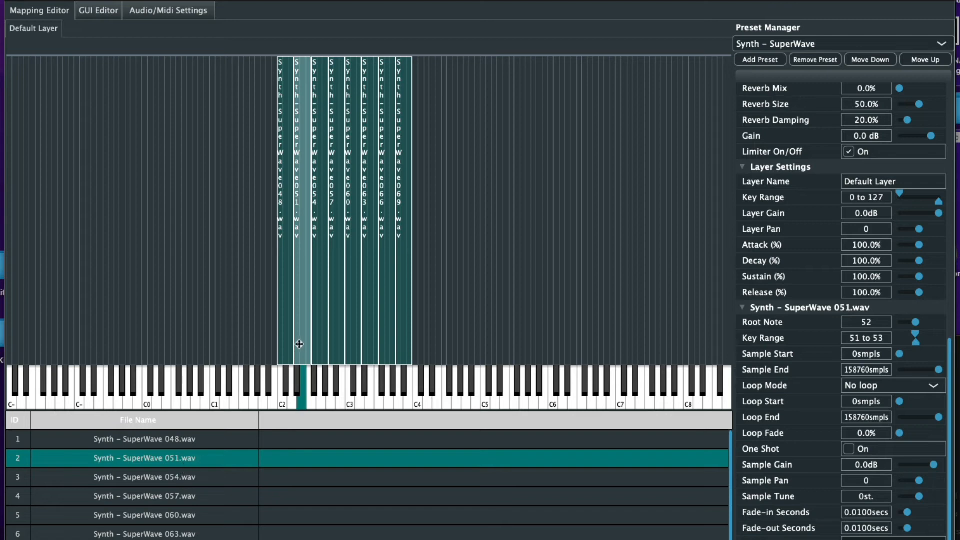
left_click(298, 381)
Root samples 057, 060 and 066 on keys 57, 60 and 66, auditioning 069
left_click(181, 483)
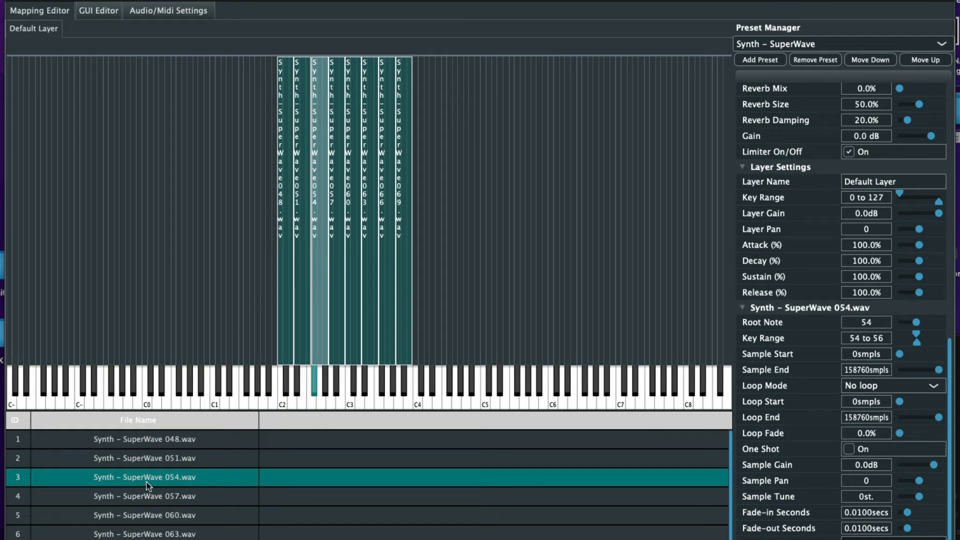
left_click(166, 492)
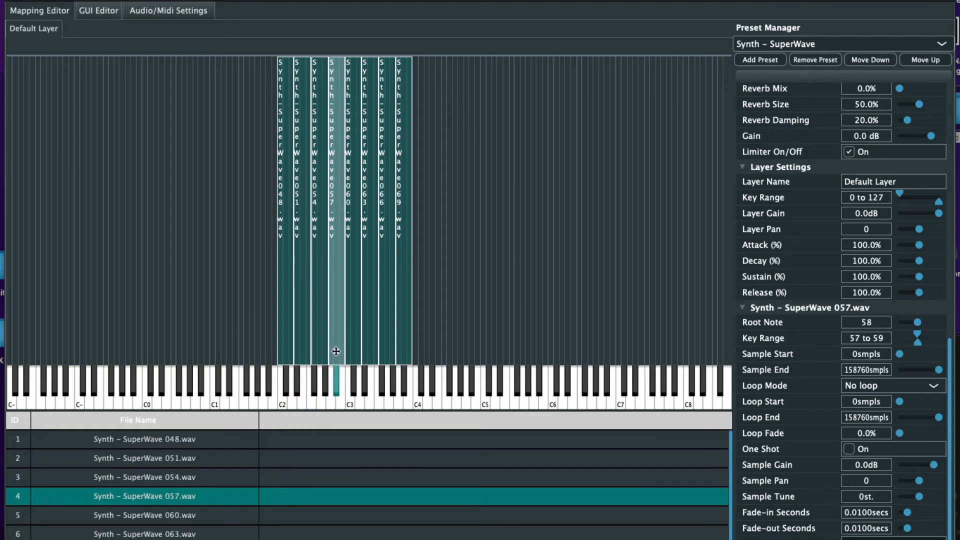
left_click(334, 387)
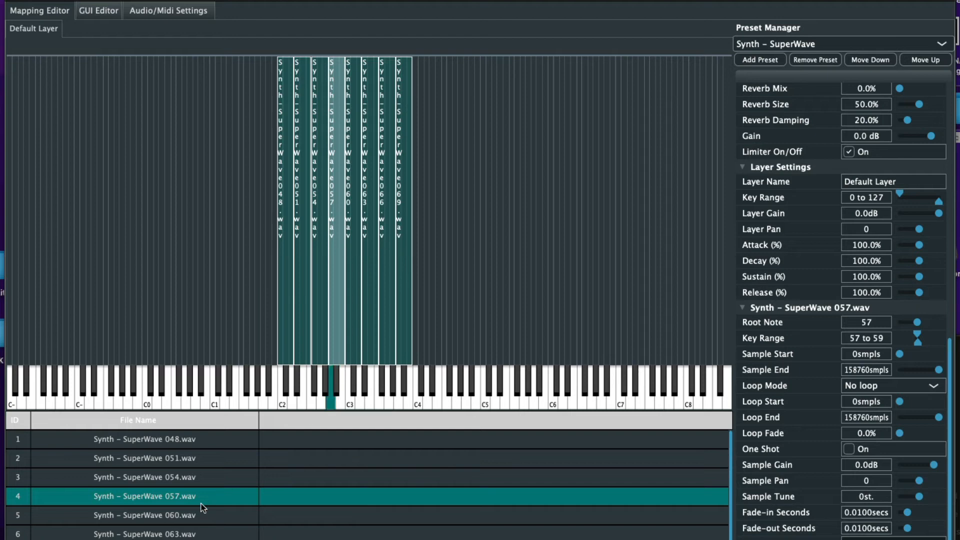
left_click(186, 520)
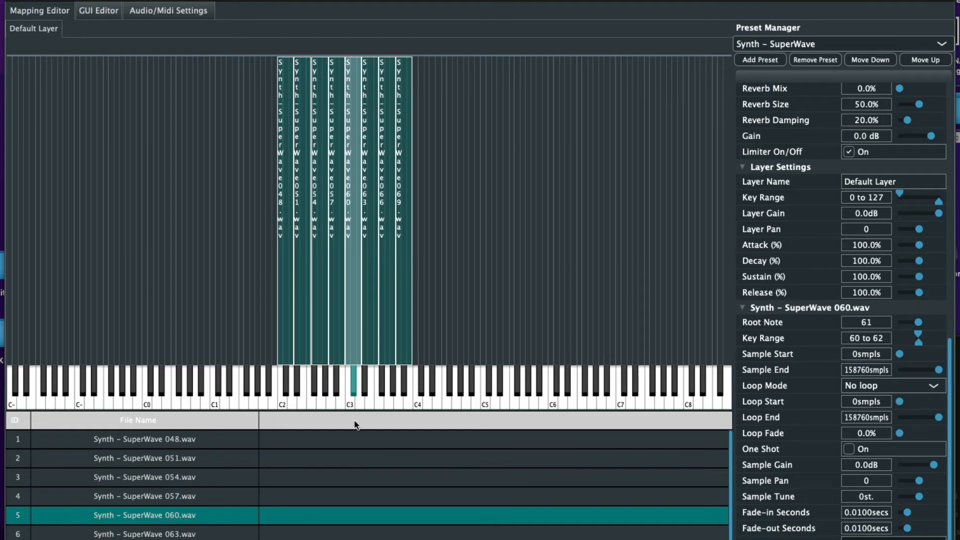
left_click(349, 393)
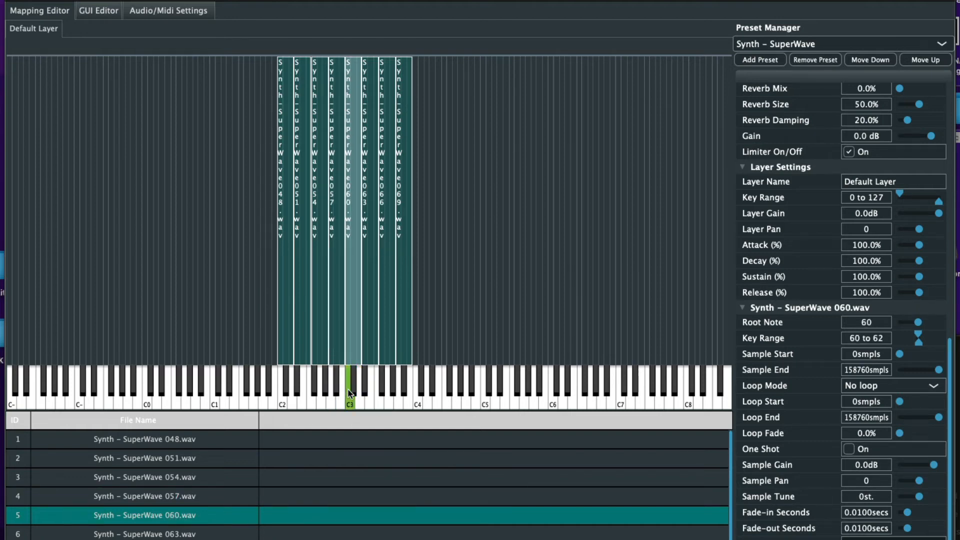
left_click(178, 534)
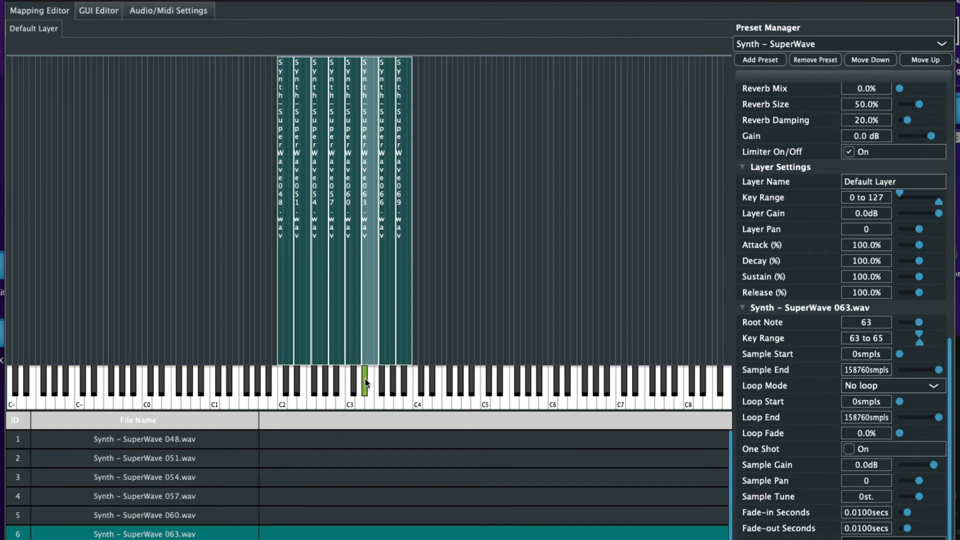
scroll(182, 527, "down", 1)
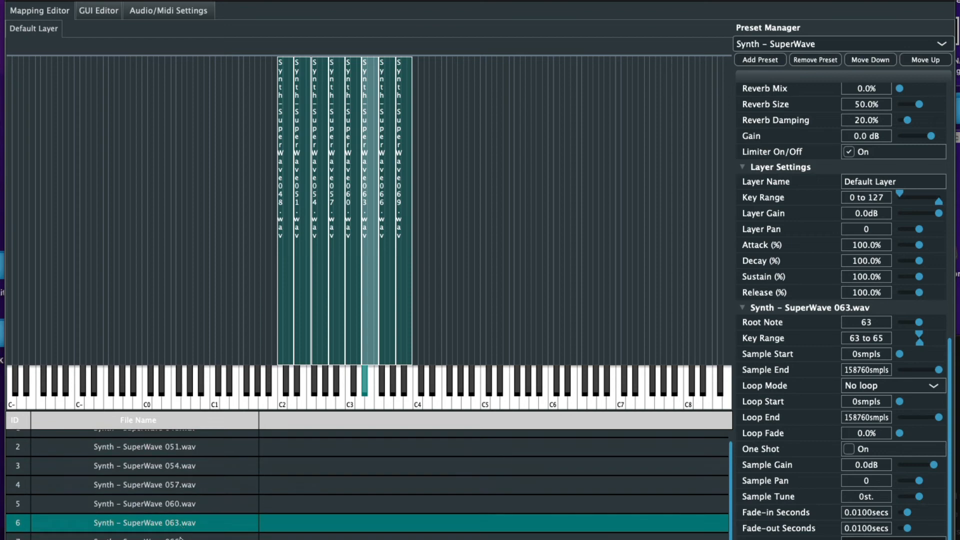
left_click(186, 539)
left_click(386, 384)
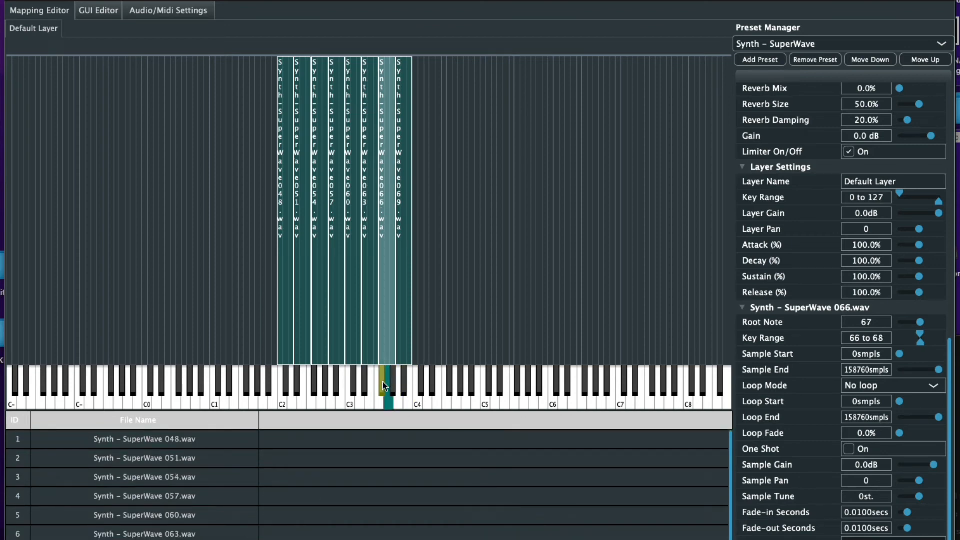
scroll(173, 519, "down", 1)
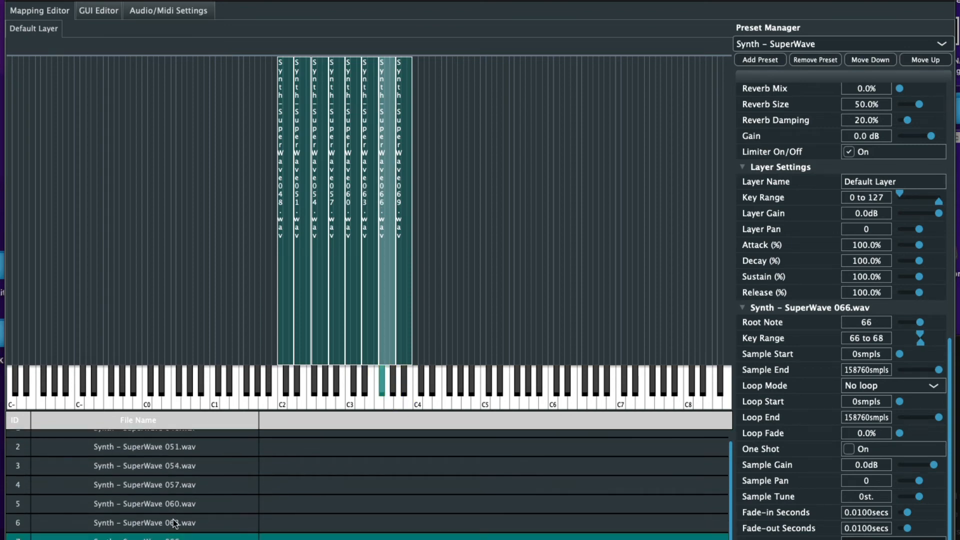
left_click(175, 535)
left_click(413, 384)
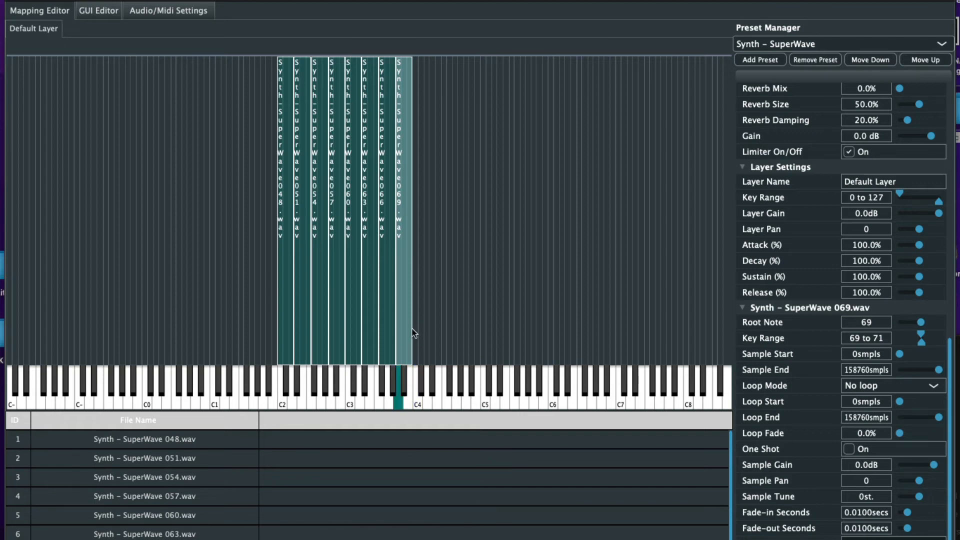
Extend zone 069 up to key 123 and zone 048 down to key 23, then test-play notes
left_click_drag(412, 332, 716, 319)
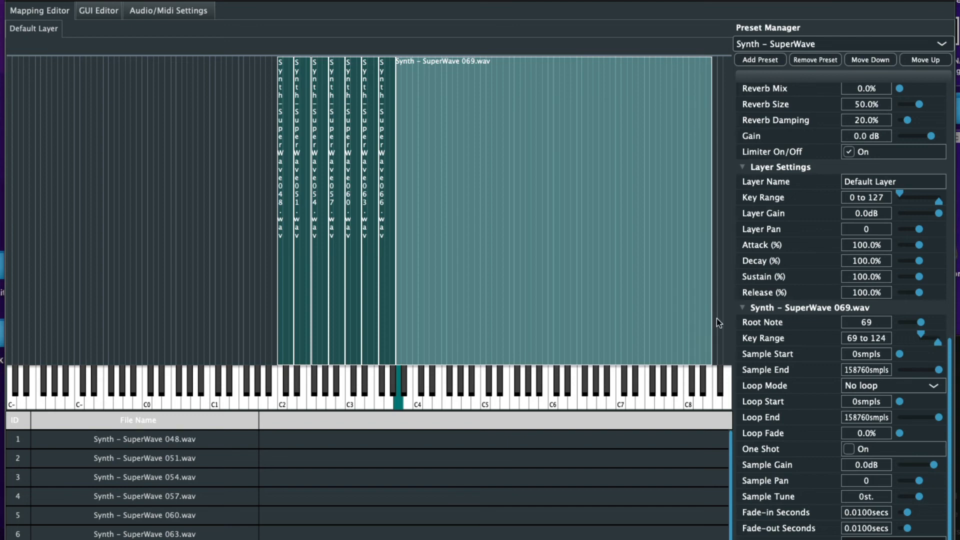
left_click(283, 295)
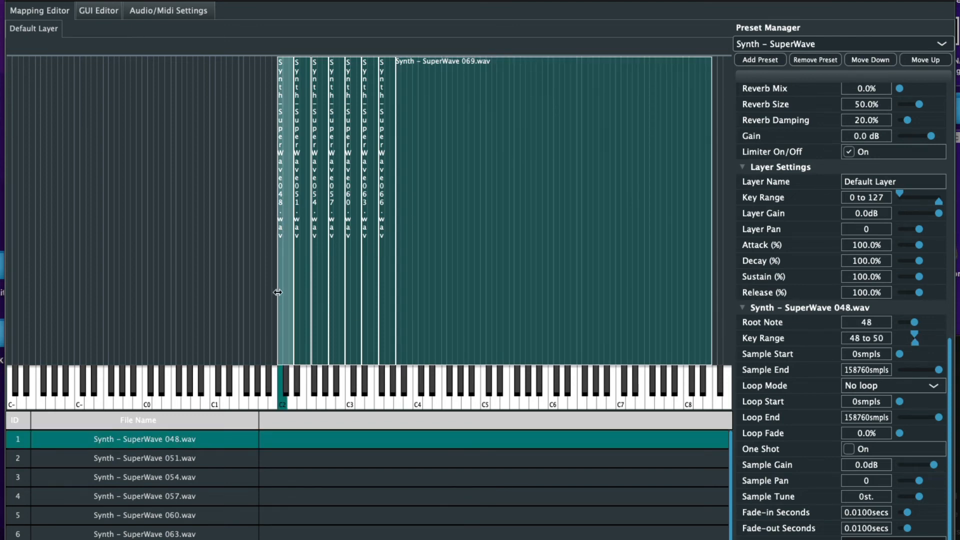
left_click_drag(278, 292, 143, 292)
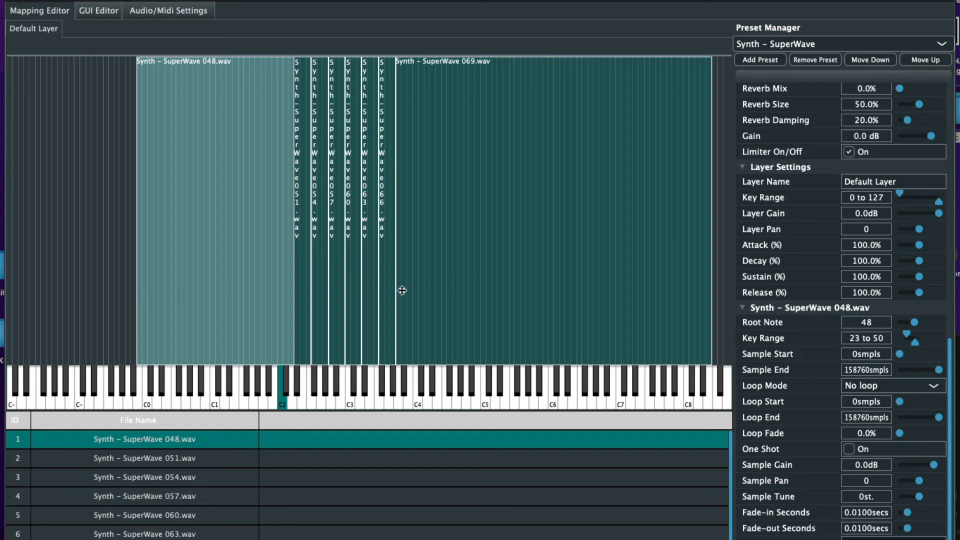
left_click(581, 387)
left_click(314, 392)
left_click_drag(314, 395, 358, 399)
Loop samples 048 and 051 forward, 048 from 77229 samples with 100% fade, 051 from 75209
left_click(877, 388)
left_click(879, 414)
left_click_drag(900, 403, 913, 403)
left_click_drag(923, 437, 952, 436)
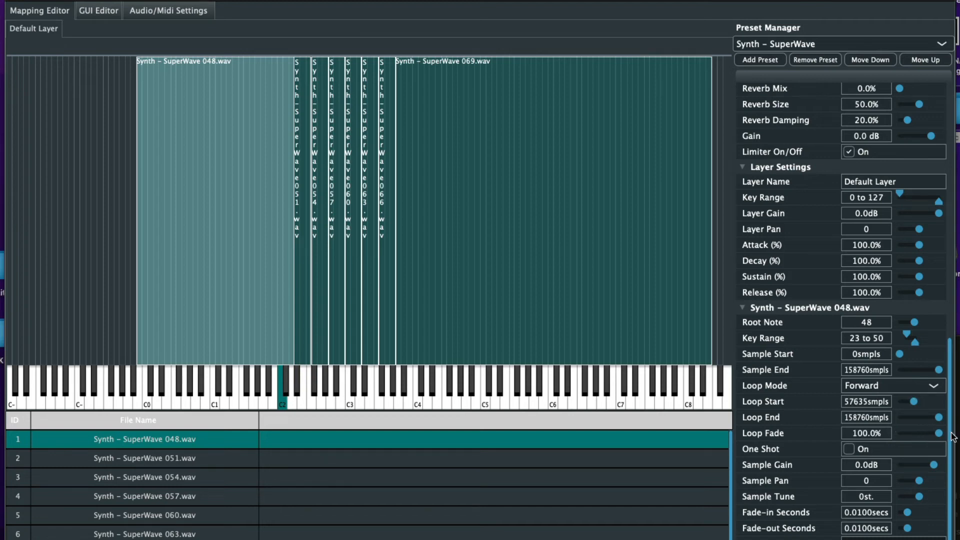
left_click_drag(914, 402, 918, 402)
left_click(202, 461)
left_click(925, 389)
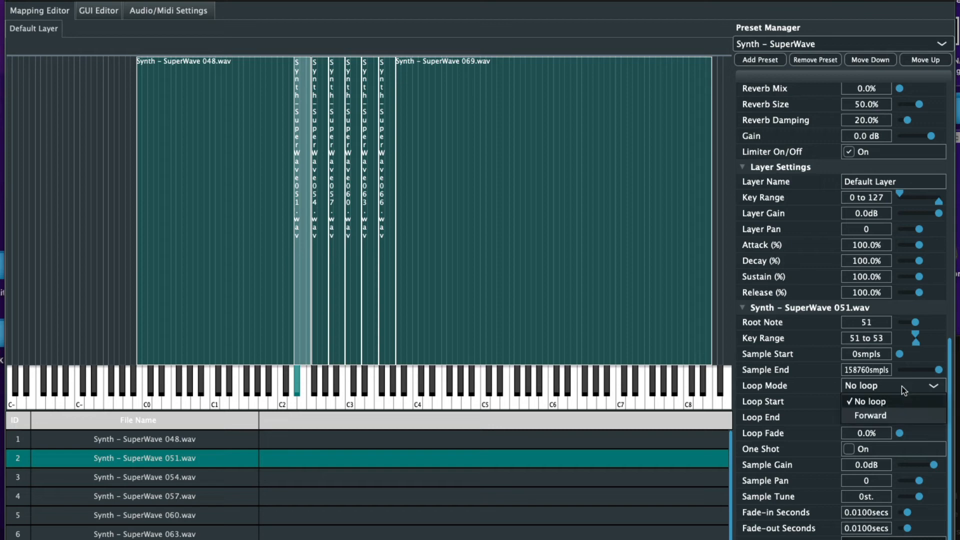
left_click(901, 408)
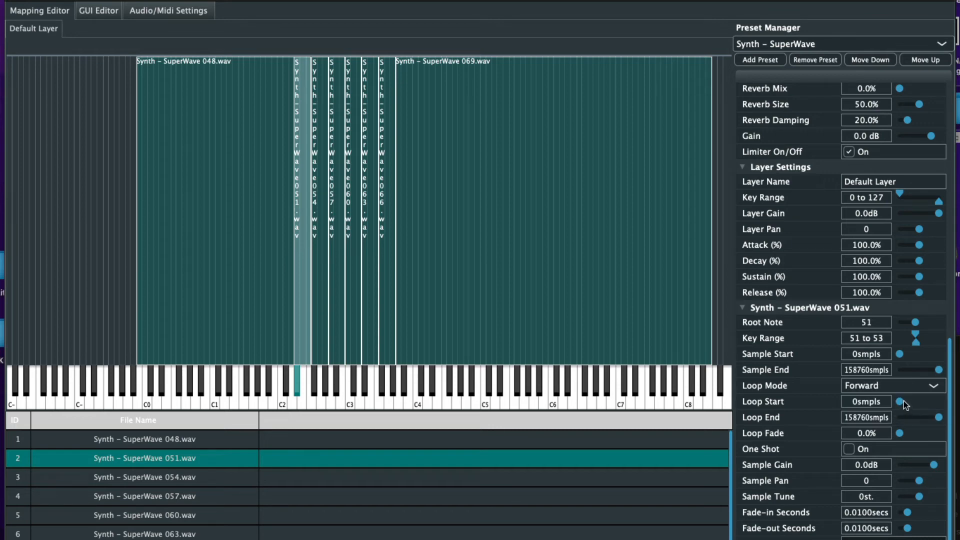
left_click_drag(904, 401, 917, 399)
left_click_drag(913, 432, 735, 436)
Loop samples 054 and 057 forward, 054 from 74039 samples with 42% loop fade
left_click(242, 481)
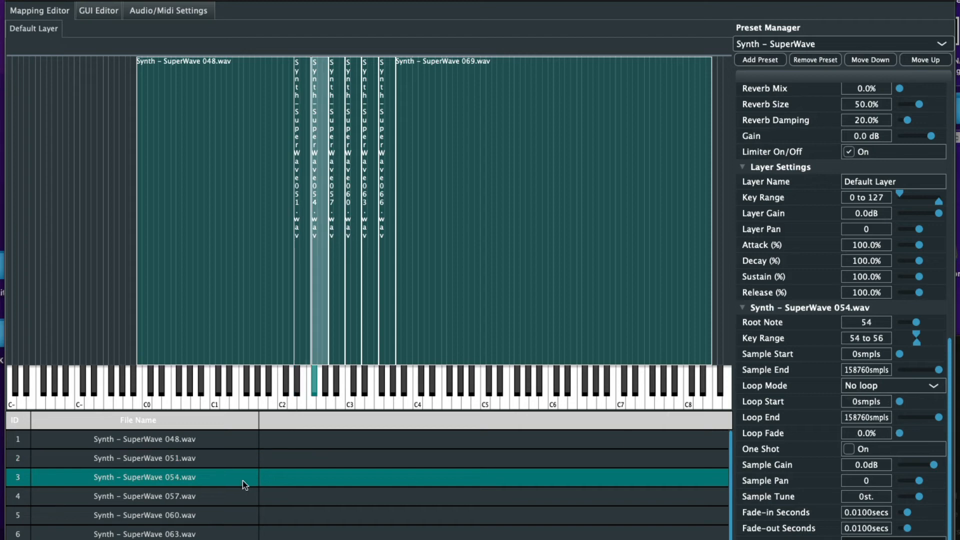
left_click(889, 388)
left_click(884, 409)
left_click_drag(904, 404, 957, 433)
left_click(917, 433)
left_click(215, 495)
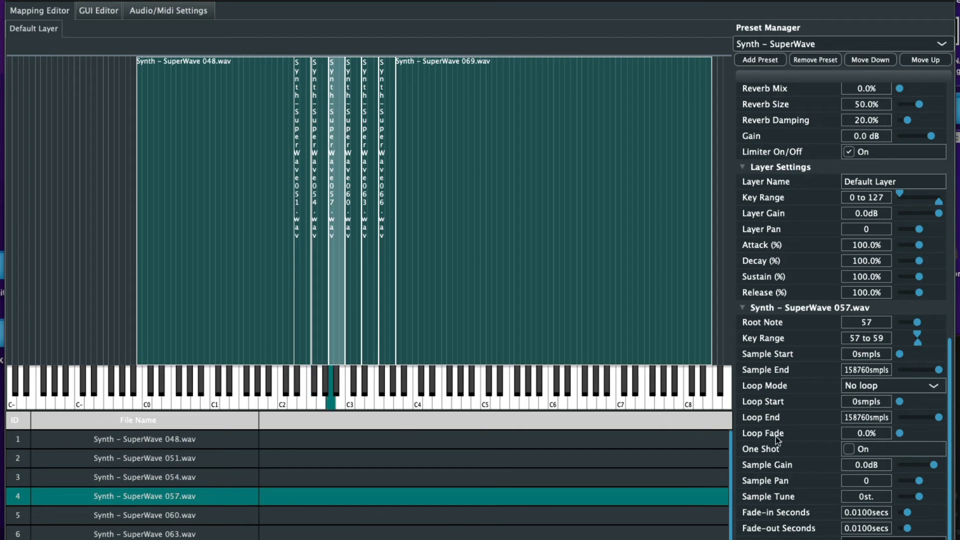
left_click(880, 388)
left_click(875, 416)
left_click_drag(910, 405, 919, 406)
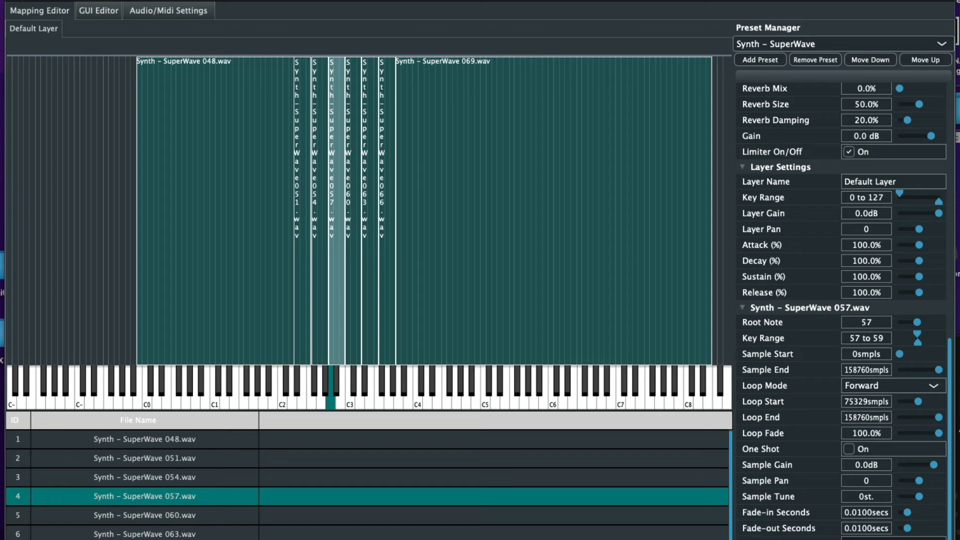
Loop samples 060 and 063 forward from 80870 and 79740 samples, 060 with 100% fade
left_click(191, 511)
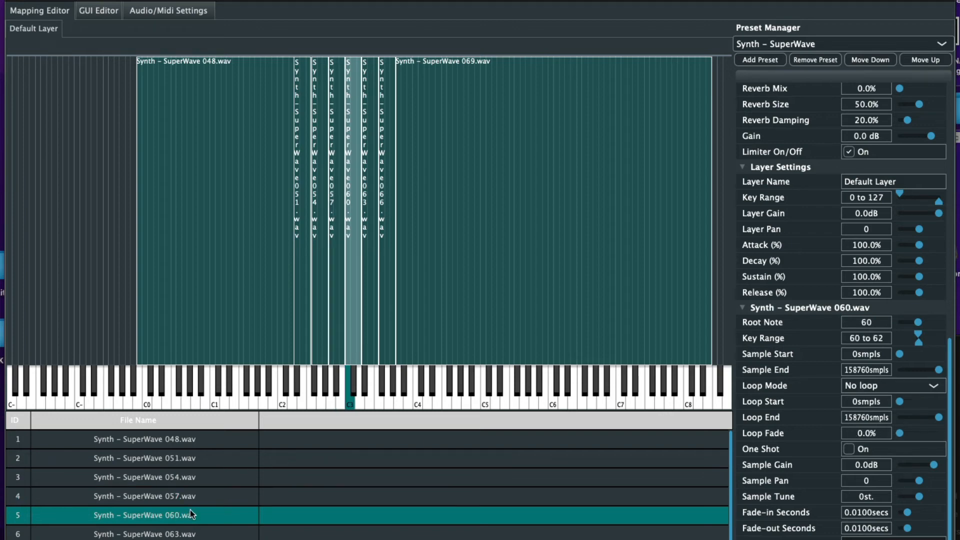
left_click(887, 384)
left_click(917, 413)
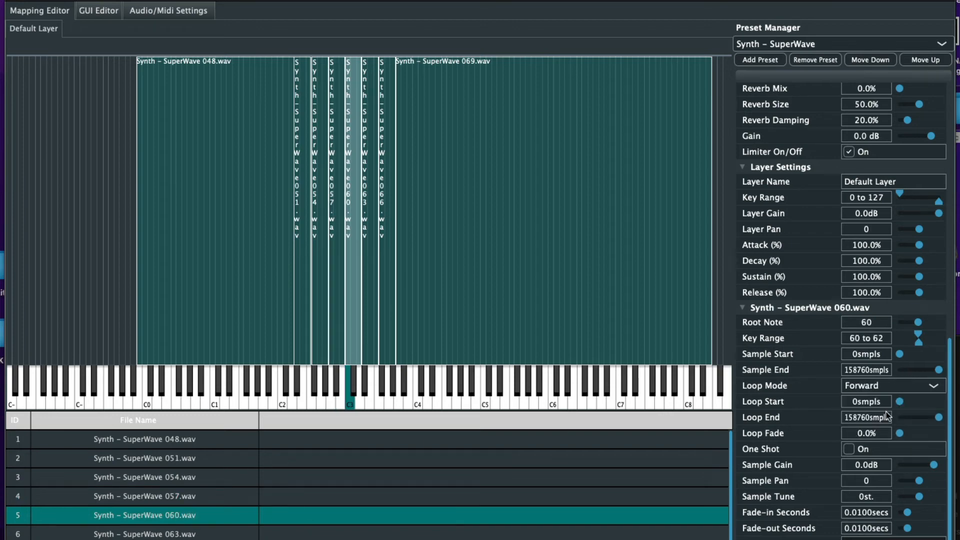
left_click(919, 402)
left_click_drag(900, 435, 940, 434)
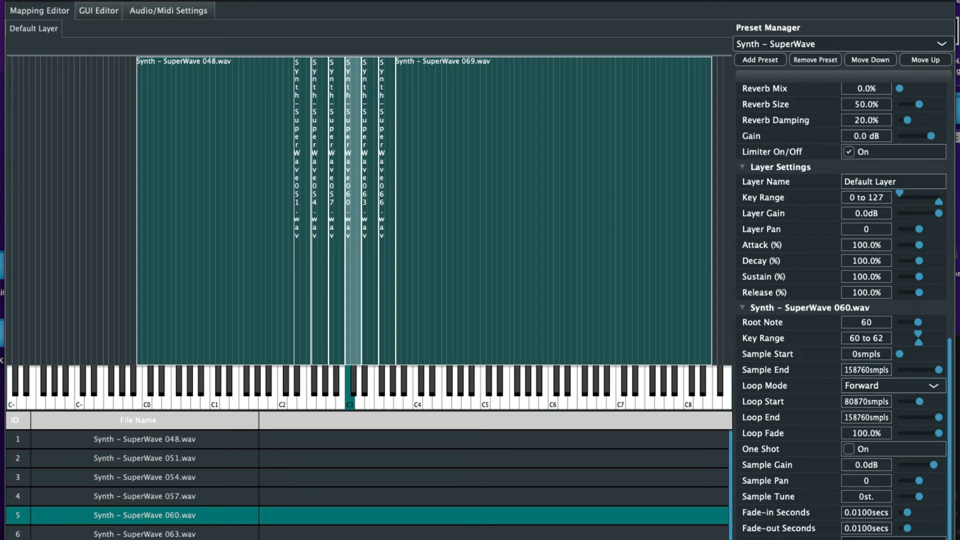
left_click(170, 522)
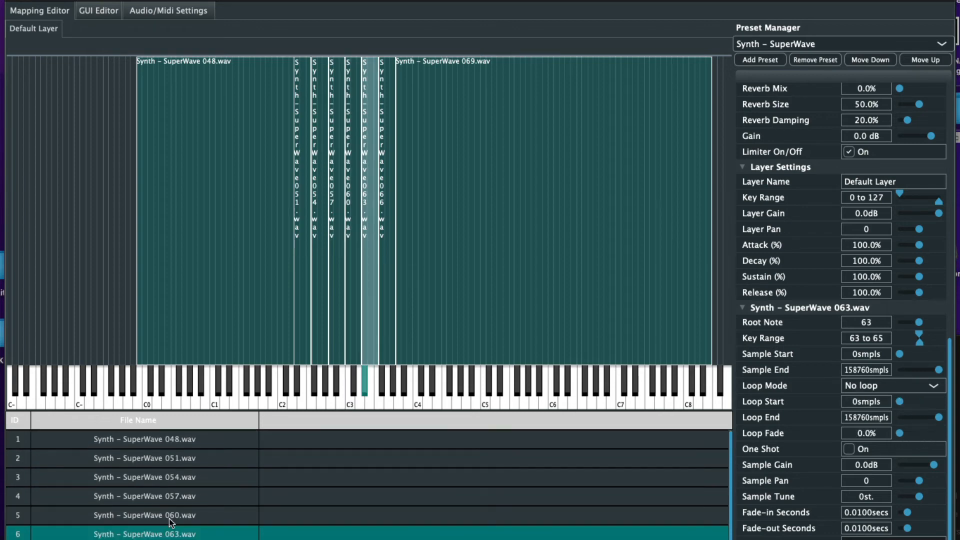
left_click(881, 387)
left_click(870, 416)
left_click_drag(904, 402, 946, 434)
Loop samples 066 and 069 forward from 65607 and 73859 samples with 100% loop fade
key("Down")
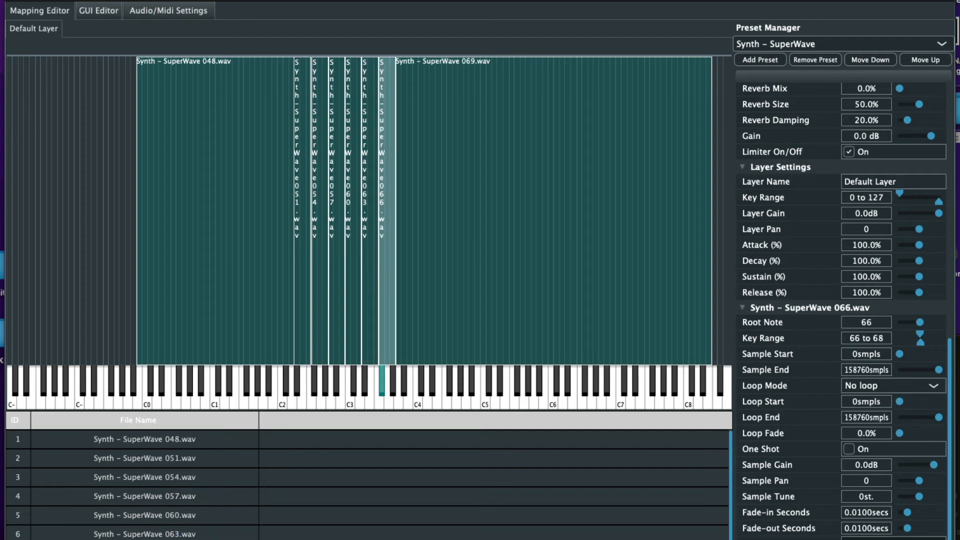
left_click(929, 388)
left_click(888, 415)
left_click(916, 402)
left_click_drag(910, 434, 946, 434)
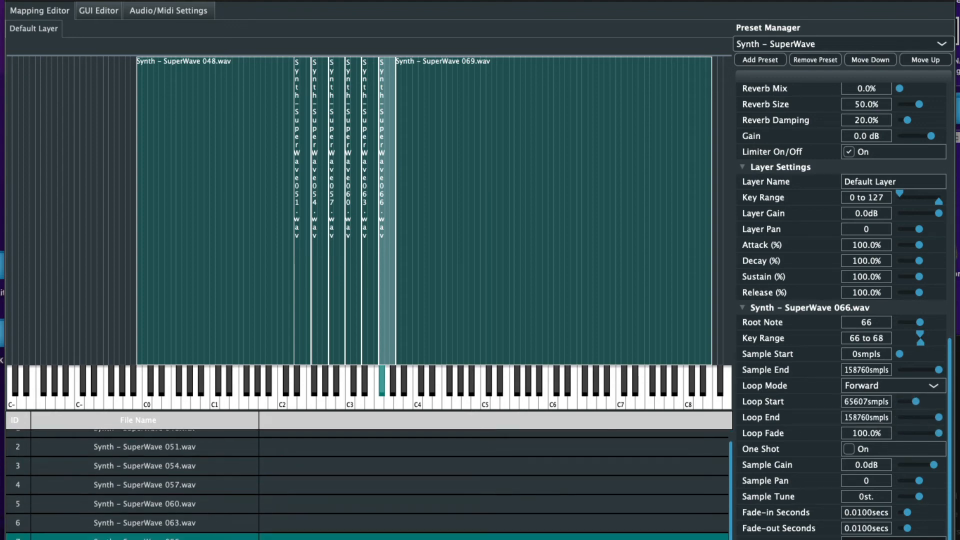
key("Down")
left_click(911, 386)
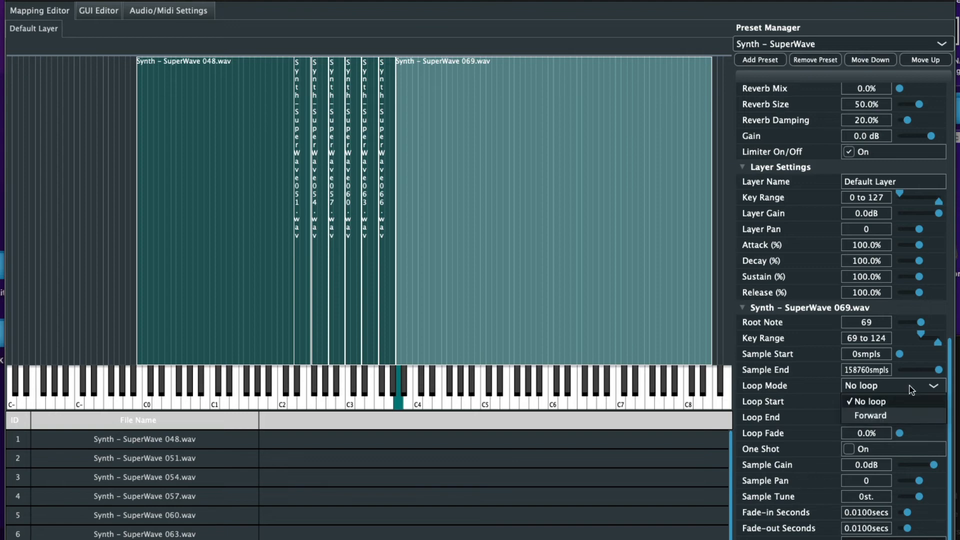
left_click(896, 413)
left_click(917, 401)
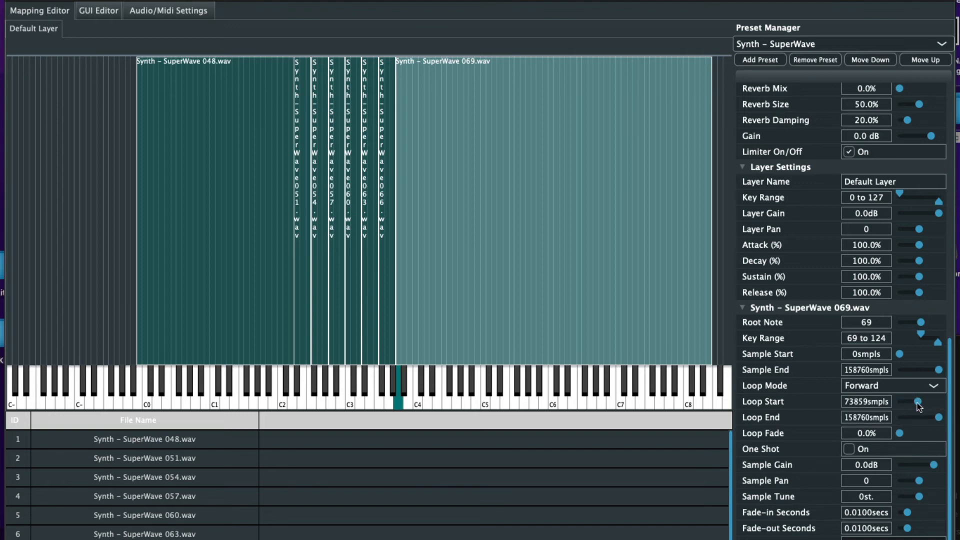
left_click_drag(909, 433, 944, 434)
left_click(808, 43)
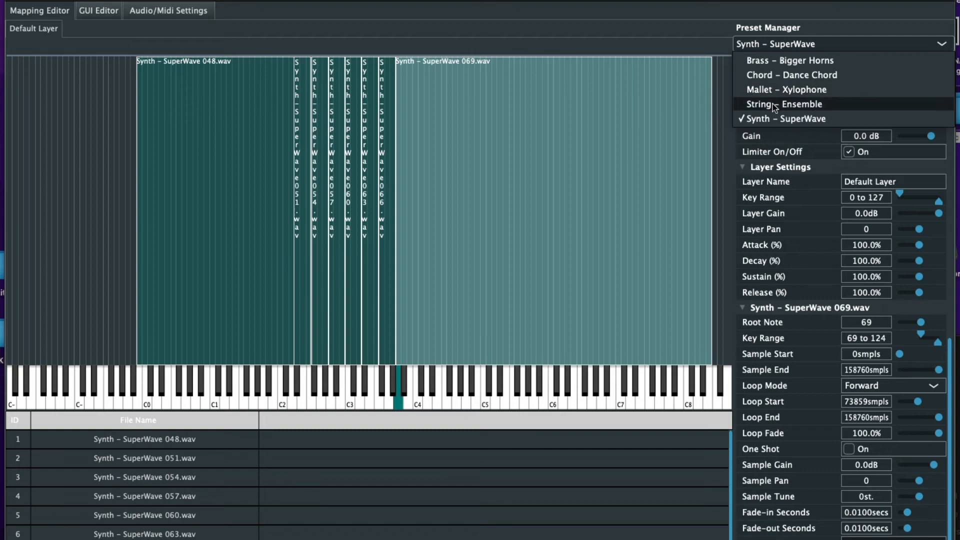
left_click(93, 13)
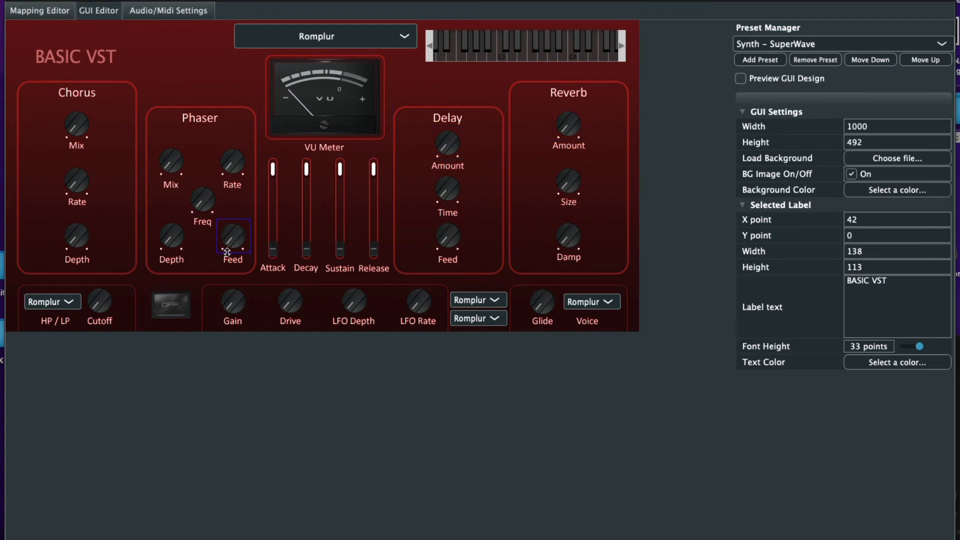
left_click(64, 14)
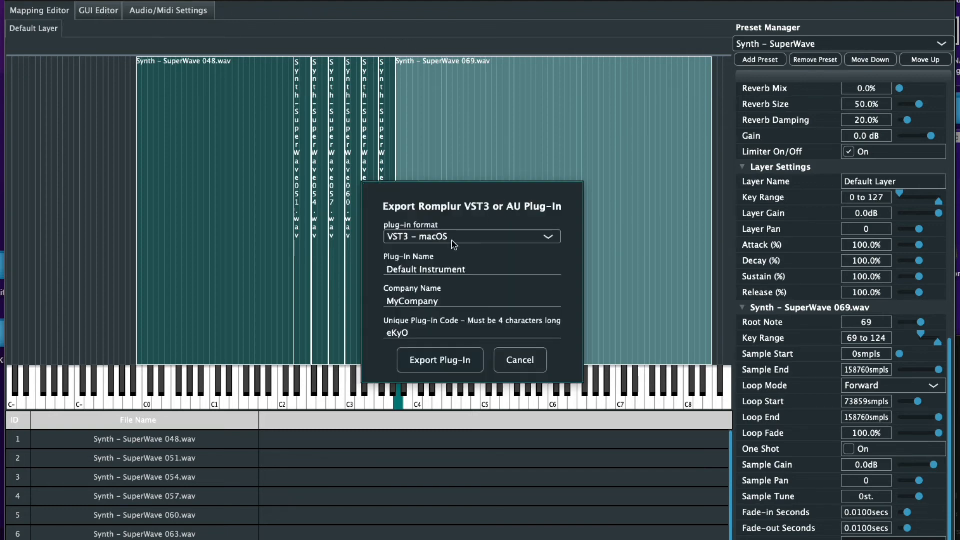
Set the export format to AU - macOS and the plug-in name to 'Basic VST'
left_click(438, 237)
left_click(440, 263)
left_click(450, 270)
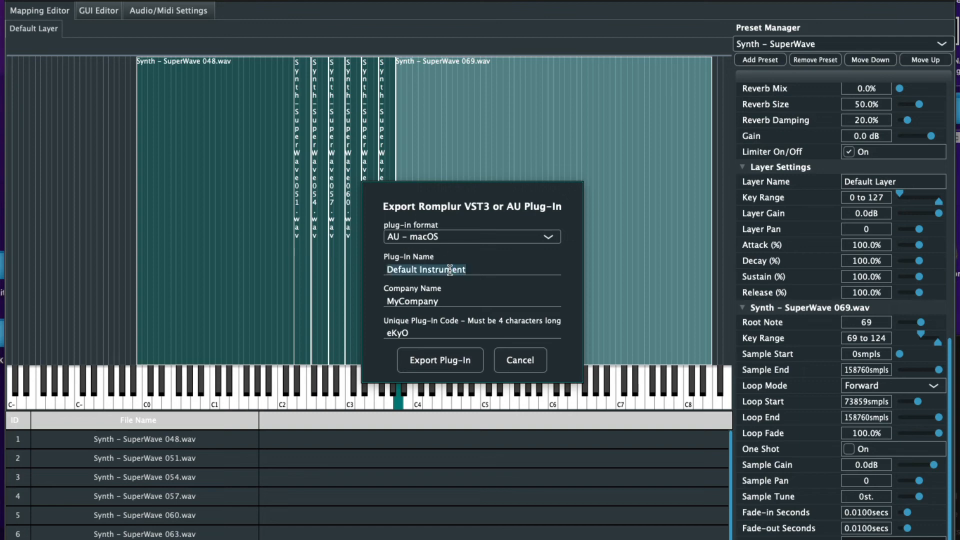
key("BackSpace")
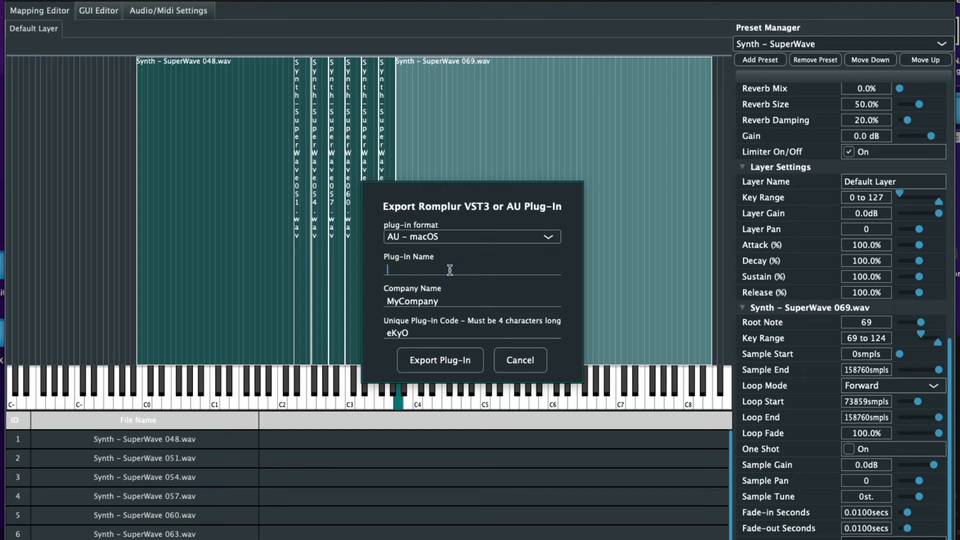
type("Basic VST")
Replace the company name with 'Cool Beatz'
double_click(411, 302)
key("BackSpace")
type("Cool")
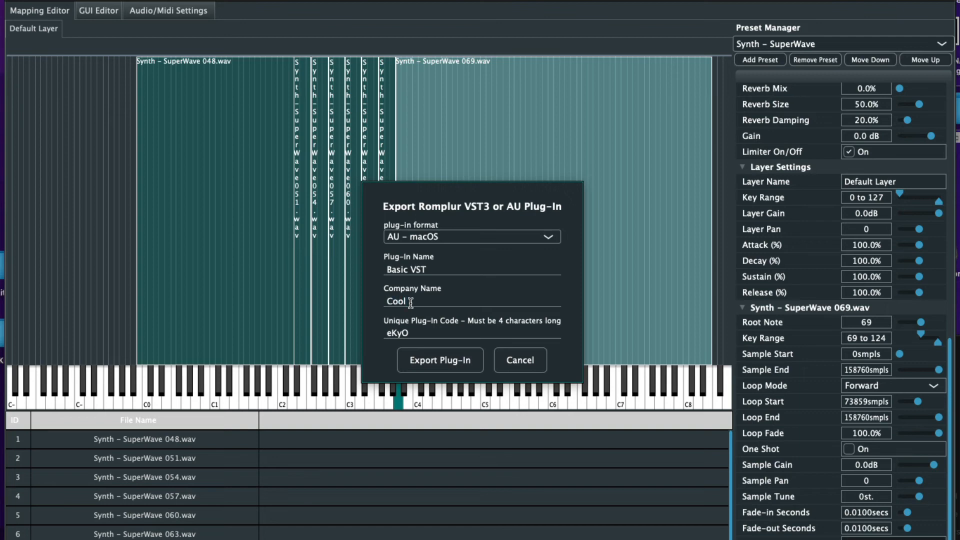
type(" Beatz")
Export the AU plug-in to the Desktop as 'Basic VST', then select the resulting Basic VST.component
left_click(439, 358)
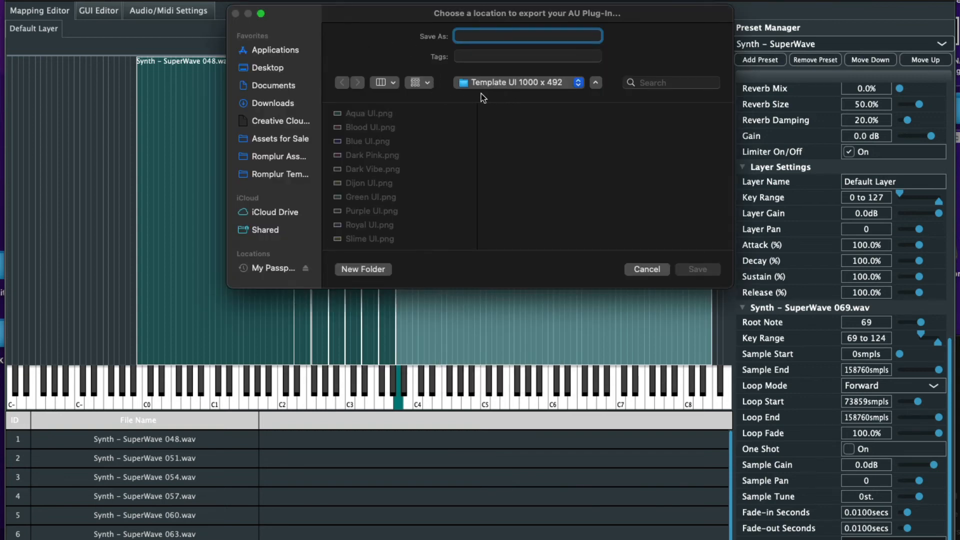
left_click(283, 68)
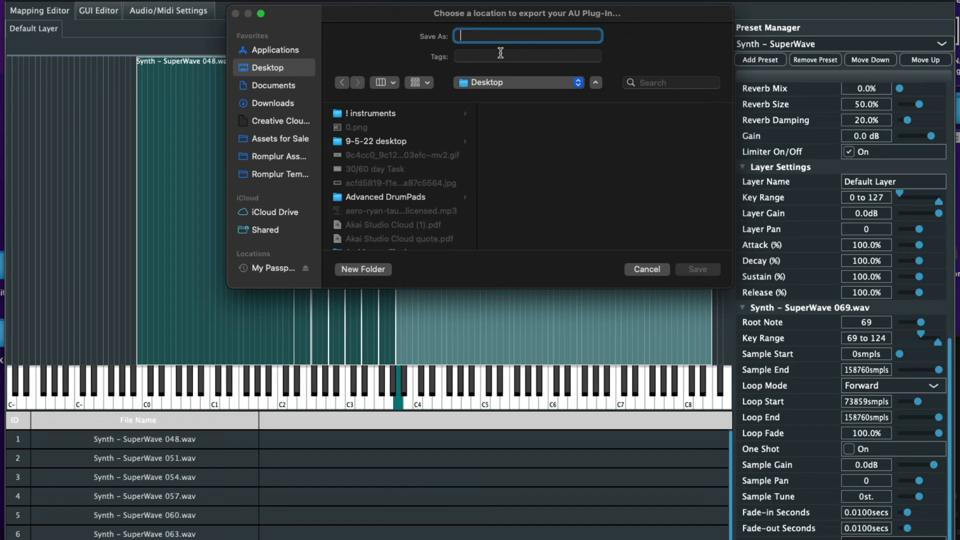
type("Cool Be")
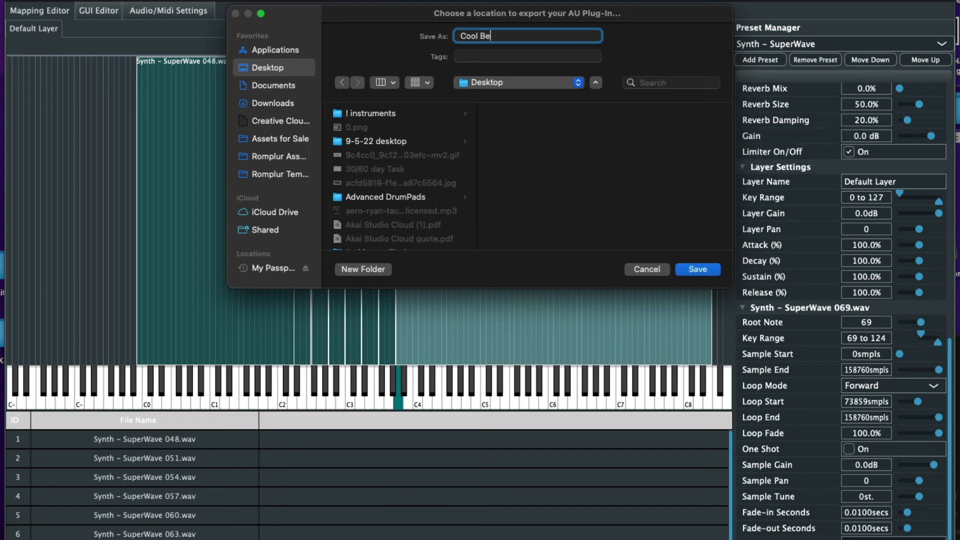
key("BackSpace")
key("BackSpace")
key("BackSpace")
key("BackSpace")
type("Basic VST")
left_click(700, 268)
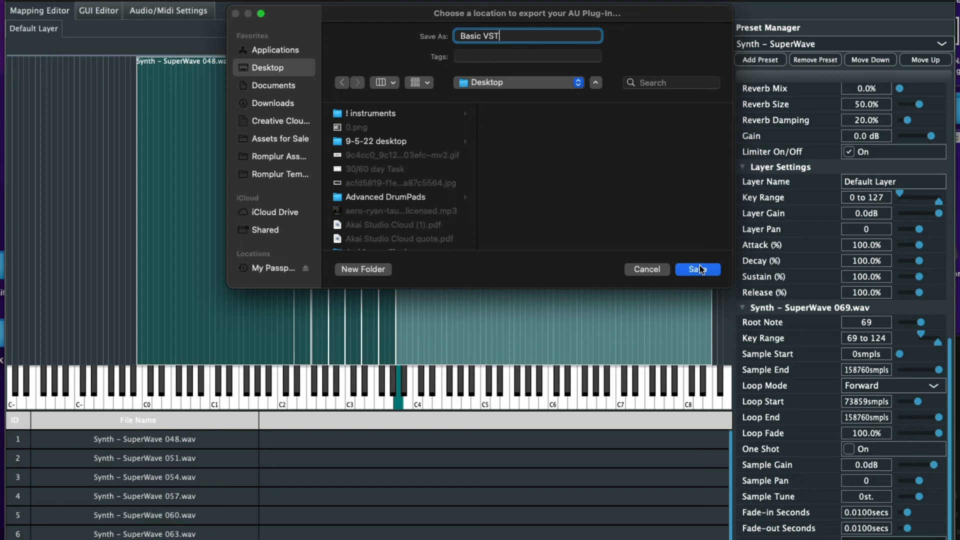
left_click(700, 268)
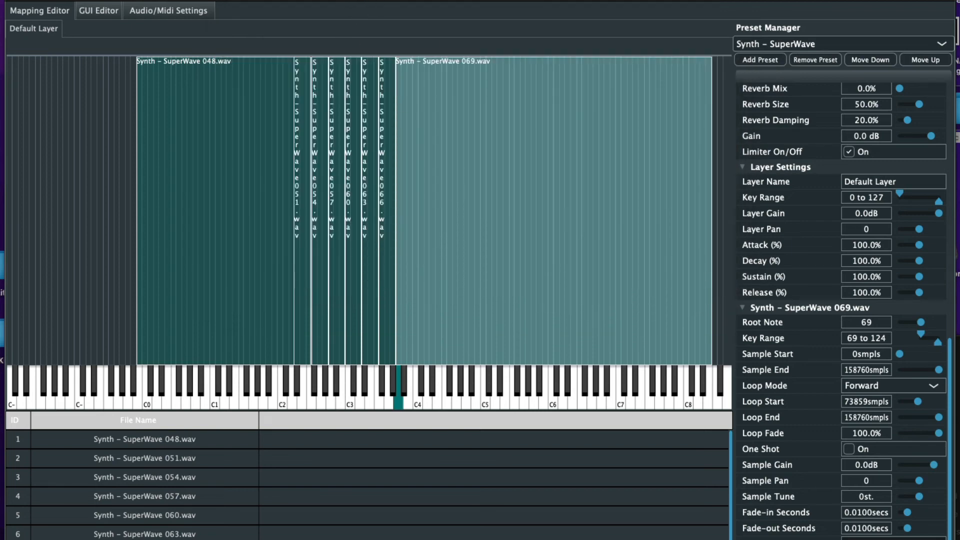
double_click(958, 351)
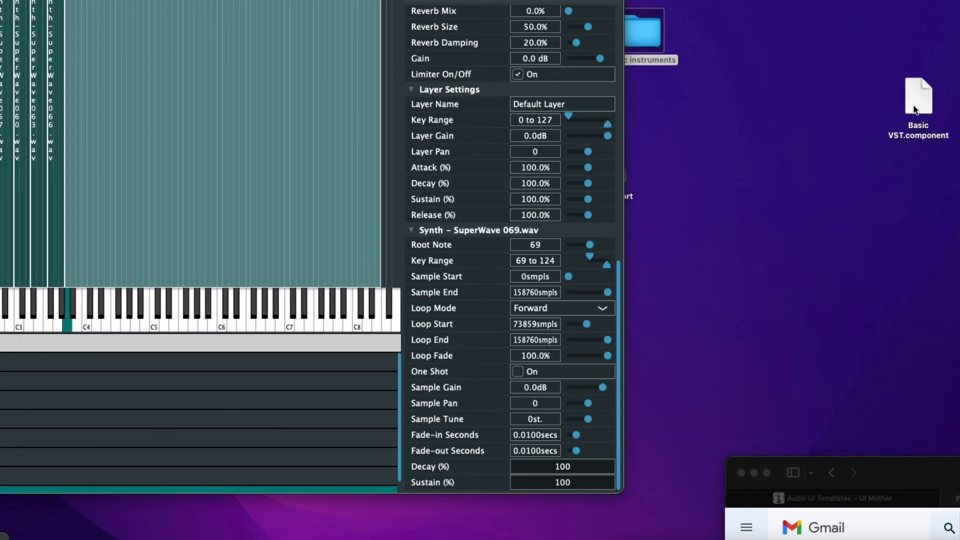
mouse_move(922, 94)
left_mouse_down()
mouse_move(702, 148)
mouse_move(738, 155)
mouse_move(922, 100)
left_mouse_up()
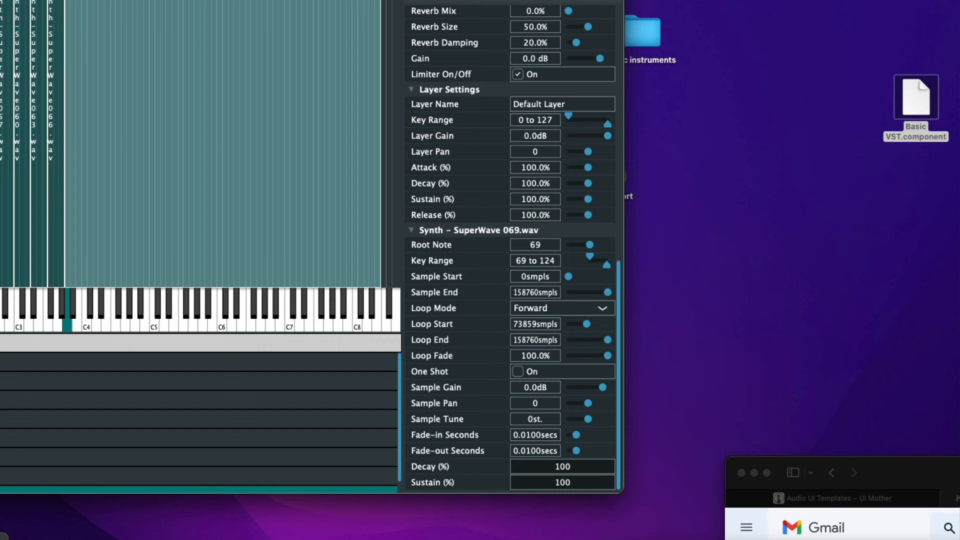
Save the Romplur instrument project under the name Basic VST in the Desktop folder
key("super+s")
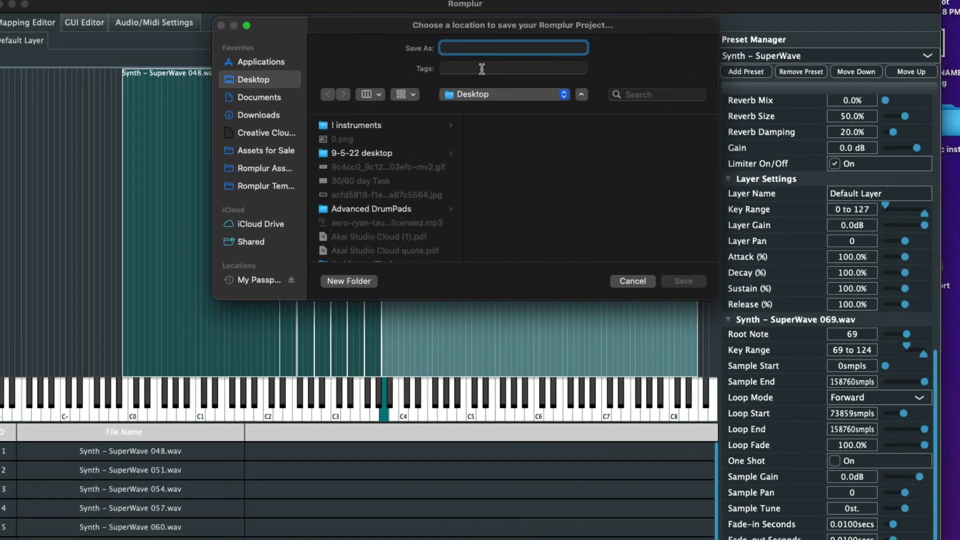
type("Basic VST")
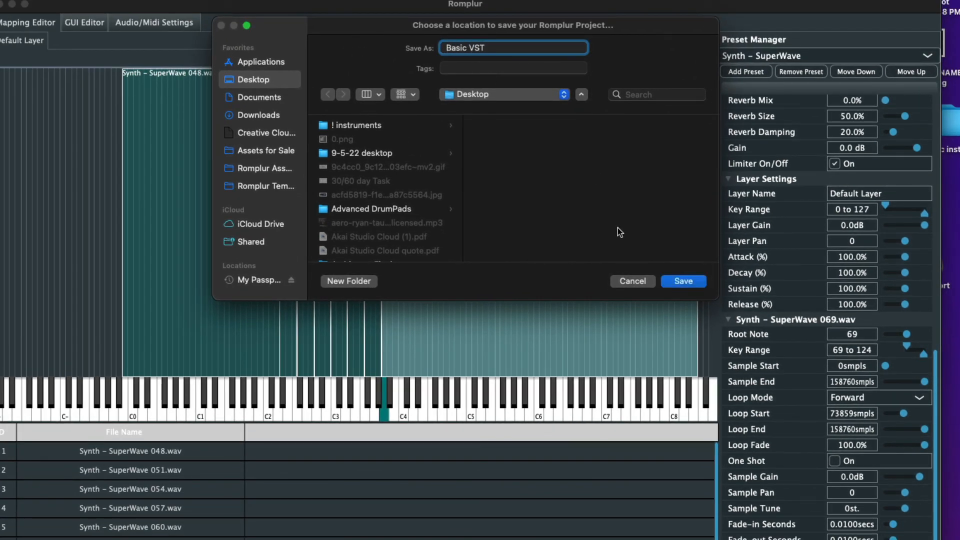
left_click(691, 281)
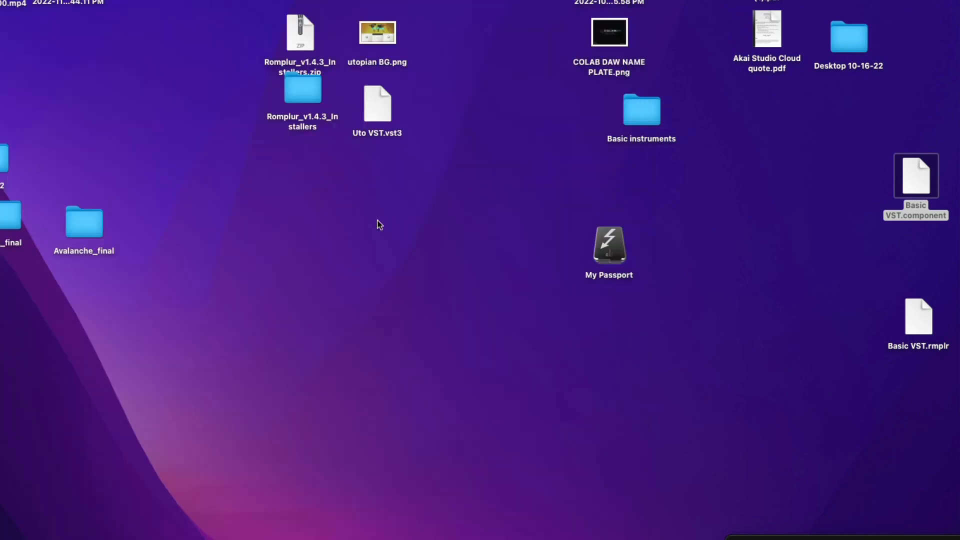
Launch Romplur via Spotlight and open Basic VST.rmplr from the Desktop
key("super+space")
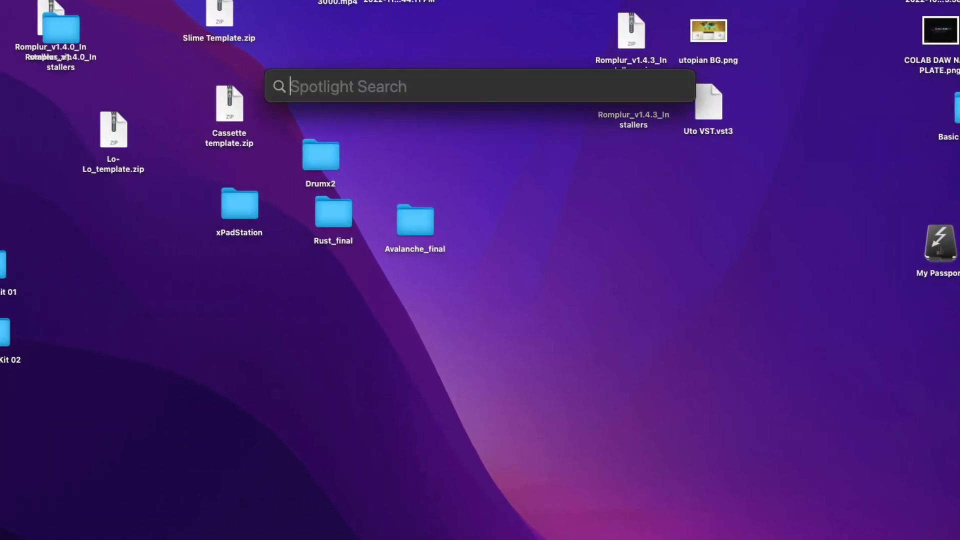
type("Romplur")
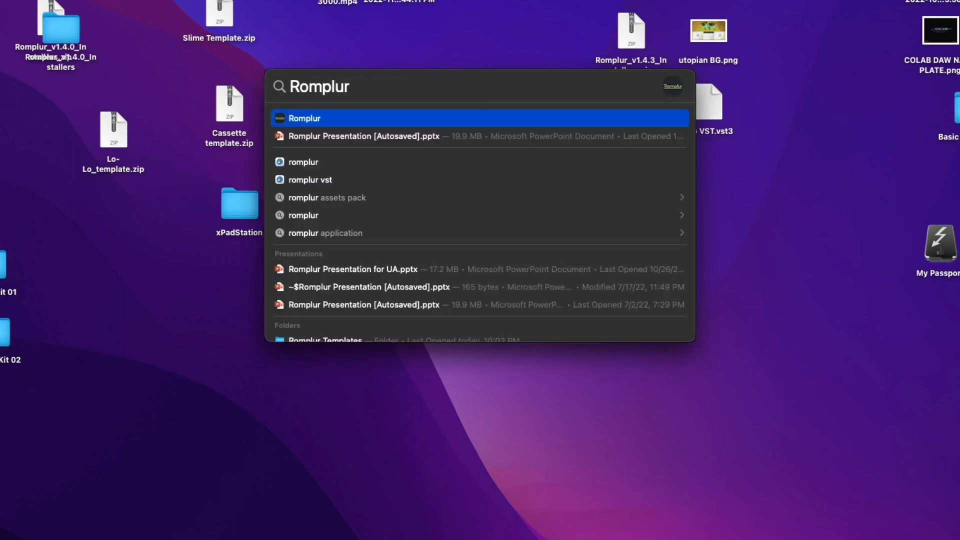
left_click(355, 123)
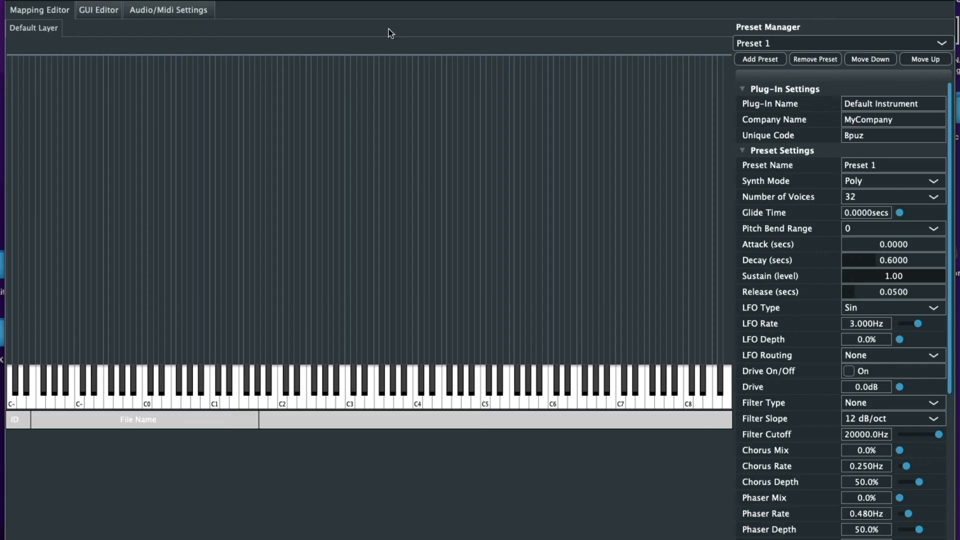
left_click(102, 10)
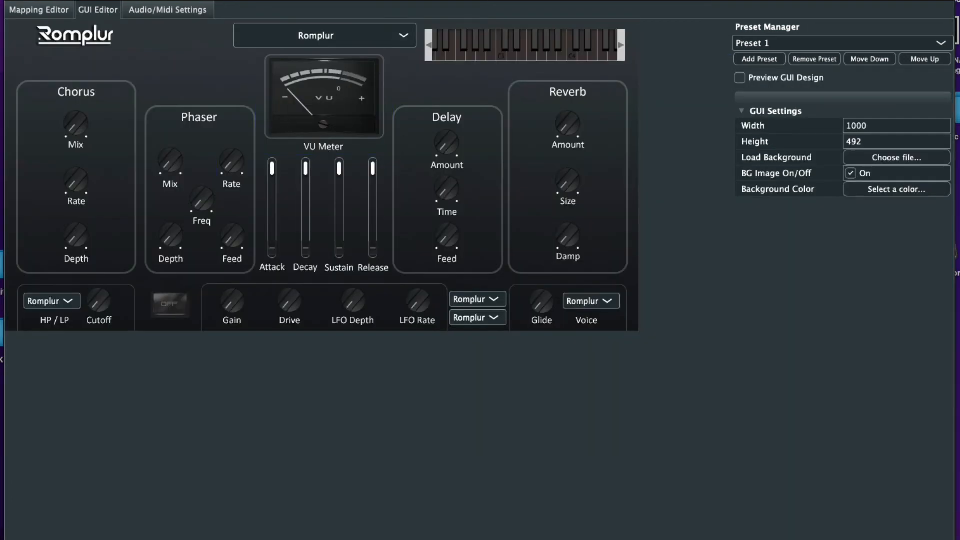
key("super+o")
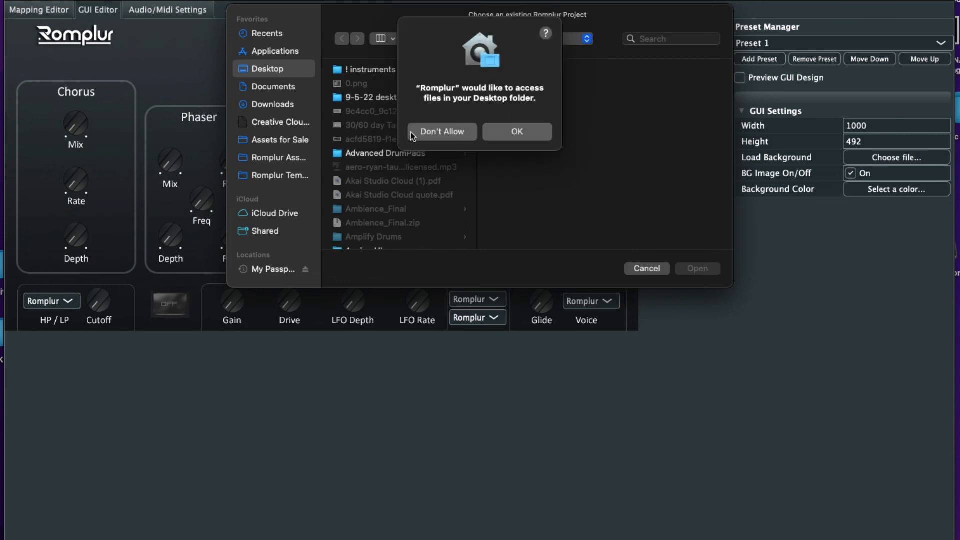
left_click(498, 137)
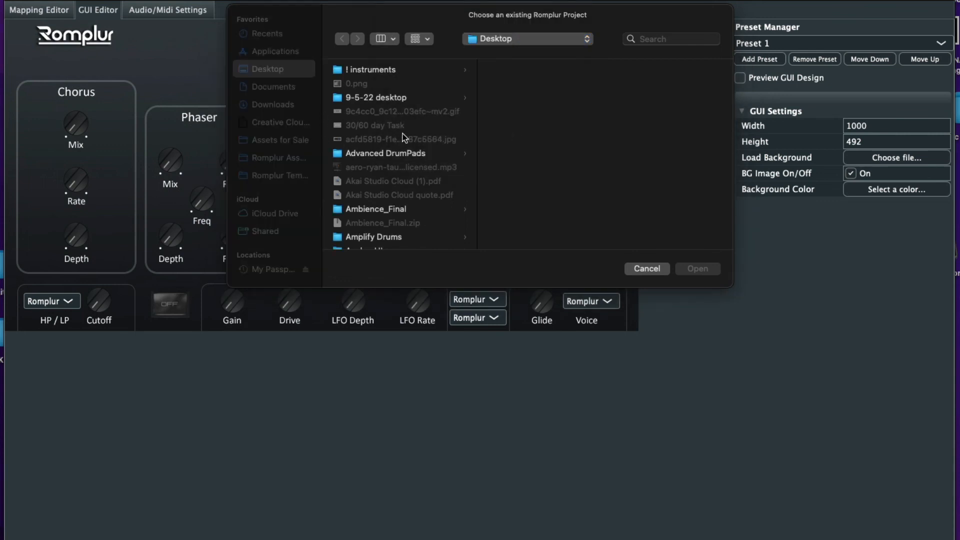
scroll(404, 143, "down", 3)
scroll(404, 143, "down", 5)
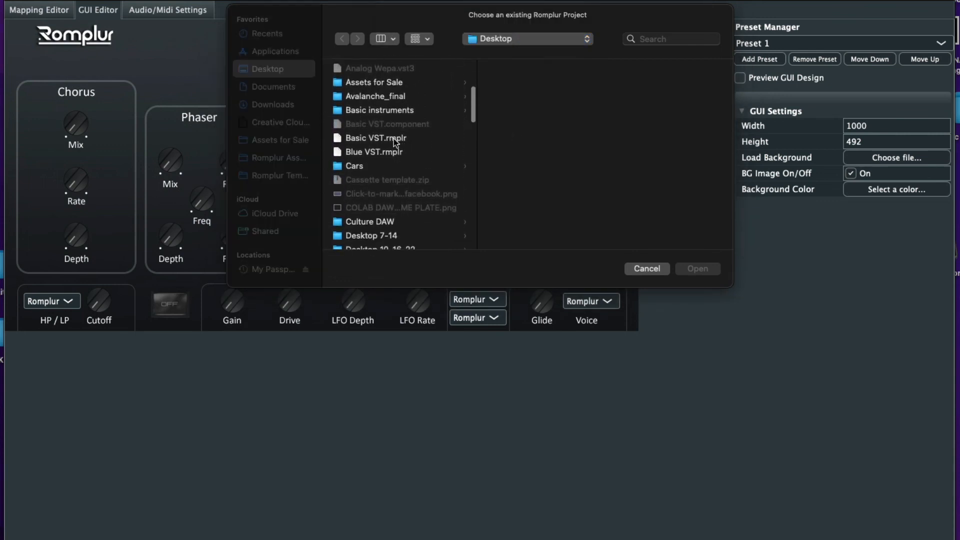
left_click(398, 140)
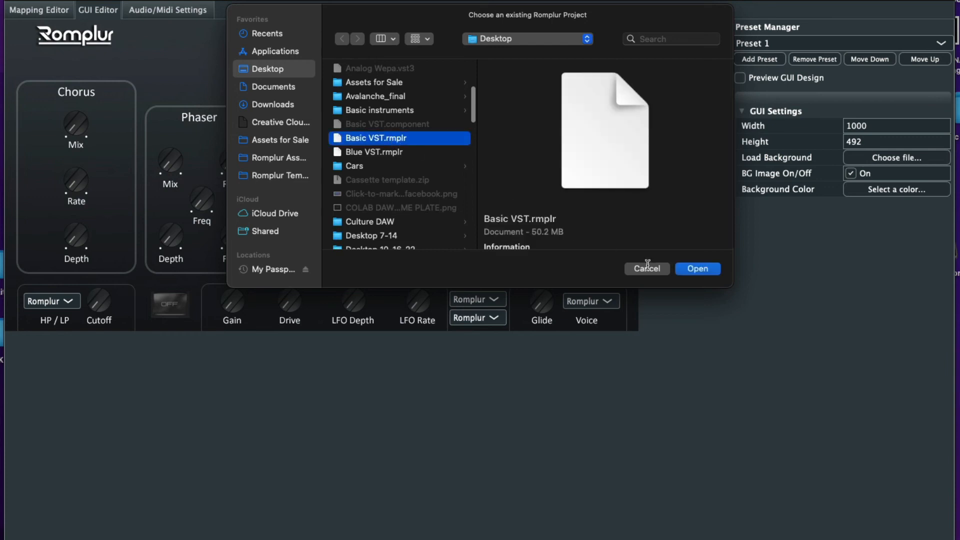
left_click(697, 270)
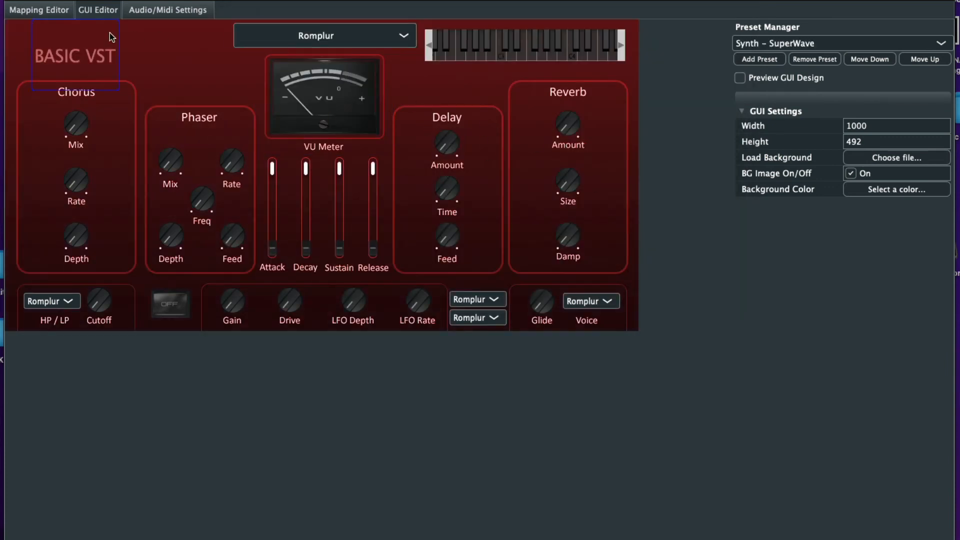
Check the Mallet - Xylophone and String - Ensemble presets, then quit Romplur without saving
left_click(39, 10)
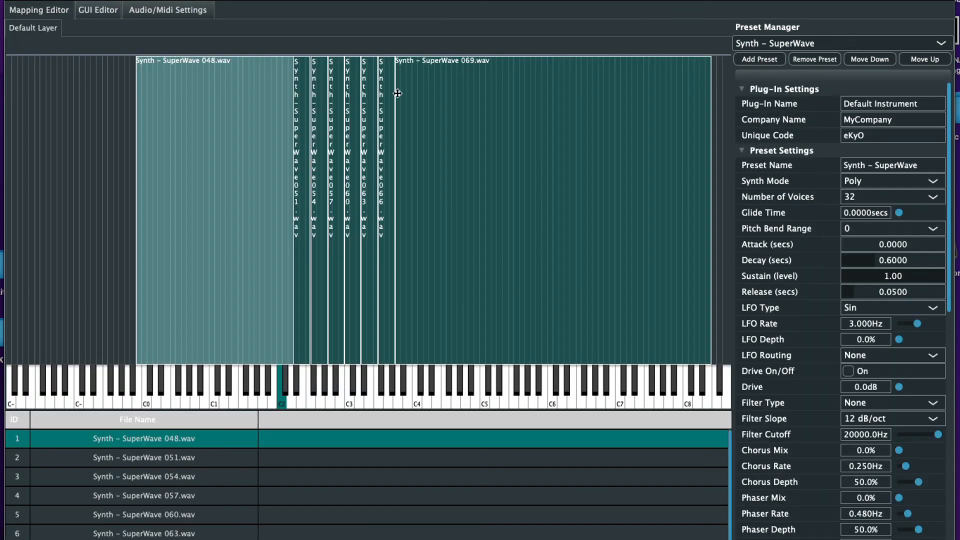
left_click(804, 43)
left_click(788, 89)
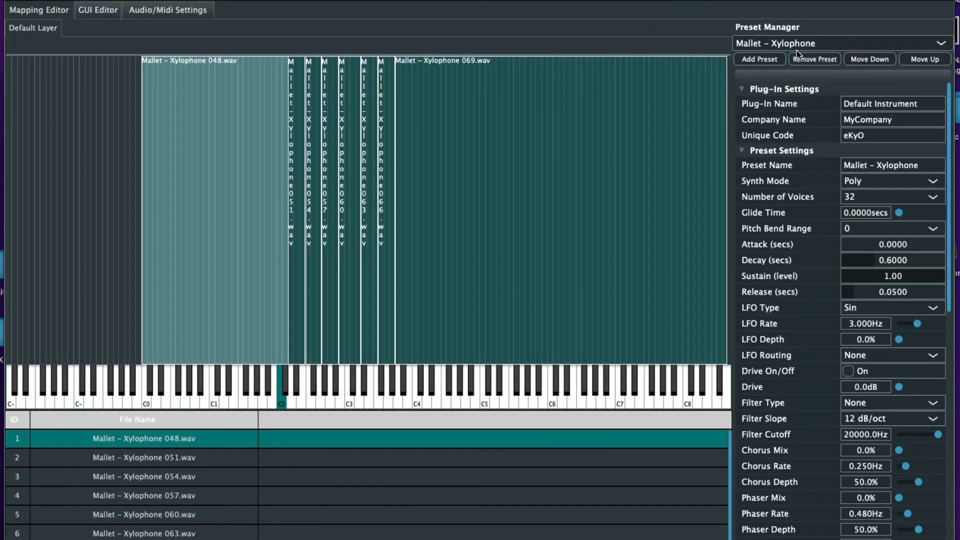
left_click(797, 47)
left_click(792, 103)
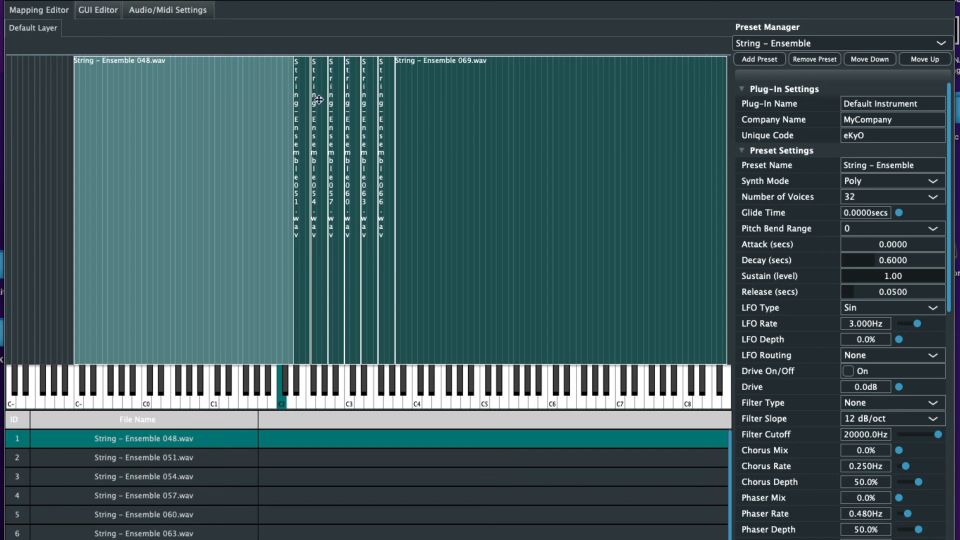
left_click(103, 11)
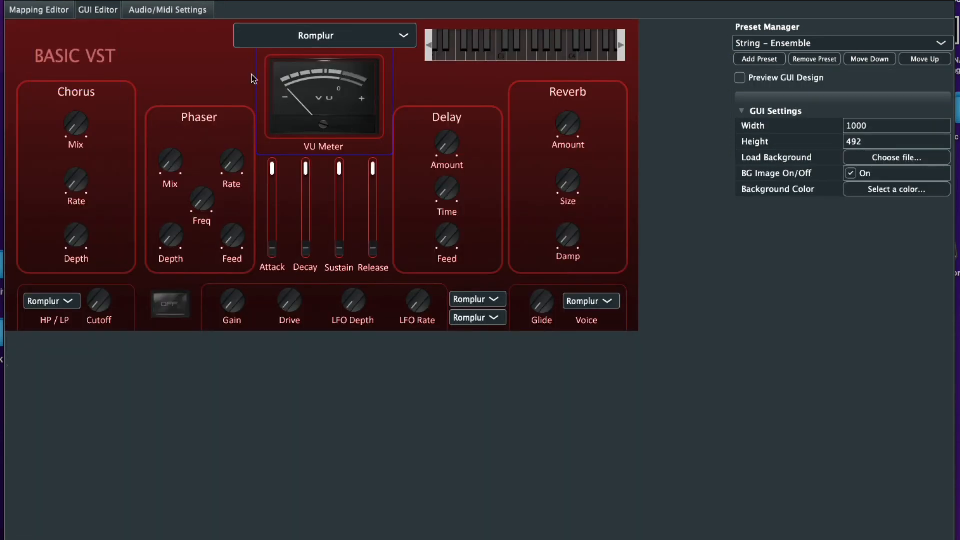
left_click(14, 1)
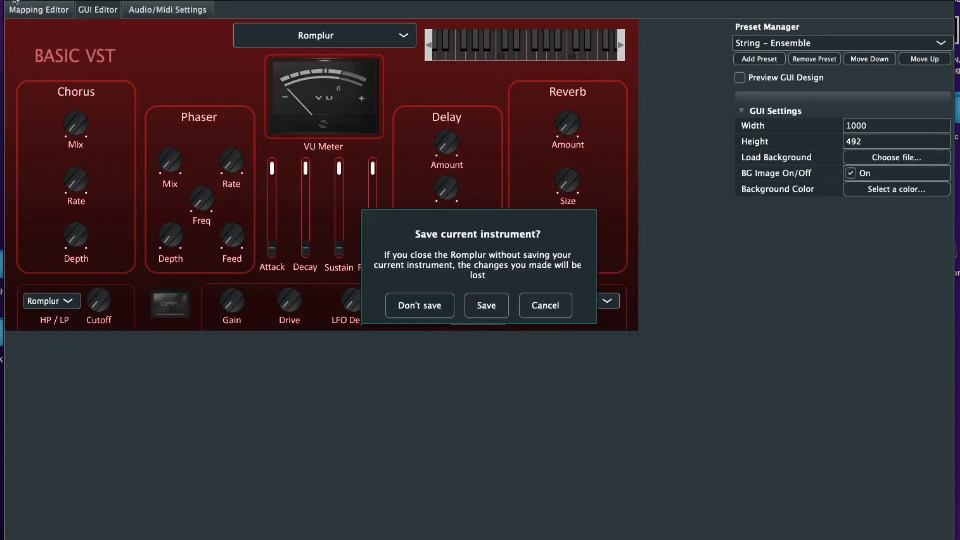
left_click(421, 303)
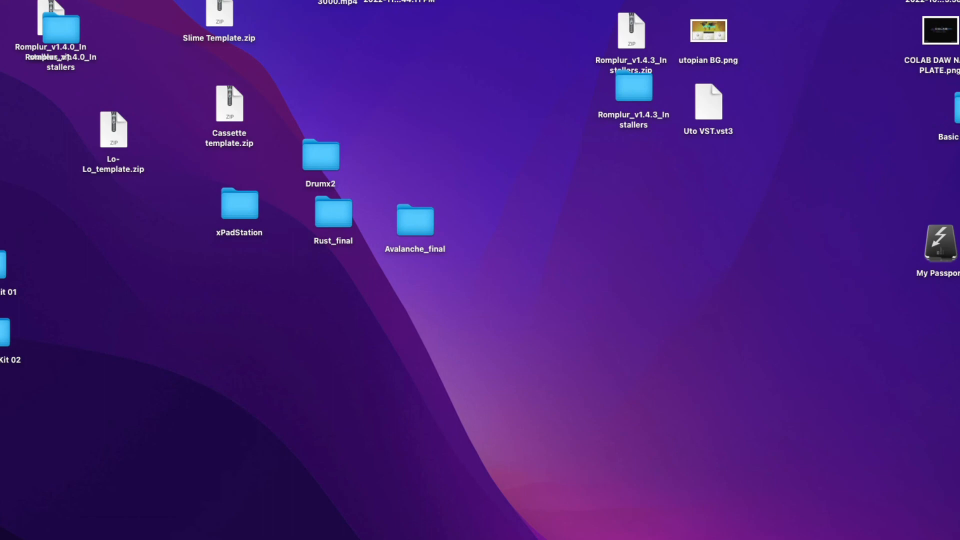
Move Basic VST.component into Macintosh HD > Library > Audio > Plug-Ins > Components, then launch Logic Pro
key("super+shift+c")
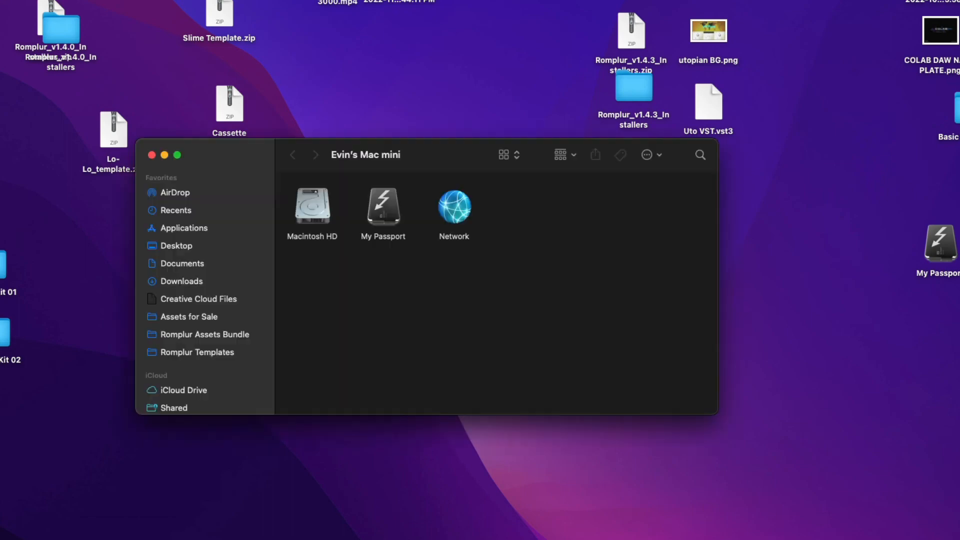
double_click(327, 219)
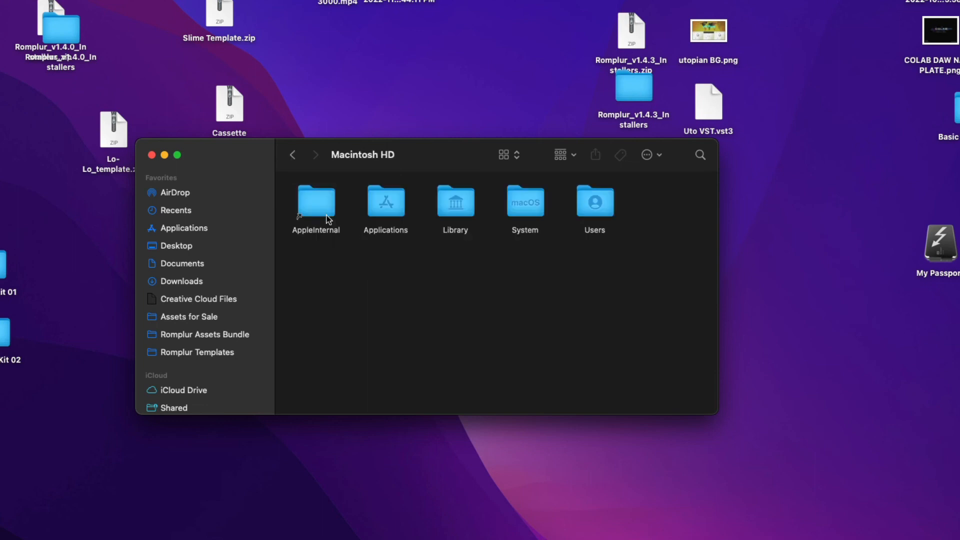
double_click(460, 207)
double_click(453, 200)
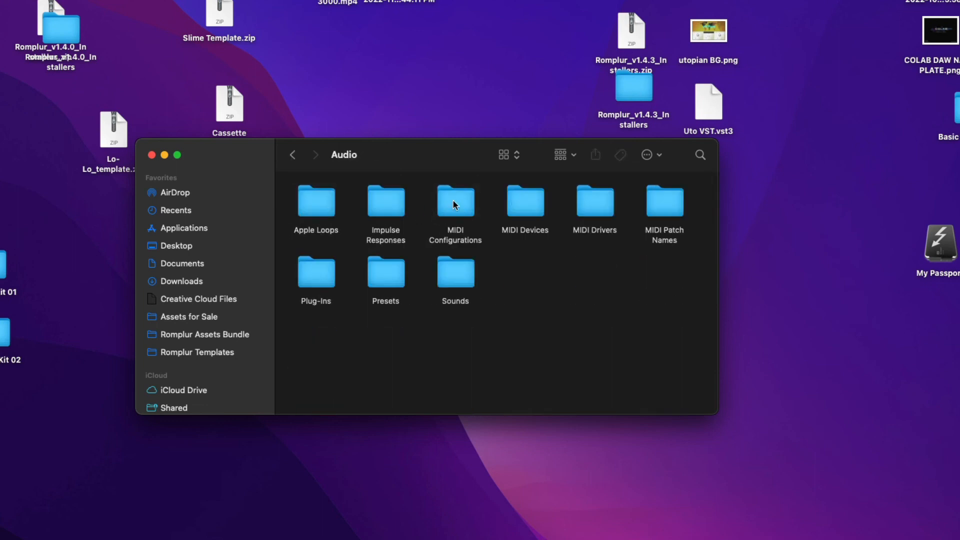
double_click(329, 272)
double_click(328, 203)
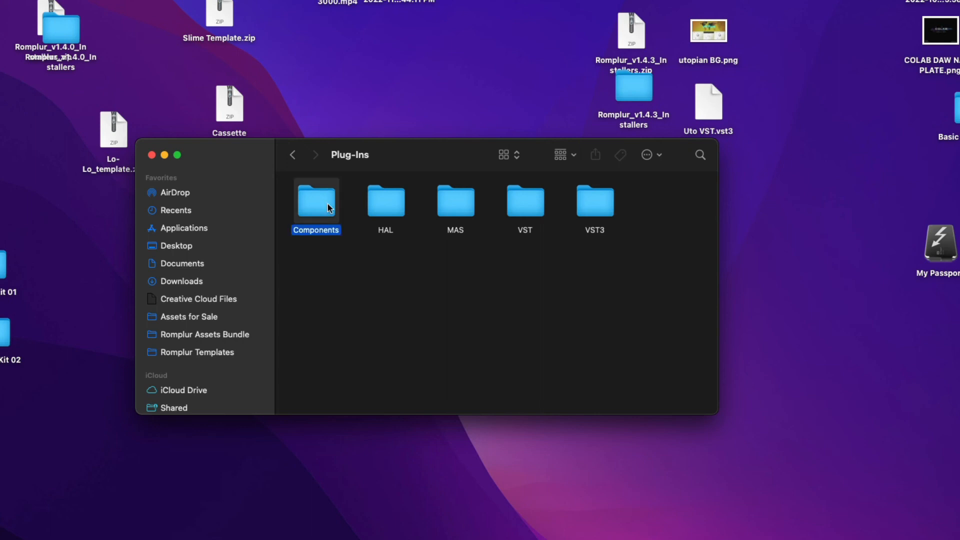
left_click_drag(957, 260, 689, 205)
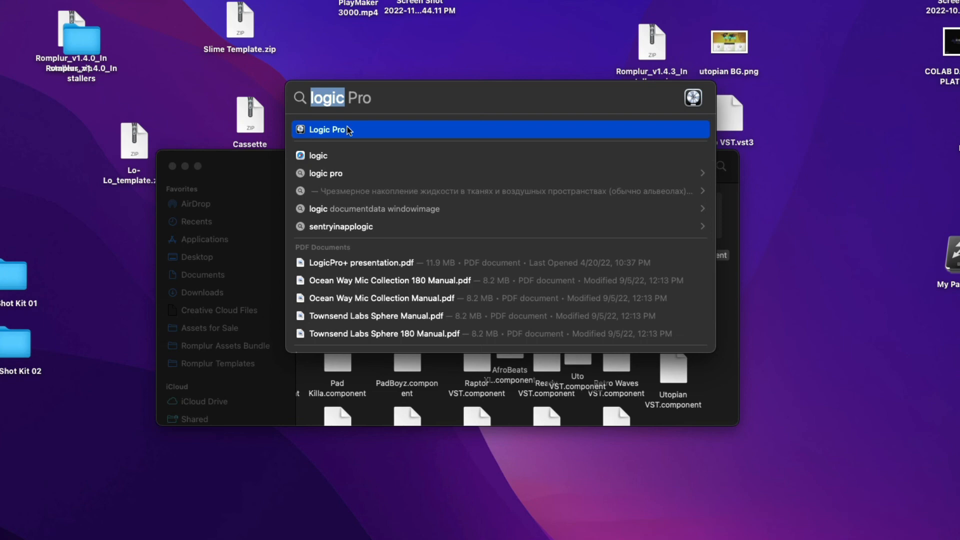
double_click(349, 130)
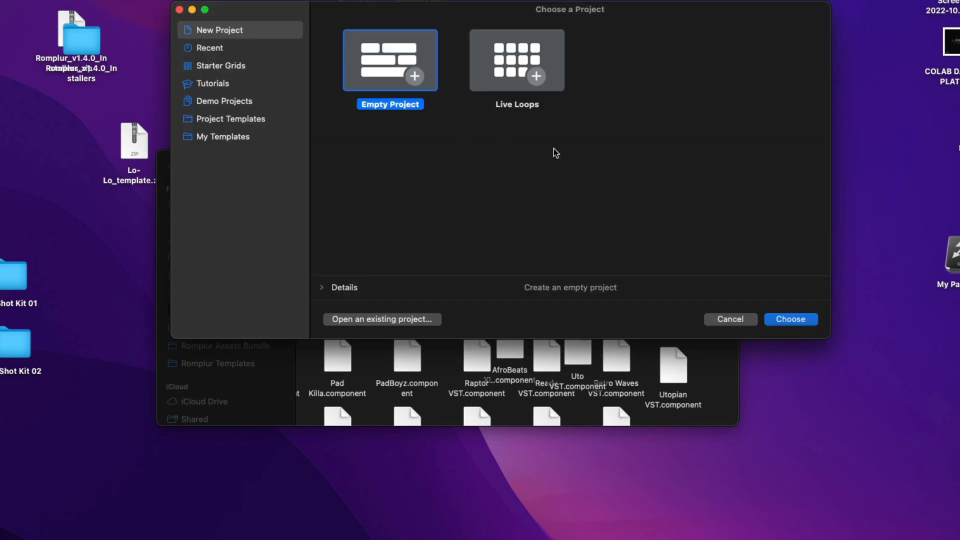
Create an empty project with one instrument track using AU Instruments > Cool Beatz > Basic VST > Stereo
left_click(790, 321)
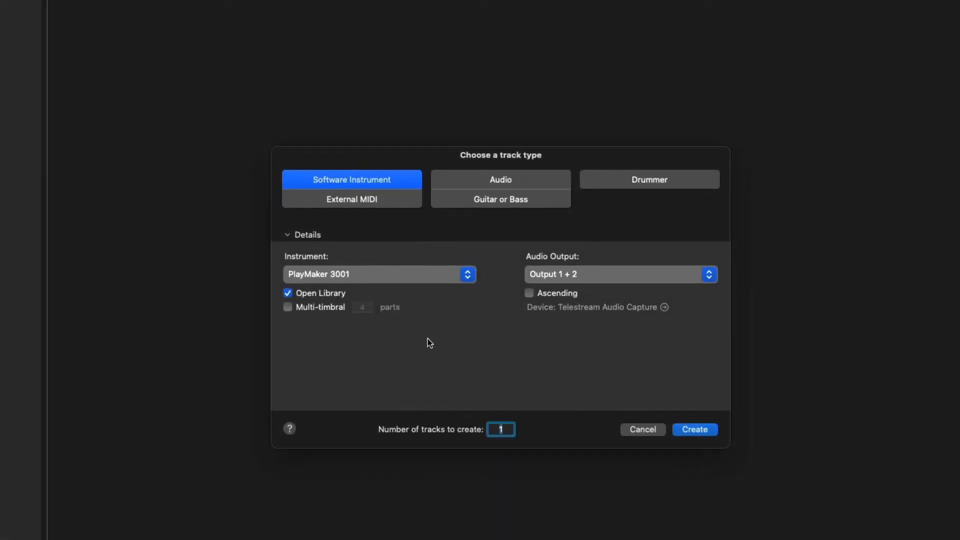
left_click(352, 275)
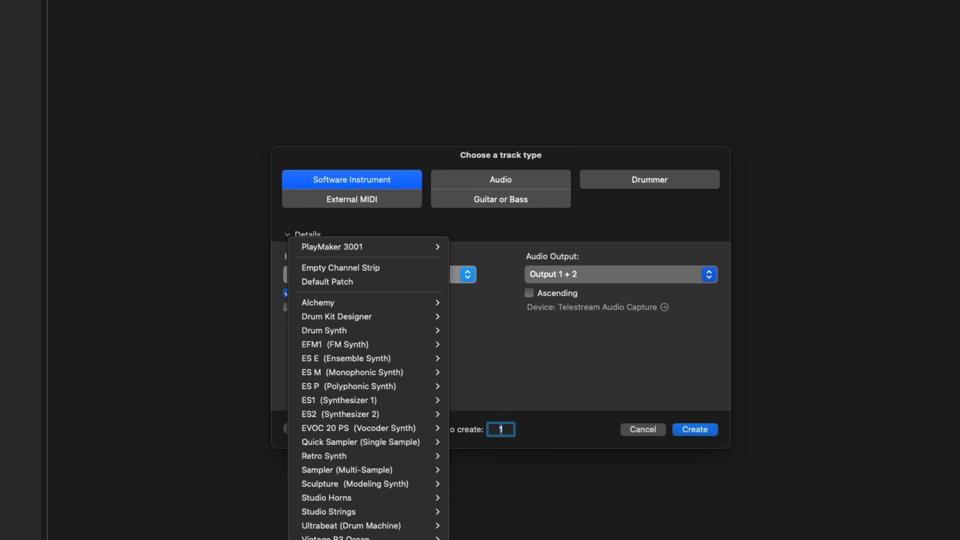
mouse_move(368, 539)
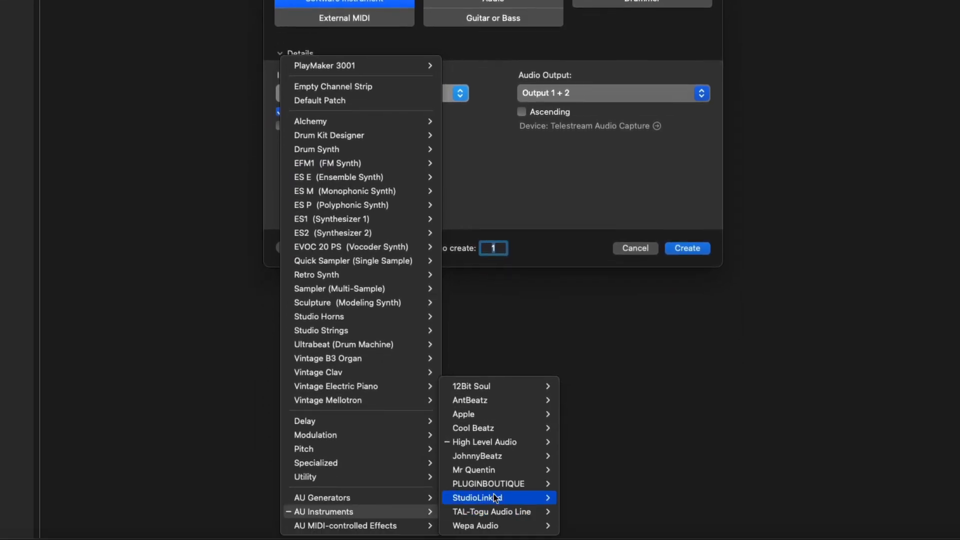
mouse_move(484, 430)
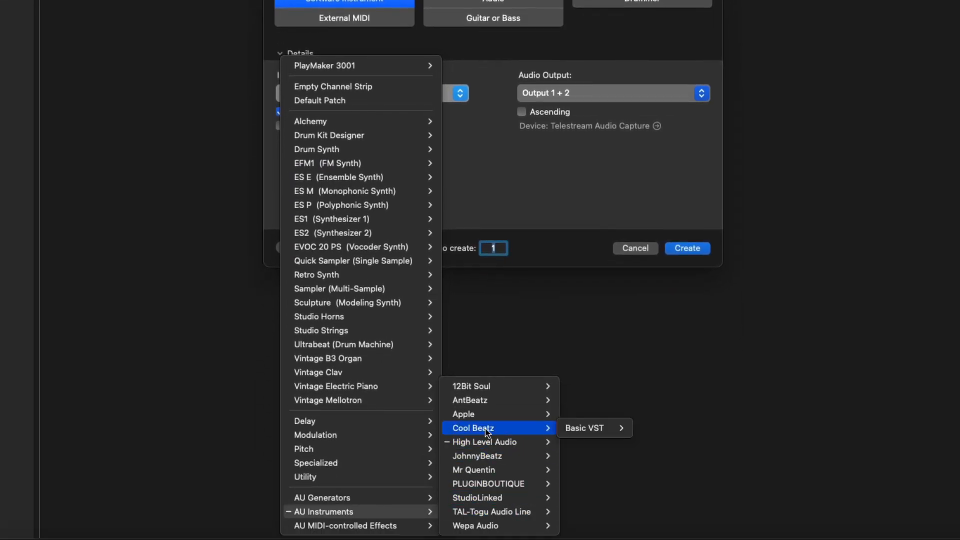
mouse_move(580, 429)
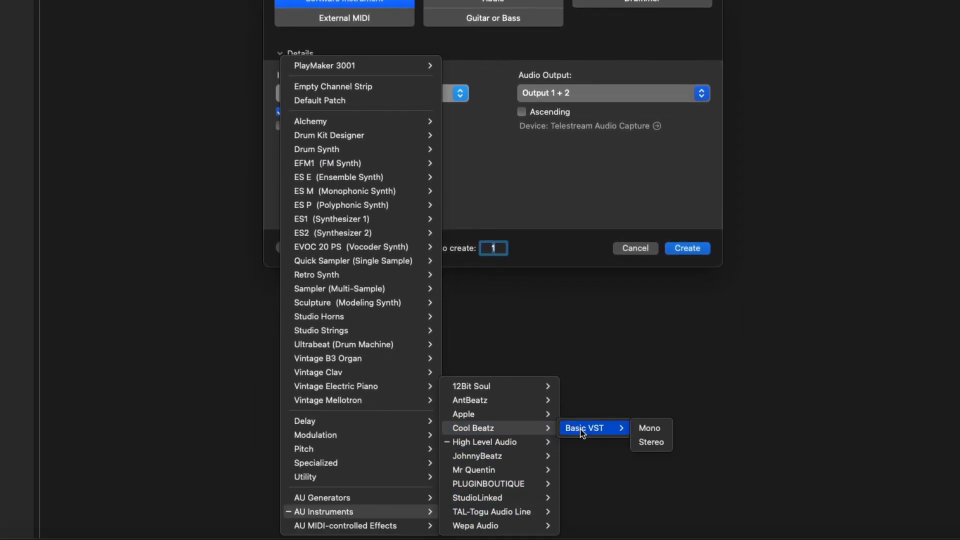
left_click(651, 442)
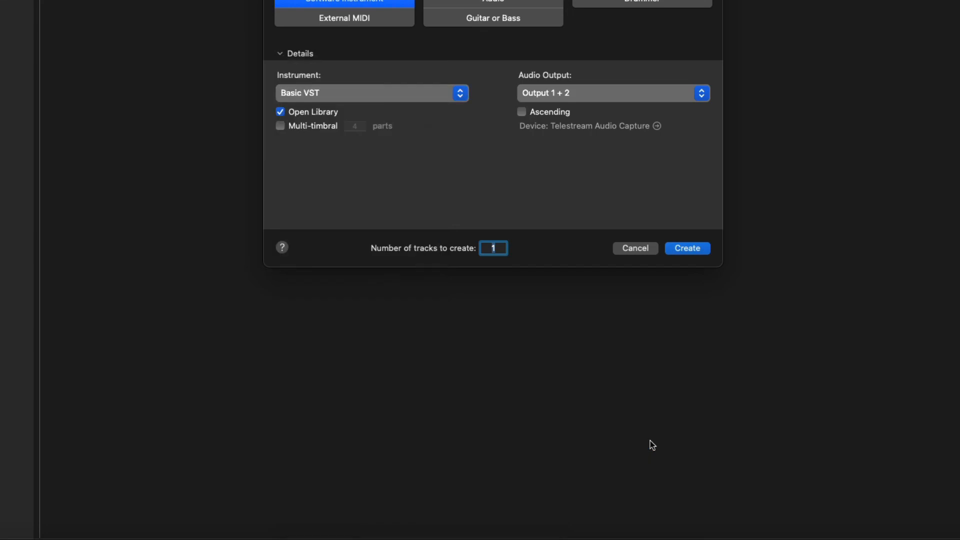
left_click(702, 249)
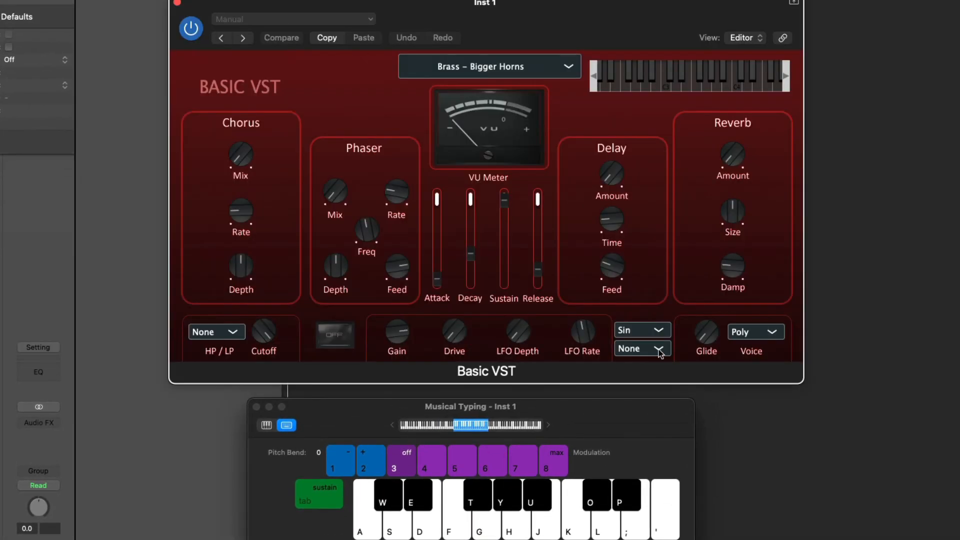
Load the Mallet – Xylophone preset in the Basic VST plug-in window
left_click_drag(545, 22, 656, 50)
left_click(598, 98)
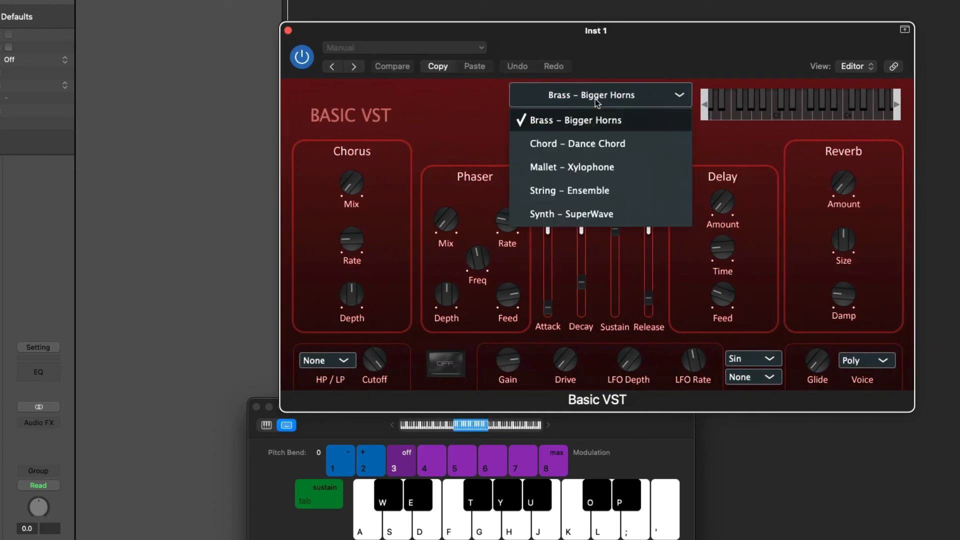
left_click(578, 170)
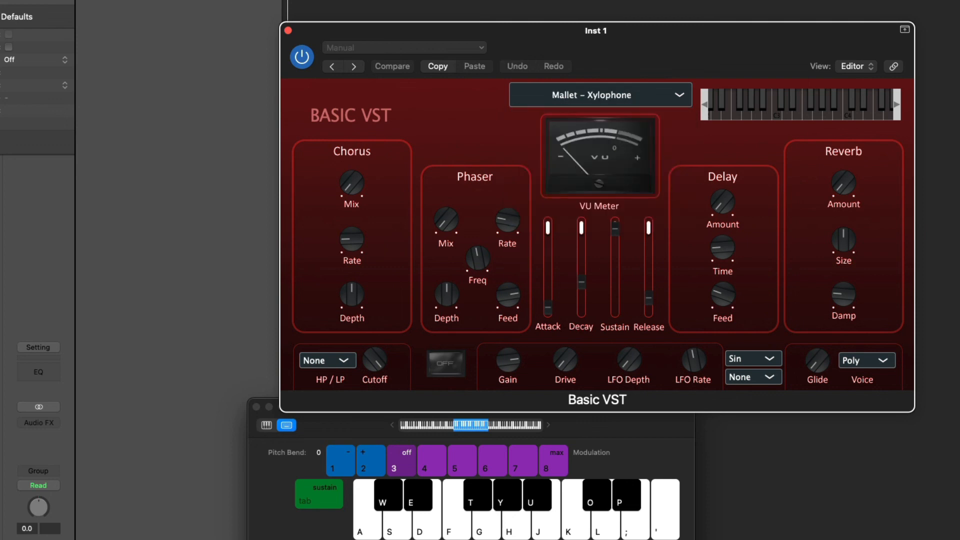
Import a MIDI file from Downloads onto the instrument track and play it back
left_click(959, 539)
left_click(959, 87)
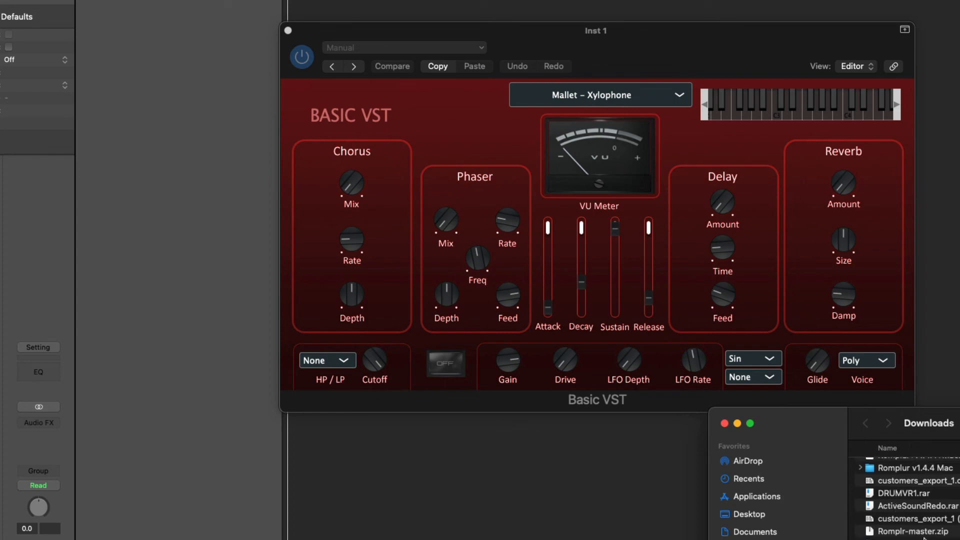
left_click_drag(925, 539, 285, 1)
left_click(491, 163)
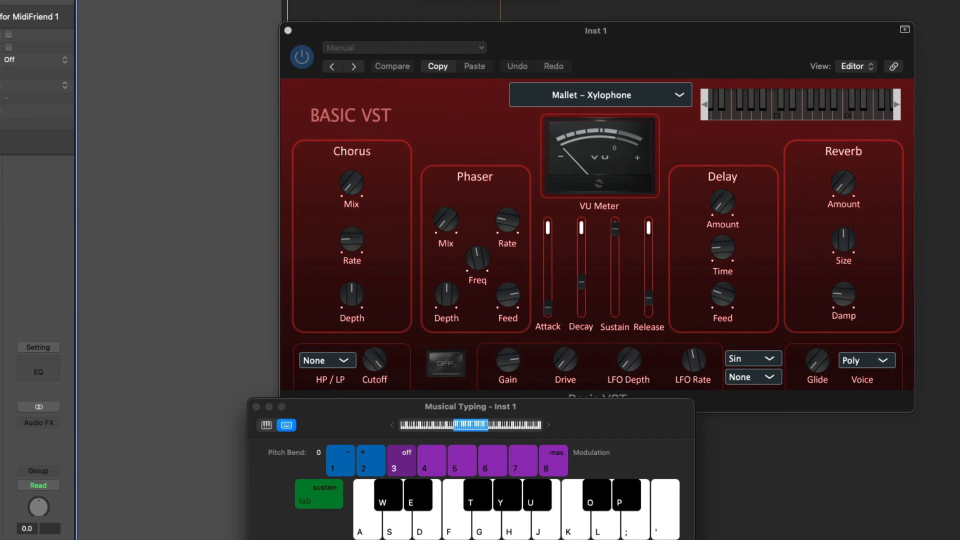
key("space")
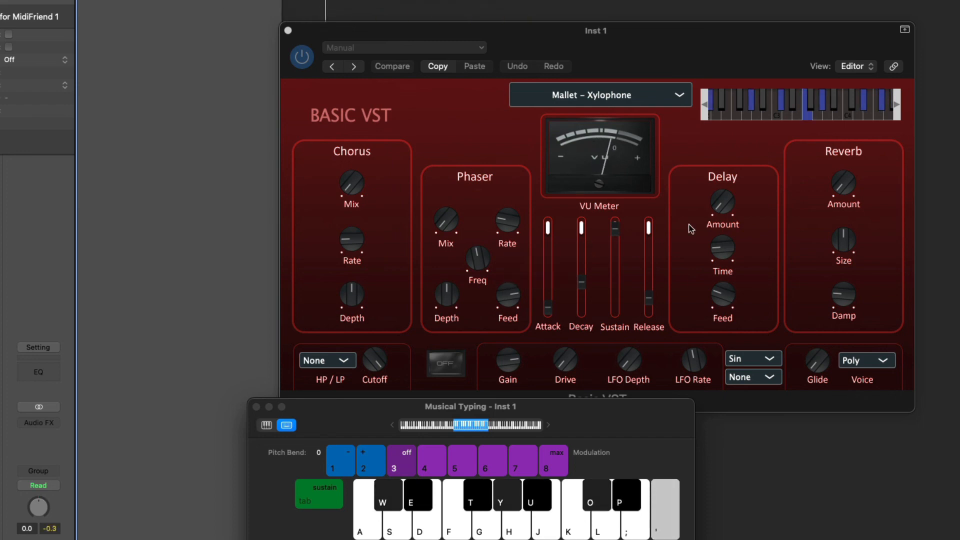
Raise Reverb Amount to 68.2%, Phaser Mix to 65.1% and Chorus Mix above 80%
left_click_drag(843, 183, 870, 97)
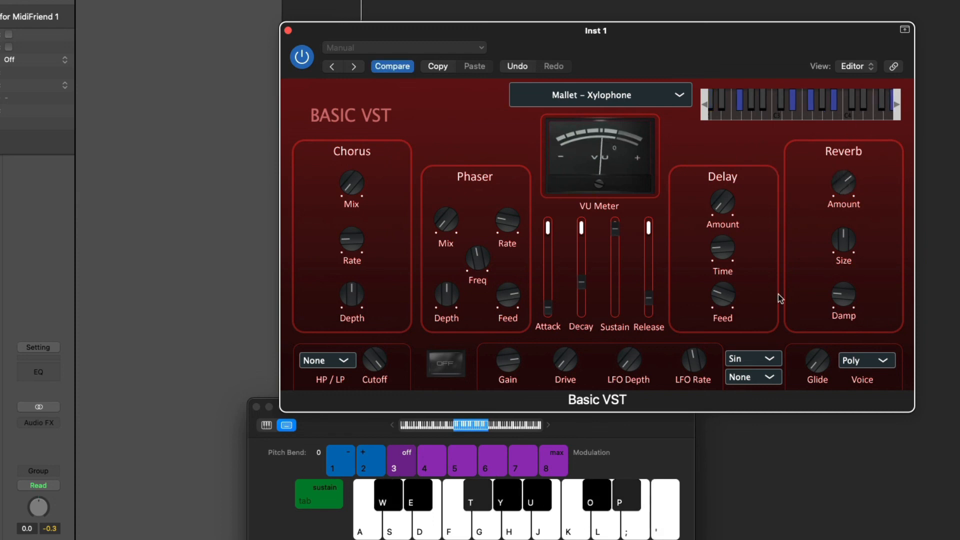
left_click_drag(845, 182, 845, 220)
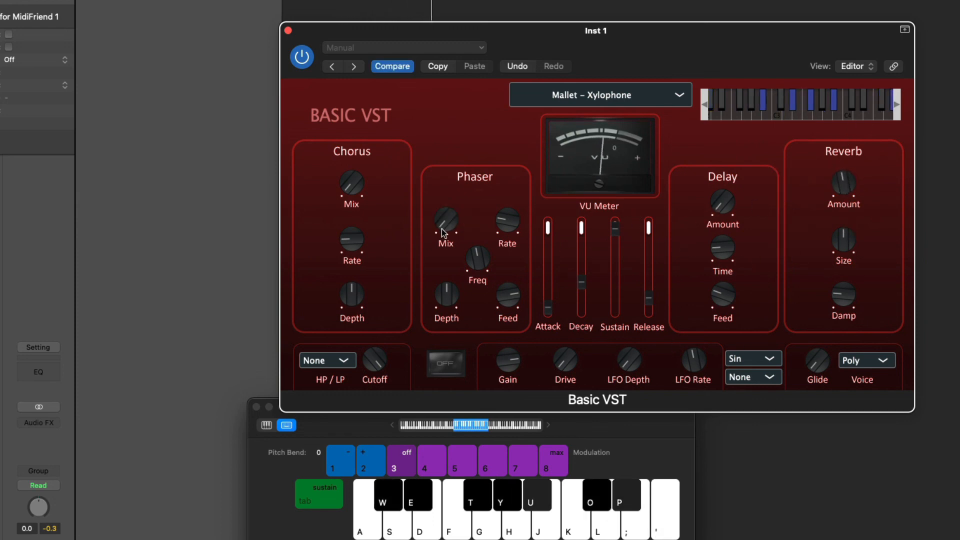
left_click_drag(446, 220, 446, 197)
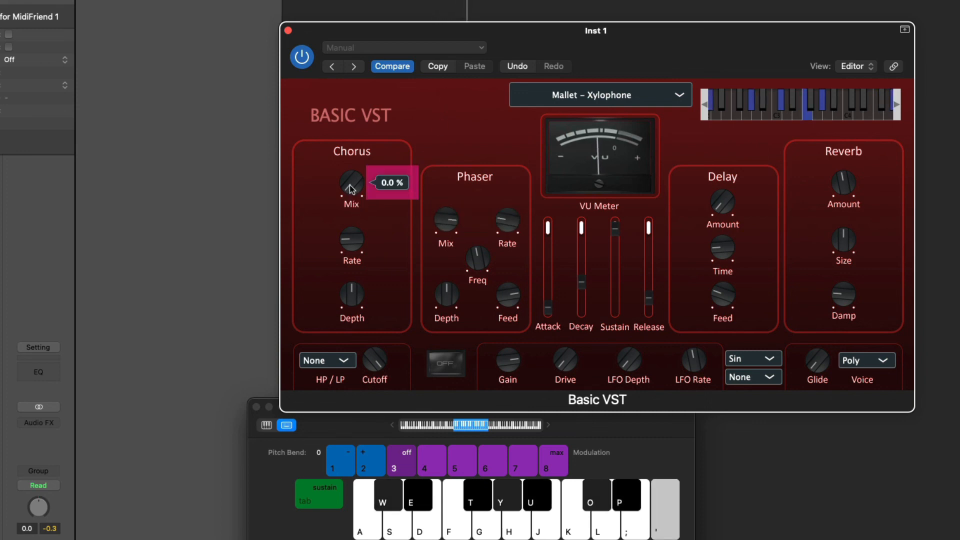
left_click_drag(352, 186, 379, 43)
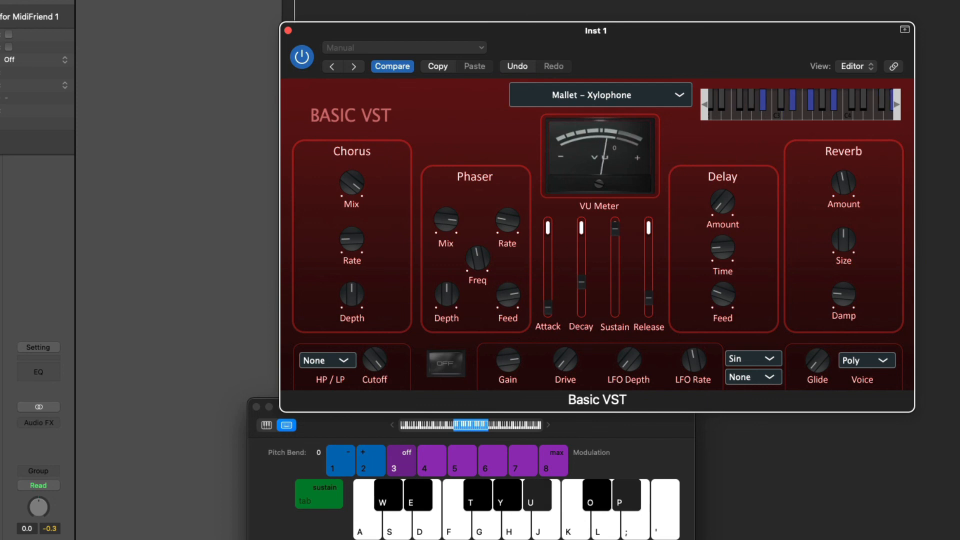
left_click(622, 98)
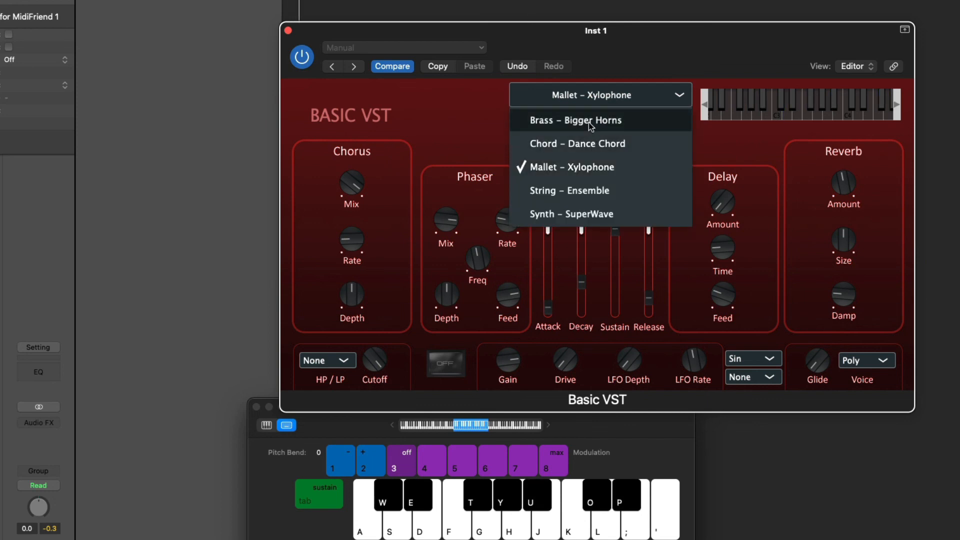
Load String – Ensemble, set Reverb Amount to 11.4% and play a test note
left_click(594, 190)
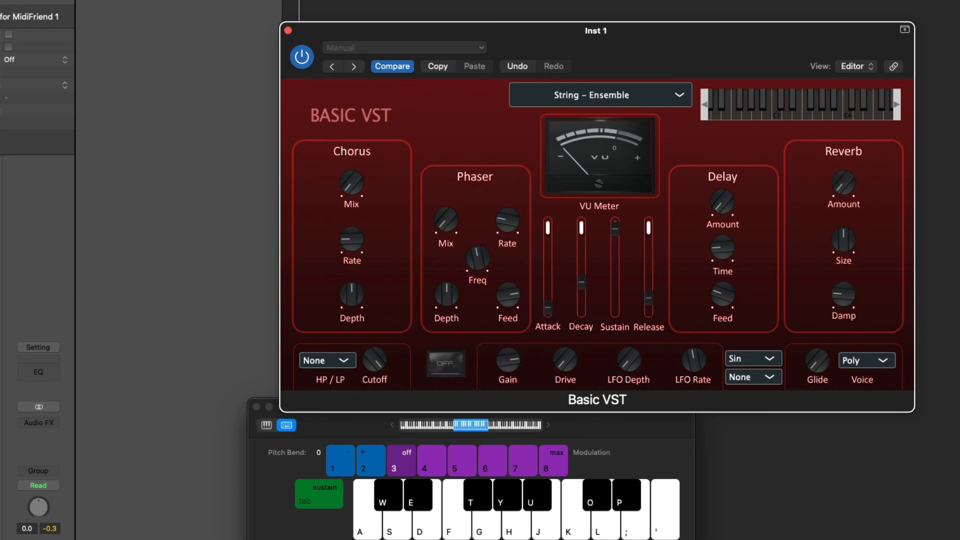
left_click_drag(844, 184, 863, 60)
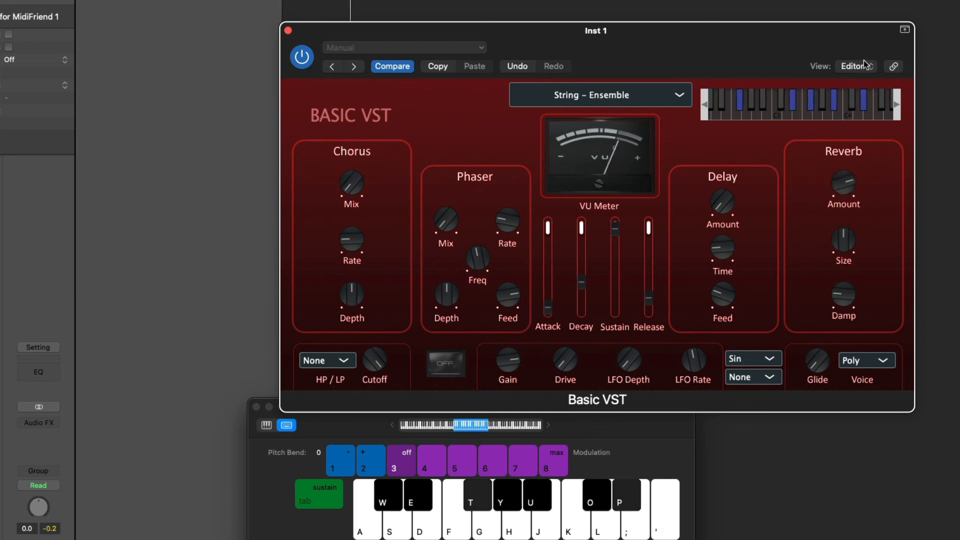
key("apostrophe")
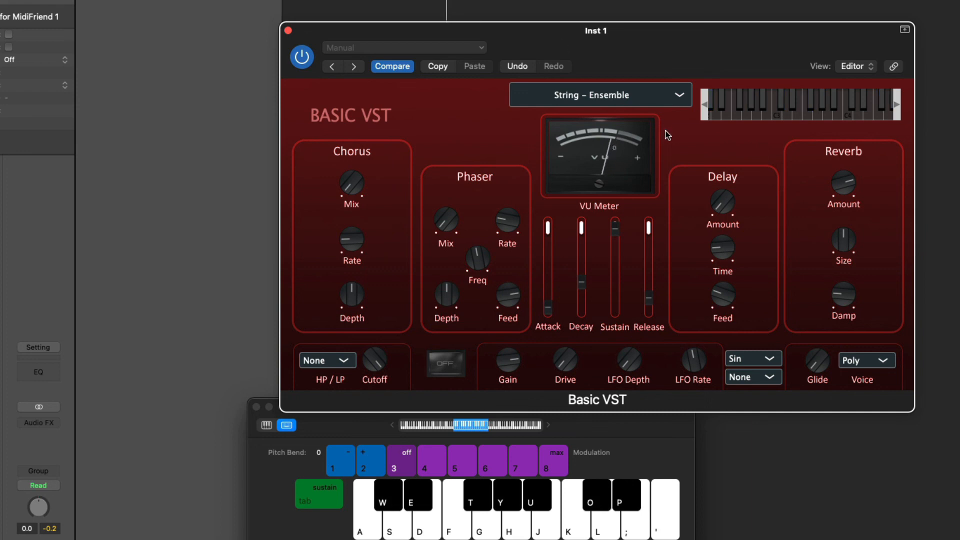
Load Brass – Bigger Horns with Reverb 17.4%, Chorus Mix 19.4% and Delay Amount 15.0%
left_click(614, 98)
left_click(595, 126)
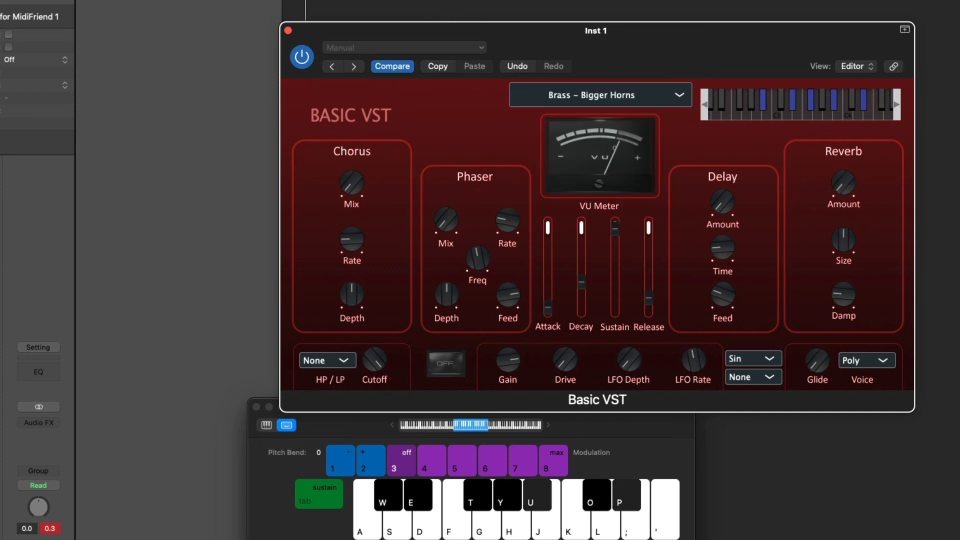
left_click_drag(847, 184, 854, 114)
left_click_drag(353, 187, 365, 145)
left_click_drag(722, 203, 722, 172)
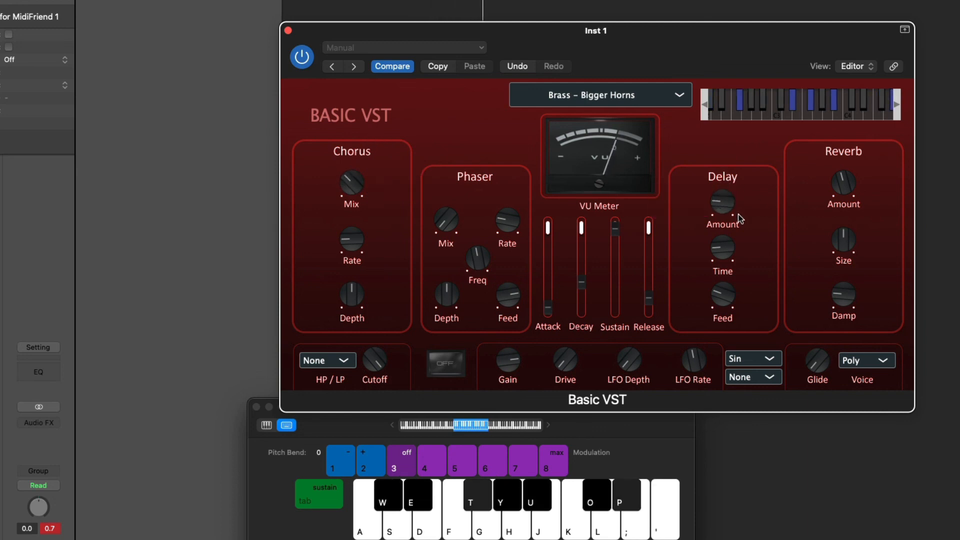
Load Synth – SuperWave and tweak reverb, chorus mix, Phaser Mix (21.2%) and Phaser Rate (0.730 Hz)
left_click(596, 99)
left_click(582, 215)
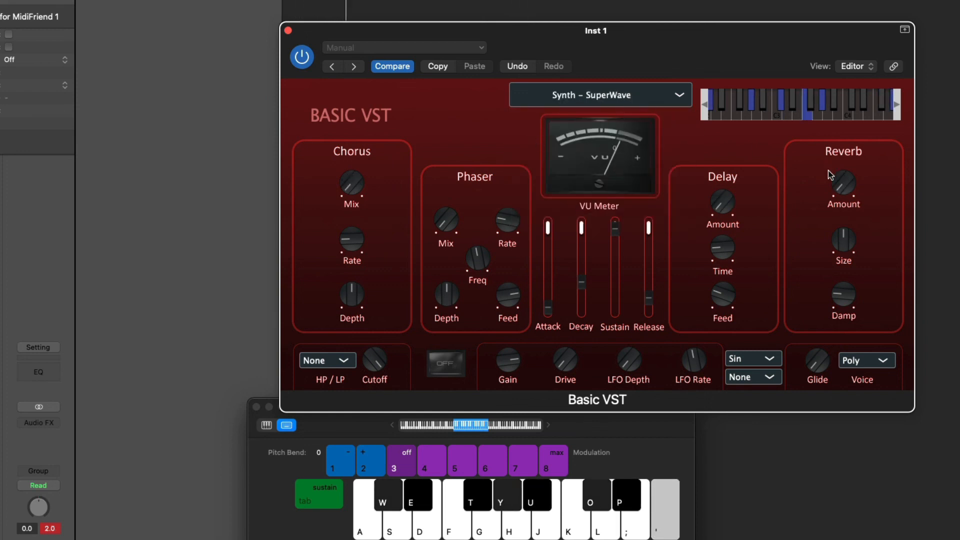
left_click_drag(840, 179, 859, 136)
left_click_drag(505, 215, 508, 214)
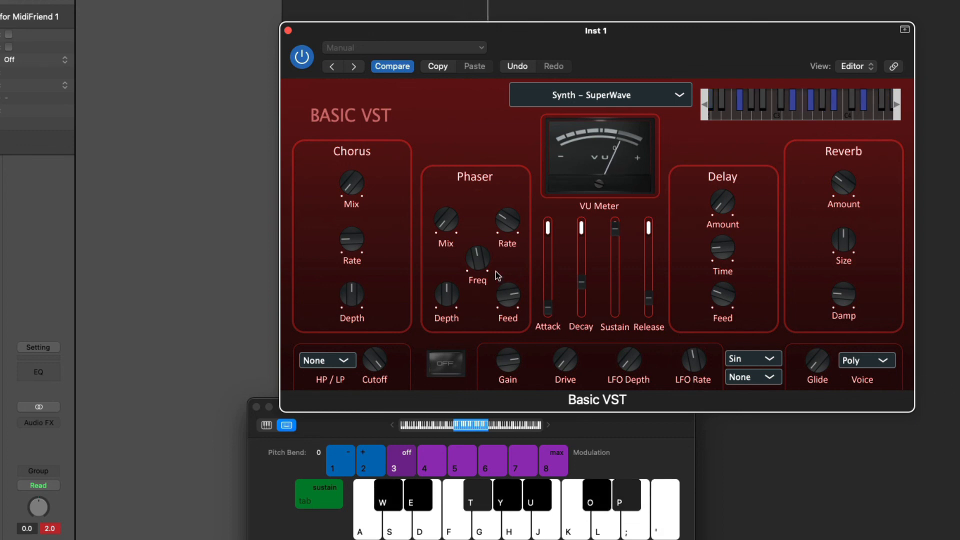
left_click_drag(446, 219, 491, 105)
left_click_drag(346, 191, 368, 52)
left_click_drag(452, 216, 455, 301)
left_click_drag(507, 220, 509, 250)
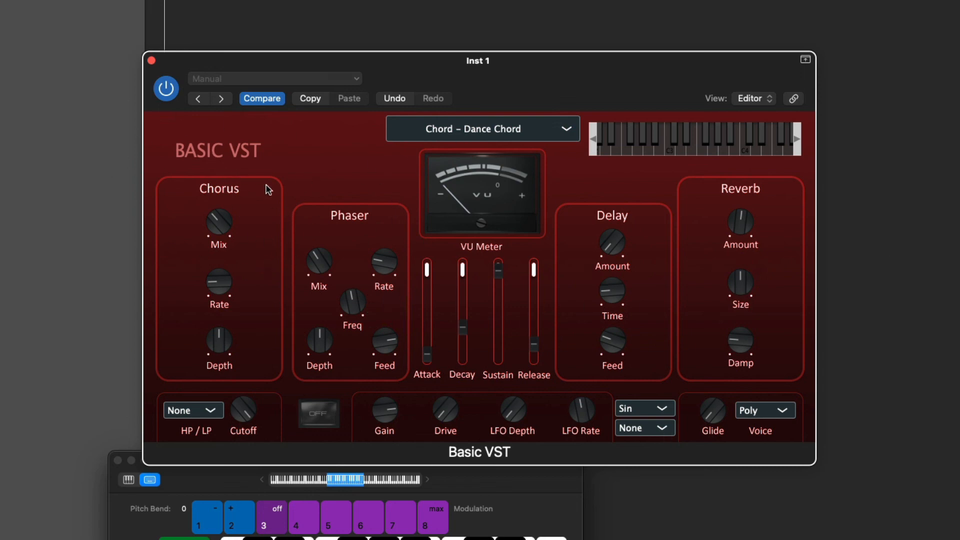
Select Chord – Dance Chord from the Basic VST preset list, keeping it active after reopening the list
left_click(455, 130)
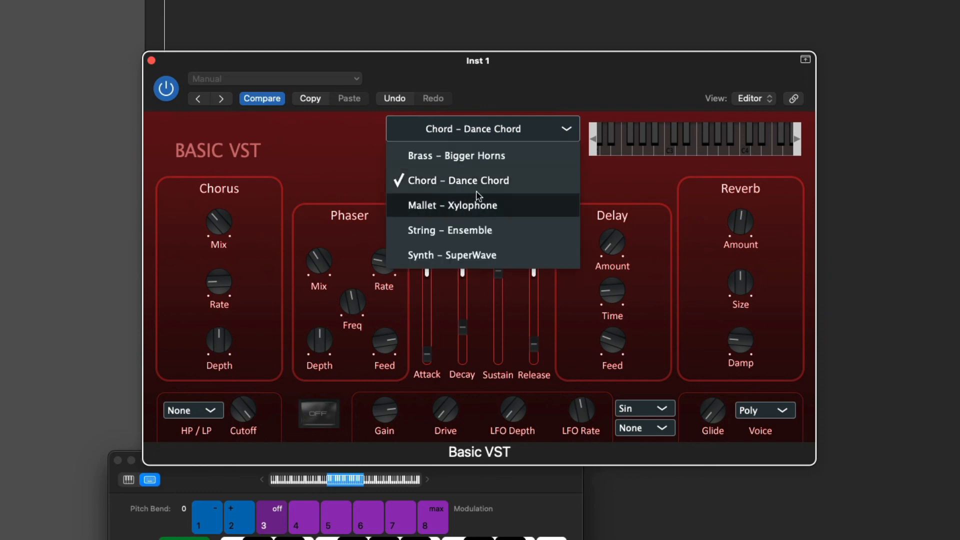
left_click(456, 181)
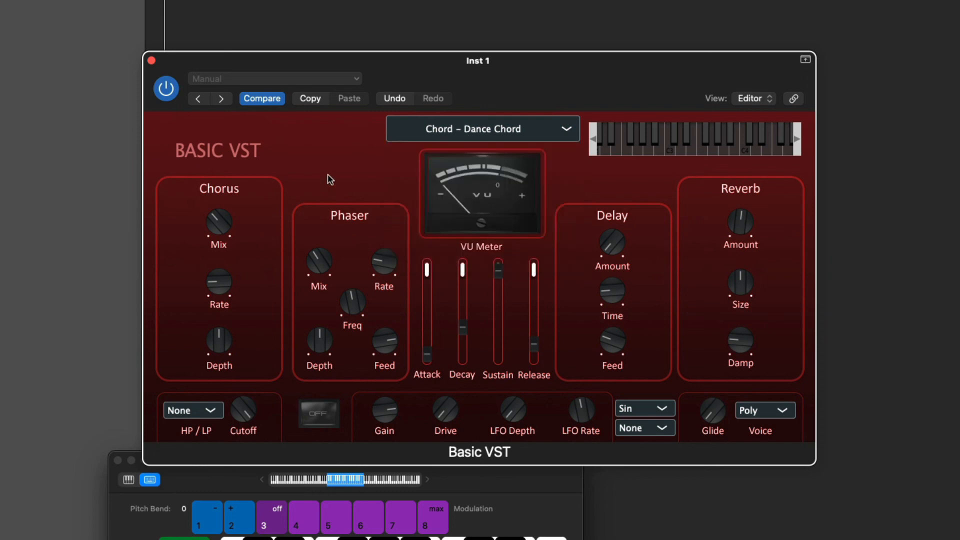
left_click(490, 136)
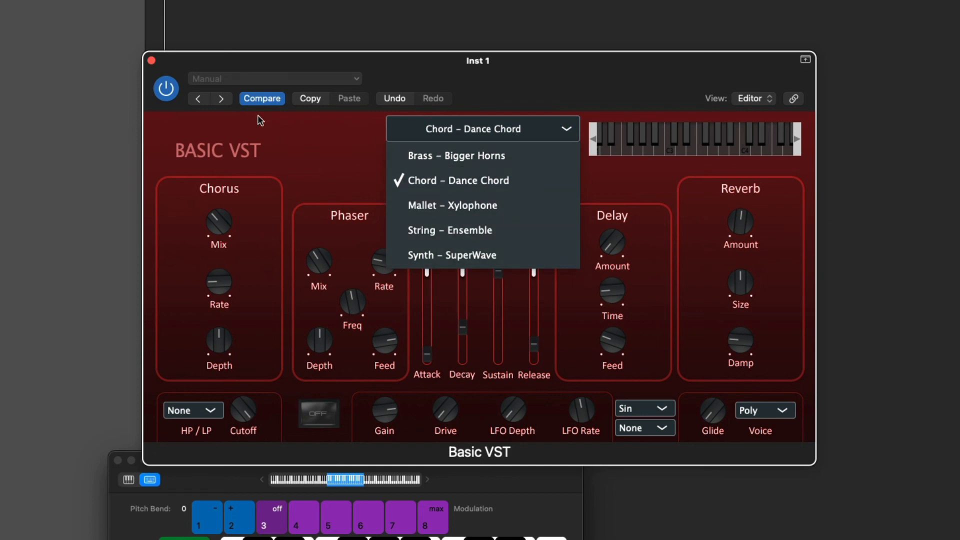
left_click(322, 146)
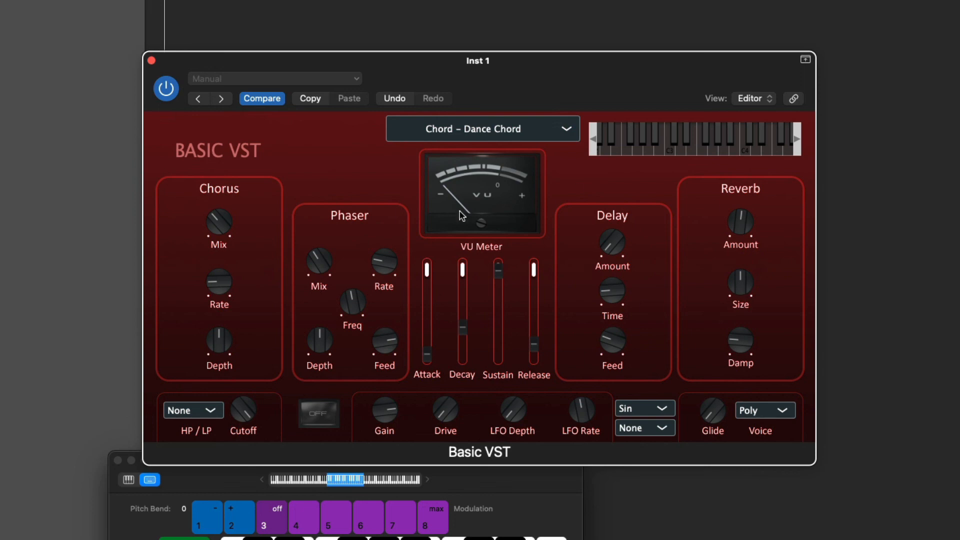